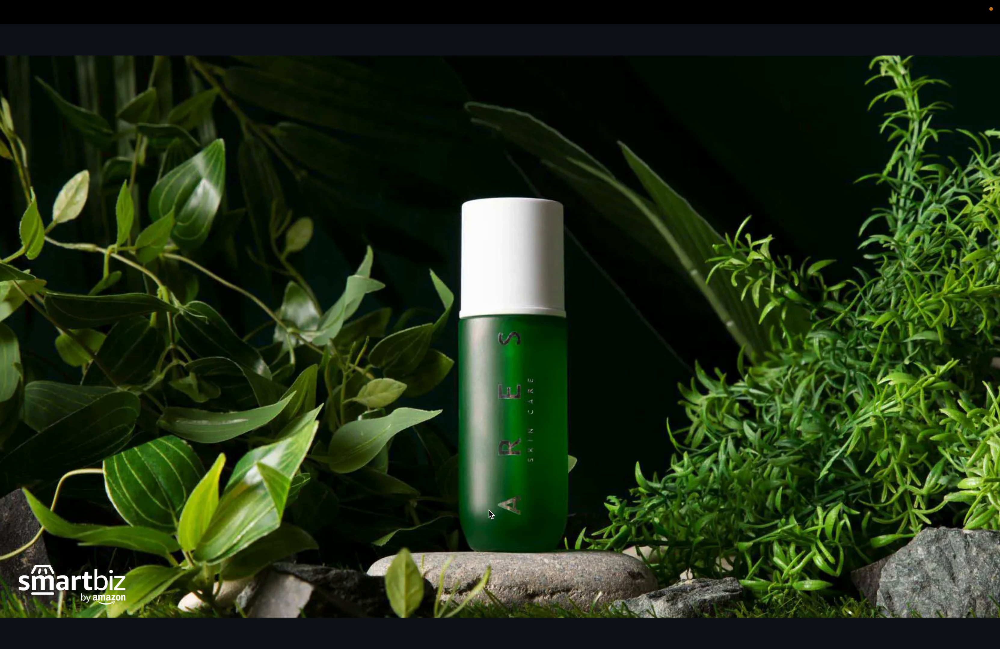
- Leave the full-screen presentation and show slide 8, the Steps of adding Background slide listing both steps
key(Escape)
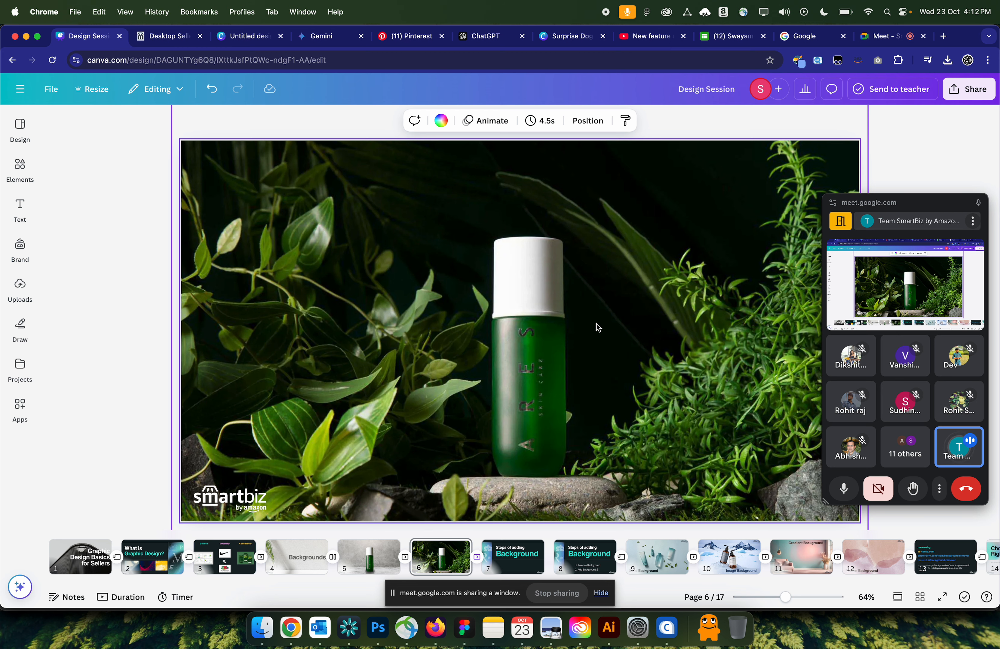
click(579, 555)
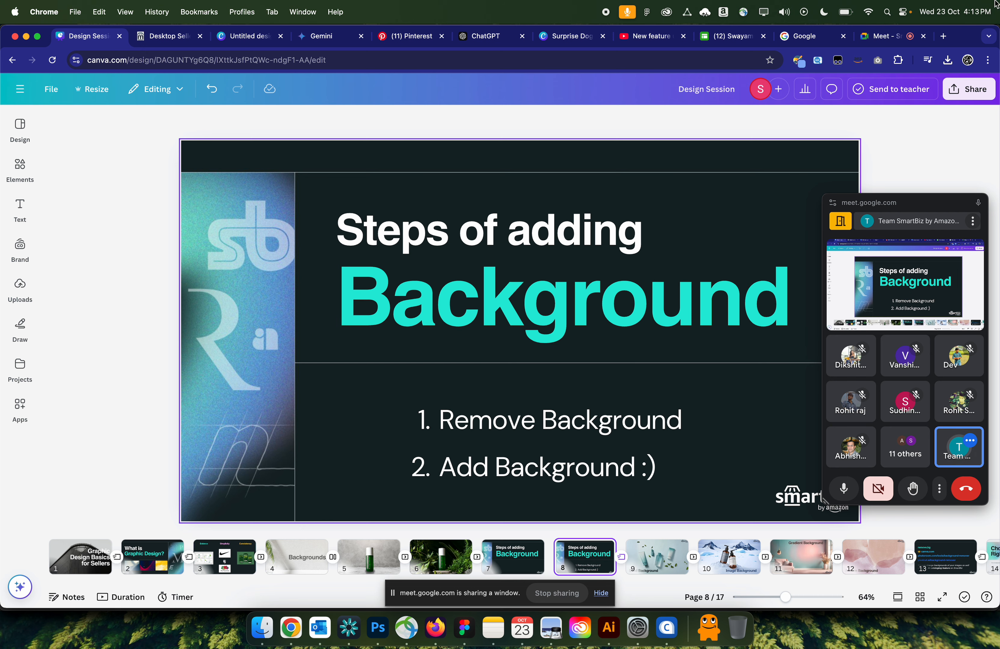
- Switch to Google, search for jewellery images and look through the first results
click(809, 36)
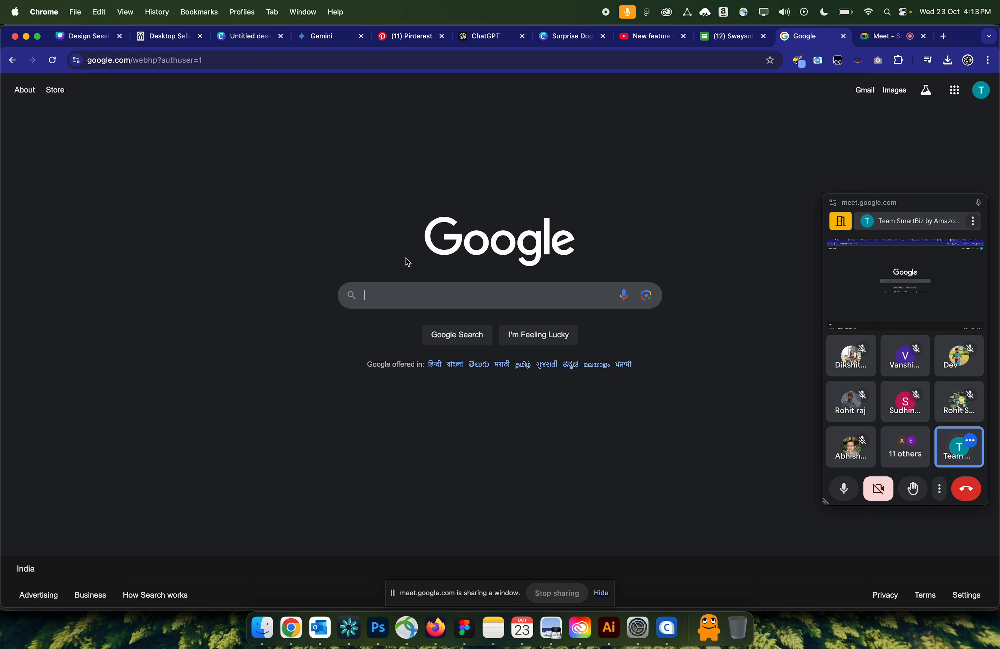
text(j)
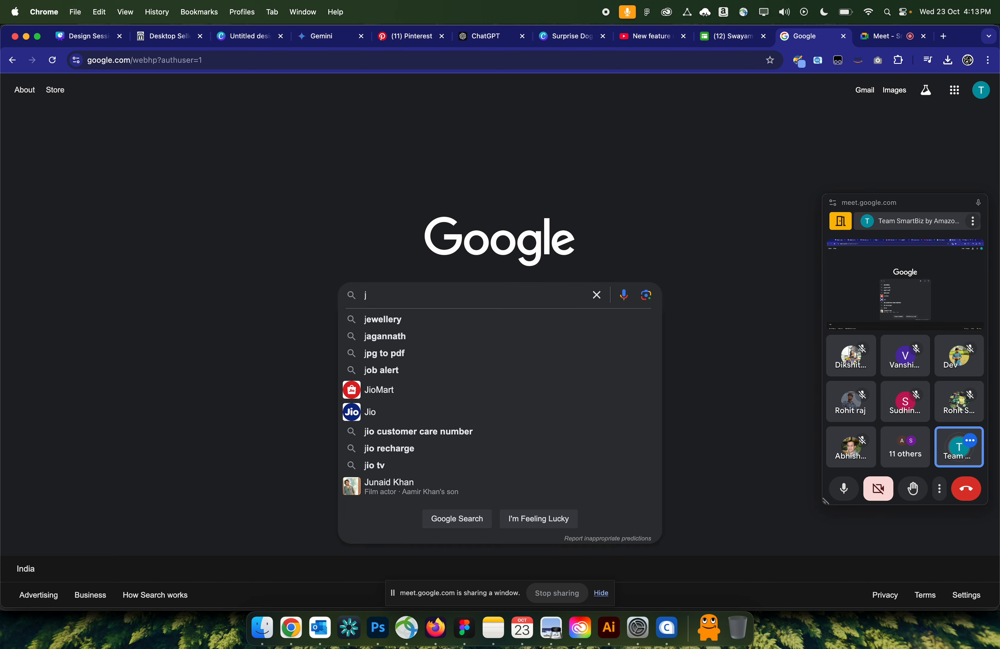
key(Down)
key(Return)
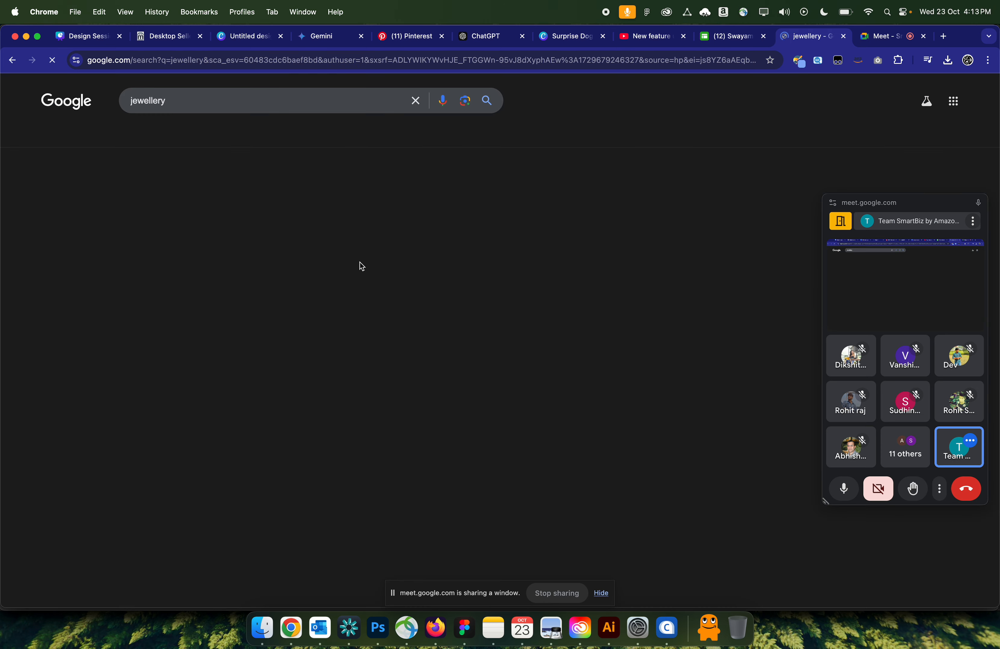
click(160, 129)
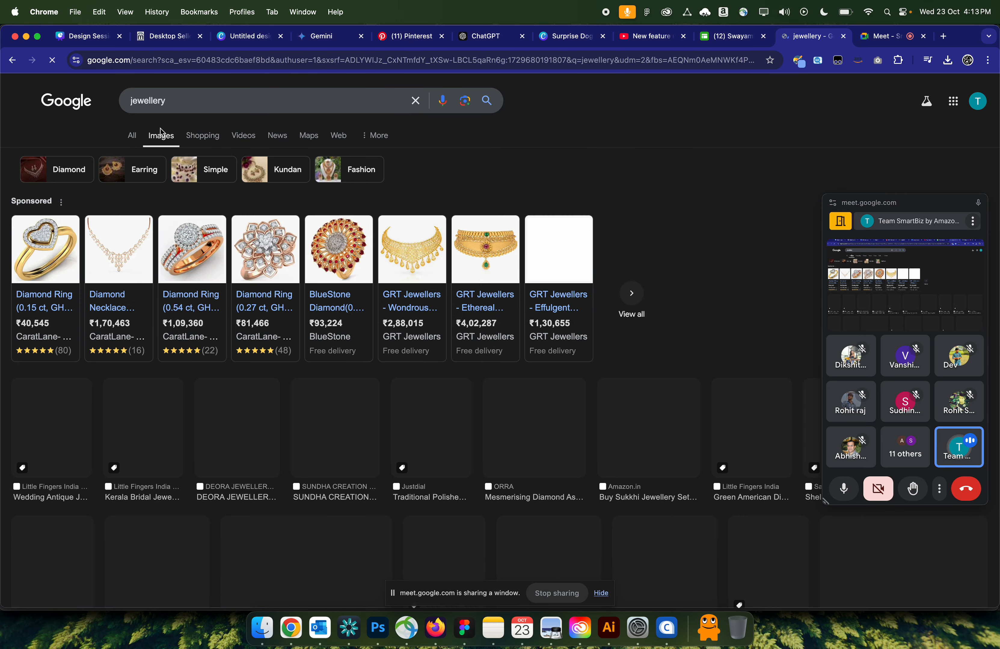
scroll(350, 363, down, 3)
scroll(350, 363, down, 10)
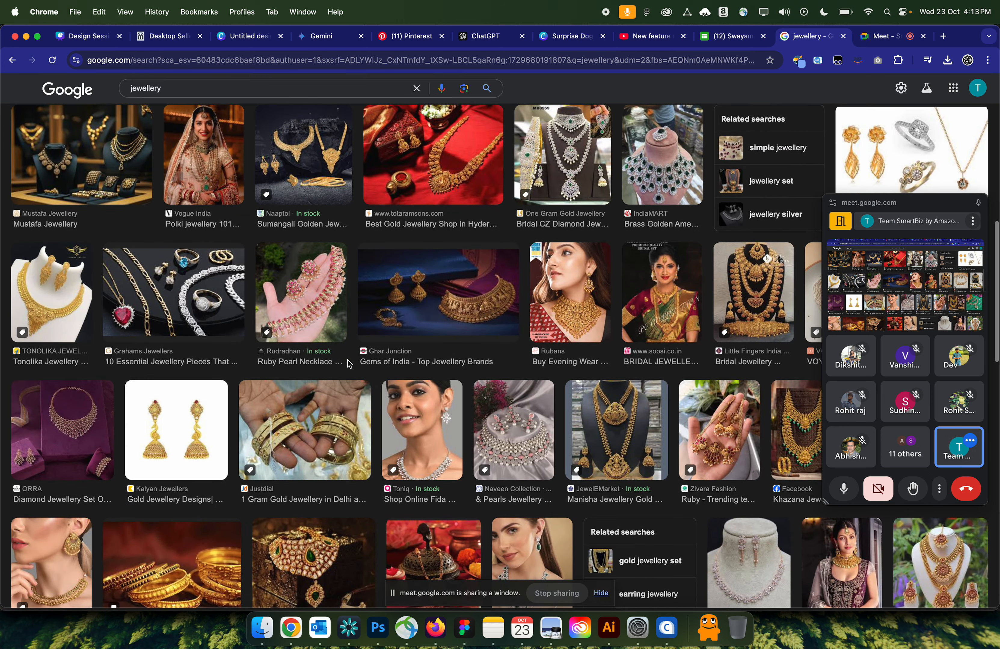
scroll(348, 363, down, 4)
scroll(348, 363, down, 5)
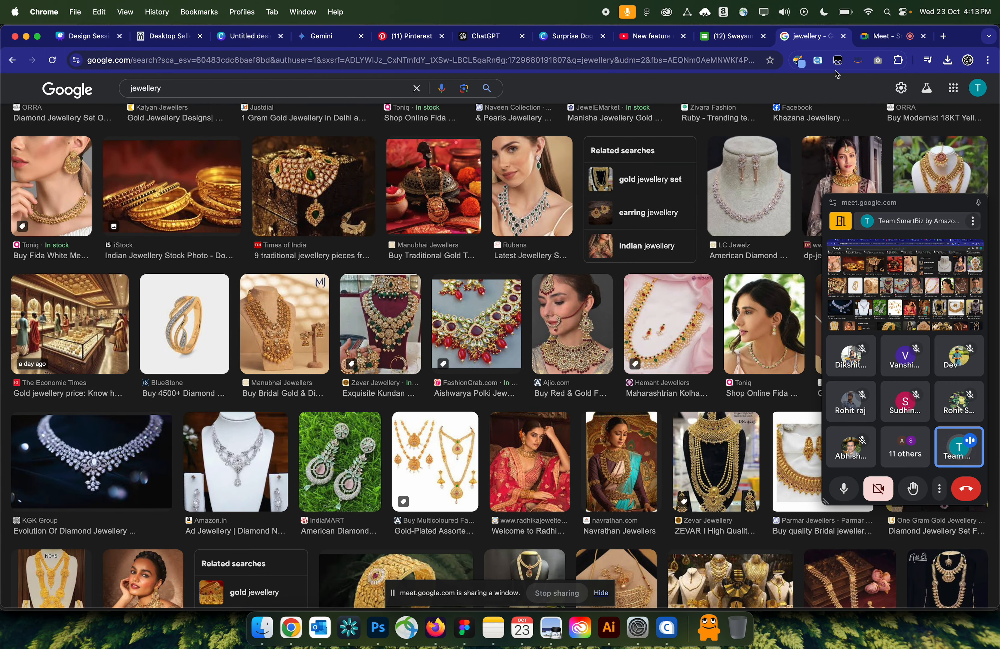
- Open the Canva home page in a new browser tab and look over the recent designs
click(943, 36)
text(can)
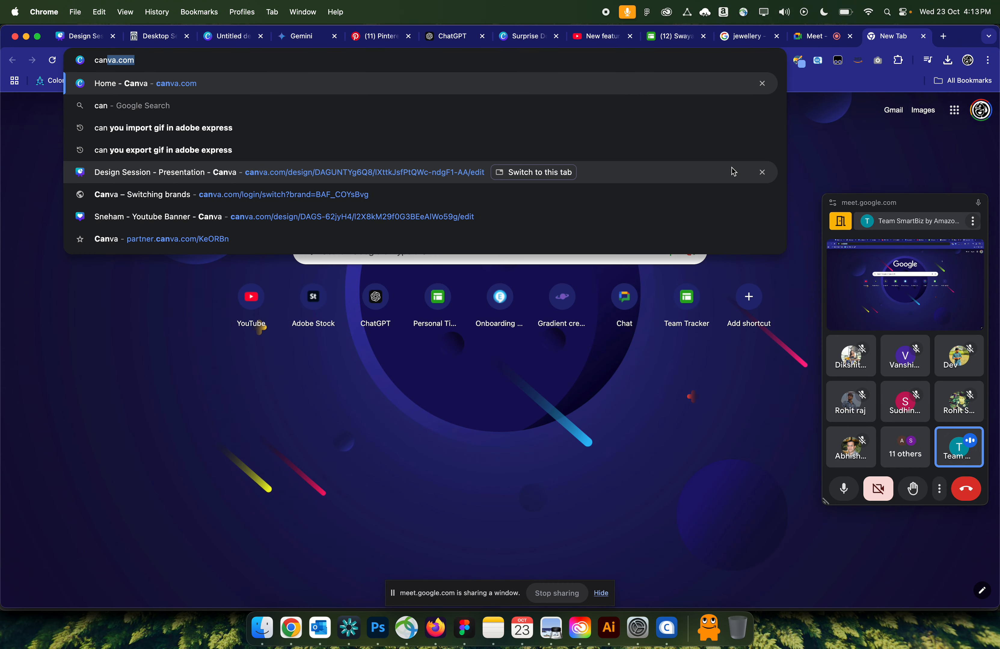
key(Return)
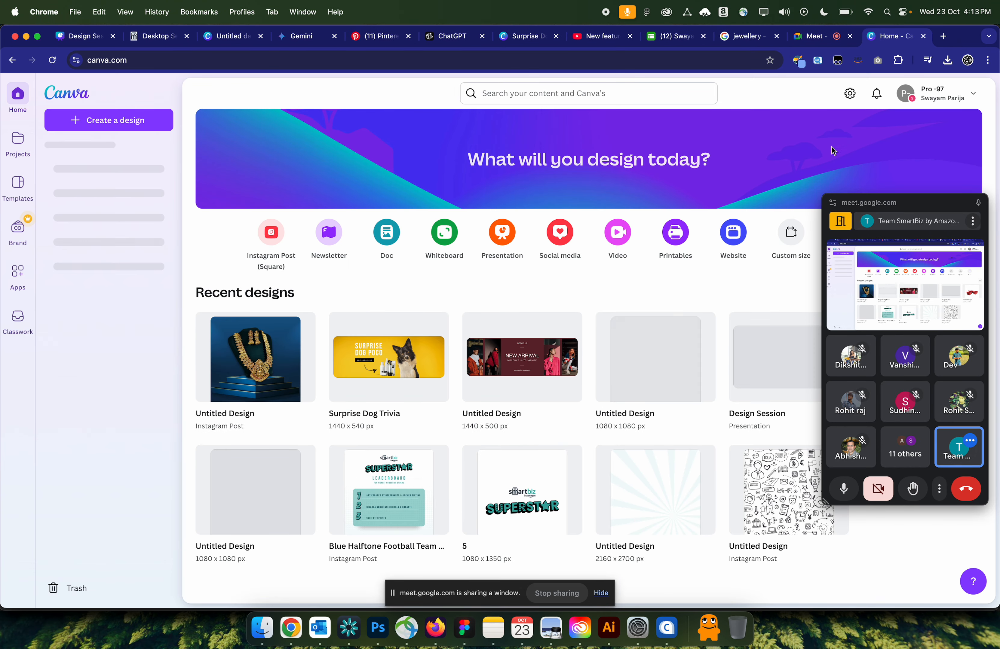
scroll(552, 399, down, 2)
scroll(552, 399, down, 1)
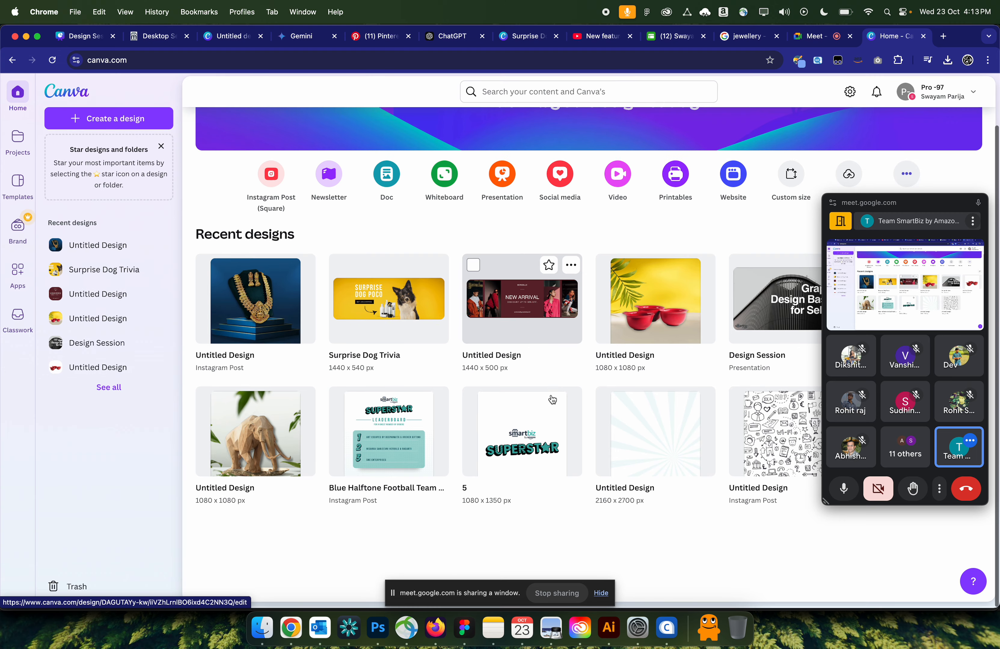
scroll(551, 399, up, 3)
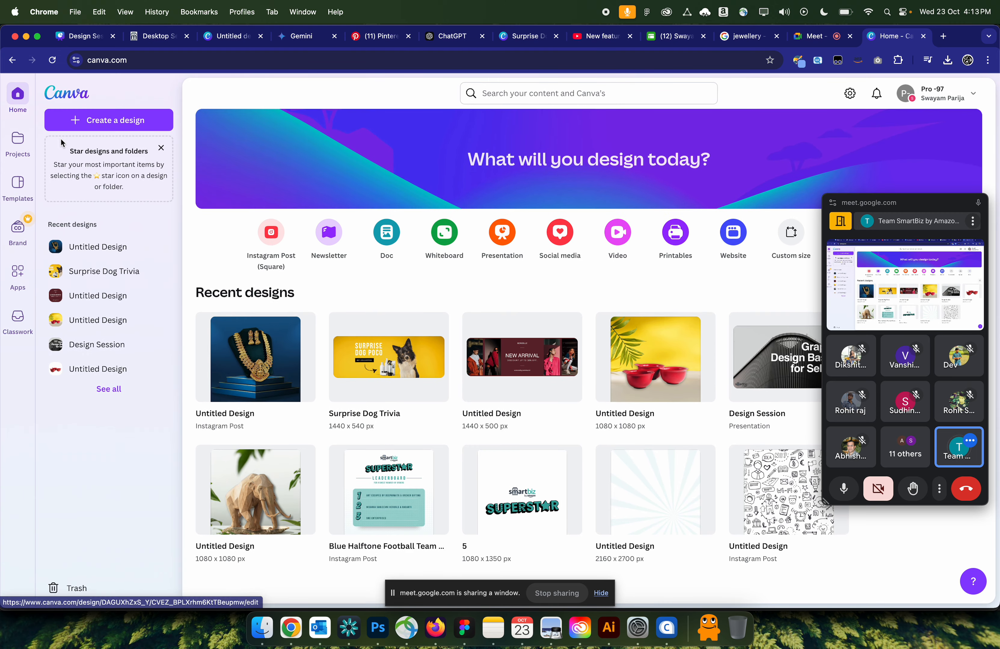
- Create a new blank design with a custom size of 1080 × 1080 px
click(91, 121)
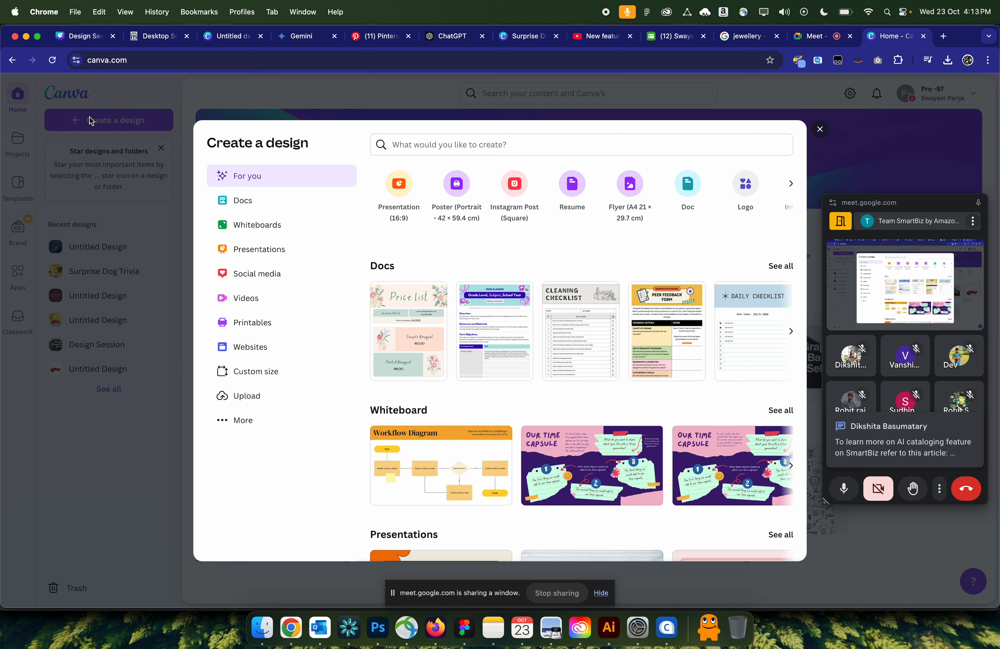
click(266, 373)
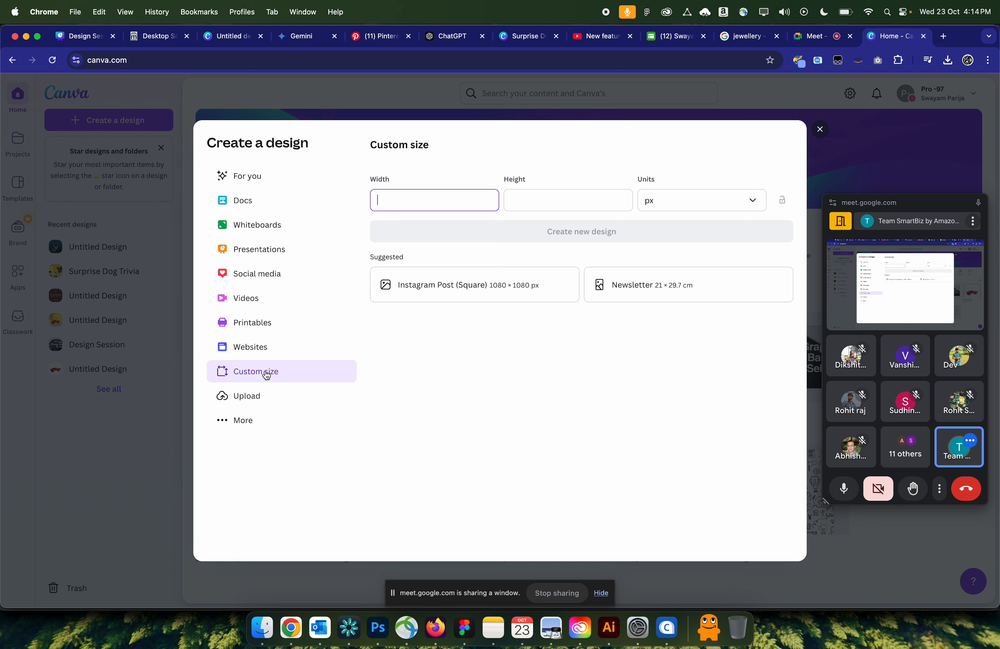
text(1080)
key(Tab)
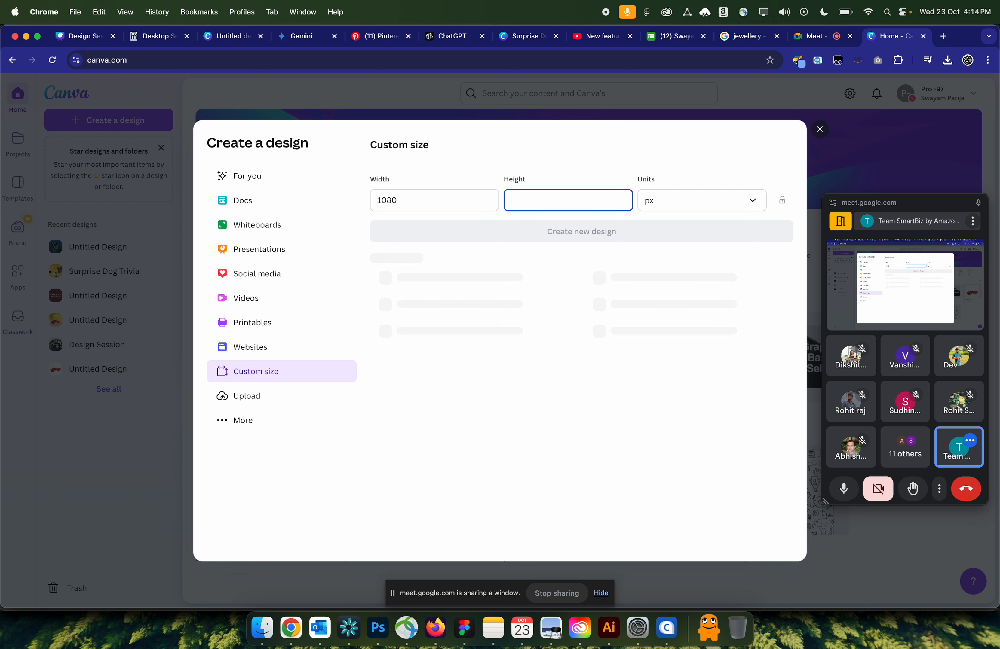
text(10)
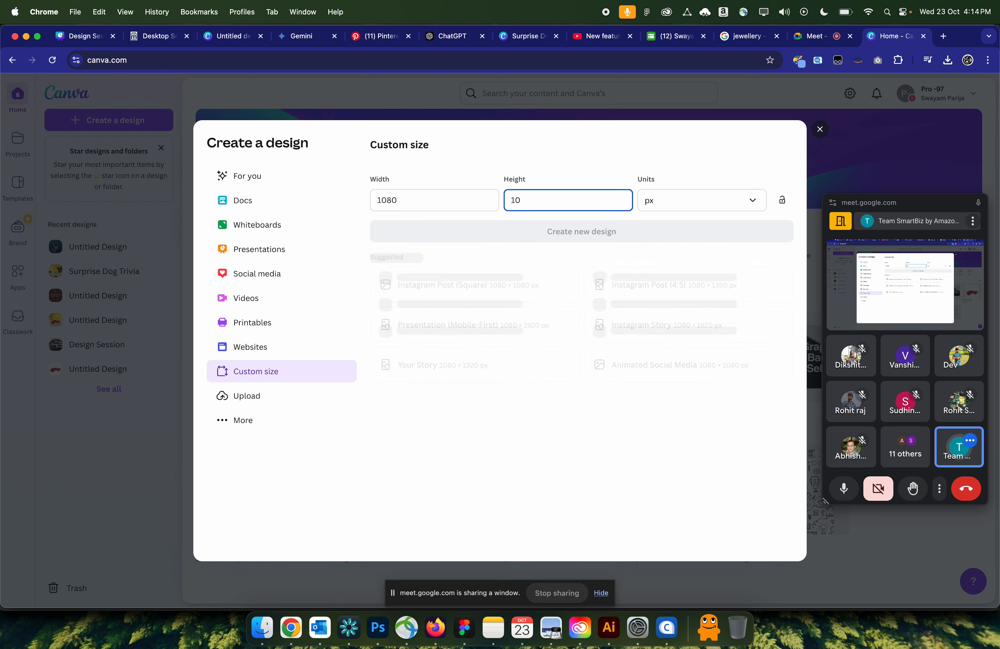
text(80)
click(489, 233)
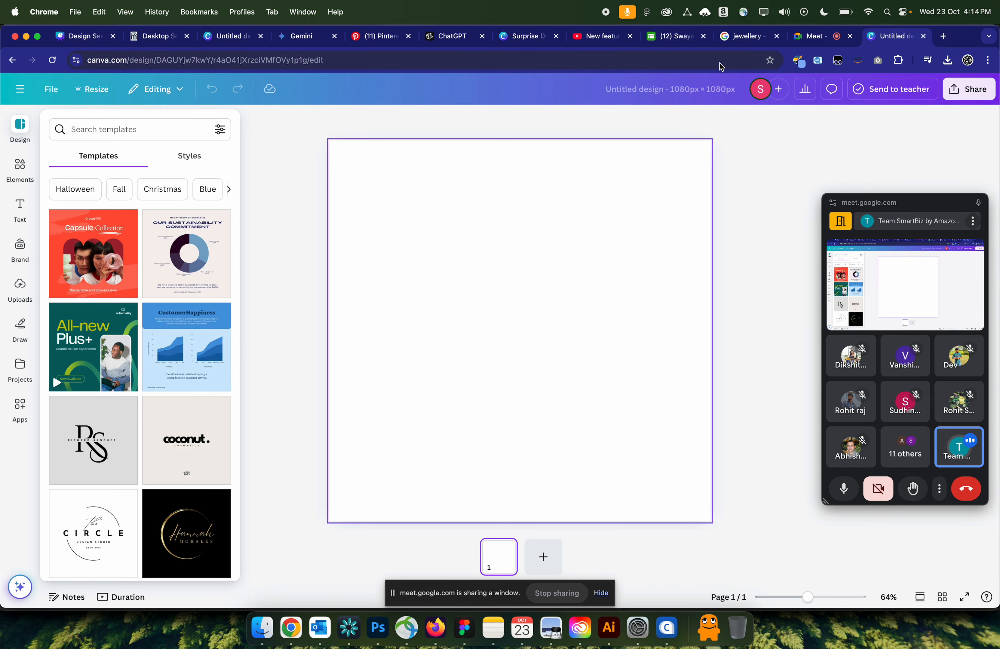
- Return to the jewellery image results and look through them for a suitable product photo
click(735, 36)
scroll(438, 415, down, 5)
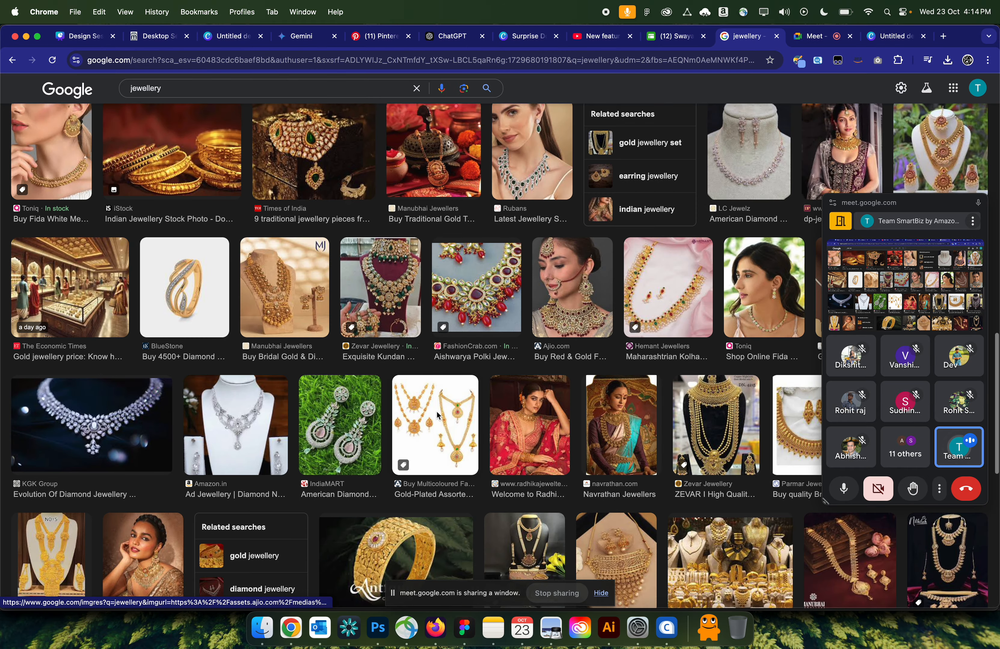
scroll(437, 416, down, 6)
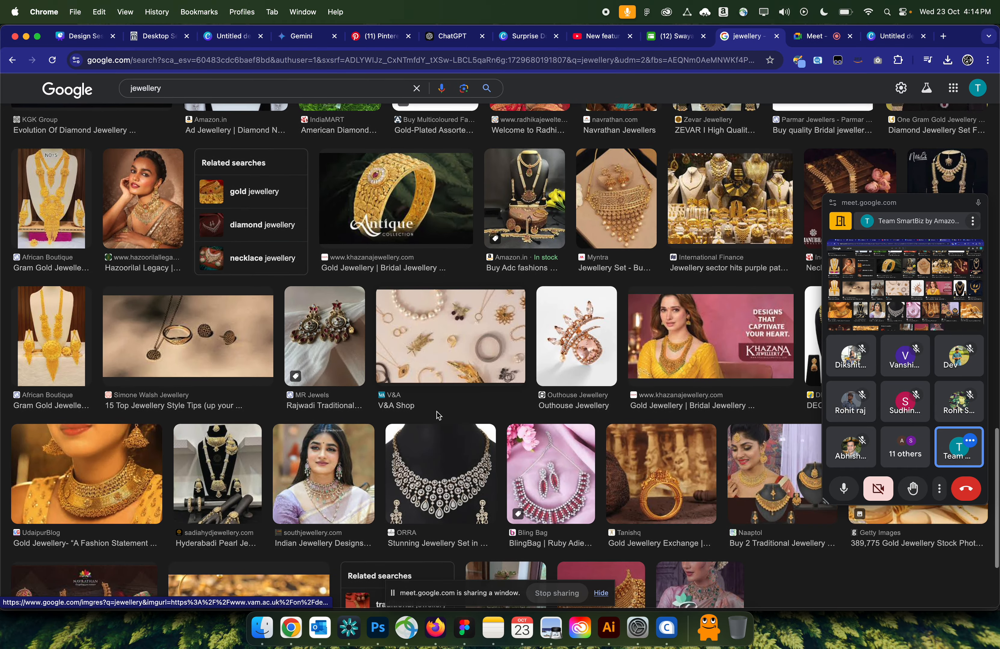
scroll(438, 415, down, 1)
scroll(437, 434, down, 6)
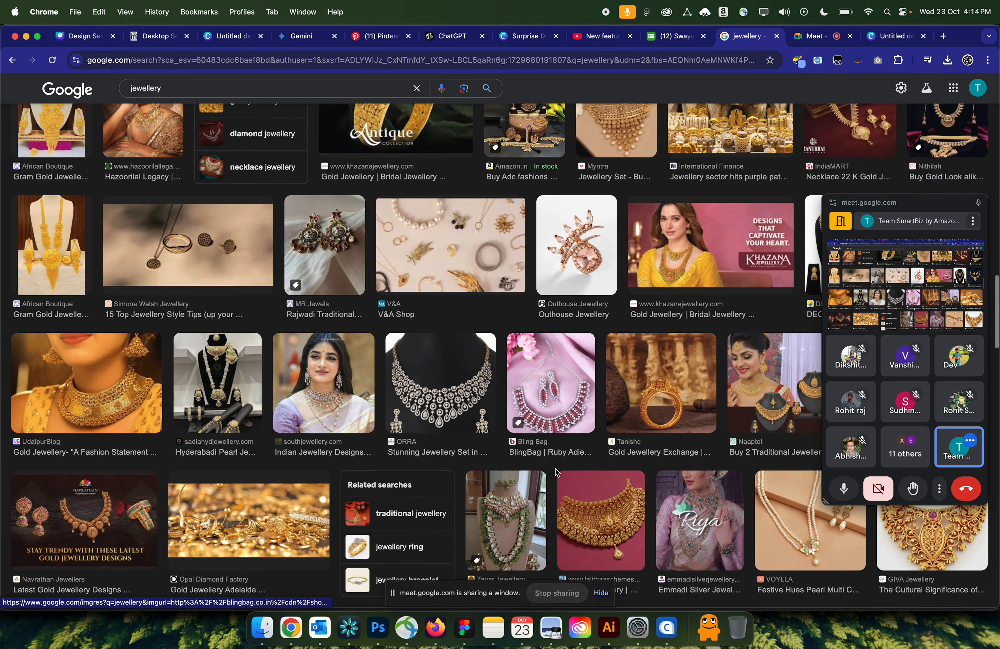
scroll(557, 473, down, 5)
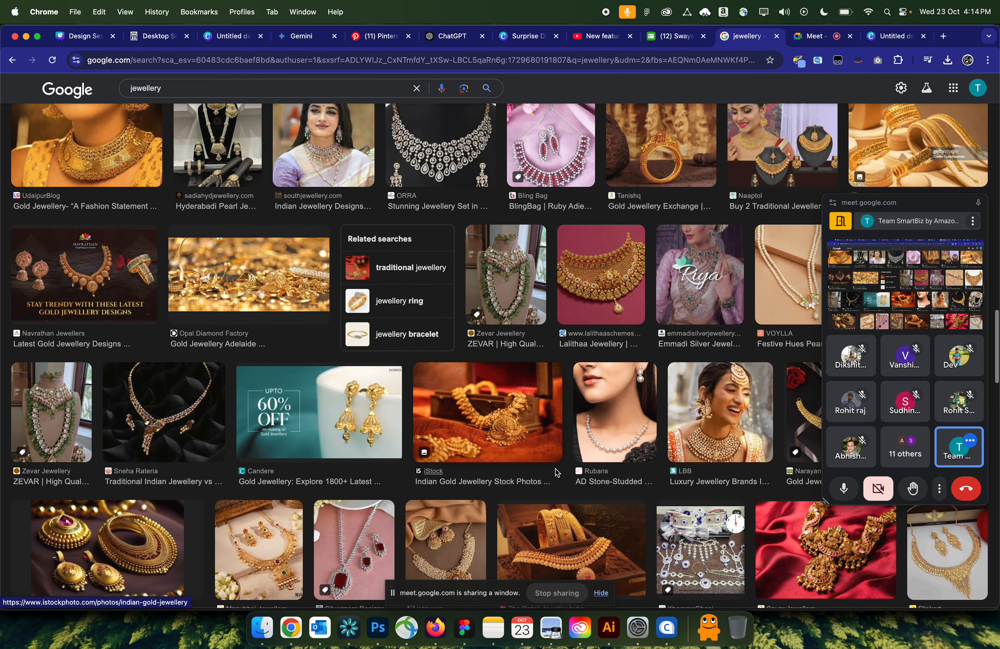
scroll(556, 473, down, 1)
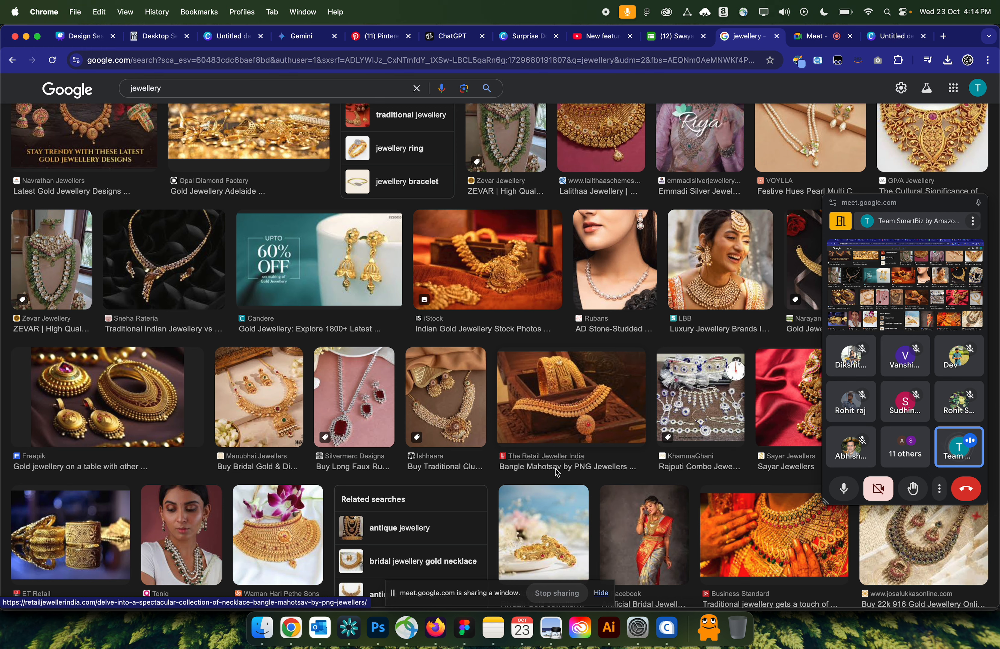
scroll(557, 473, down, 3)
scroll(556, 472, down, 9)
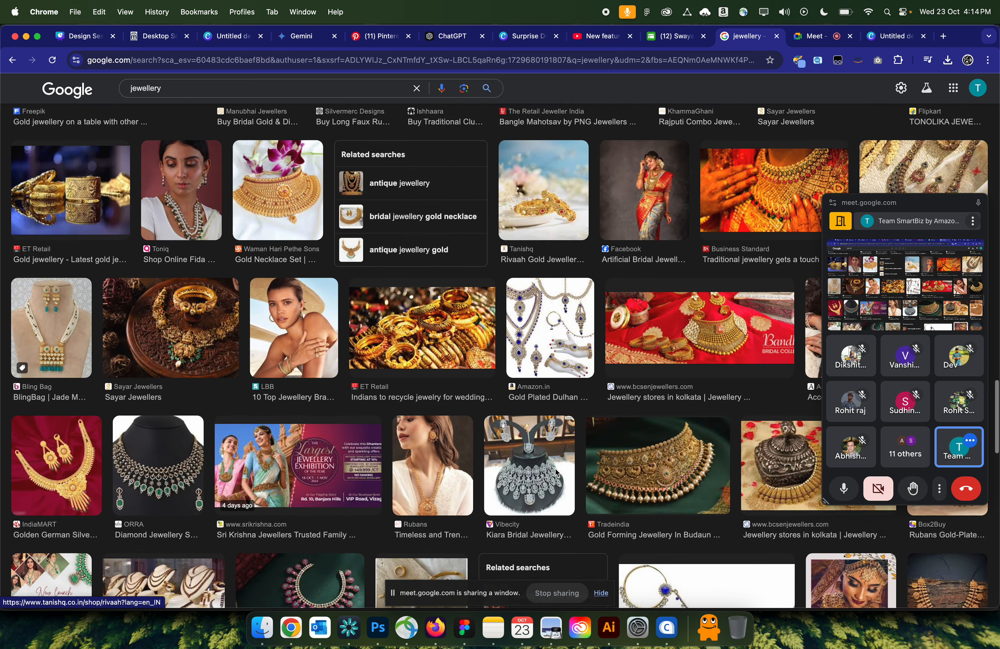
scroll(556, 473, down, 4)
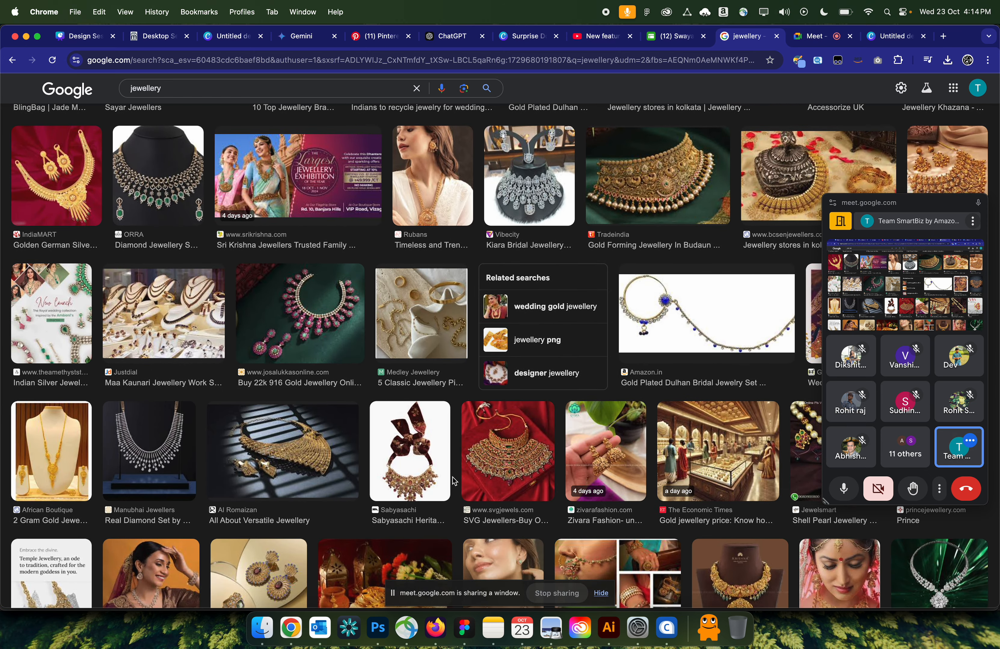
scroll(453, 477, down, 5)
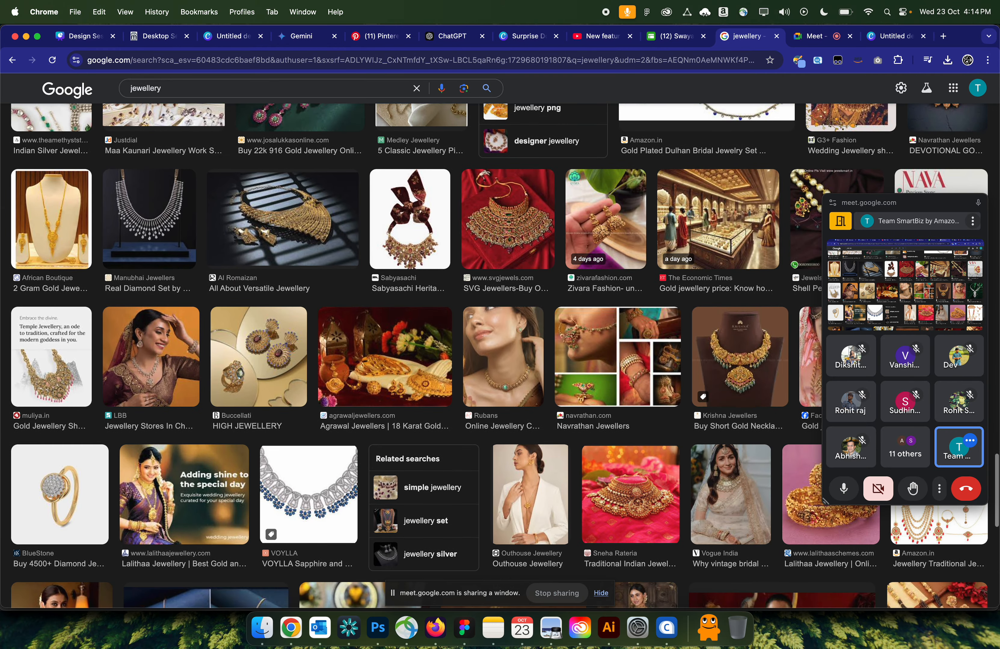
scroll(453, 481, down, 5)
scroll(452, 477, down, 5)
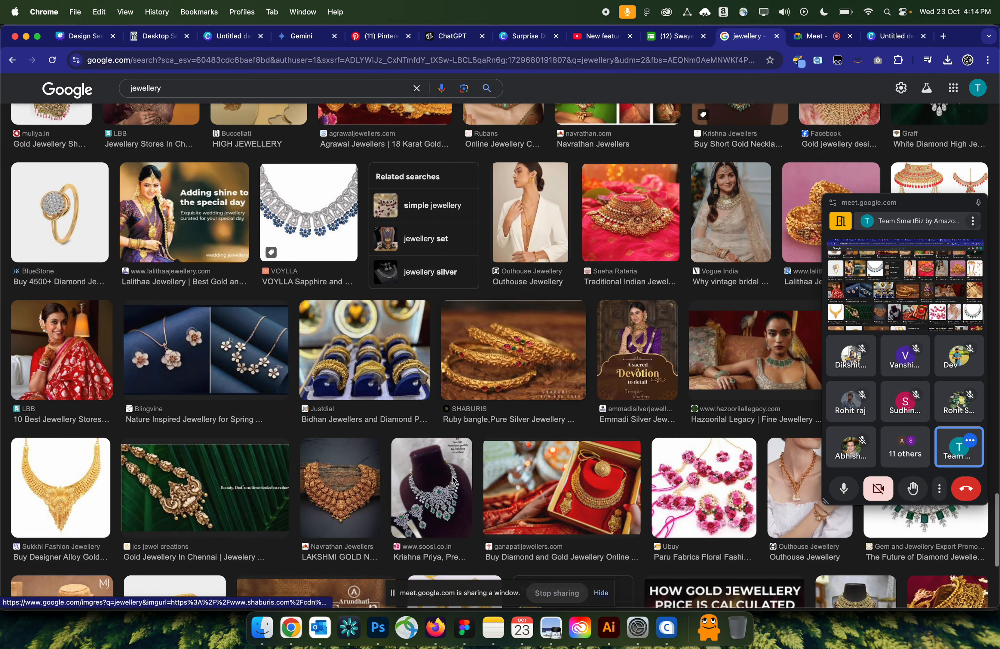
scroll(412, 488, down, 3)
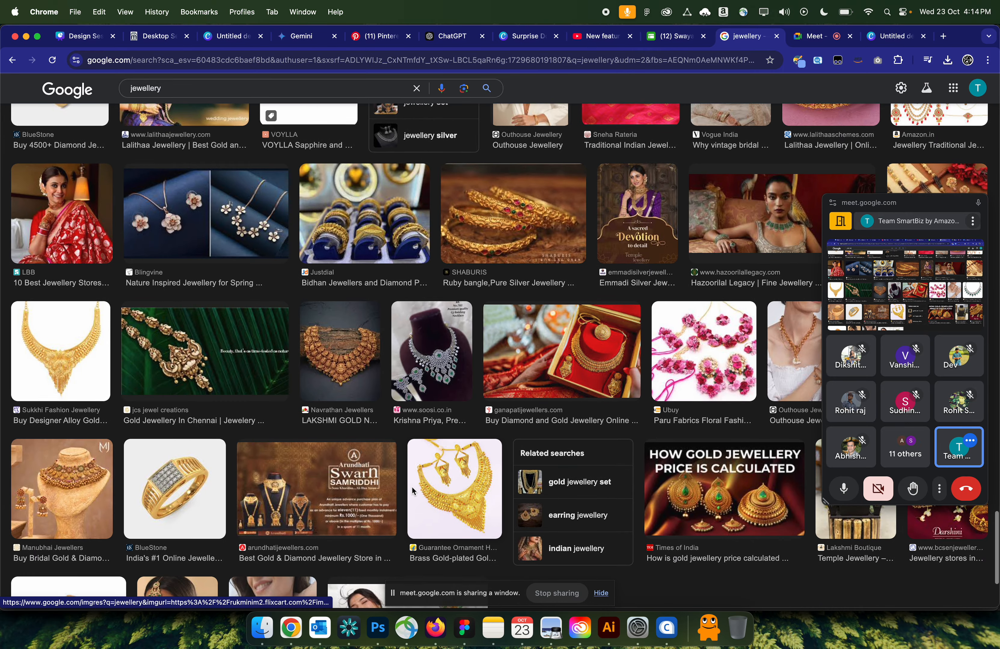
- Preview the Guarantee Ornament House gold-plated necklace set, move the floating meeting window off the preview, and look through the related images
click(454, 438)
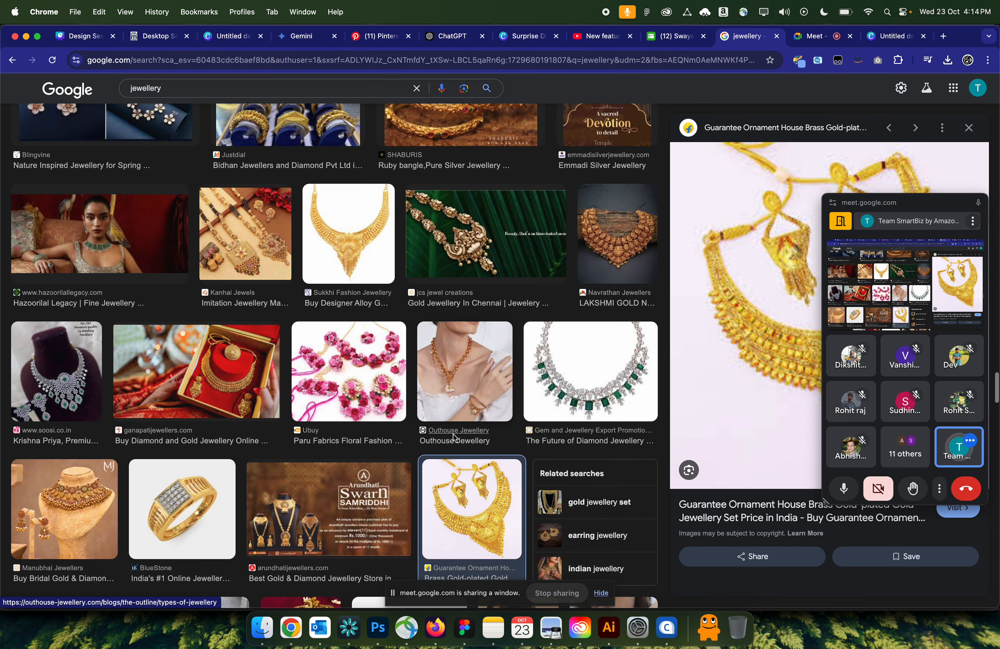
drag(892, 211, 405, 187)
scroll(875, 402, down, 2)
scroll(875, 402, down, 5)
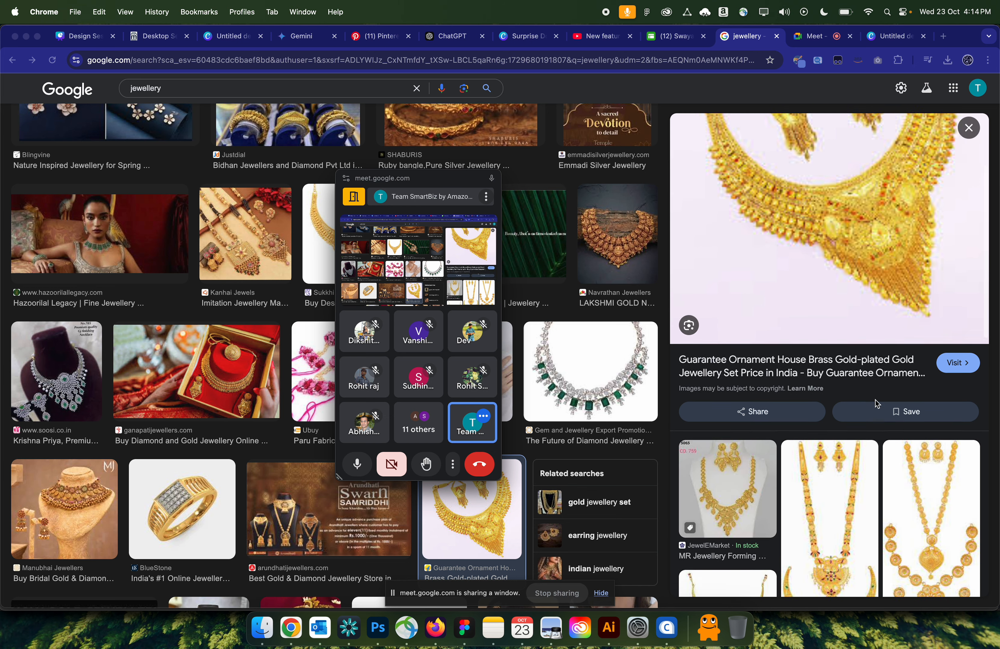
scroll(844, 507, down, 5)
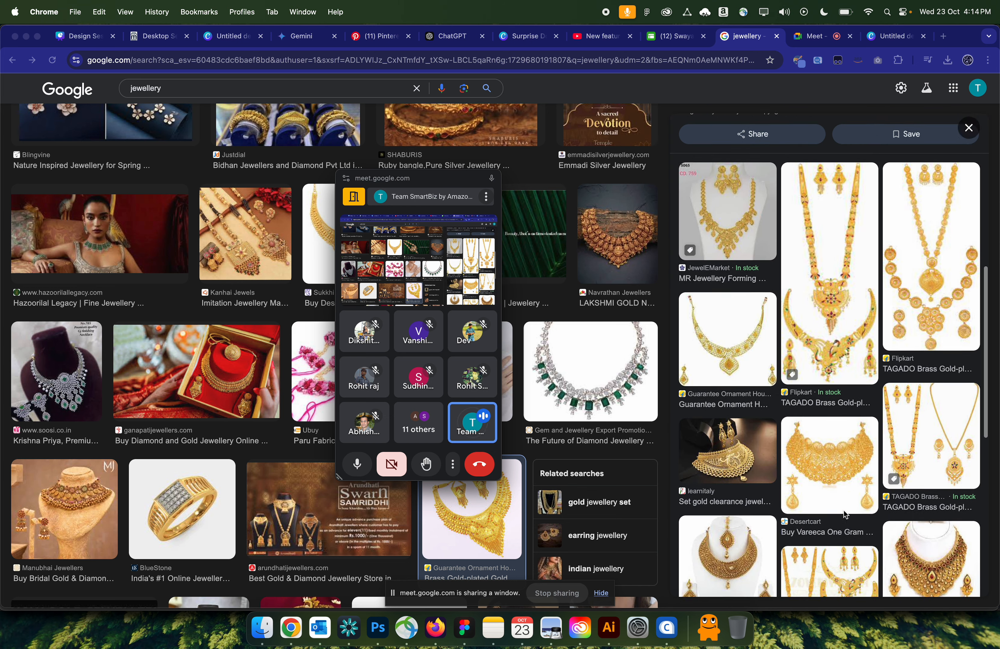
scroll(933, 398, down, 3)
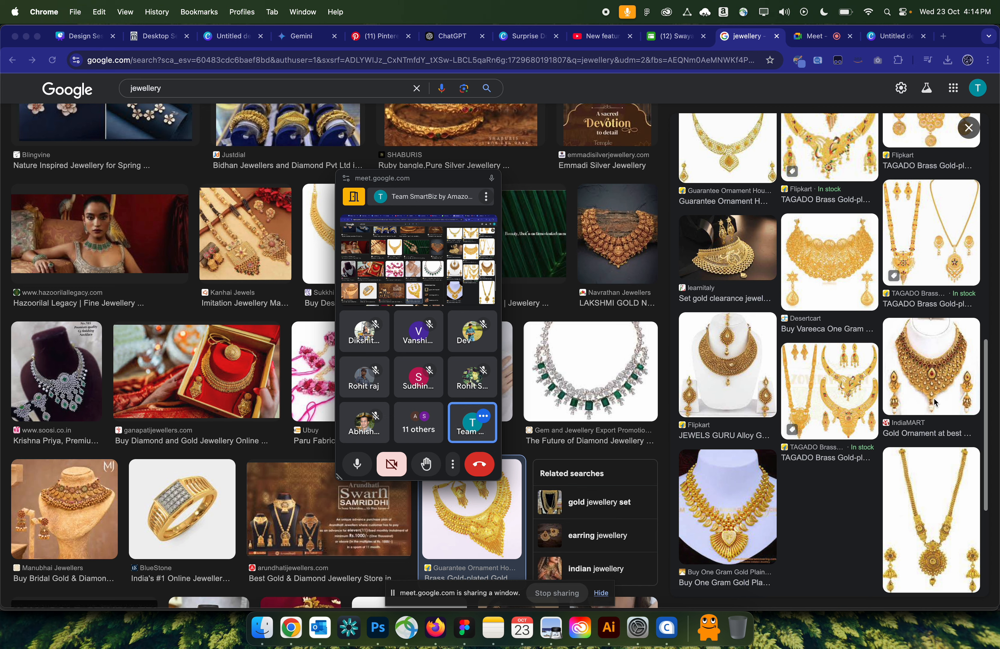
- Preview the IndiaMART gold ornament from the related images, and from its related images open the Lashita Antique Gold Necklace Set
click(931, 320)
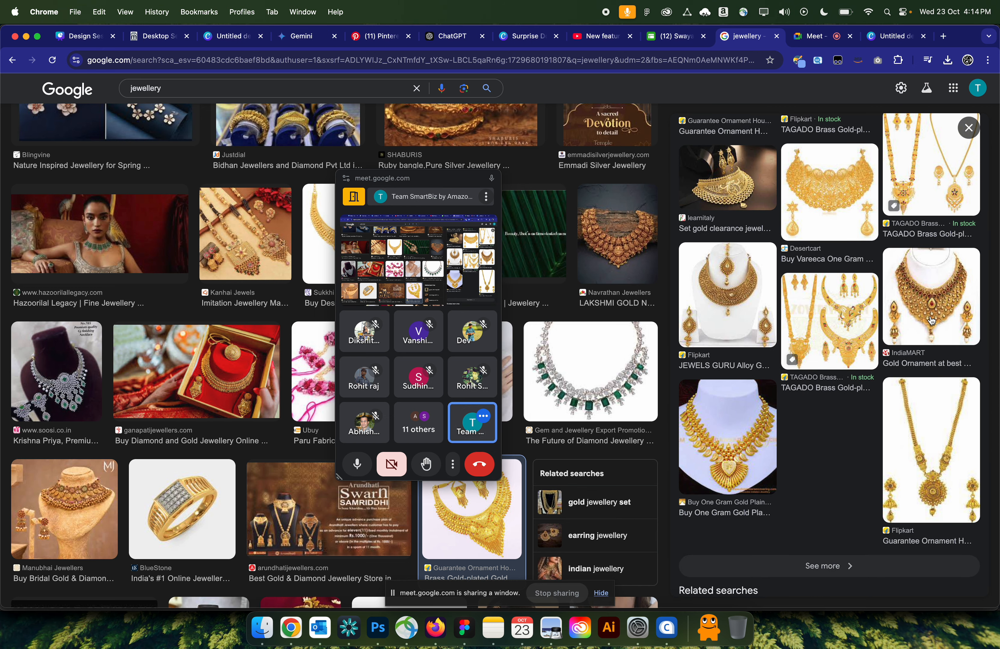
click(909, 292)
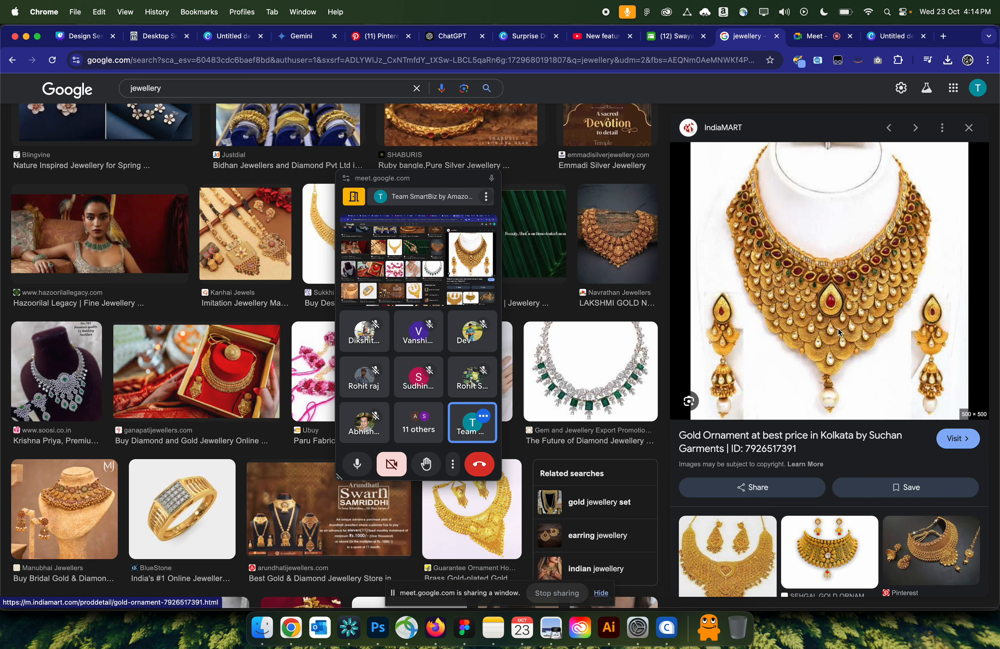
scroll(822, 318, down, 4)
click(820, 359)
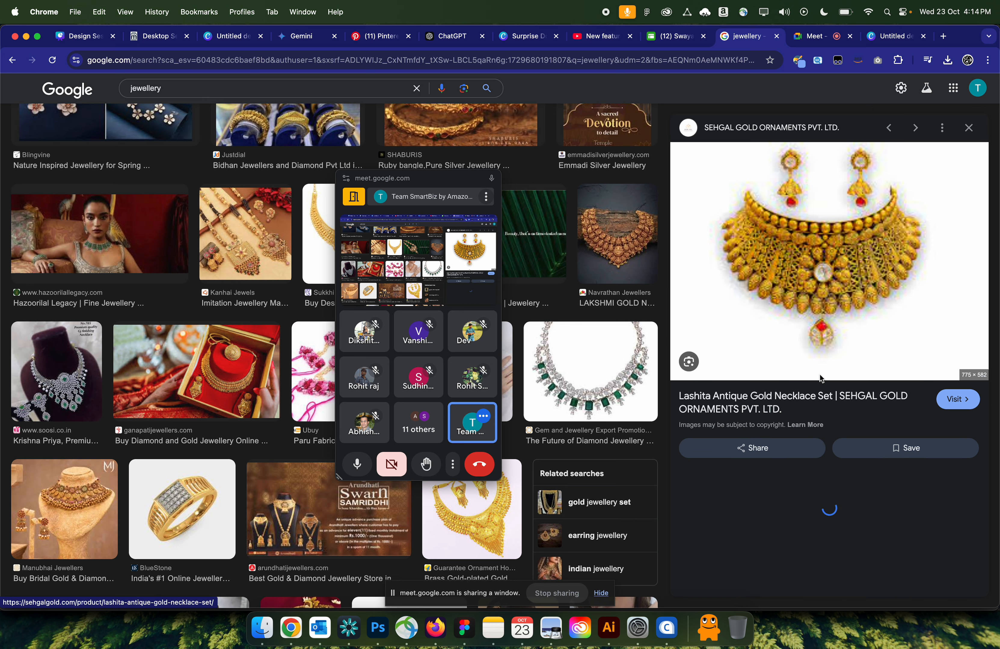
- Save the Lashita Antique Gold Necklace Set image to the Downloads folder and move the floating meeting window out of the way
right_click(791, 285)
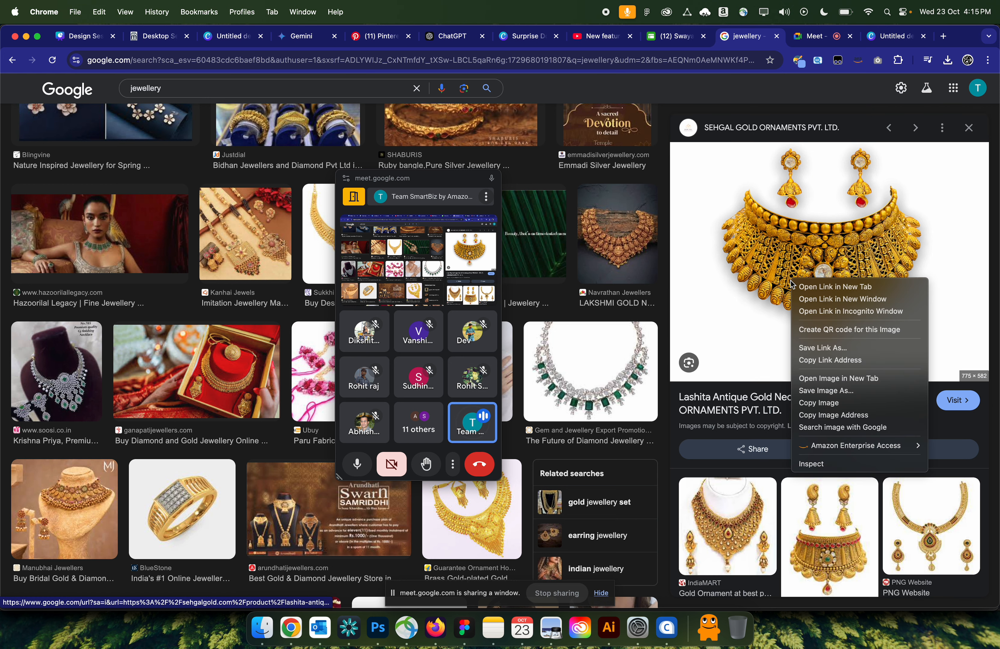
click(828, 391)
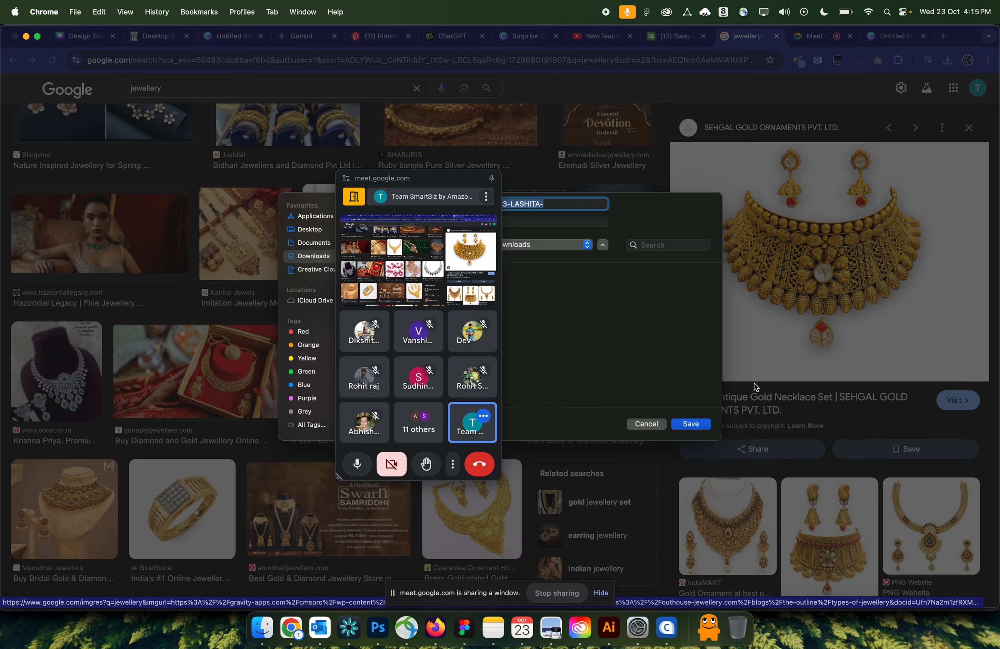
click(692, 423)
drag(448, 186, 884, 377)
- Search the web for "remove background free" in a new browser tab and open the remove.bg site
click(944, 36)
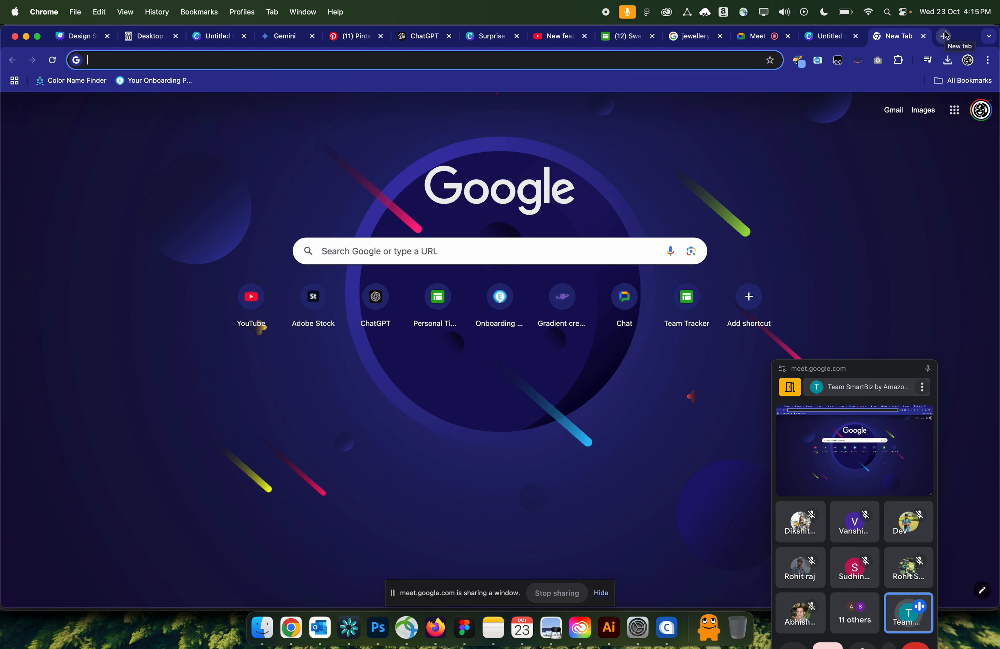
text(remove background fr)
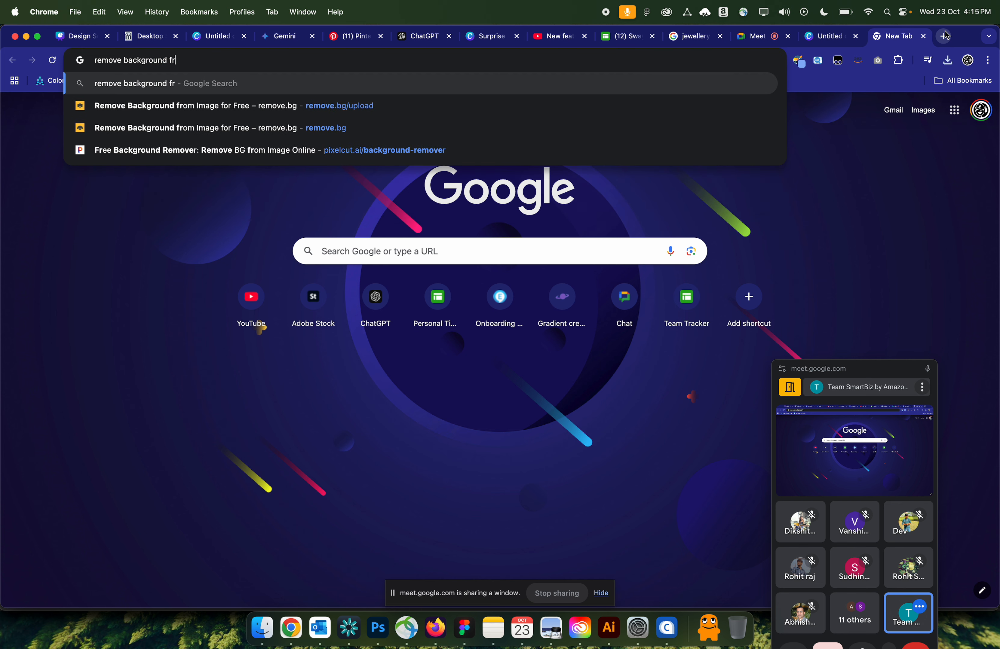
text(ee)
key(Return)
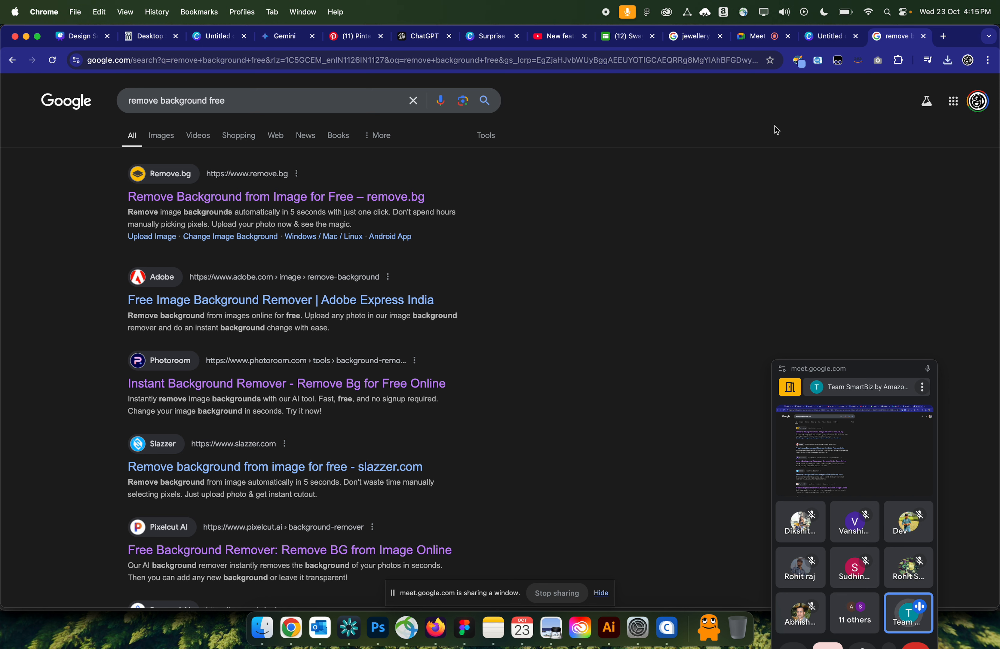
click(274, 201)
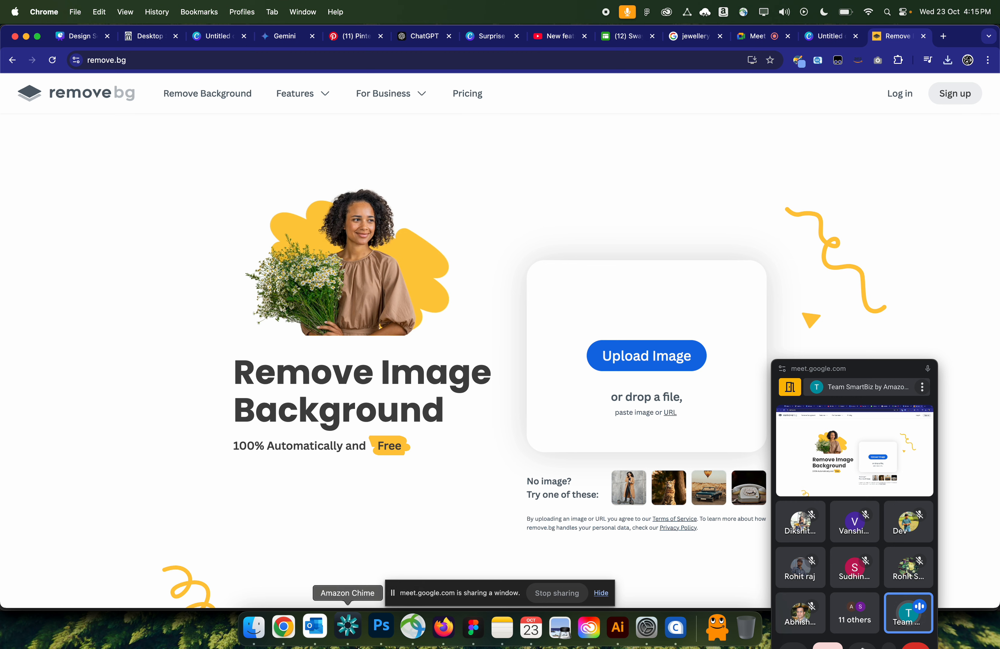
- Upload NCC13-LASHITA-.png from the Downloads folder to remove.bg and download the standard-resolution cutout
click(261, 626)
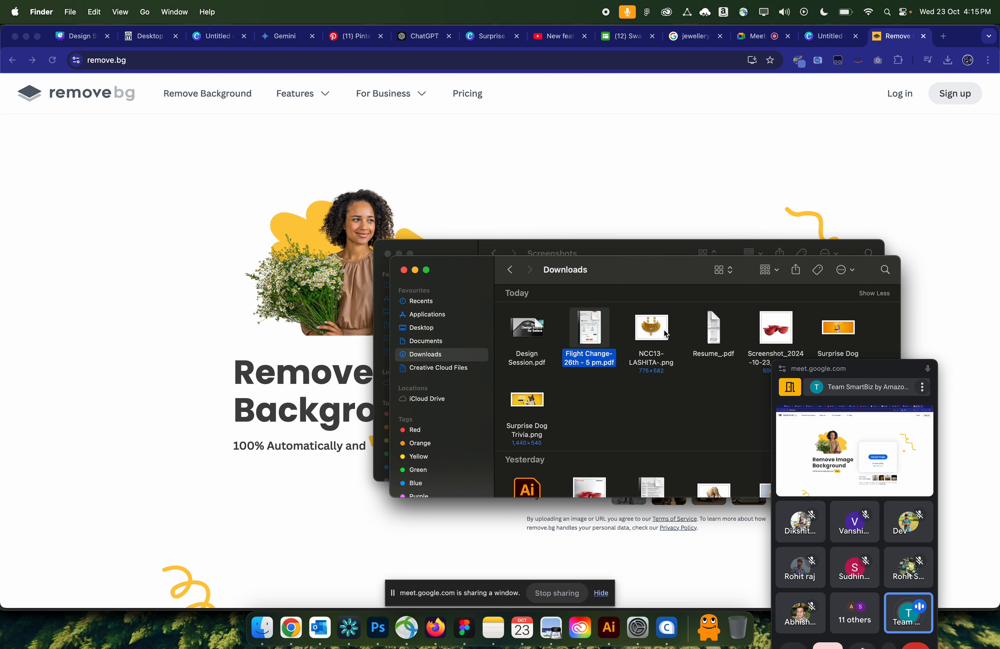
drag(649, 335, 696, 205)
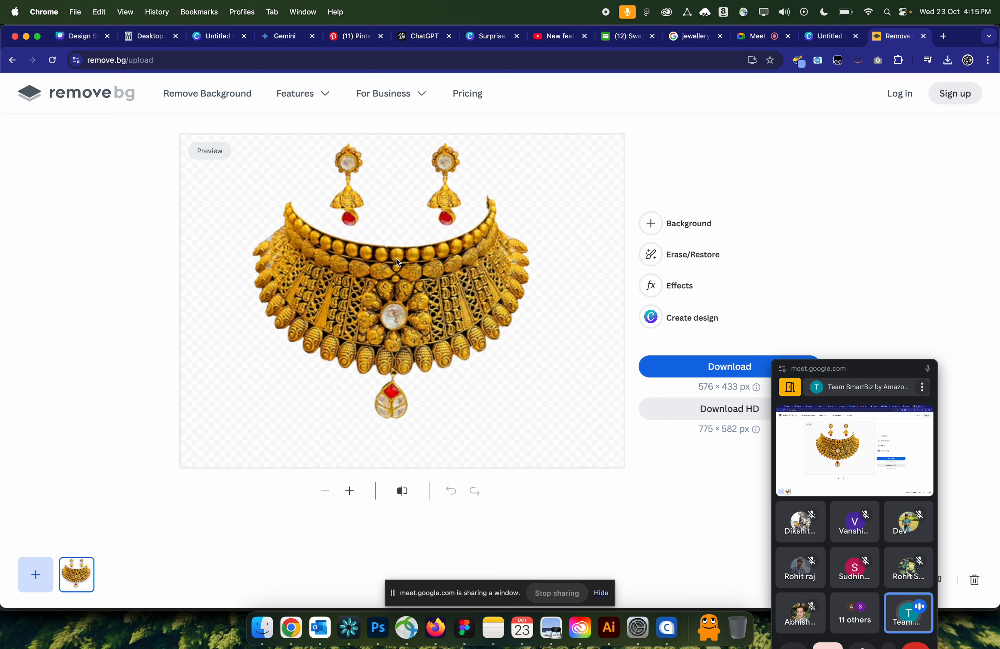
click(658, 367)
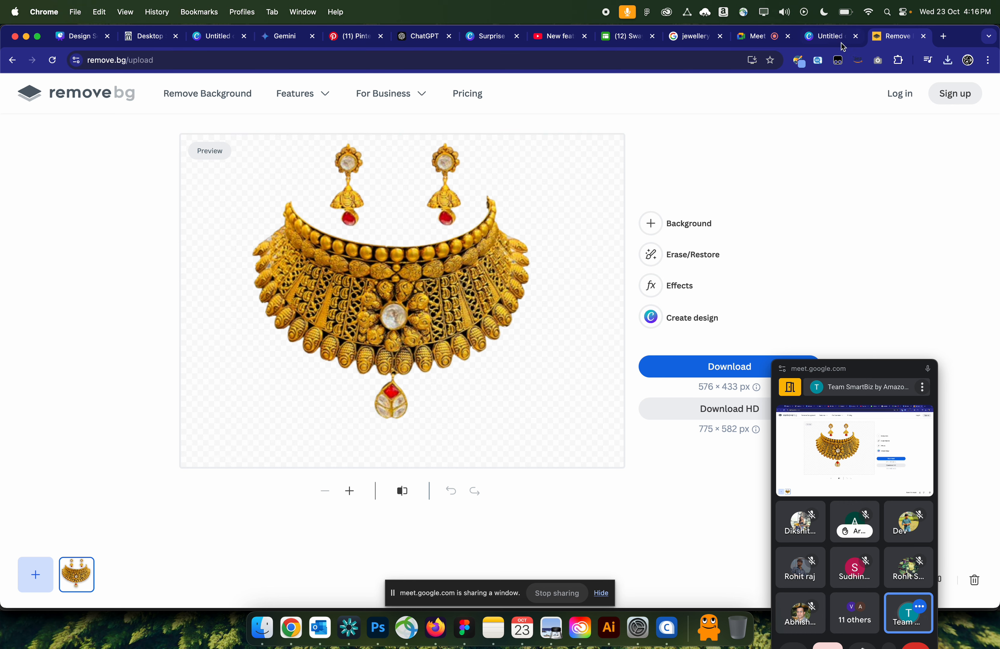
- Return to the blank Canva design, check the downloaded necklace cutout in Finder, and place it on the page
click(830, 39)
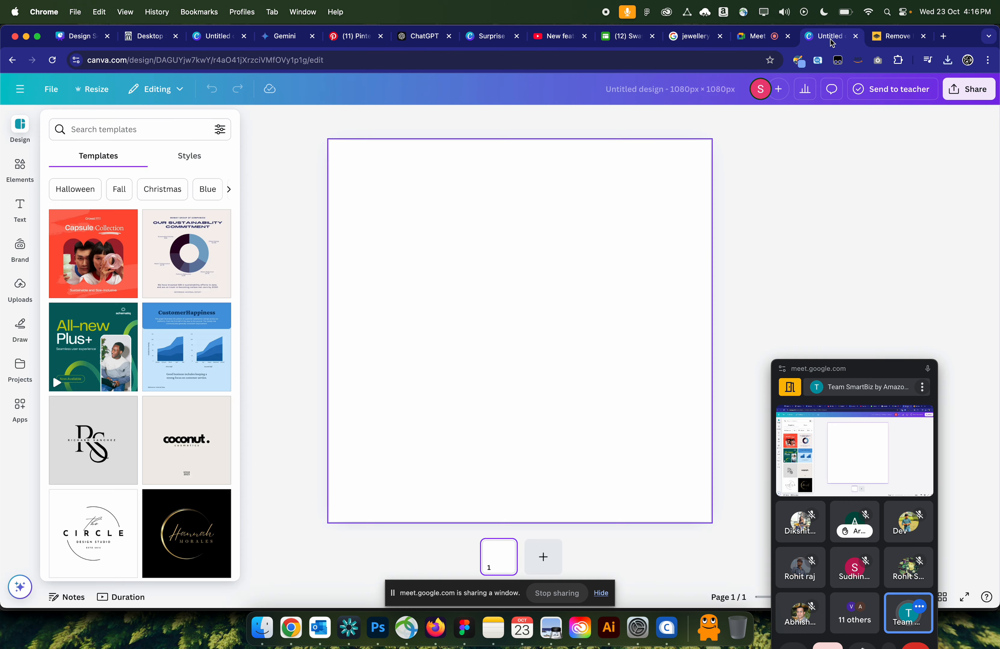
click(261, 628)
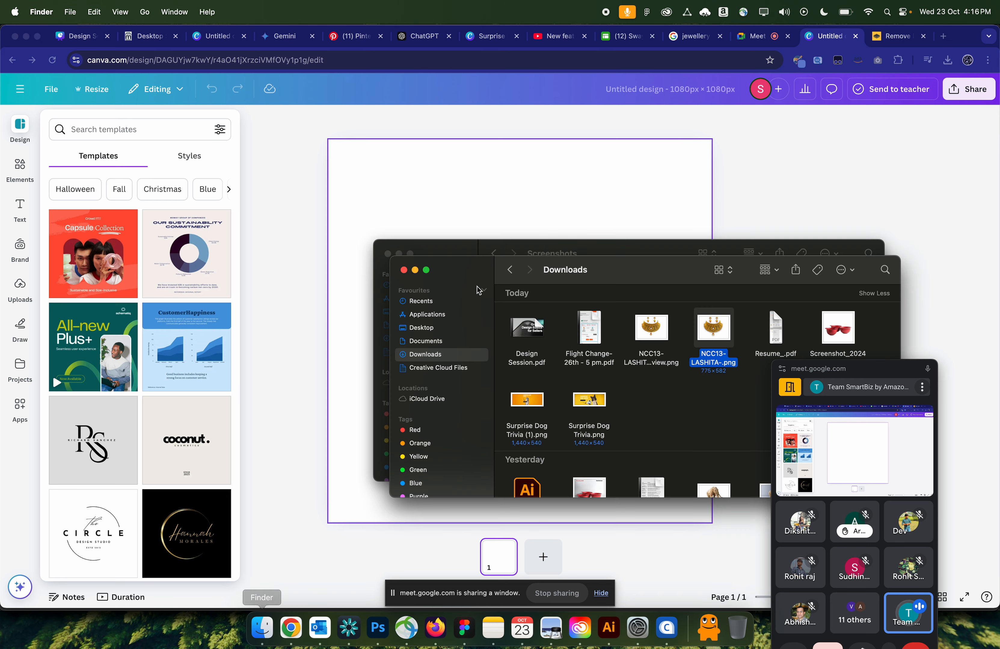
click(650, 335)
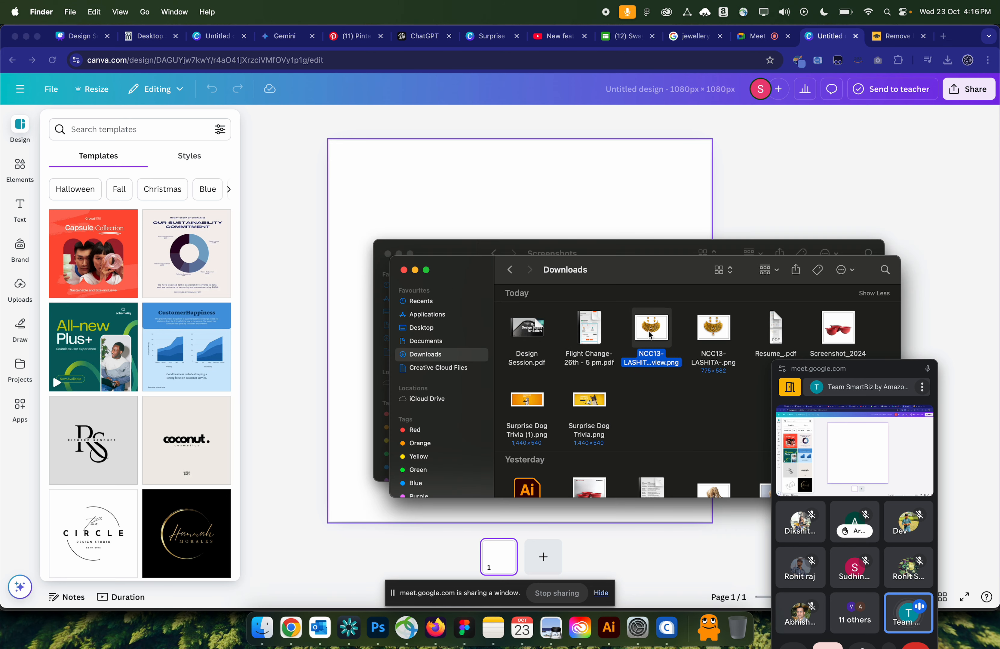
key(space)
key(space)
drag(649, 335, 603, 161)
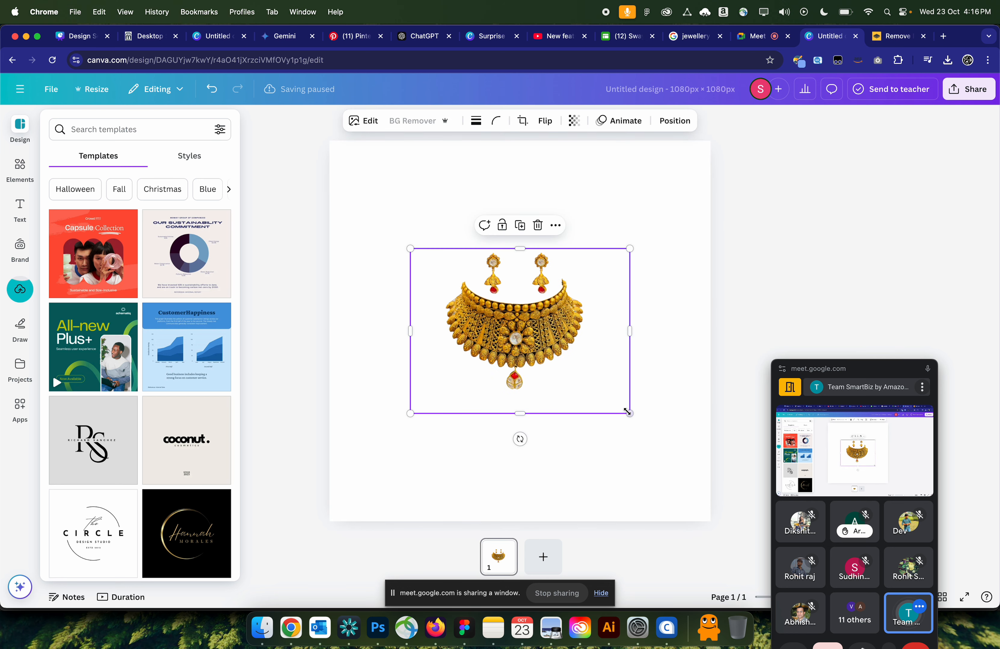
- Enlarge the necklace cutout proportionally about the page centre until its frame spans most of the page width, and deselect it
click(637, 422)
click(596, 391)
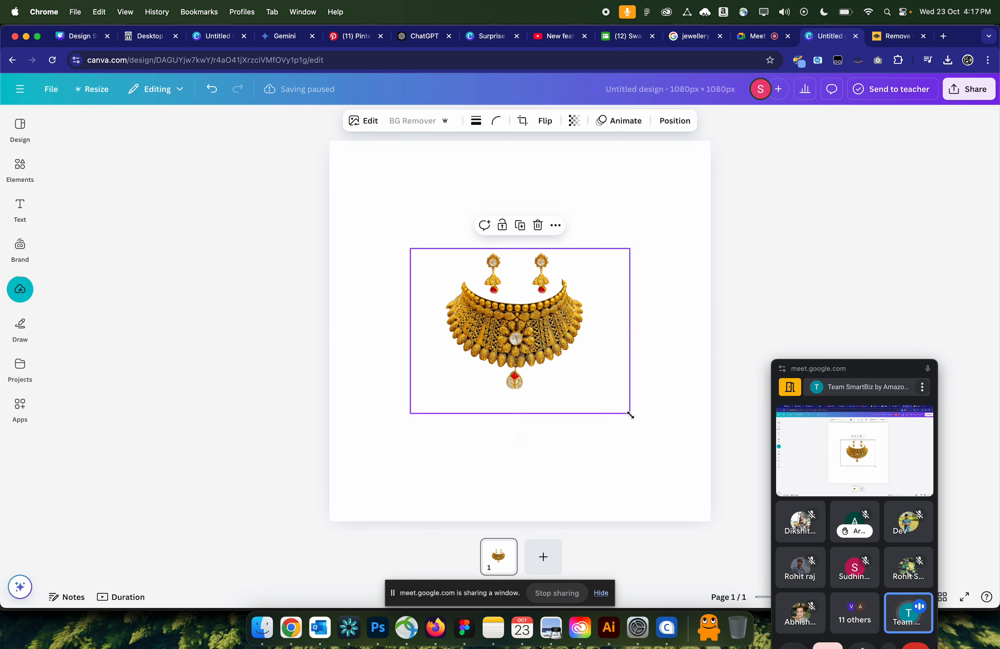
drag(630, 414, 683, 458)
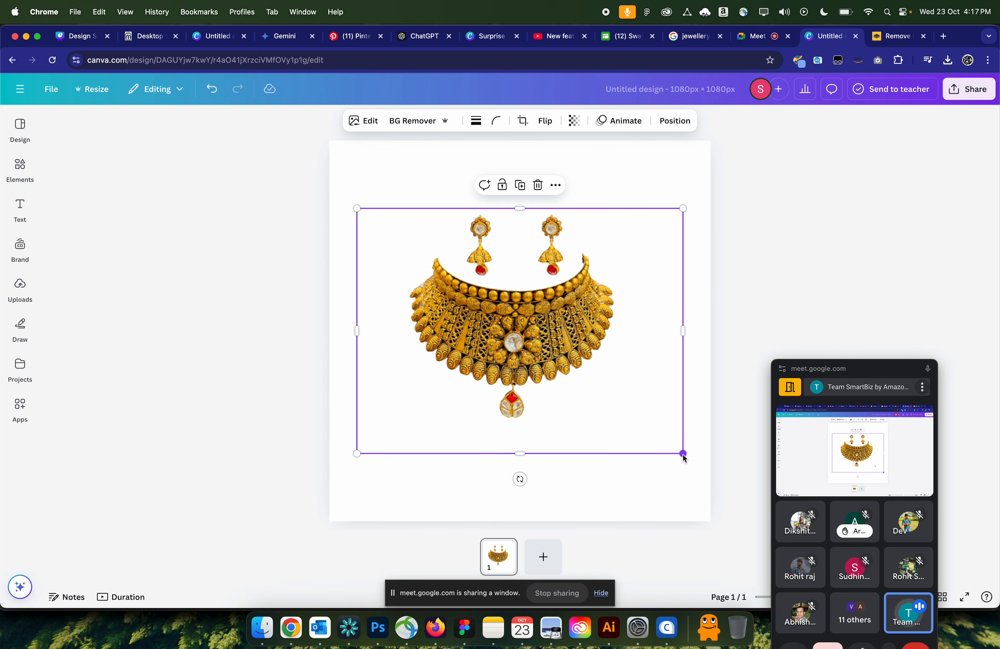
click(387, 187)
- Search the design elements for "satin cloth product background"
click(20, 167)
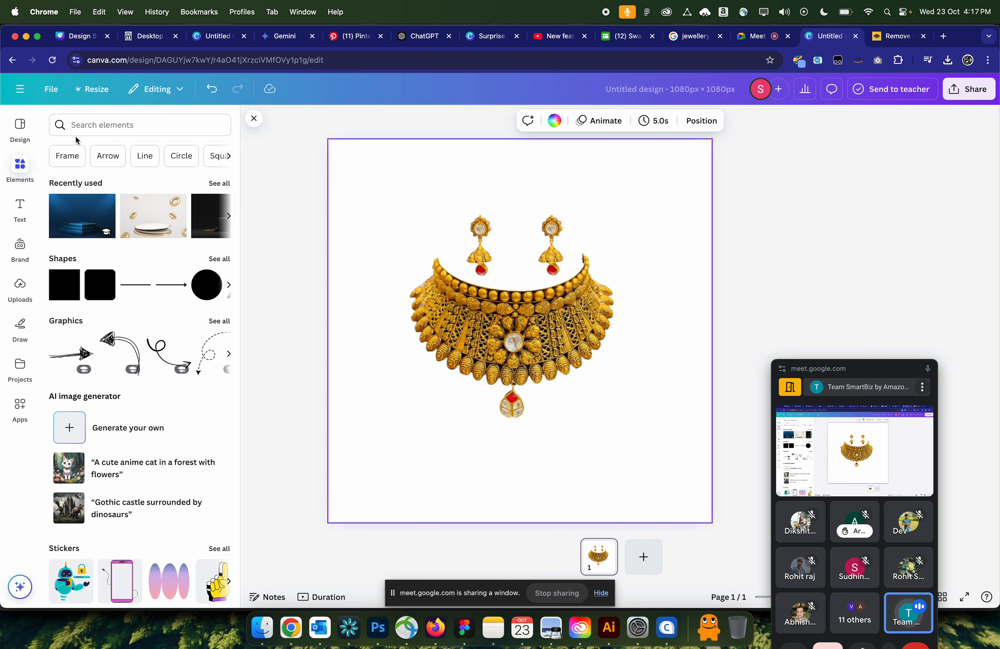
click(85, 129)
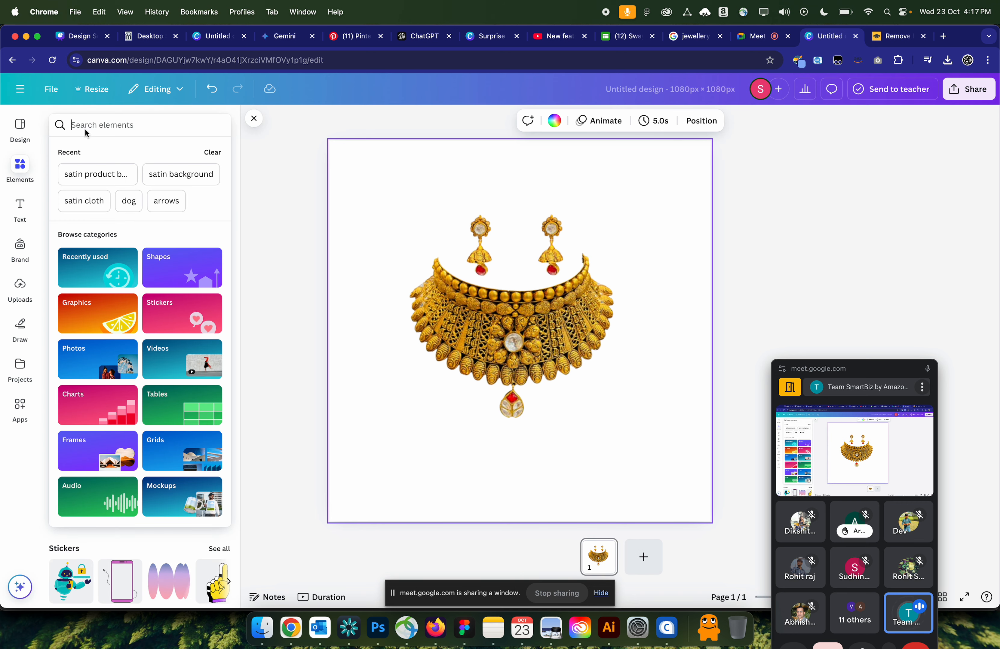
text(s)
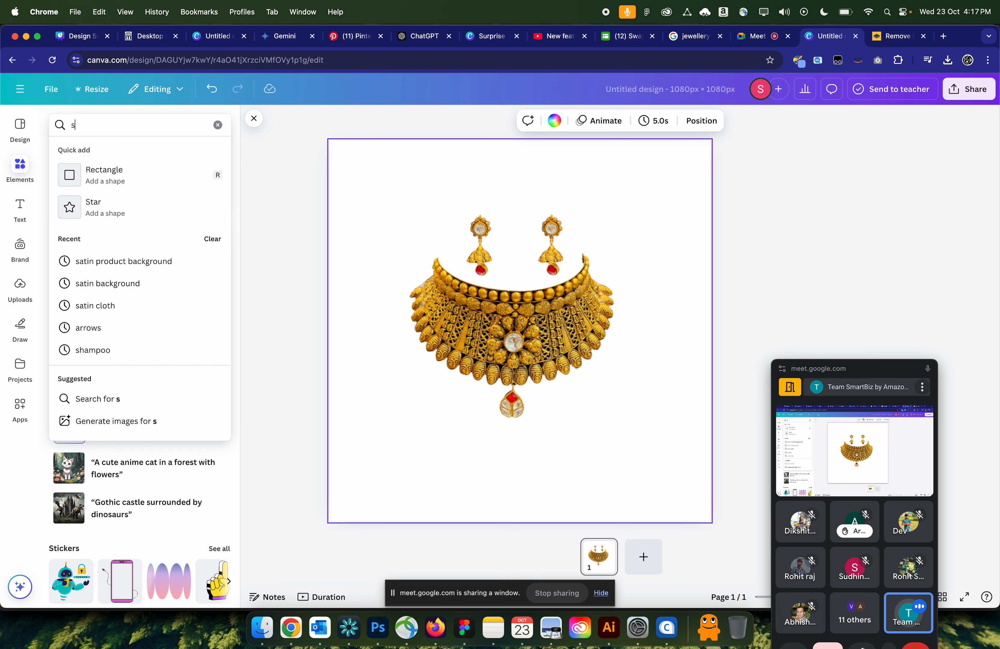
text(atin cloth b)
key(BackSpace)
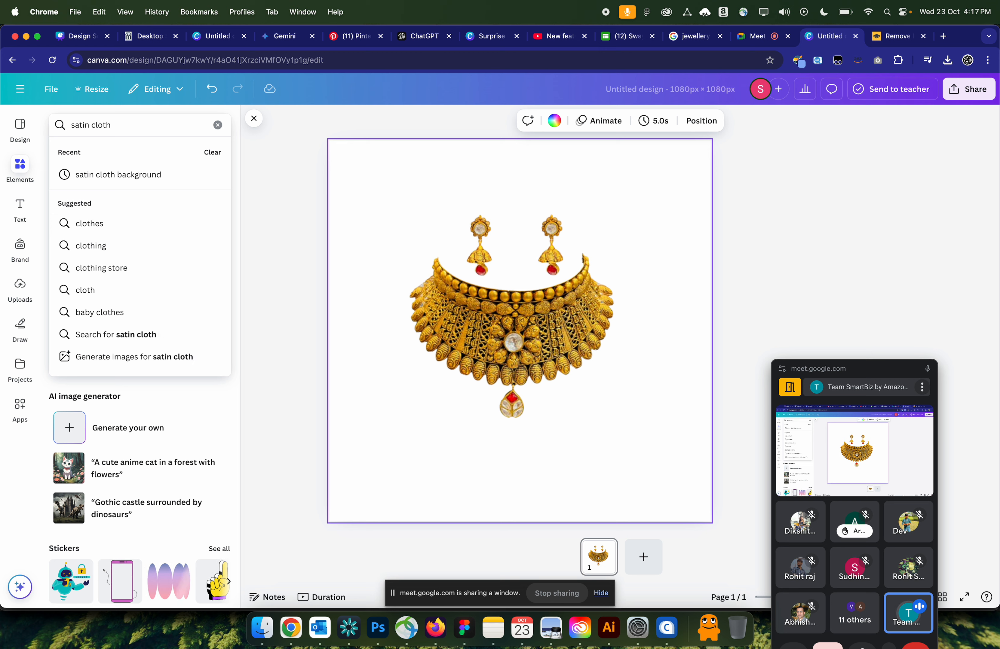
text(prodcut)
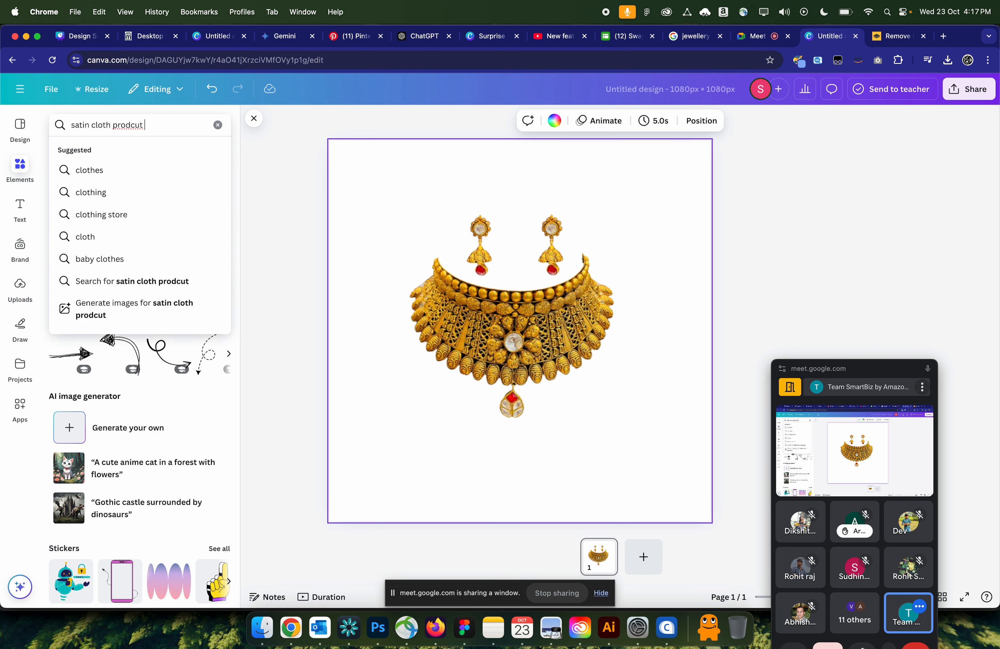
key(BackSpace)
key(BackSpace)
text(uct background)
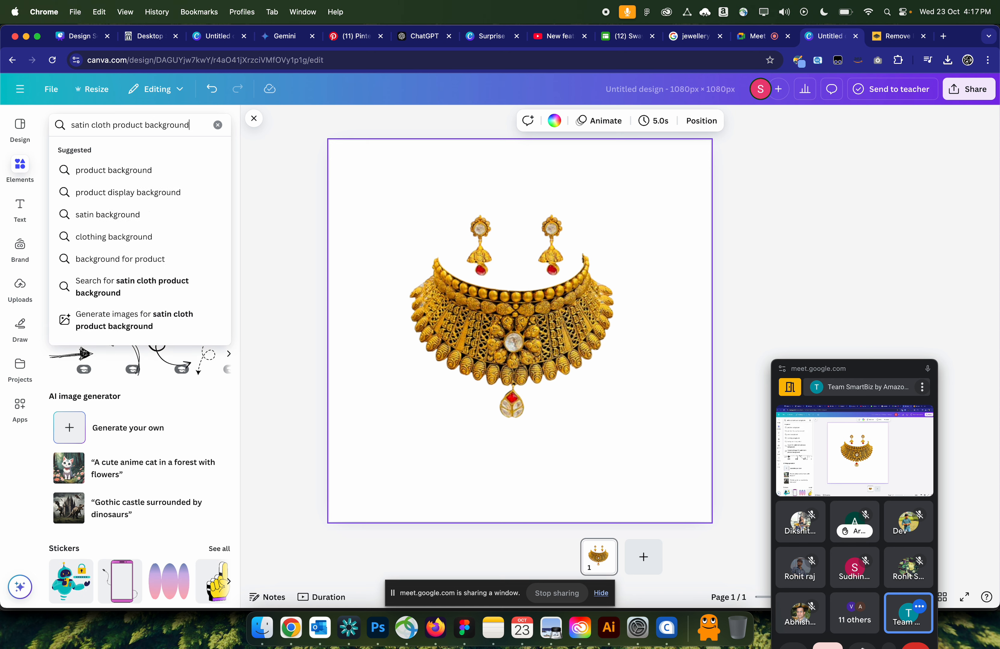
key(Return)
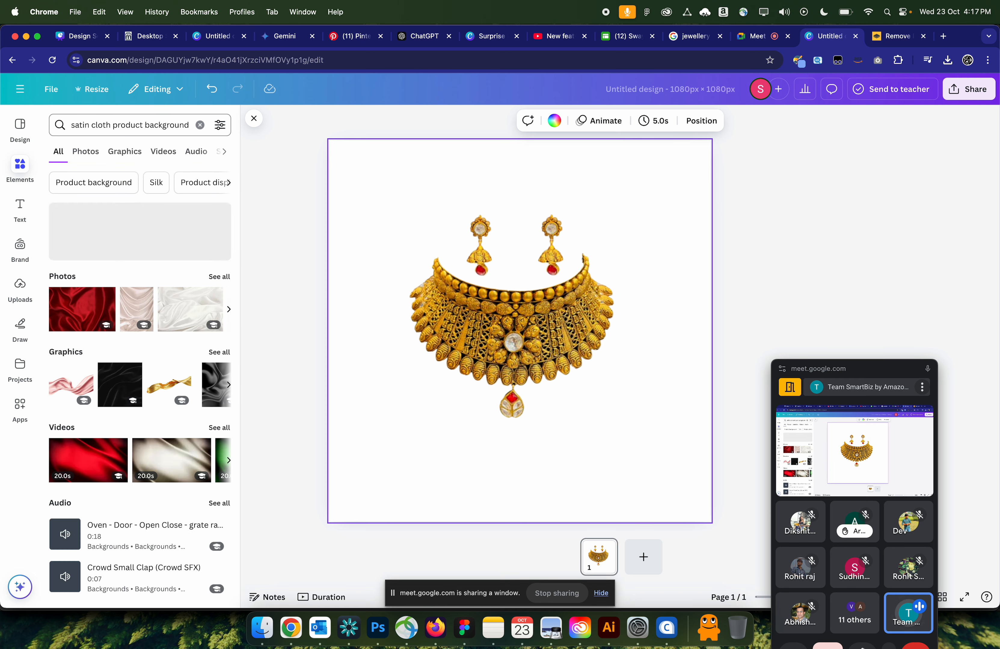
- Show all photo results for the satin cloth search and look through them for a suitable jewellery background
click(219, 277)
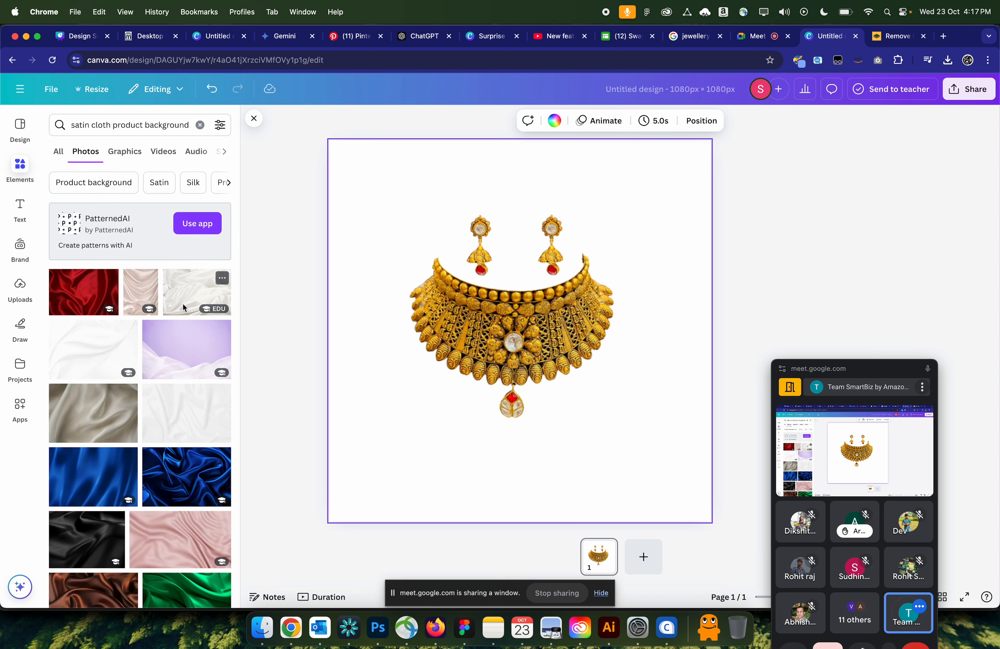
scroll(112, 375, down, 15)
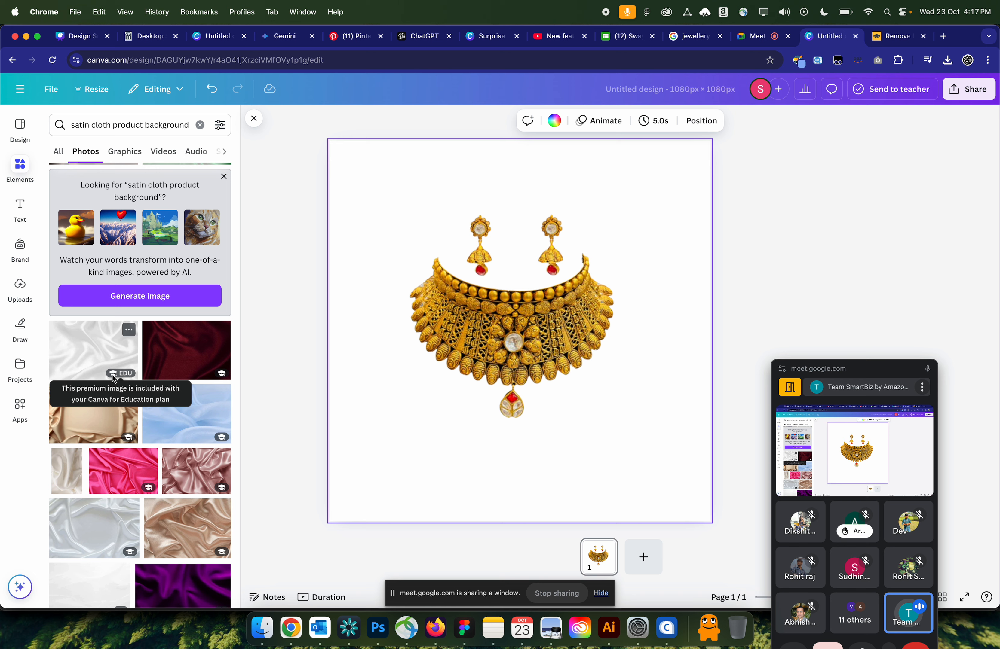
scroll(113, 375, down, 8)
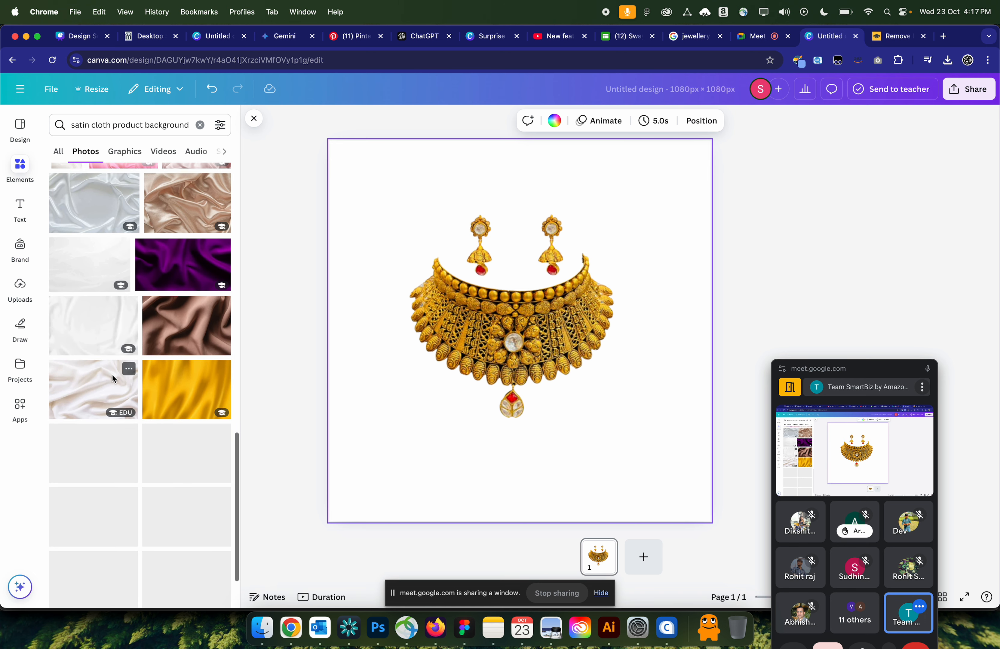
scroll(152, 385, down, 2)
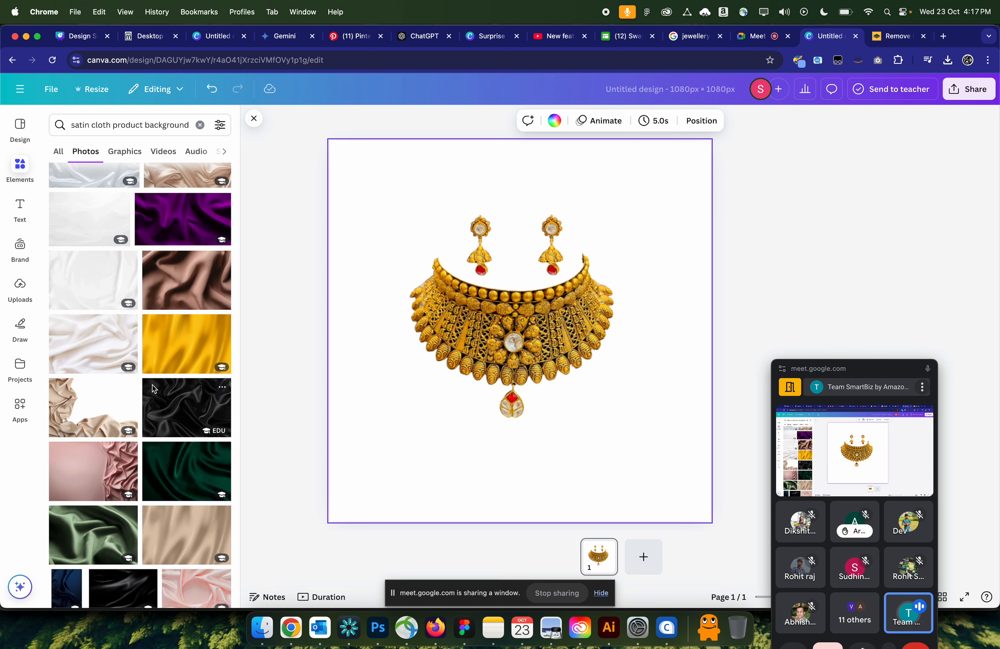
scroll(189, 445, down, 10)
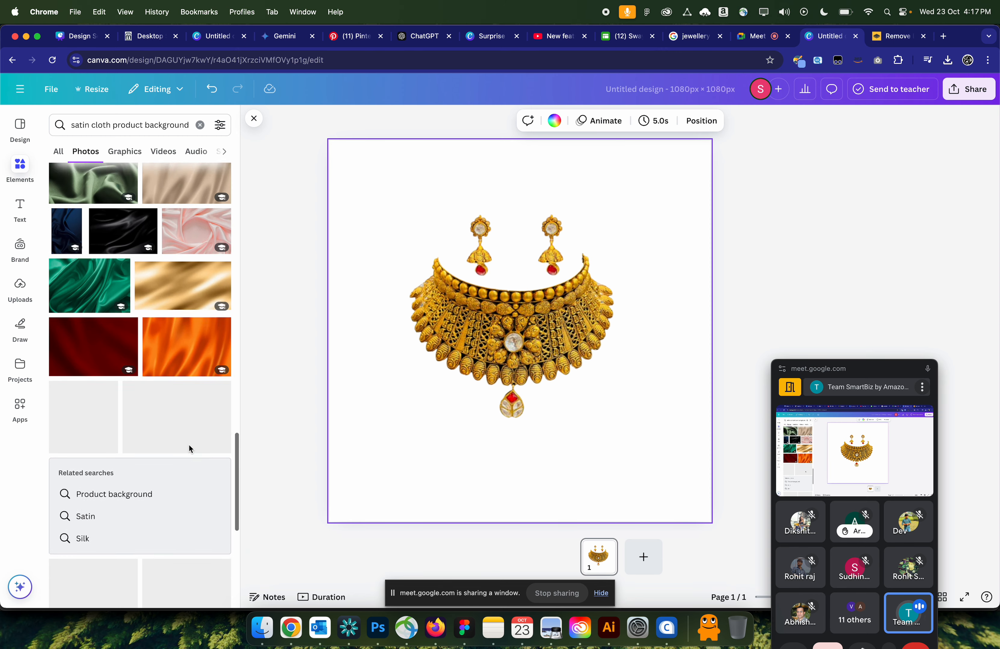
scroll(189, 445, down, 2)
scroll(189, 445, up, 3)
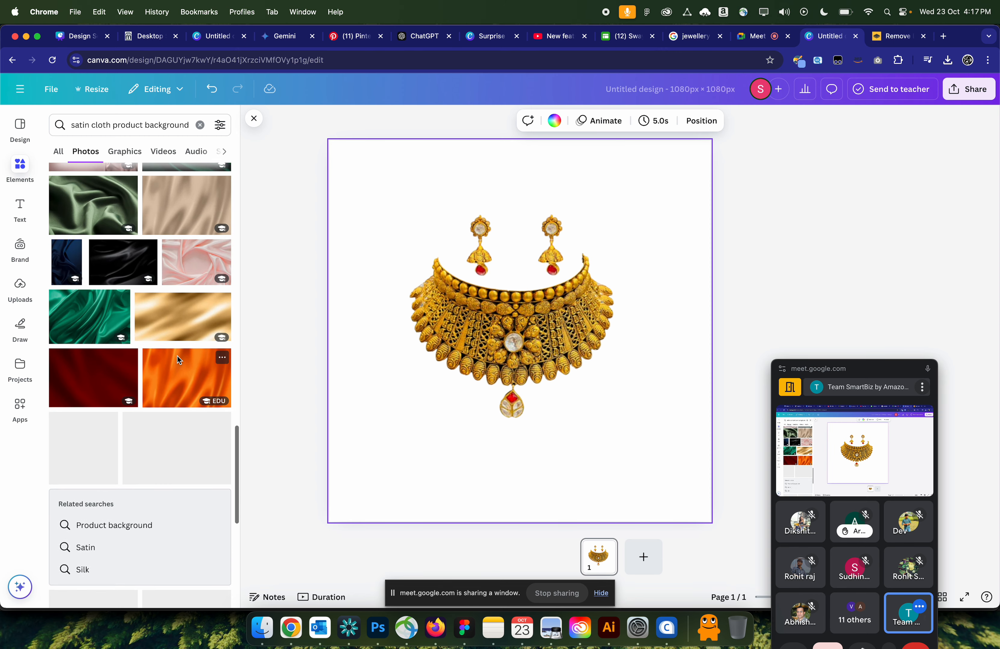
scroll(177, 356, down, 10)
scroll(178, 356, up, 20)
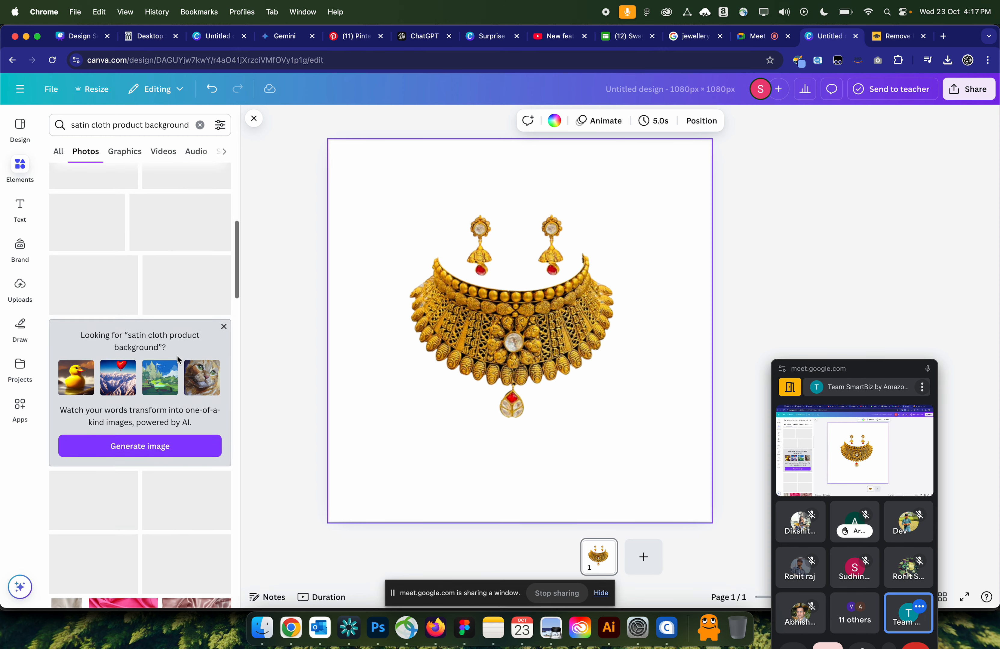
scroll(177, 356, up, 2)
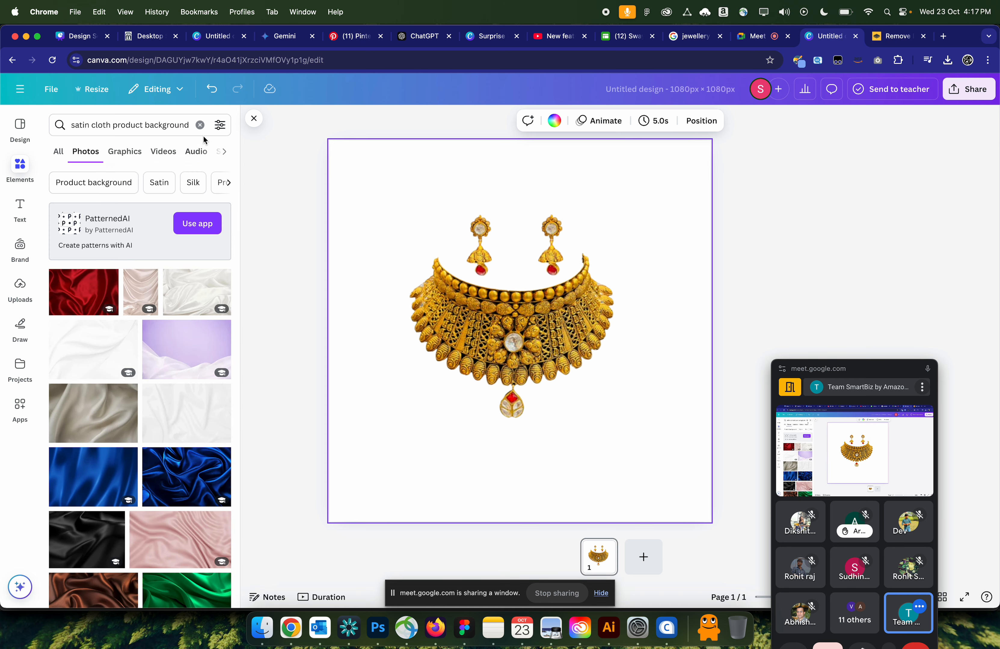
- Clear the elements search, add the recently used blue podium photo, enlarge it beyond the page width and centre it
click(200, 125)
click(77, 222)
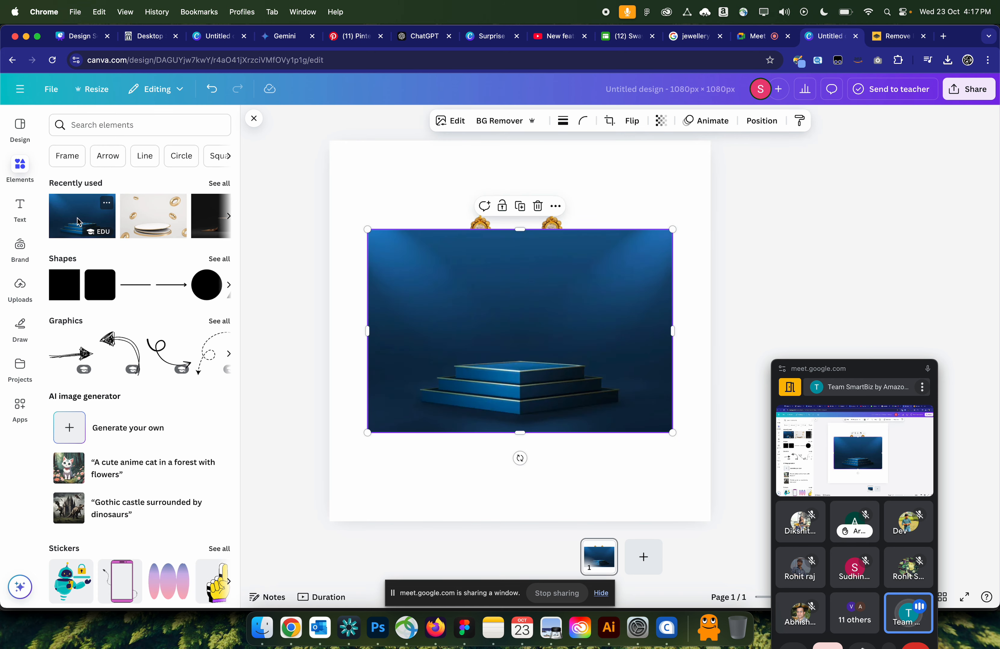
drag(367, 433, 294, 468)
drag(461, 379, 462, 374)
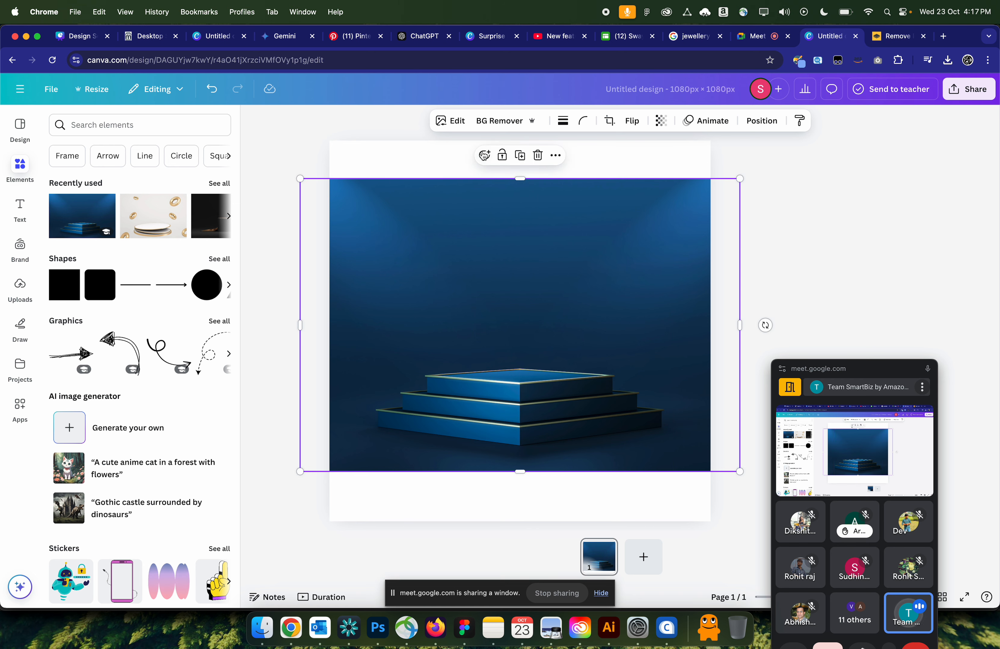
- Extend the blue podium photo with Magic Expand at the Whole Page size and keep the first generated result
click(454, 121)
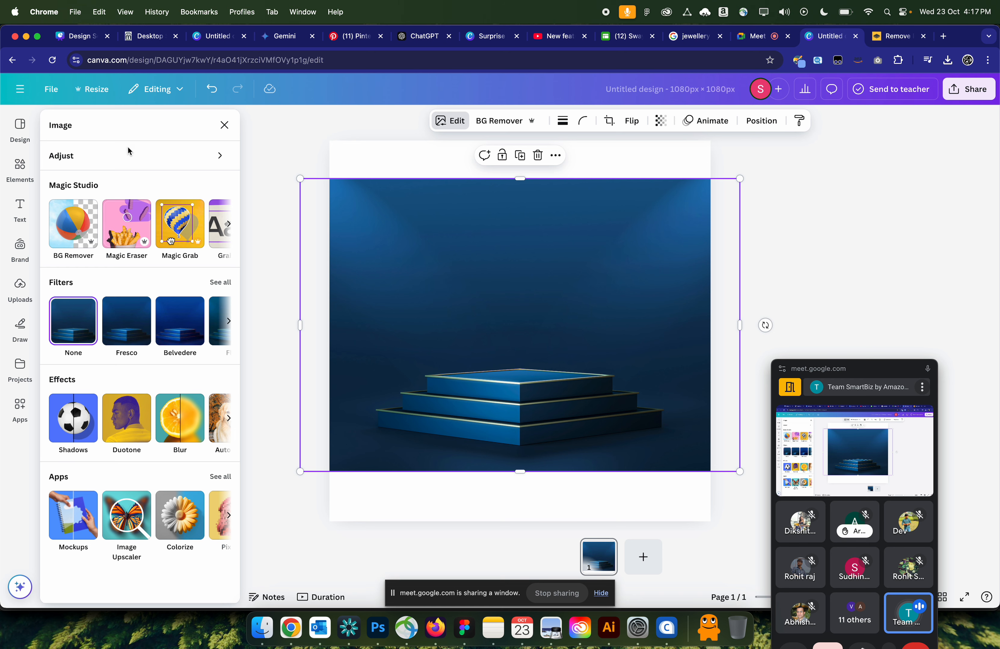
click(230, 229)
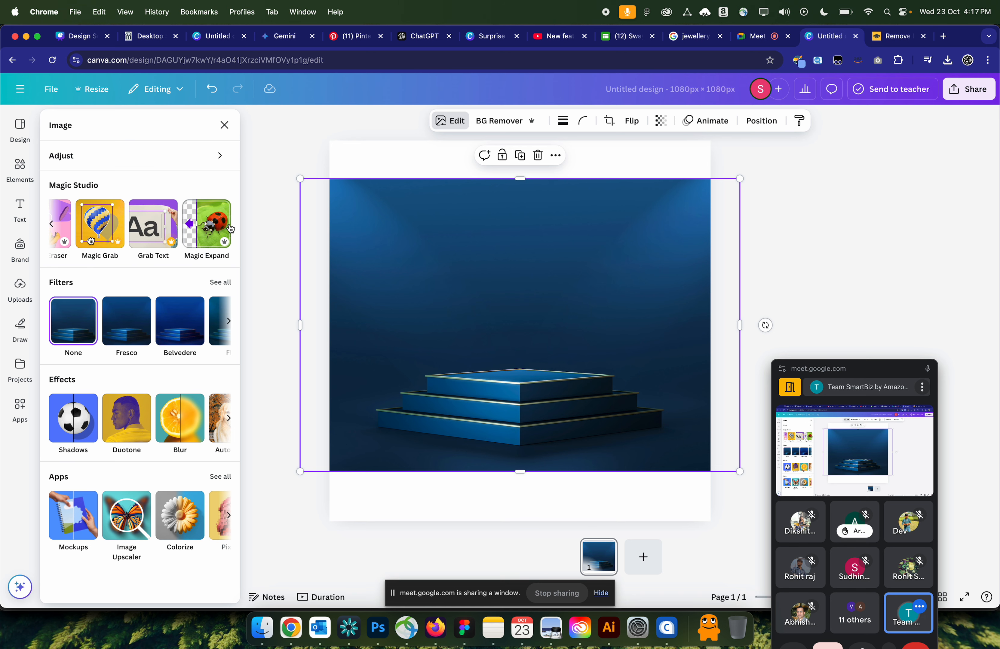
click(203, 230)
click(139, 224)
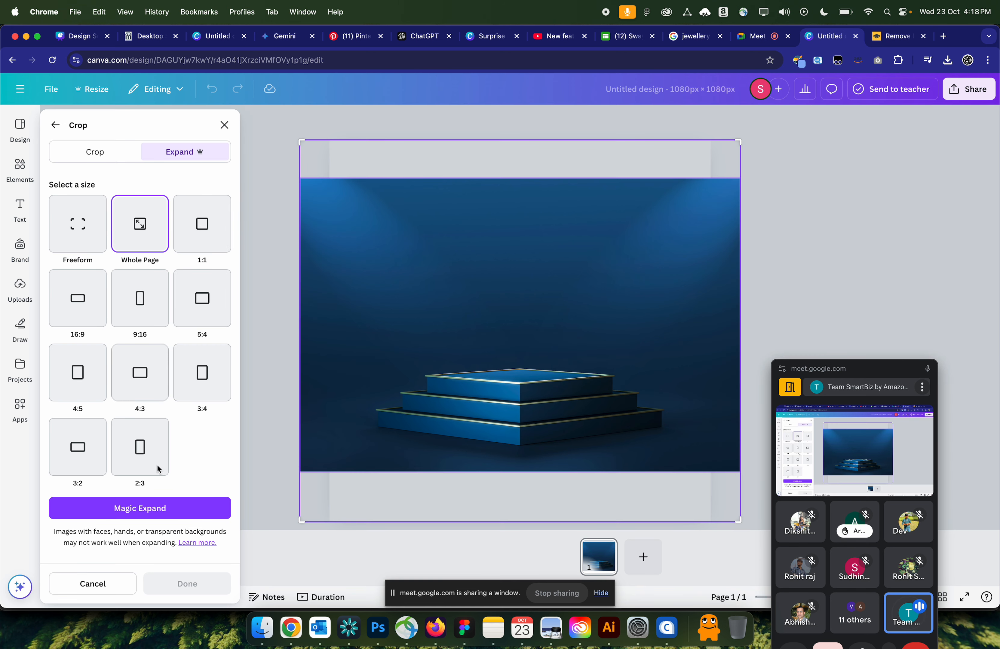
click(136, 520)
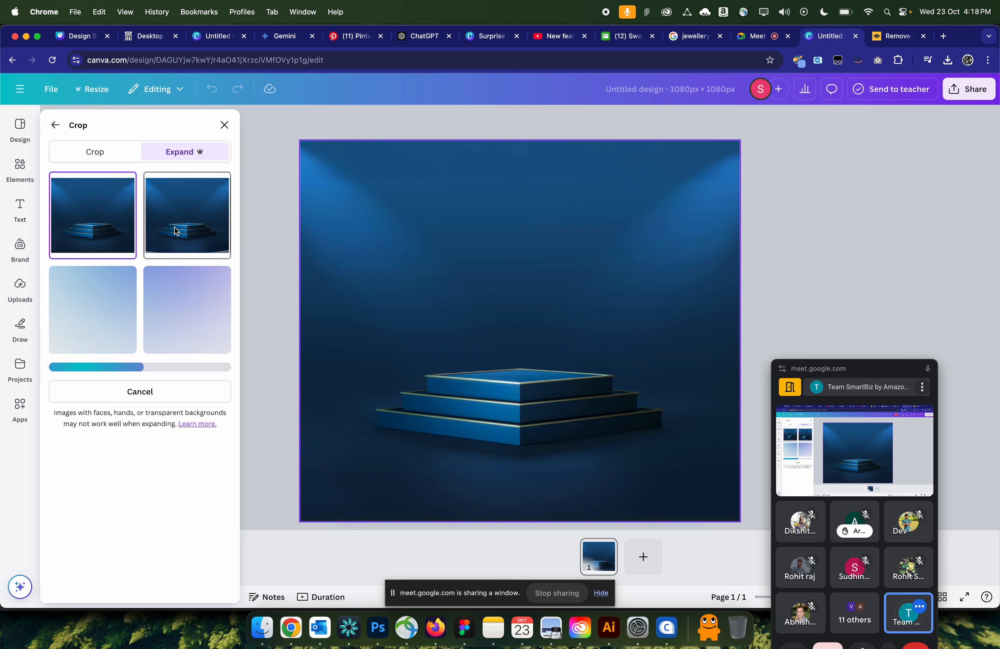
click(176, 231)
click(103, 229)
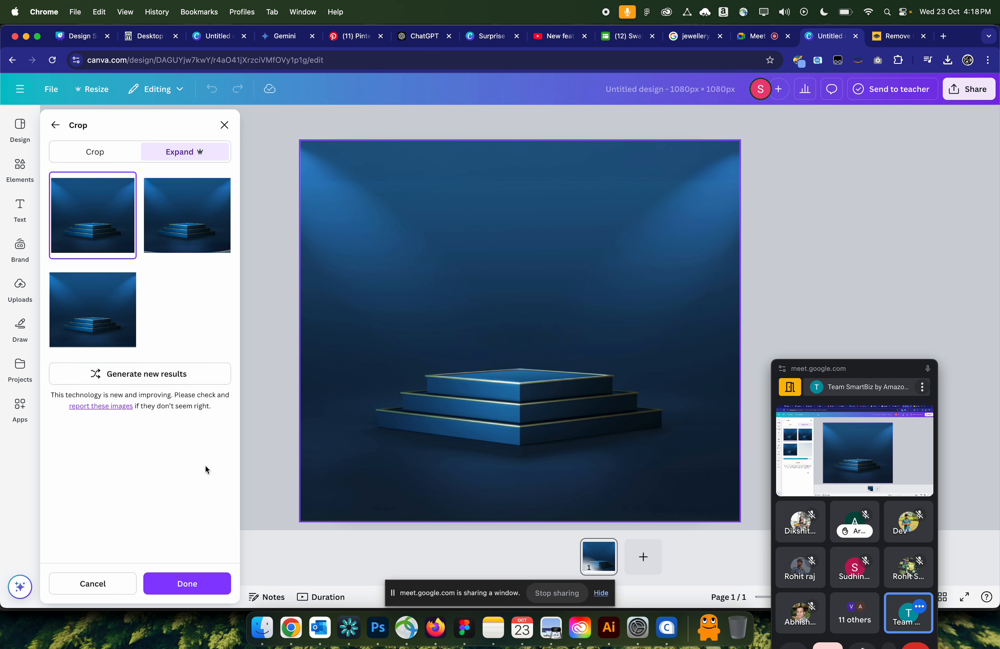
click(182, 584)
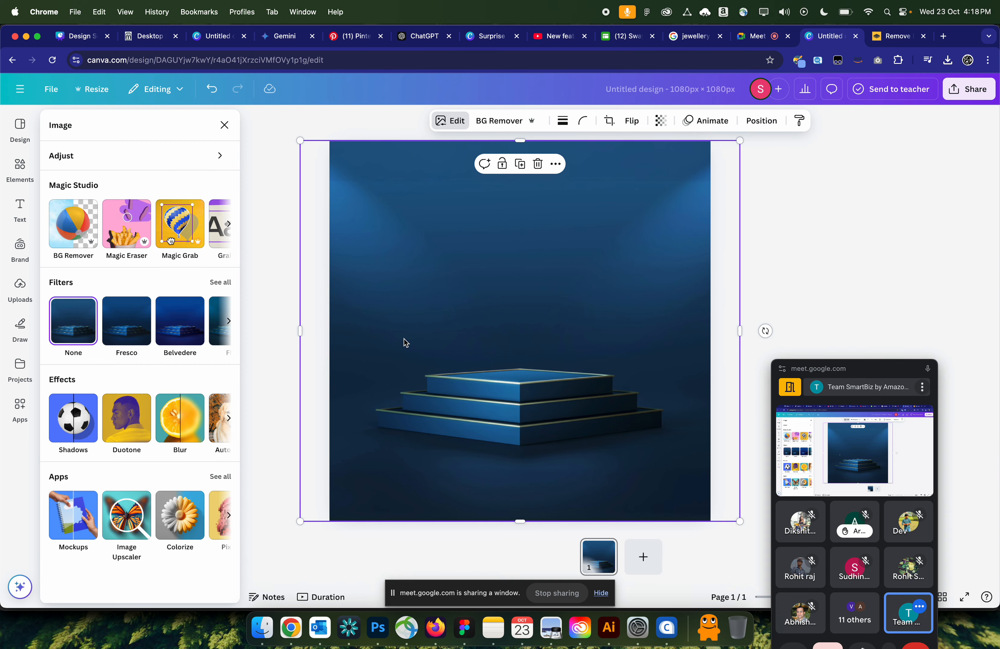
- Move the necklace layer above the blue podium photo in the layer order
right_click(404, 342)
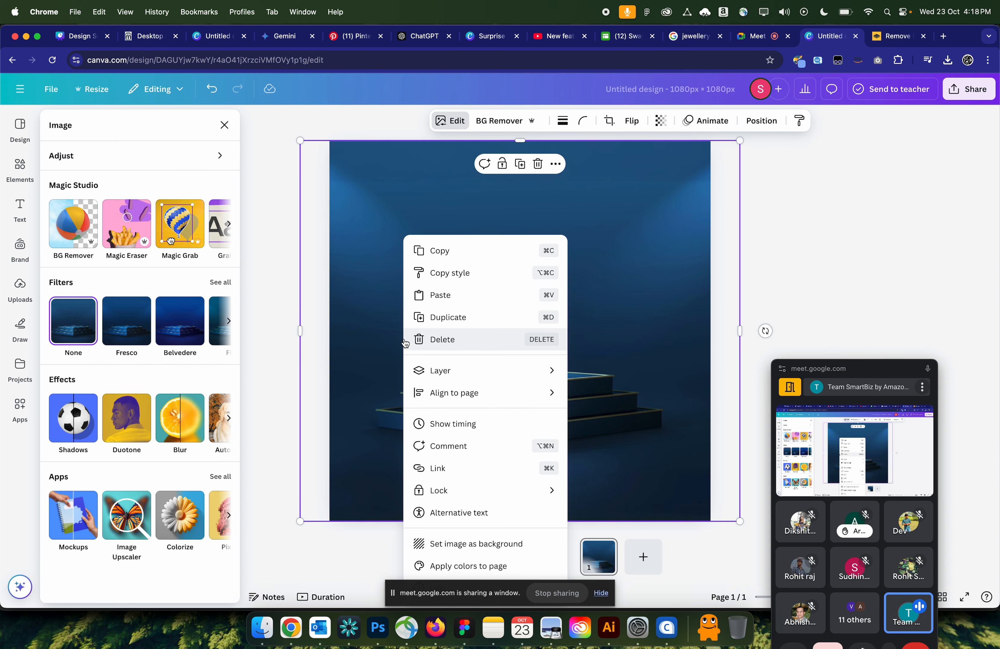
click(347, 310)
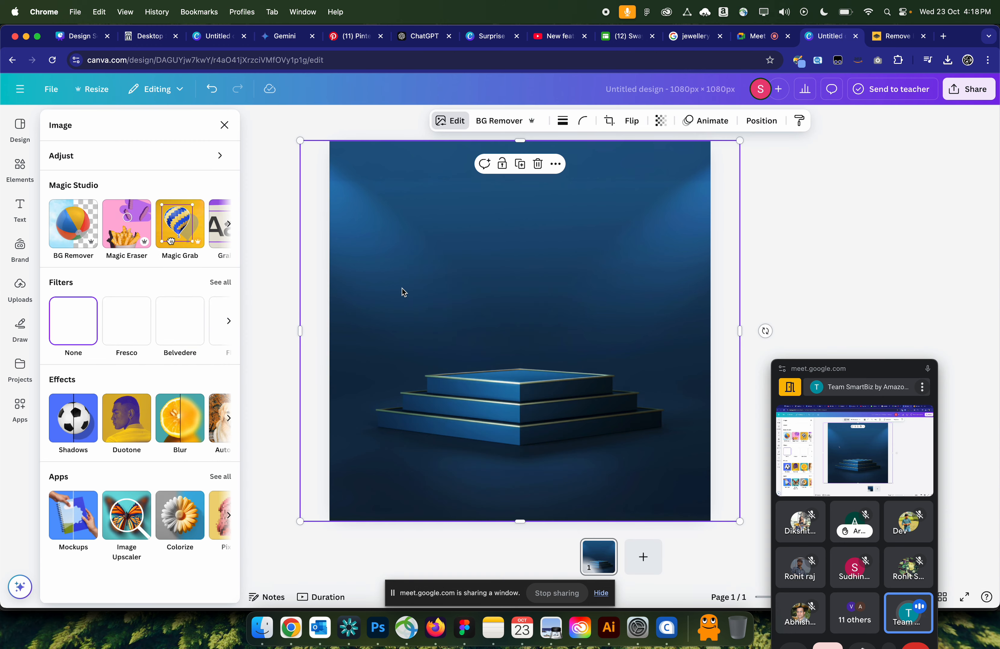
click(761, 121)
click(186, 152)
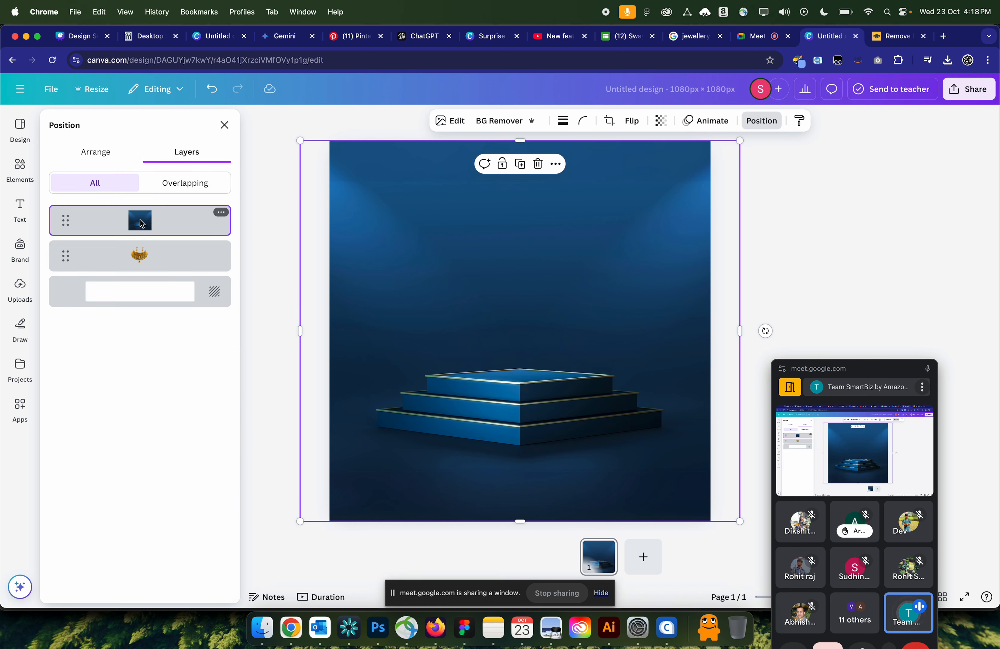
click(139, 255)
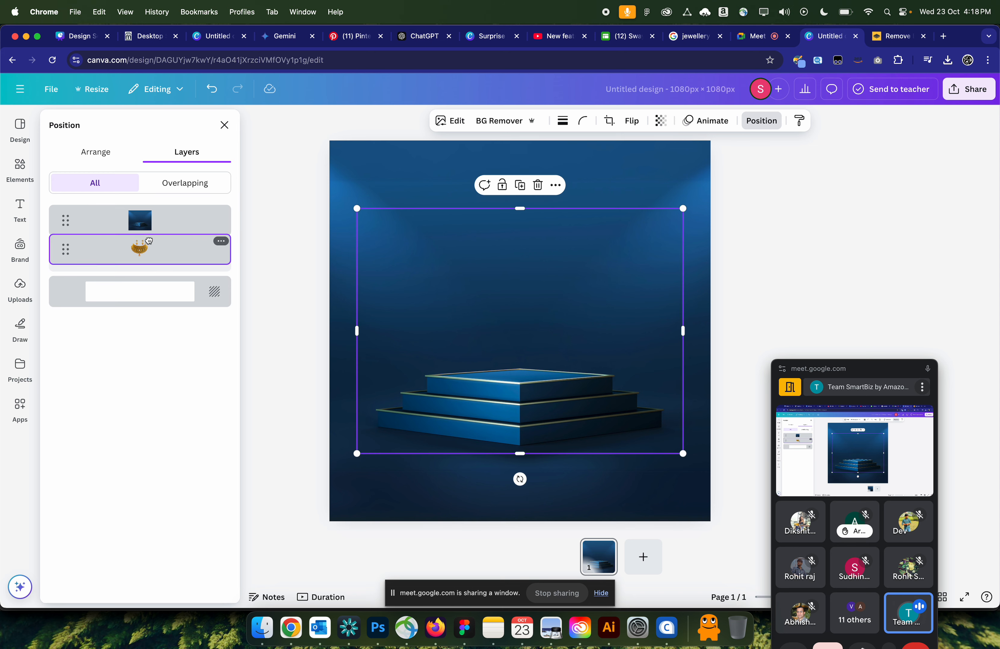
drag(140, 255, 150, 207)
- Raise the necklace, shrink it proportionally about its centre, and position it just above the podium
drag(538, 268, 538, 238)
key(alt)
drag(683, 424, 649, 399)
drag(509, 303, 508, 287)
- Enlarge the blue podium photo slightly past the page edges and reposition it so the podium stays centred below the necklace
click(533, 468)
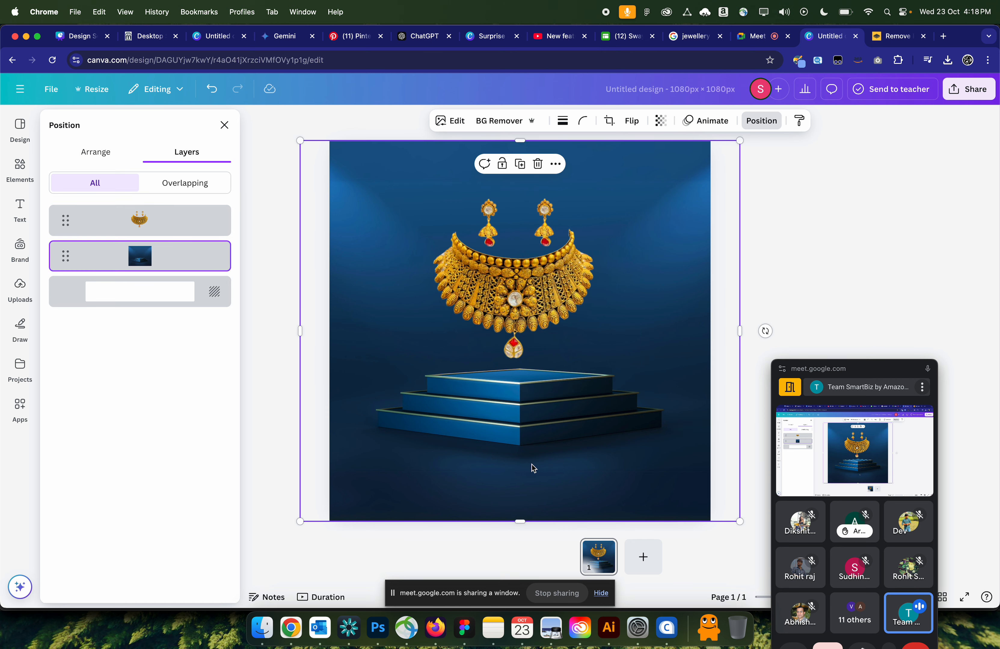
scroll(518, 506, down, 3)
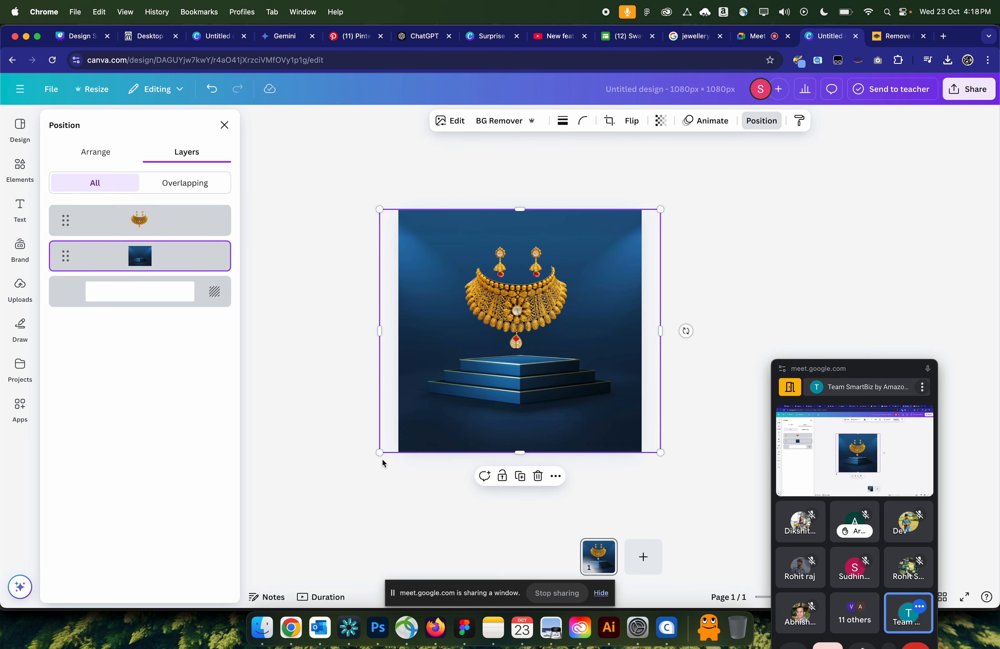
drag(378, 451, 364, 472)
drag(532, 403, 535, 398)
click(711, 316)
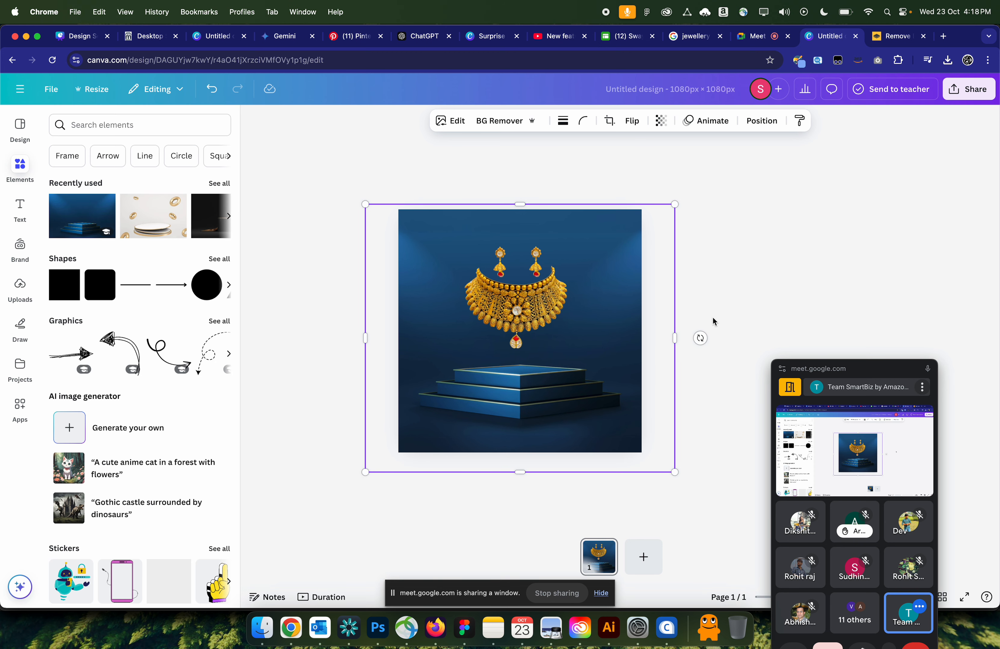
- Give the necklace a Page lift shadow with blur 43, distance 26 and curve 44, and enlarge it about its centre
click(483, 267)
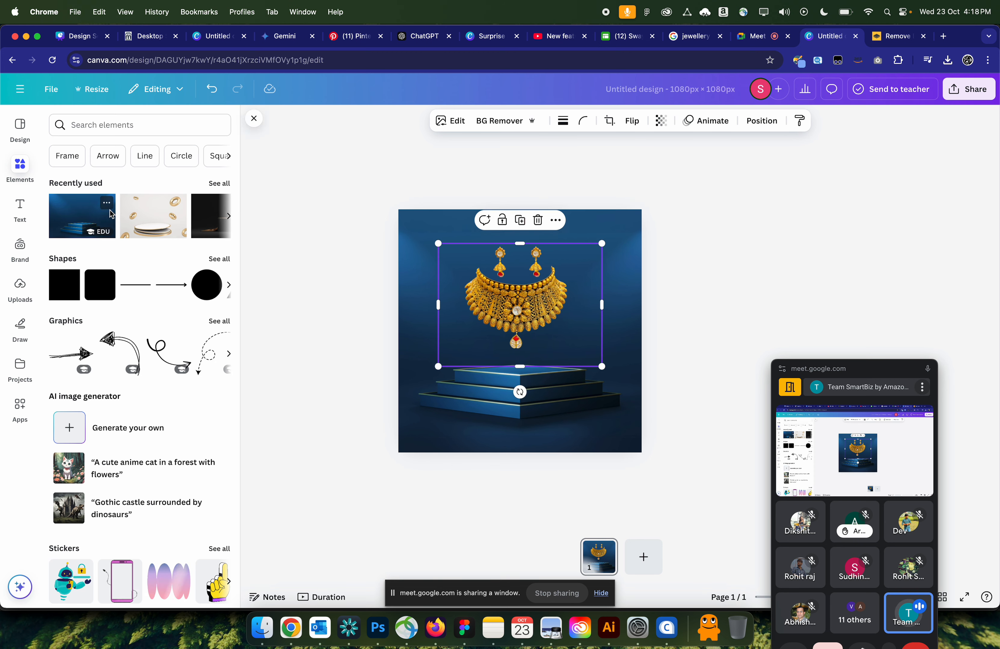
click(455, 123)
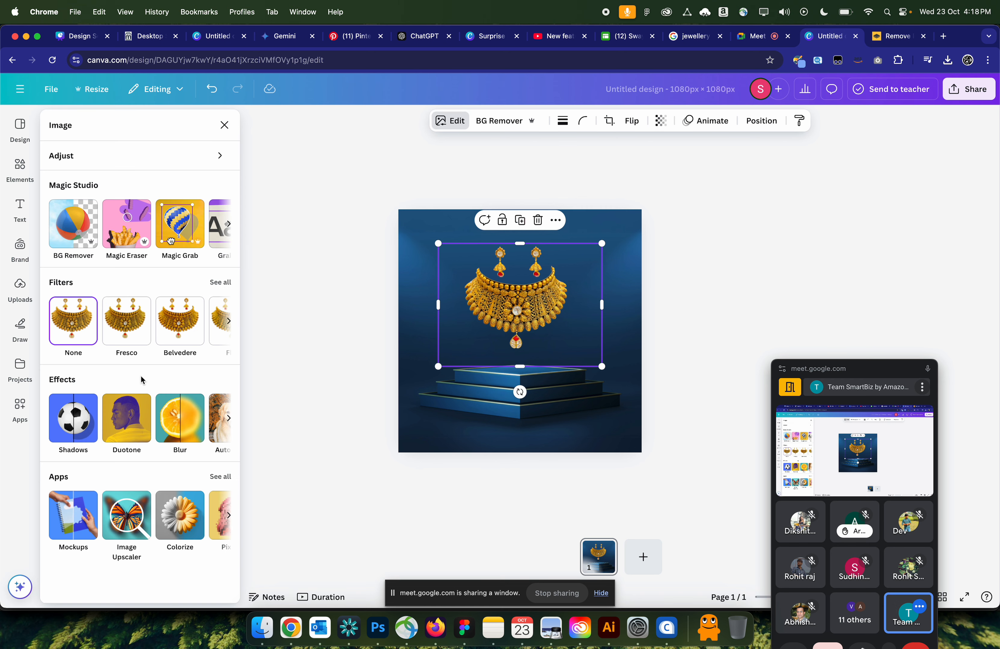
click(73, 418)
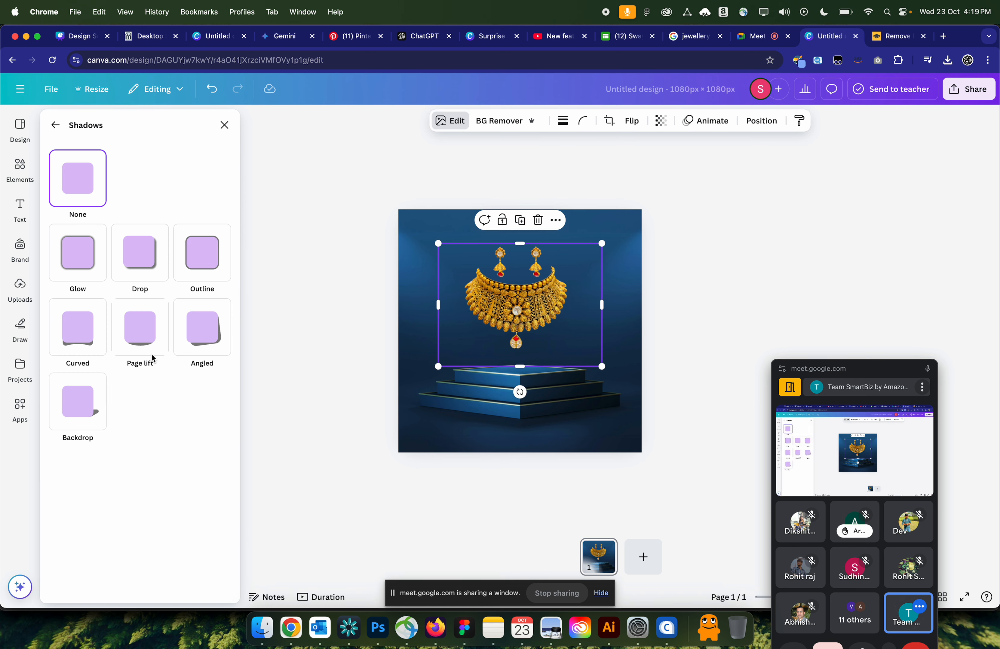
click(137, 343)
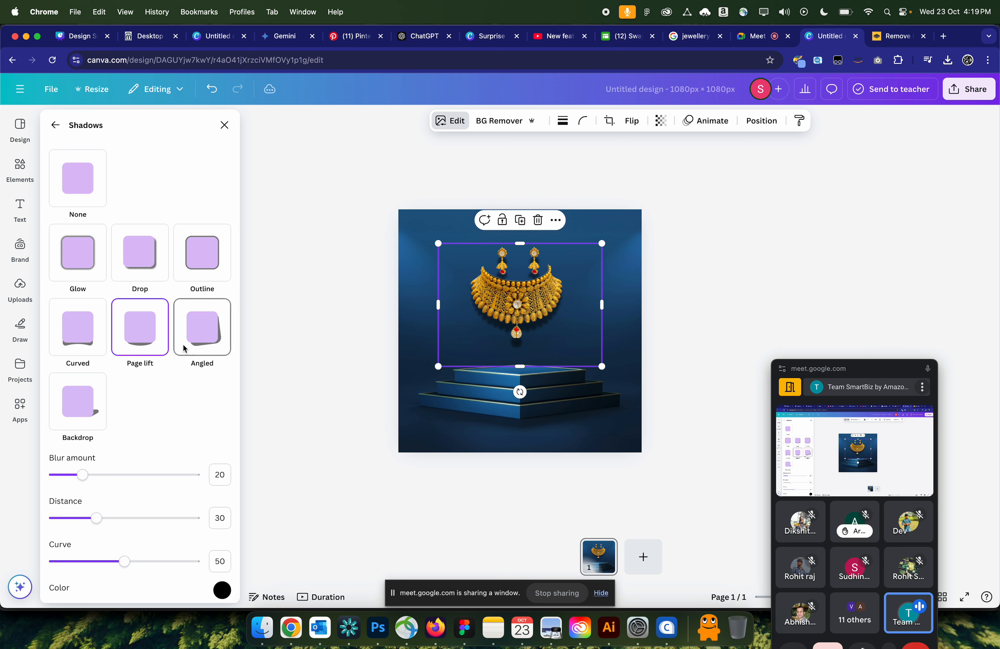
drag(81, 475, 113, 475)
mouse_move(100, 523)
mouse_down()
mouse_move(91, 519)
mouse_move(196, 519)
mouse_move(97, 518)
mouse_up()
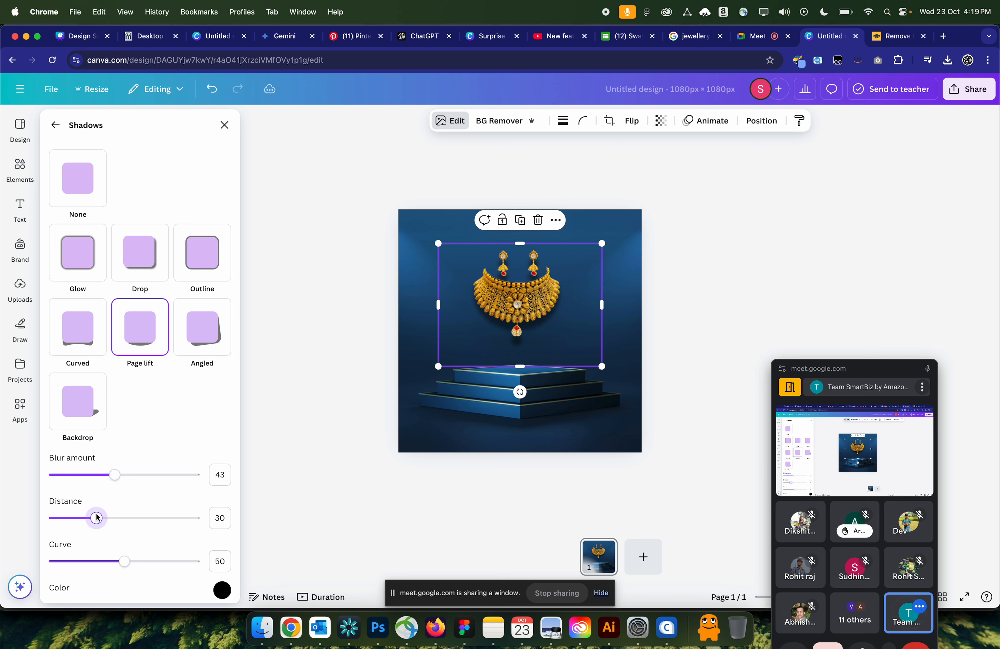
drag(133, 567, 118, 563)
drag(438, 366, 405, 391)
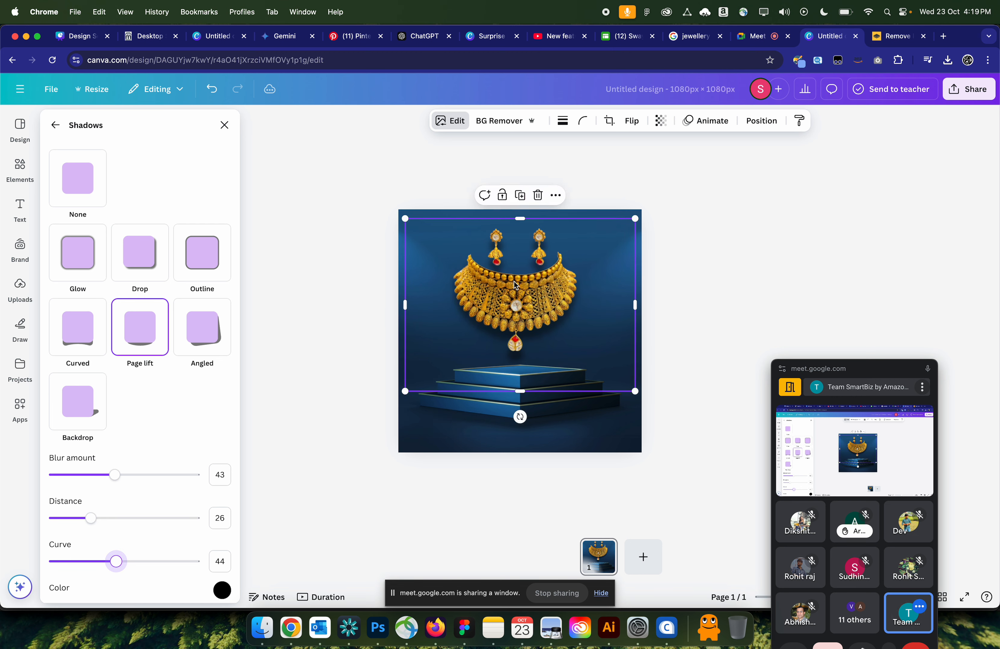
- Compare several filters on the necklace and apply the Scandi filter at slightly over half intensity
click(51, 127)
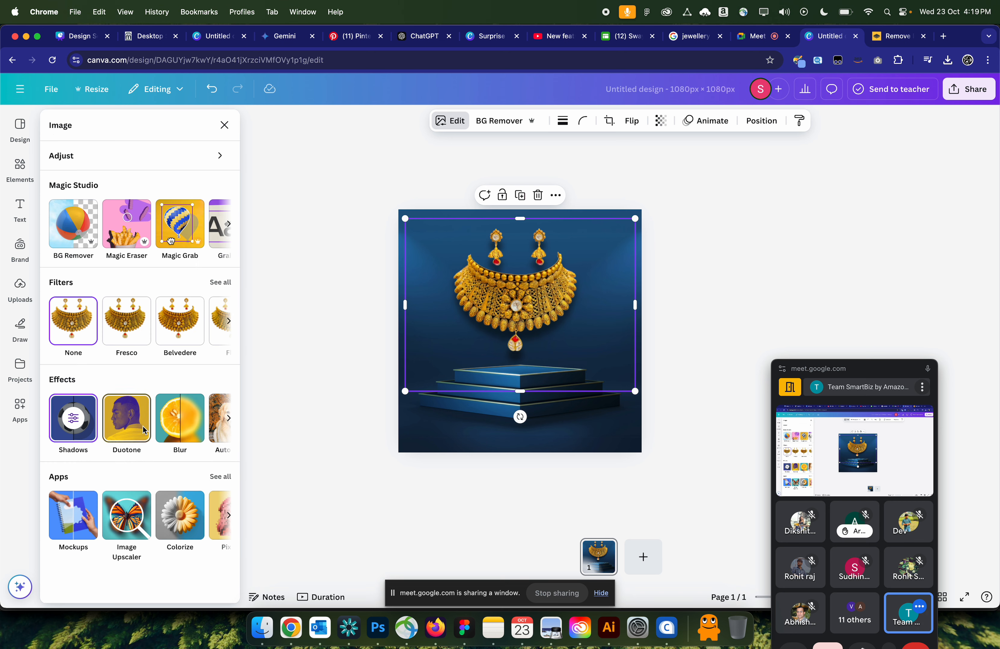
click(220, 282)
click(144, 532)
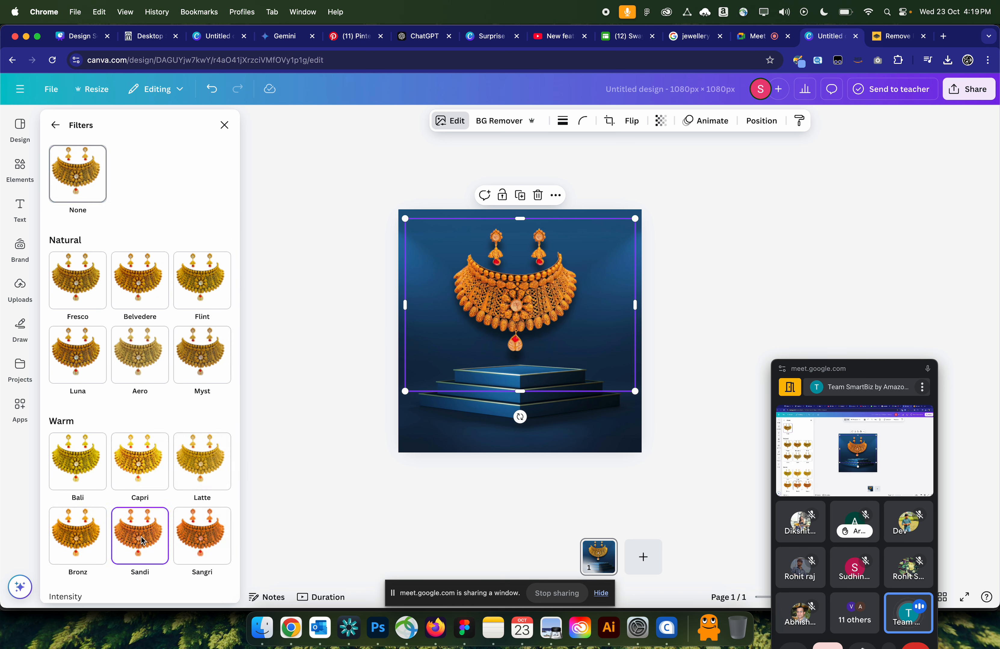
click(129, 380)
scroll(122, 440, down, 6)
click(63, 439)
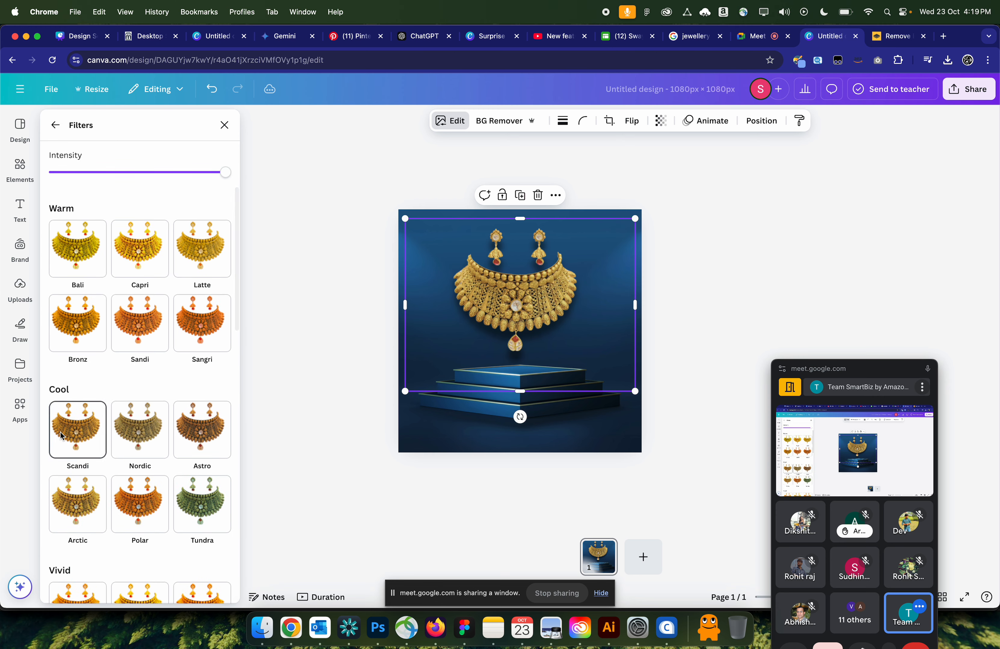
drag(207, 463, 157, 461)
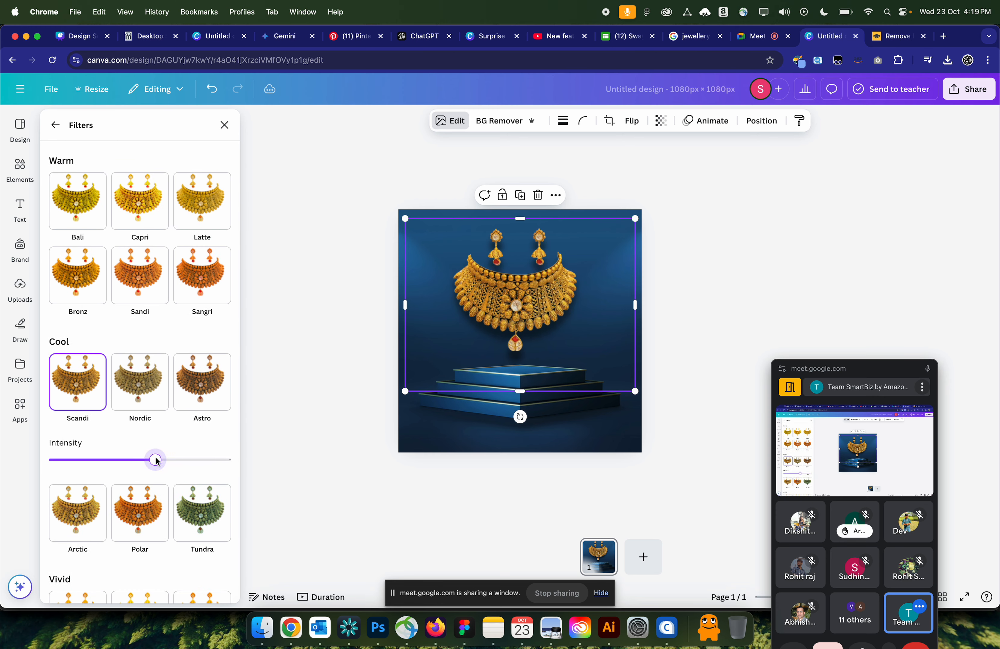
scroll(207, 469, down, 15)
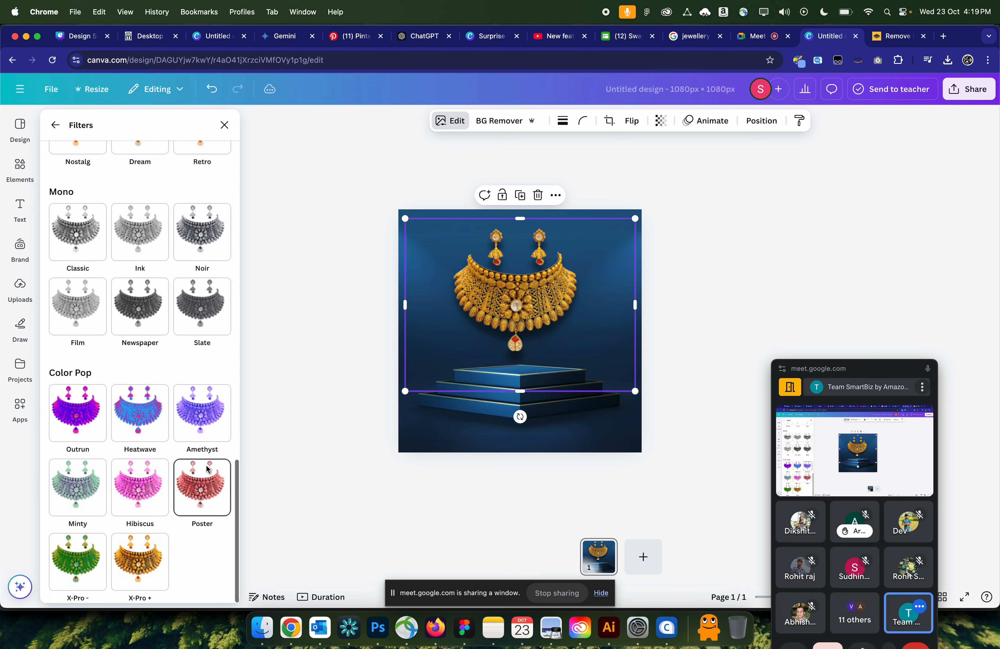
scroll(207, 469, up, 20)
scroll(207, 468, up, 3)
click(55, 125)
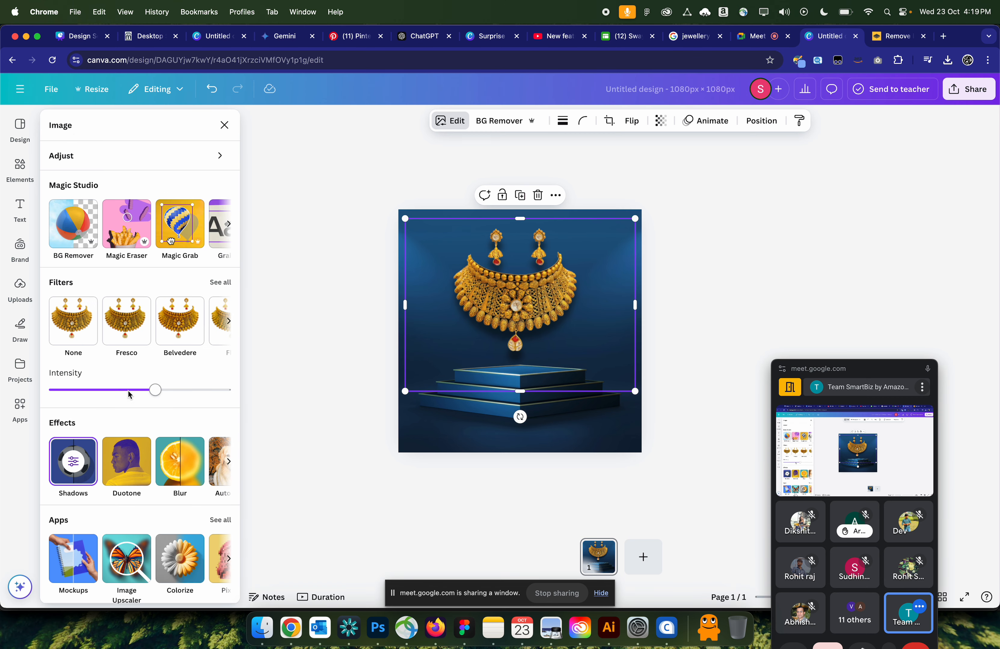
- Shrink the necklace about its centre, lower it to sit just above the podium, and deselect it
scroll(129, 394, down, 1)
scroll(163, 476, right, 3)
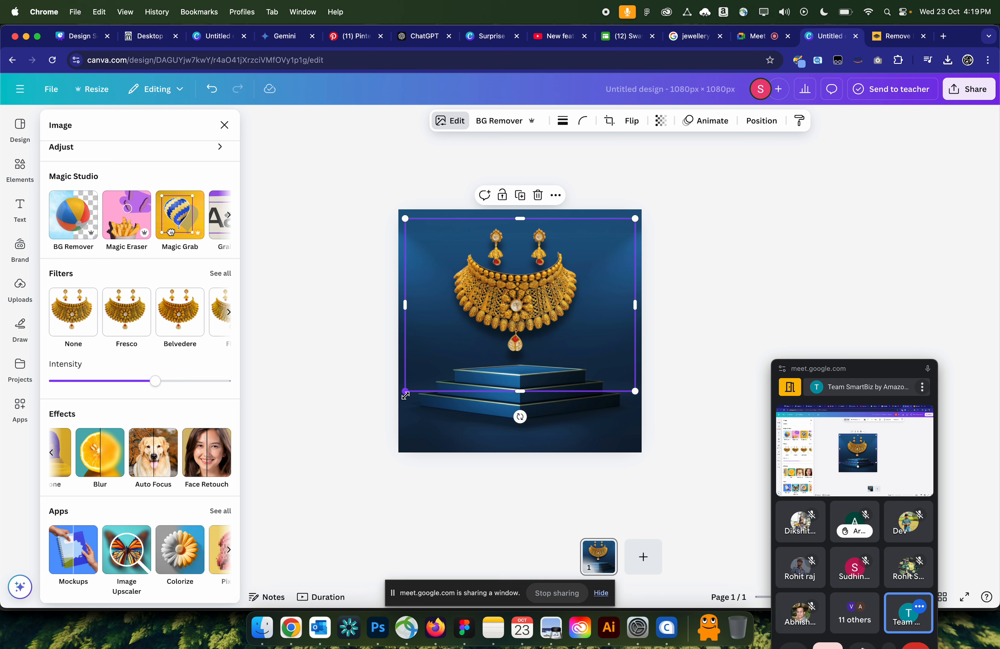
drag(409, 386, 424, 371)
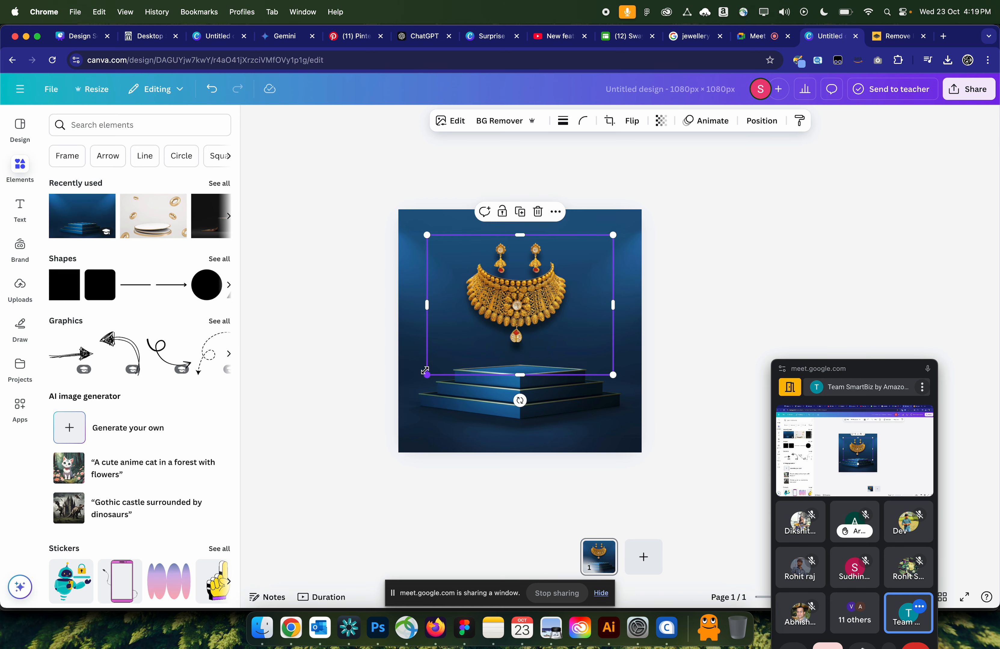
drag(536, 291, 537, 301)
click(746, 273)
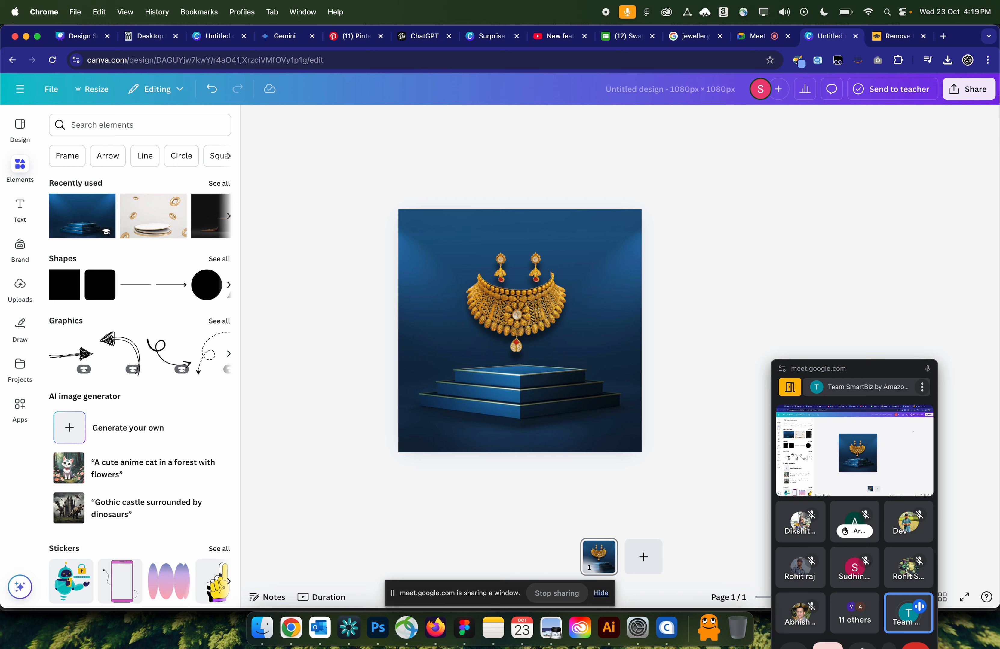
- Download the design as a PNG at size 1 (1,080 × 1,080 px)
click(968, 89)
click(801, 313)
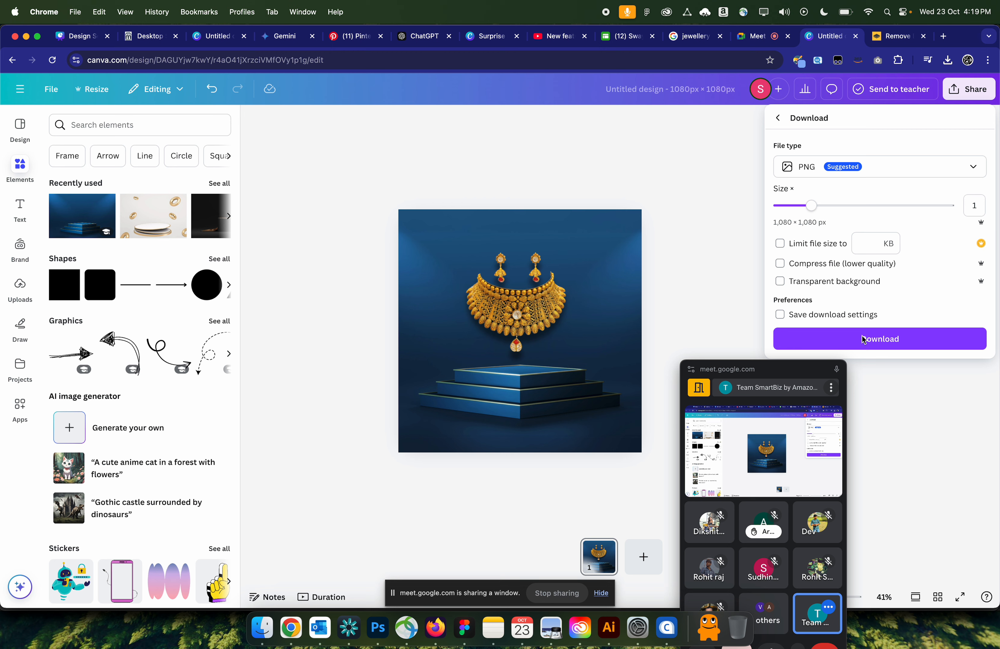
click(861, 337)
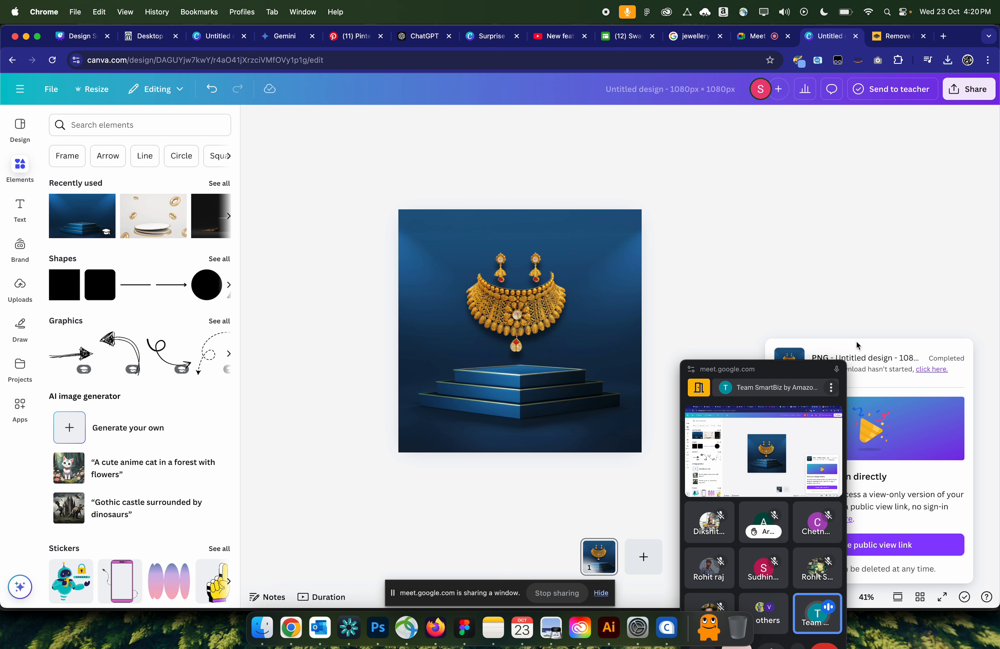
- Search the elements library for "rock background" and list all the matching photos
click(135, 126)
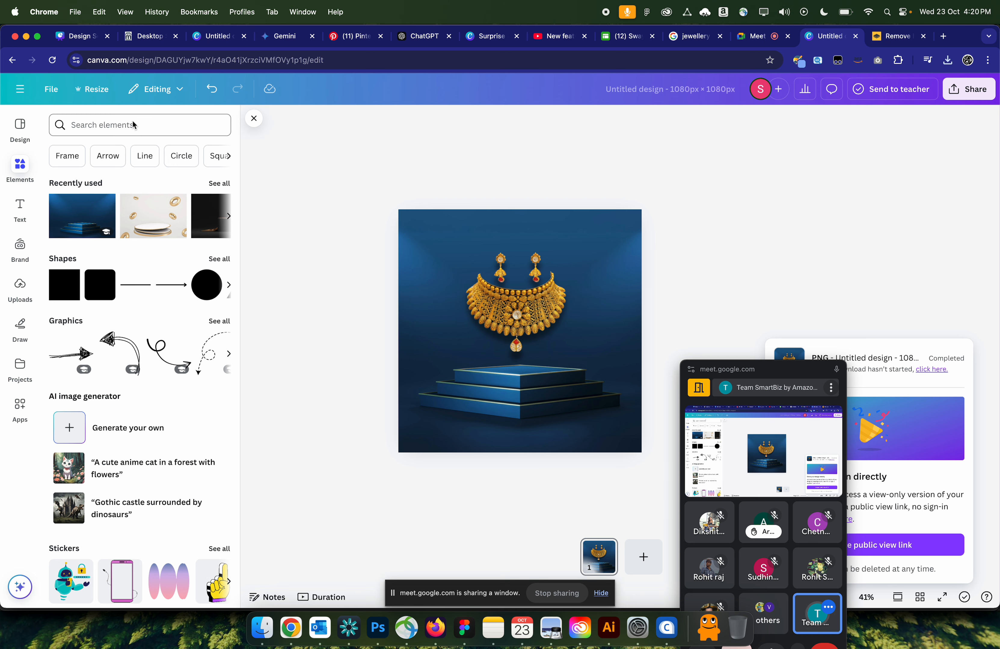
text(rcok)
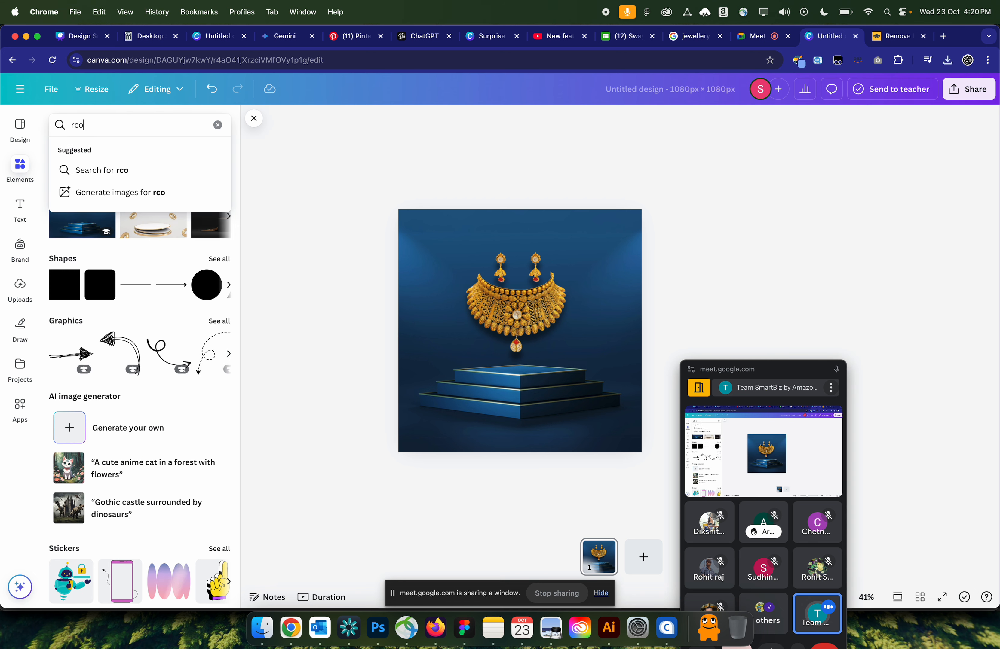
key(BackSpace)
key(BackSpace)
key(BackSpace)
text(ock background)
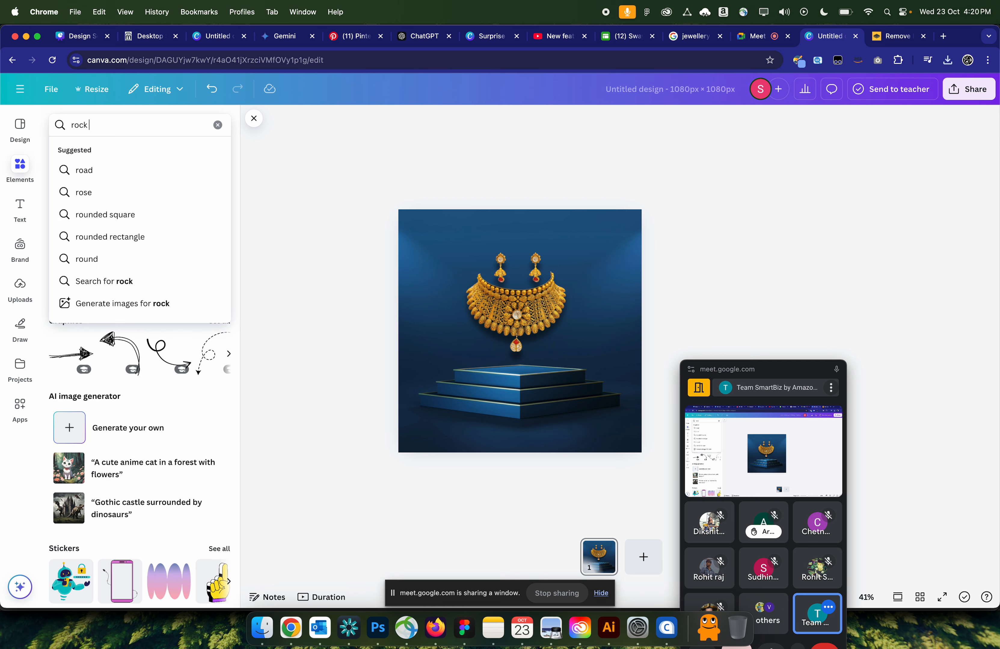
key(Return)
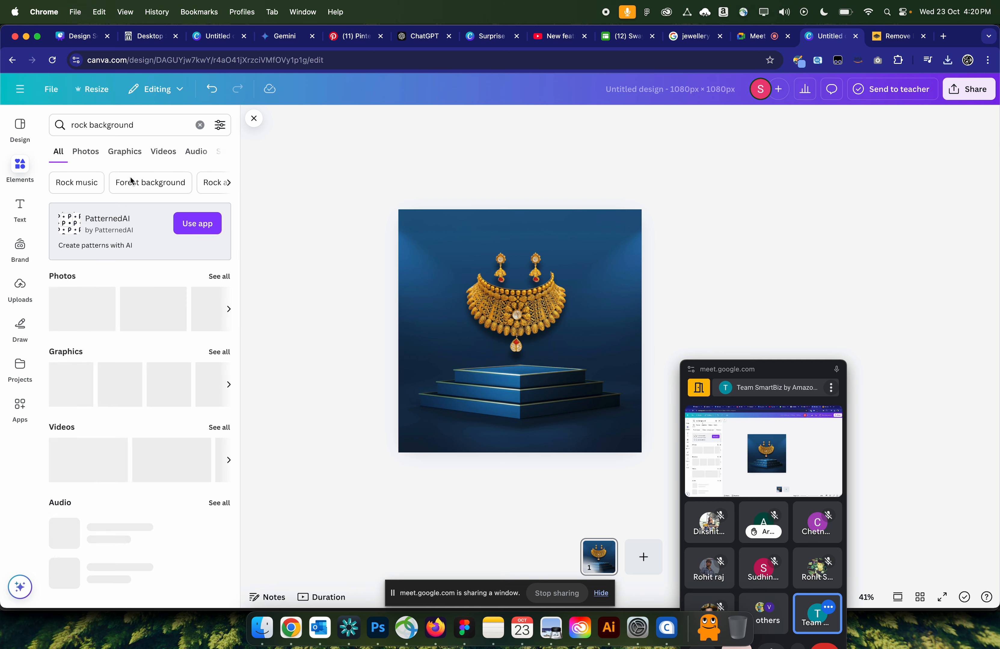
click(219, 277)
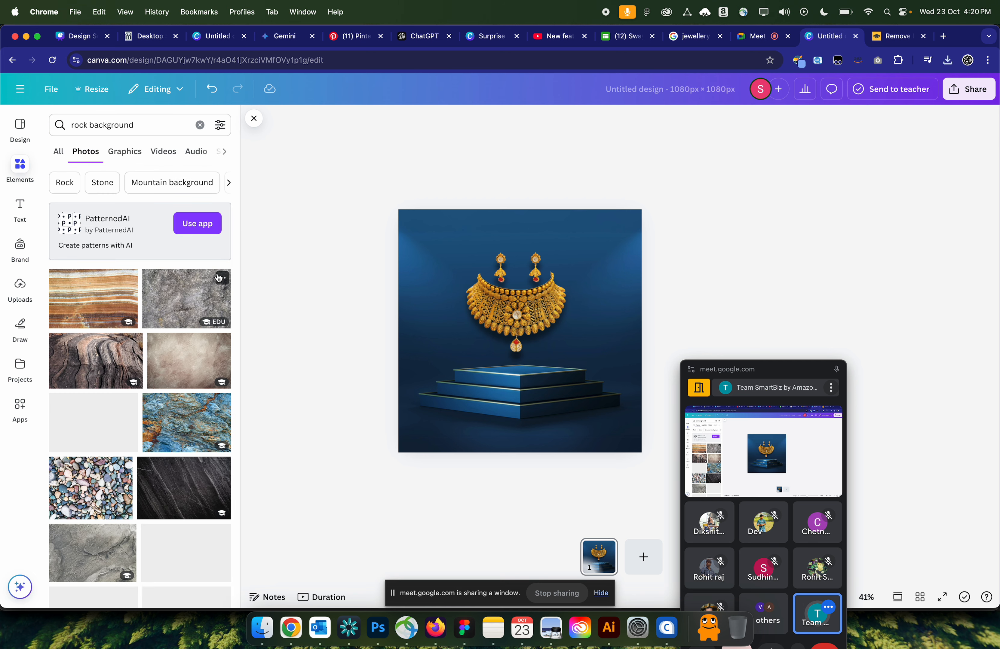
- Set the layered striped rock photo, rotated about a quarter turn, as the page background and move the necklace to the middle of the page
click(113, 359)
drag(422, 389, 307, 457)
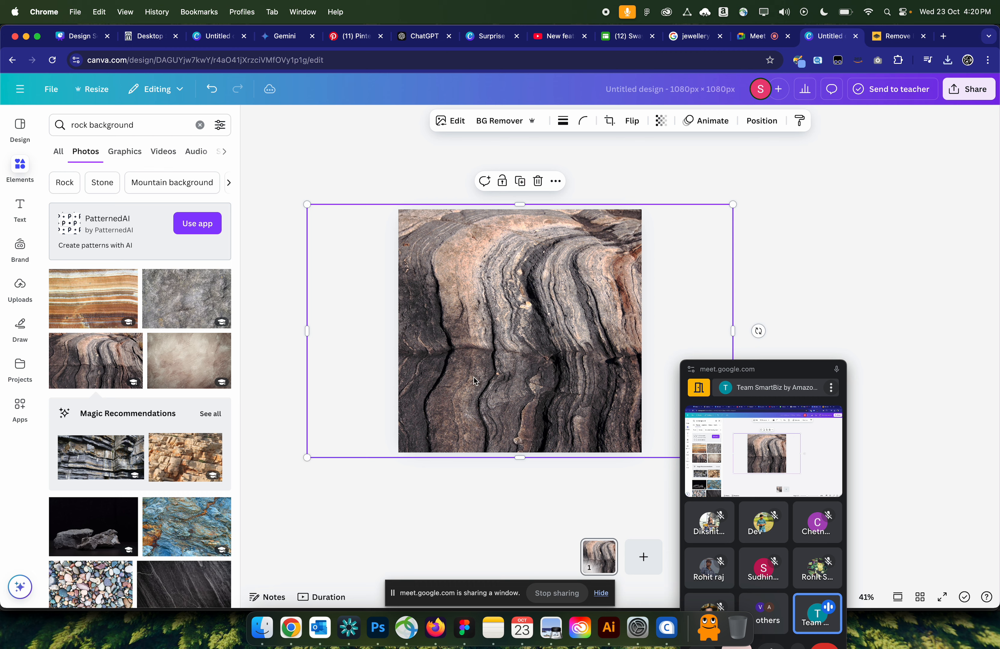
drag(758, 331, 544, 457)
right_click(518, 384)
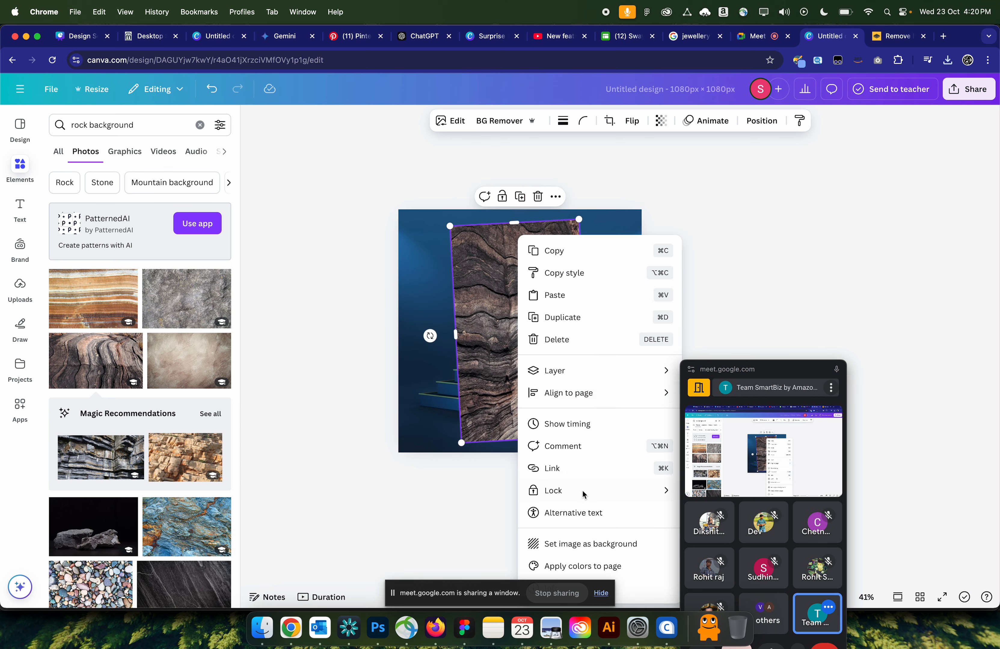
click(571, 546)
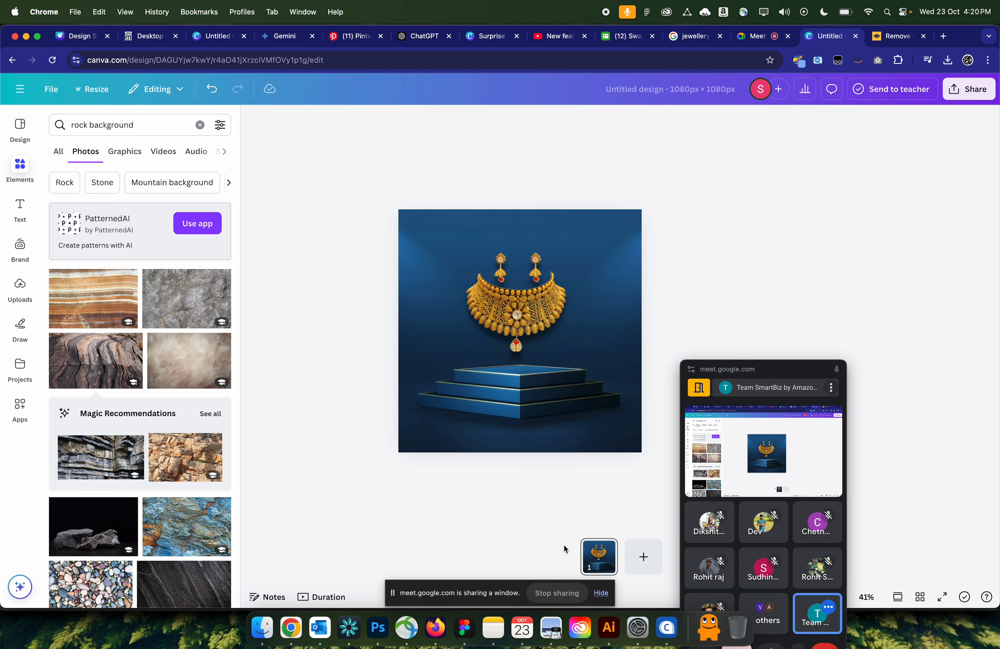
click(530, 396)
key(Delete)
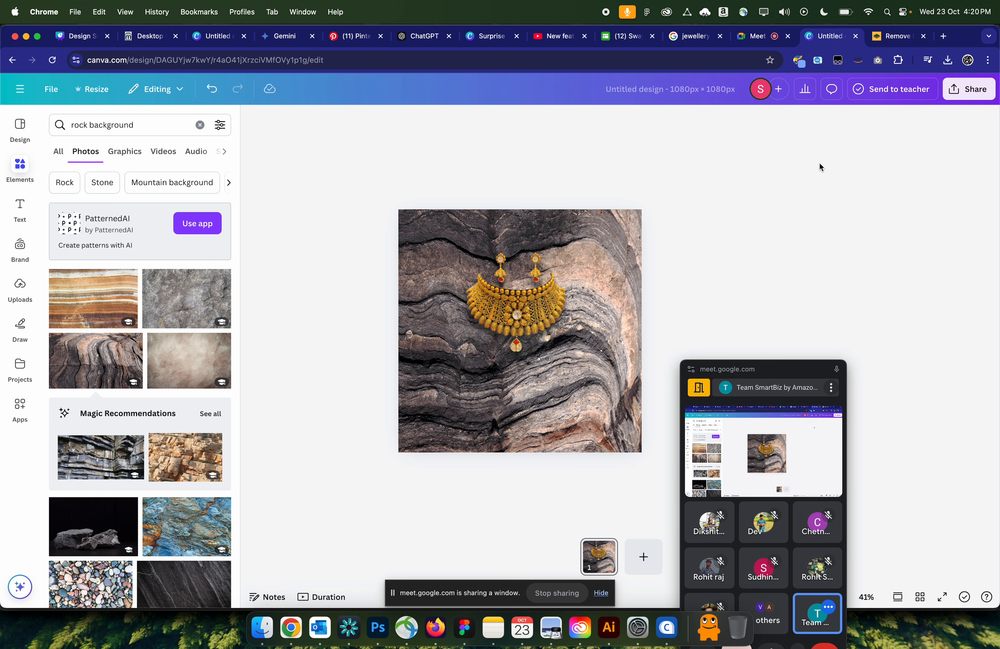
drag(509, 306, 509, 371)
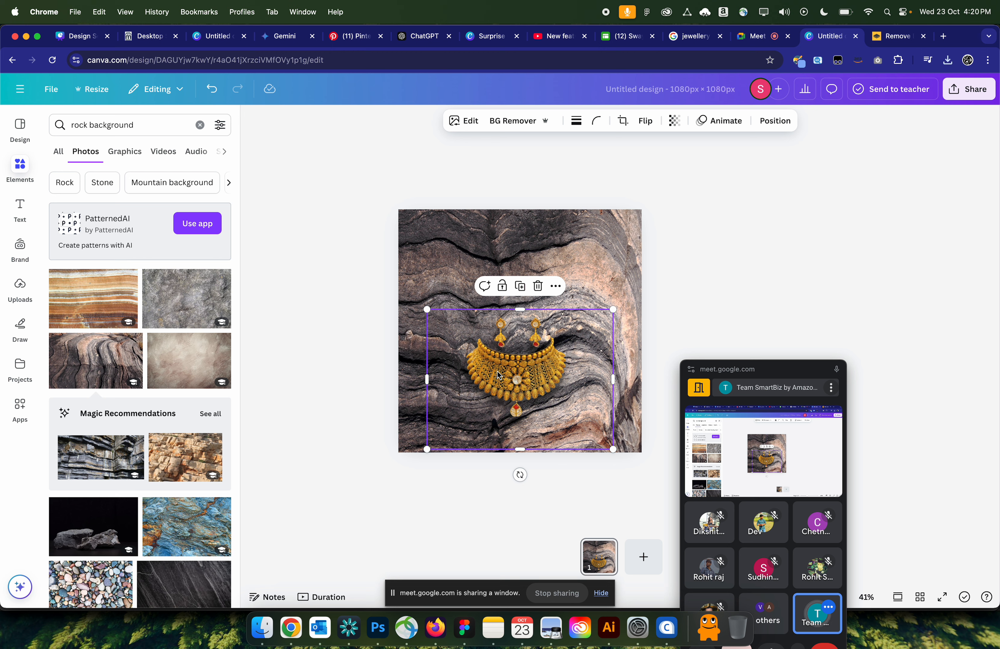
drag(498, 375, 492, 340)
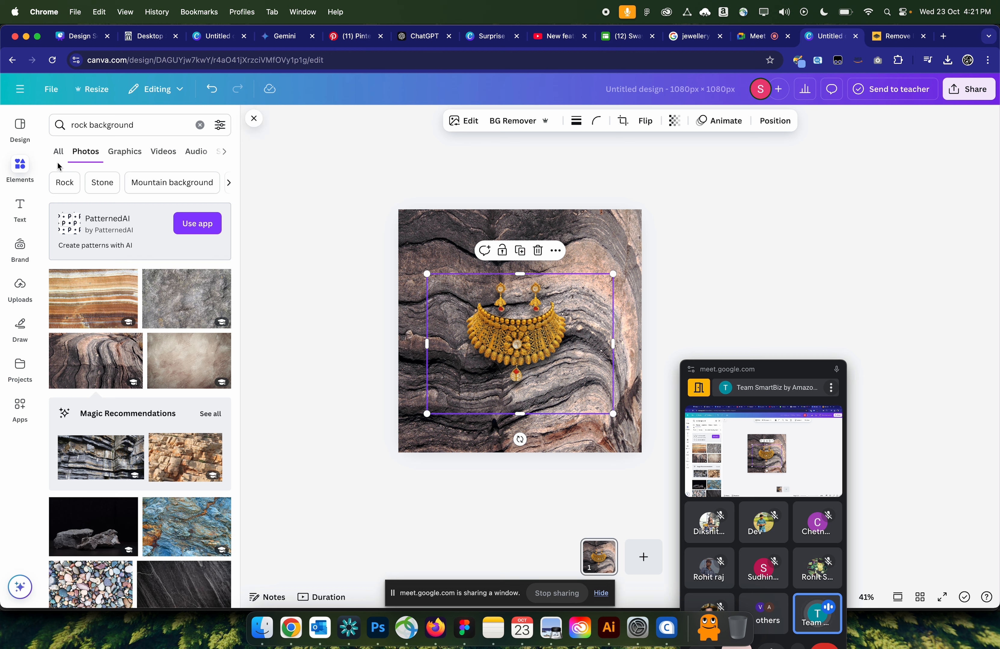
- Undo the necklace moves and the rock background to restore the blue podium scene
click(20, 169)
click(132, 130)
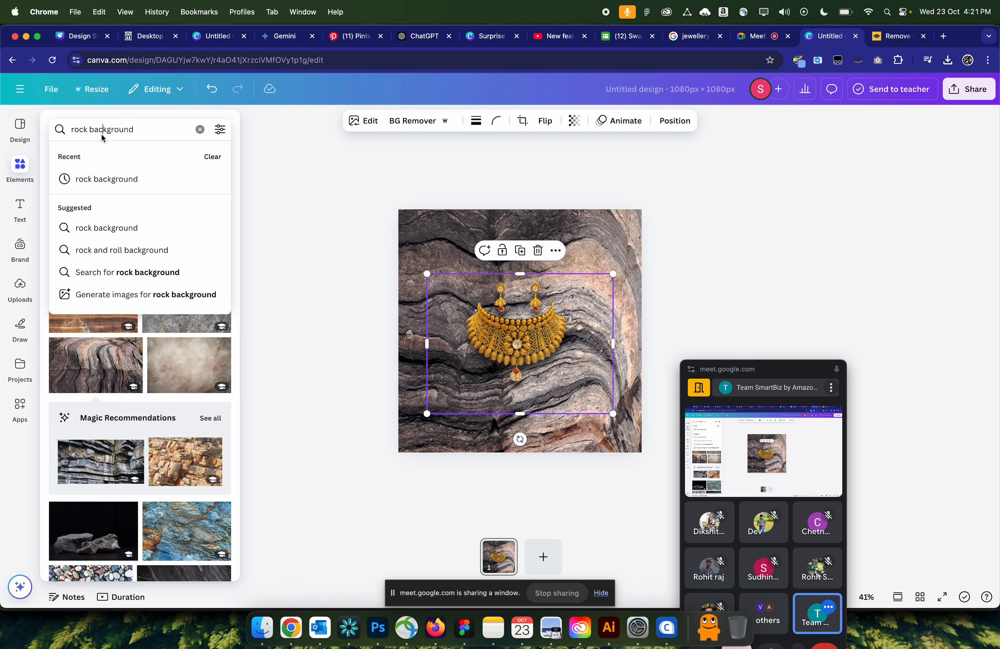
drag(134, 130, 89, 130)
click(319, 218)
key(super+z)
key(super+z)
key(super+z)
key(super+z)
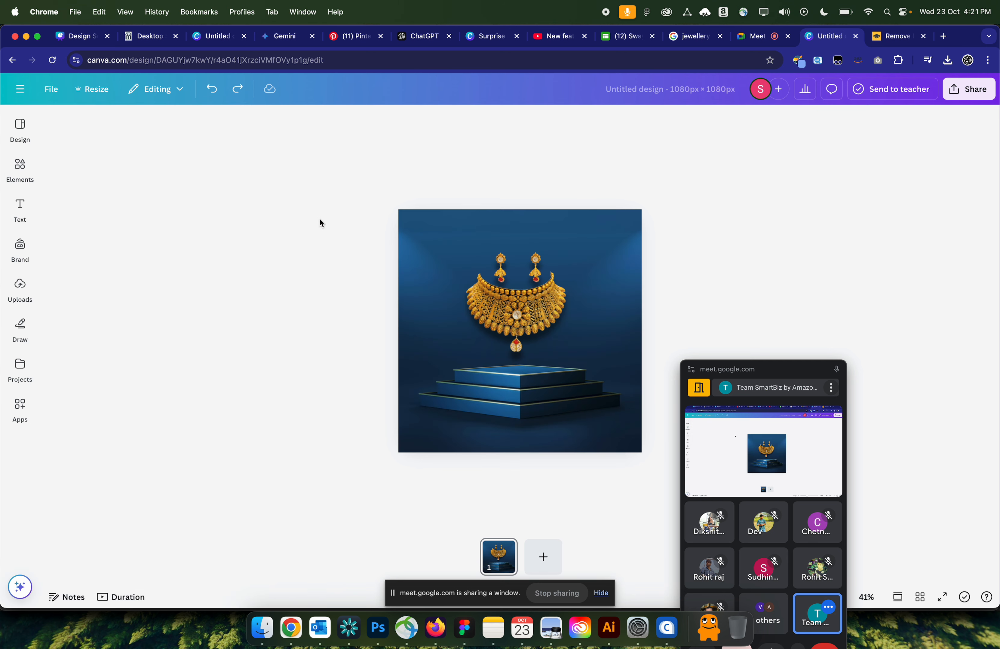
click(537, 311)
key(Delete)
- Search the elements library for "arrows" among the graphics and add the first hand-drawn curved arrow to the page
click(20, 169)
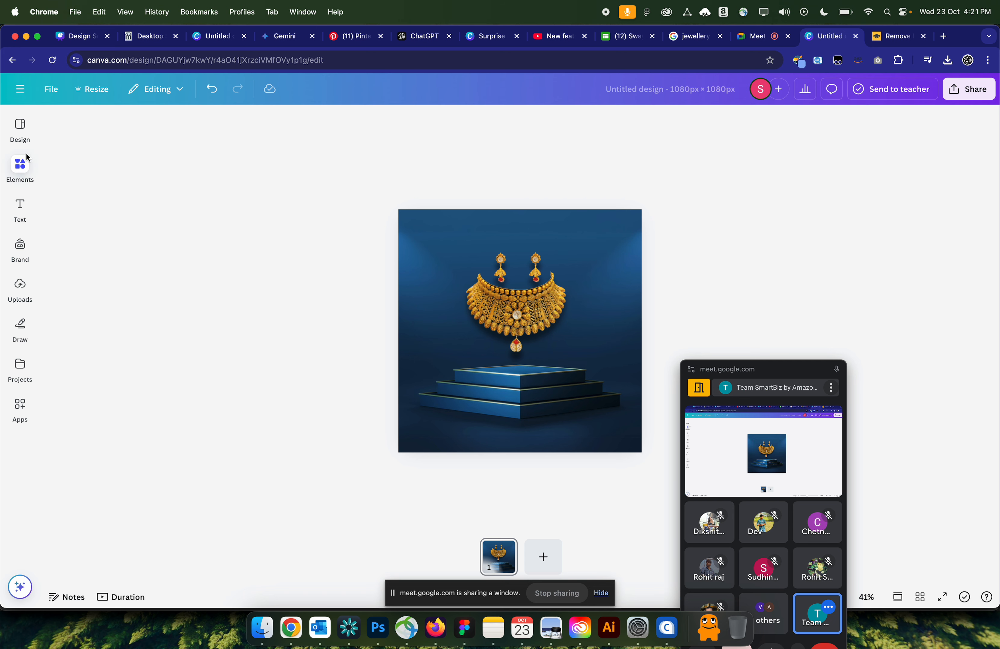
click(102, 131)
triple_click(101, 131)
text(arrows)
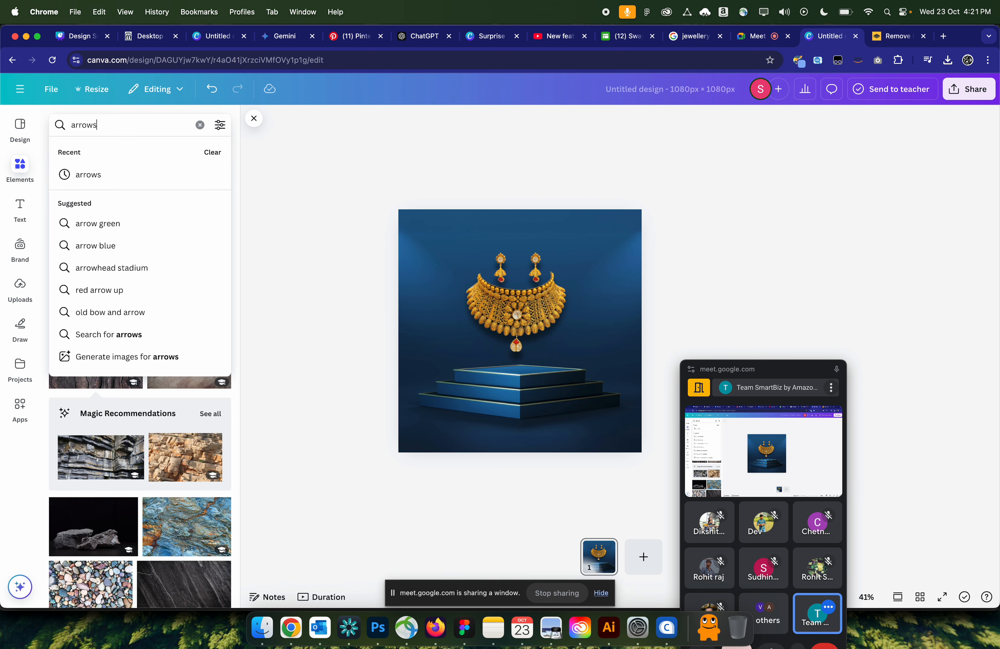
key(Return)
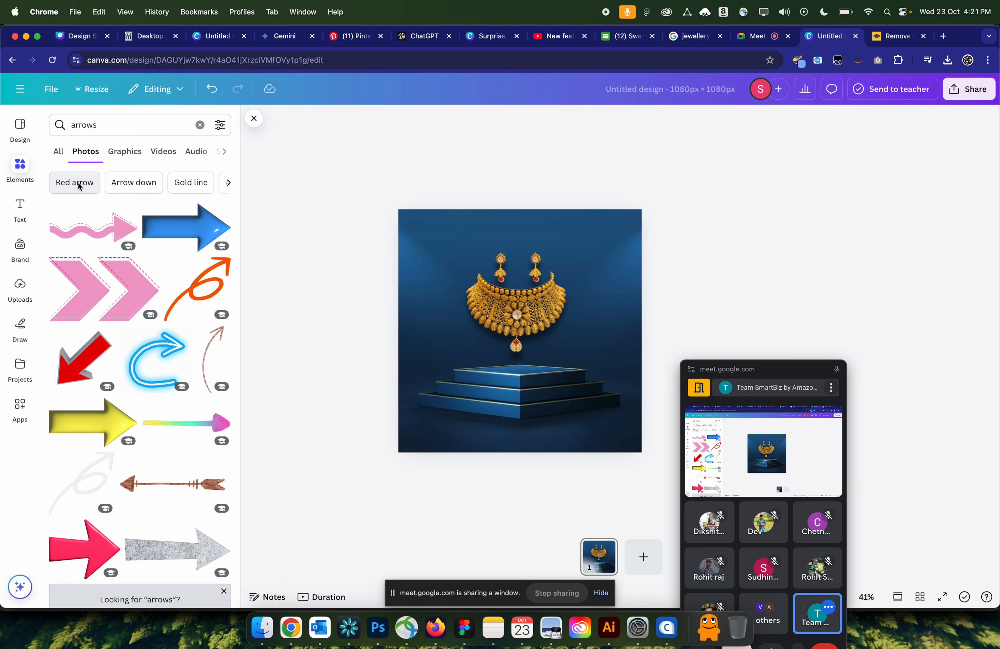
click(80, 153)
click(121, 152)
click(78, 230)
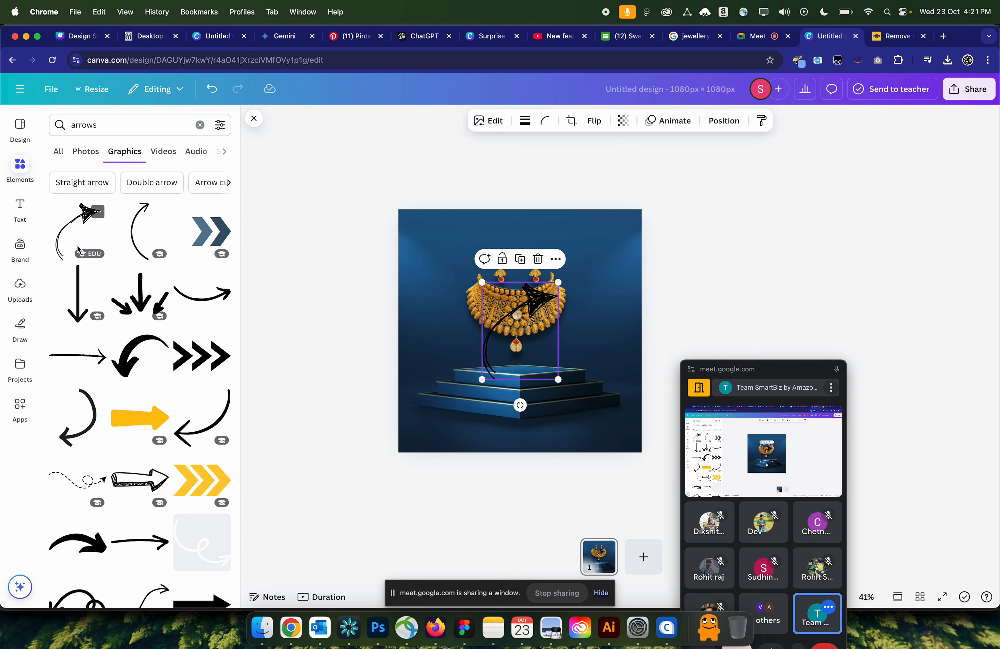
- Rotate and shrink the arrow, and place it at the lower left of the necklace, above the podium
drag(520, 405, 570, 385)
drag(548, 347, 496, 377)
key(alt)
drag(474, 422, 472, 395)
drag(470, 356, 458, 347)
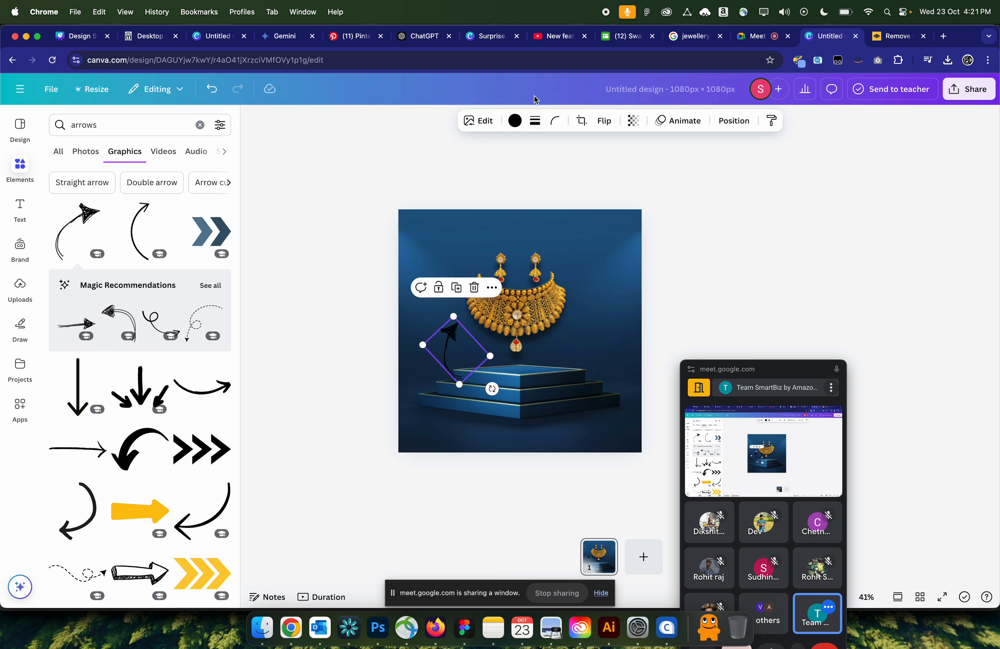
- Colour the arrow white, and turn and shift it so that it points at the necklace's left side, leaving it deselected
click(514, 120)
click(125, 210)
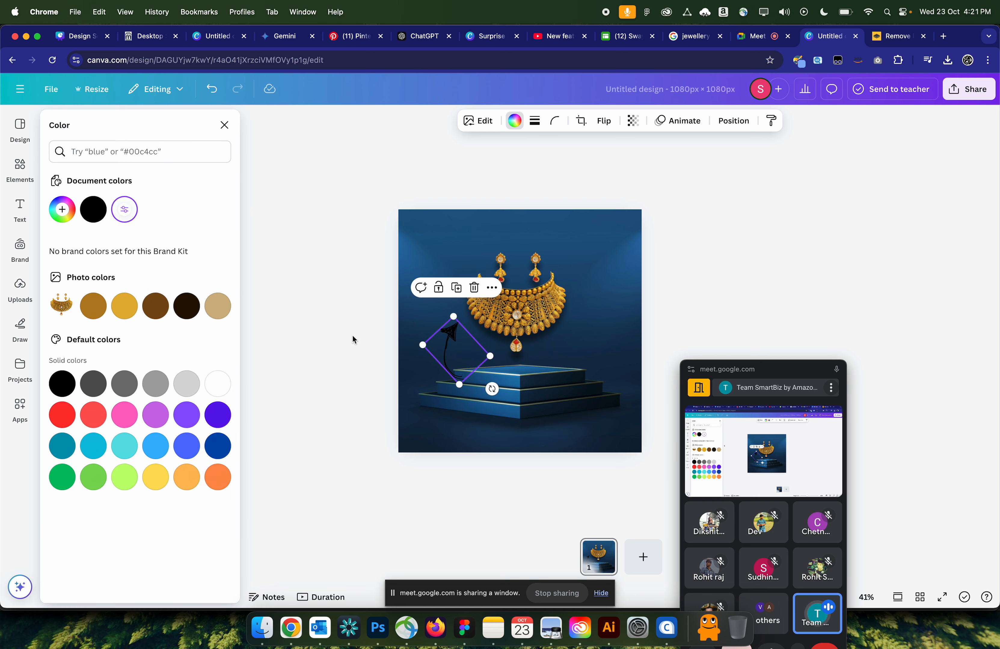
drag(488, 388, 478, 397)
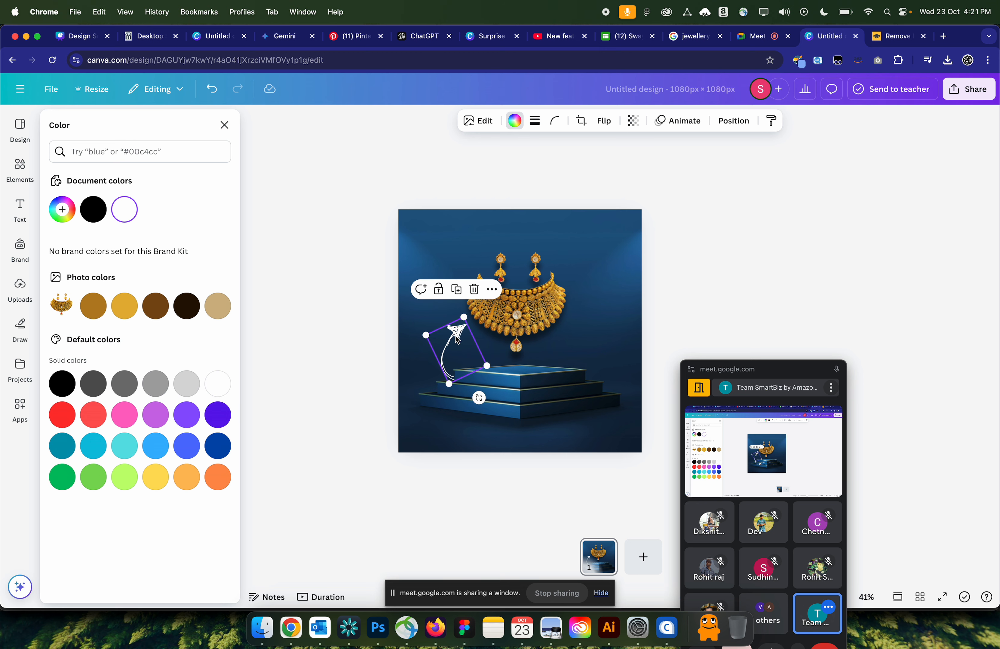
drag(457, 337, 449, 322)
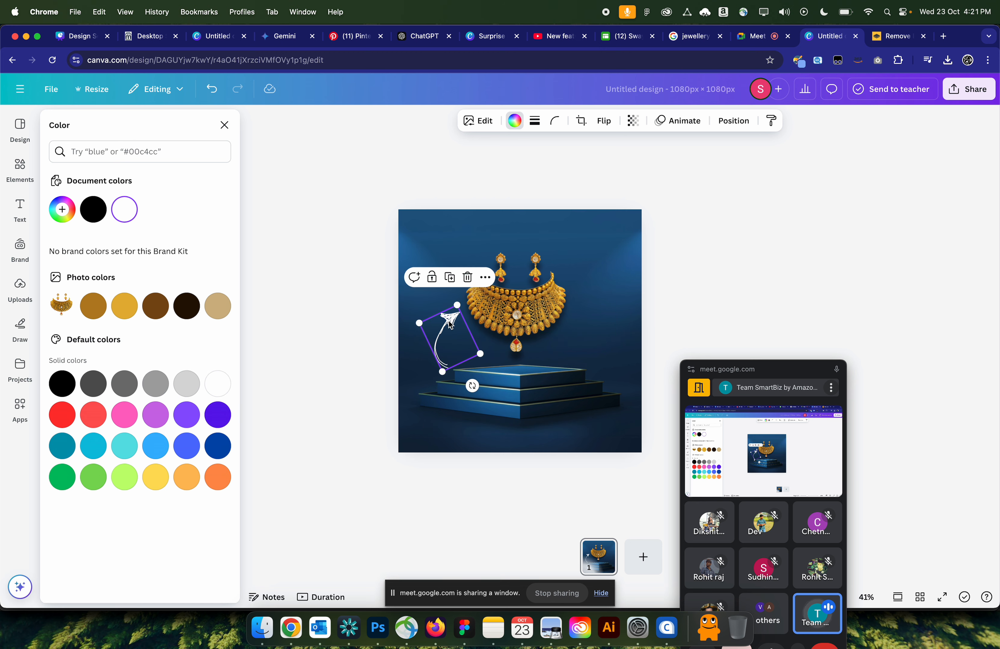
click(871, 291)
click(871, 291)
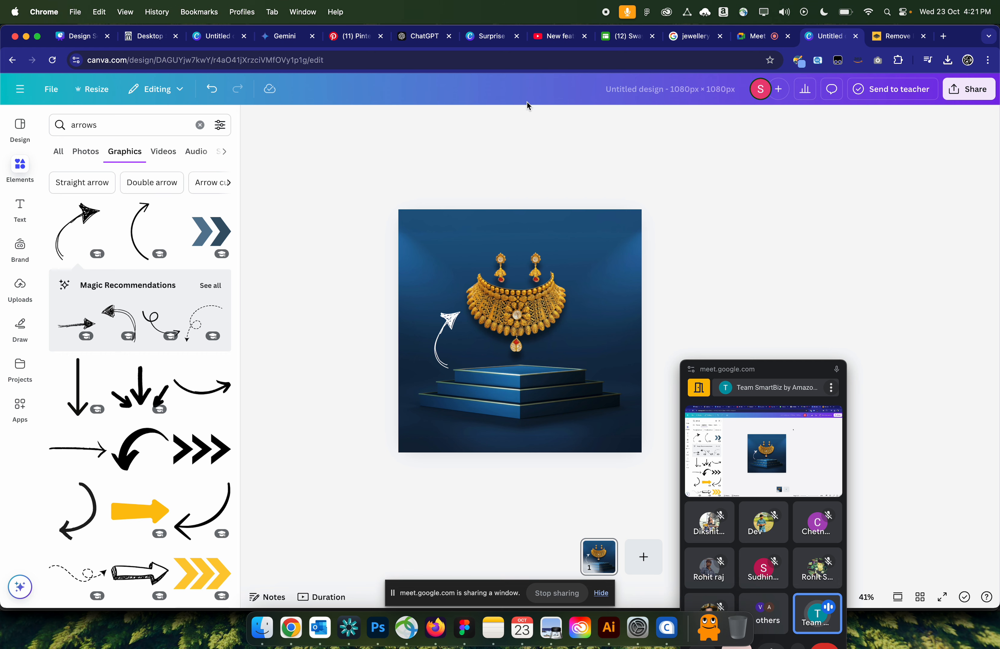
- Switch to the Design Session presentation, open page 13 with the background remover sites, and present it full screen
click(79, 36)
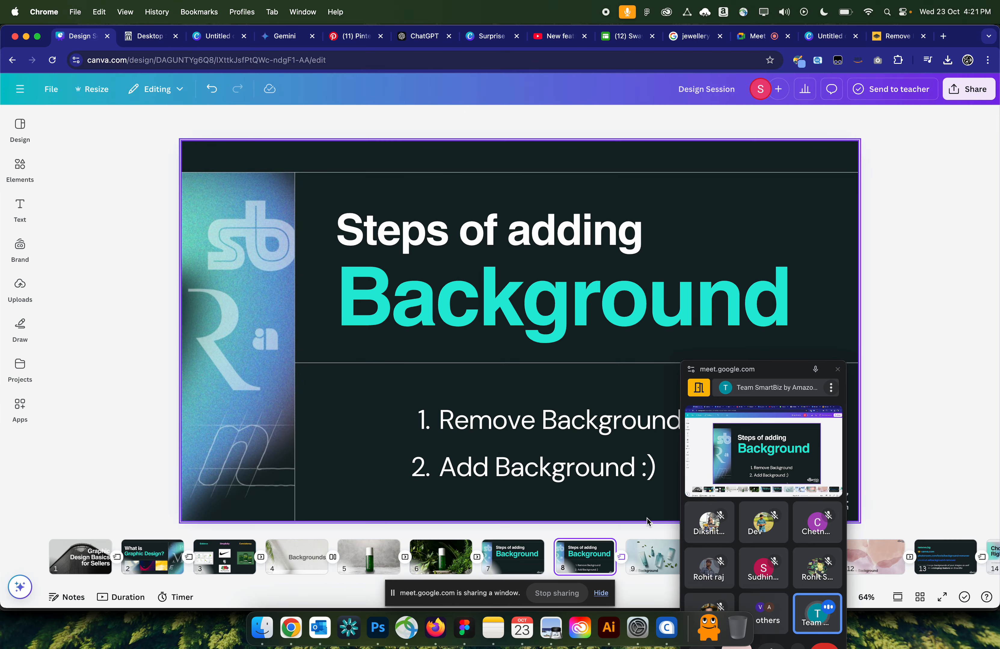
click(927, 563)
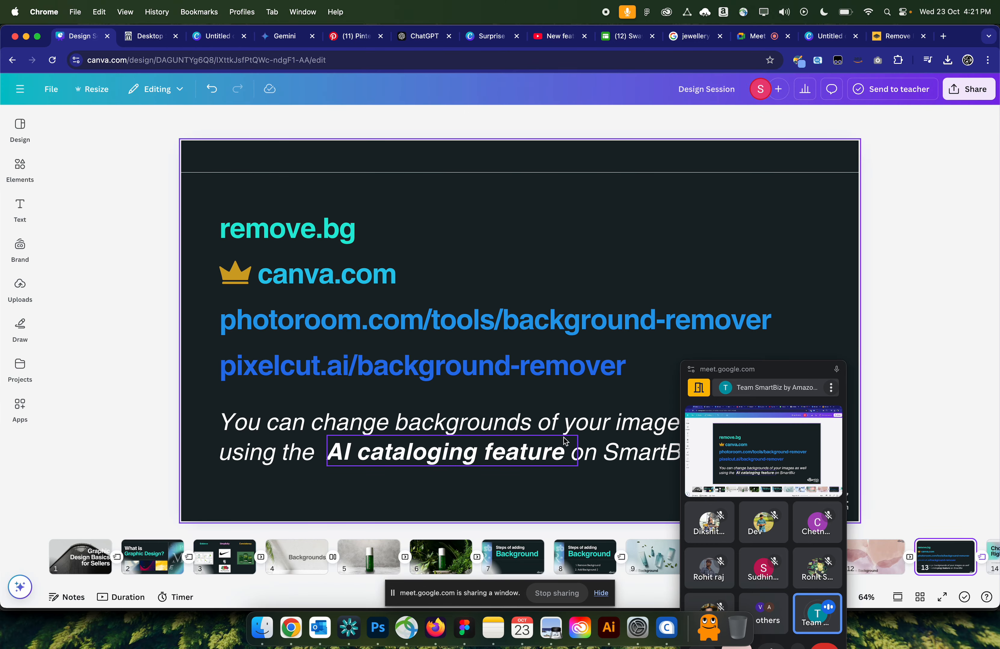
drag(766, 370, 886, 213)
click(380, 461)
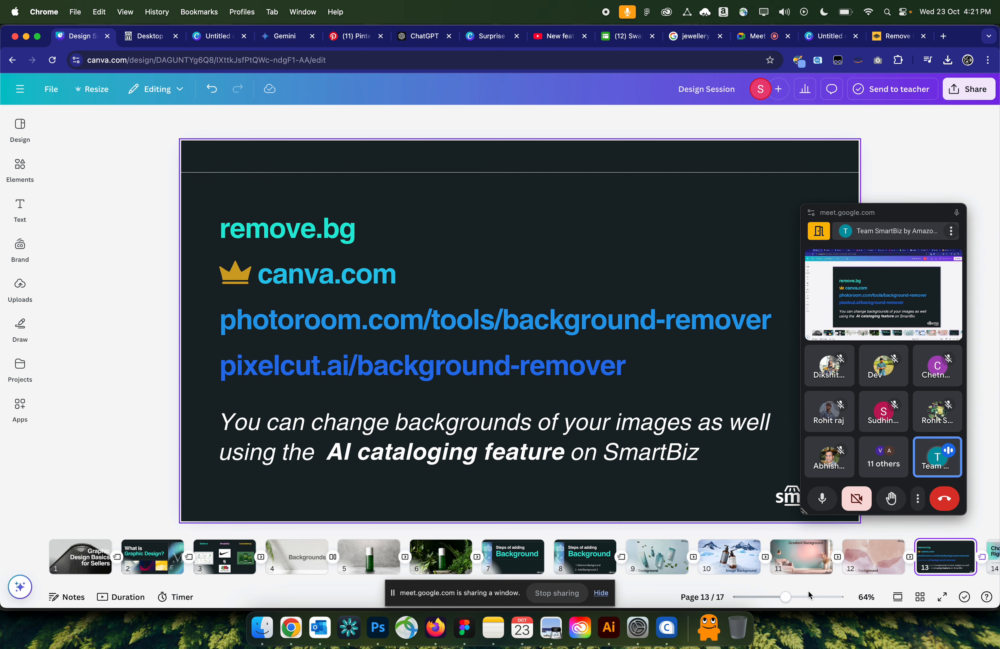
click(942, 597)
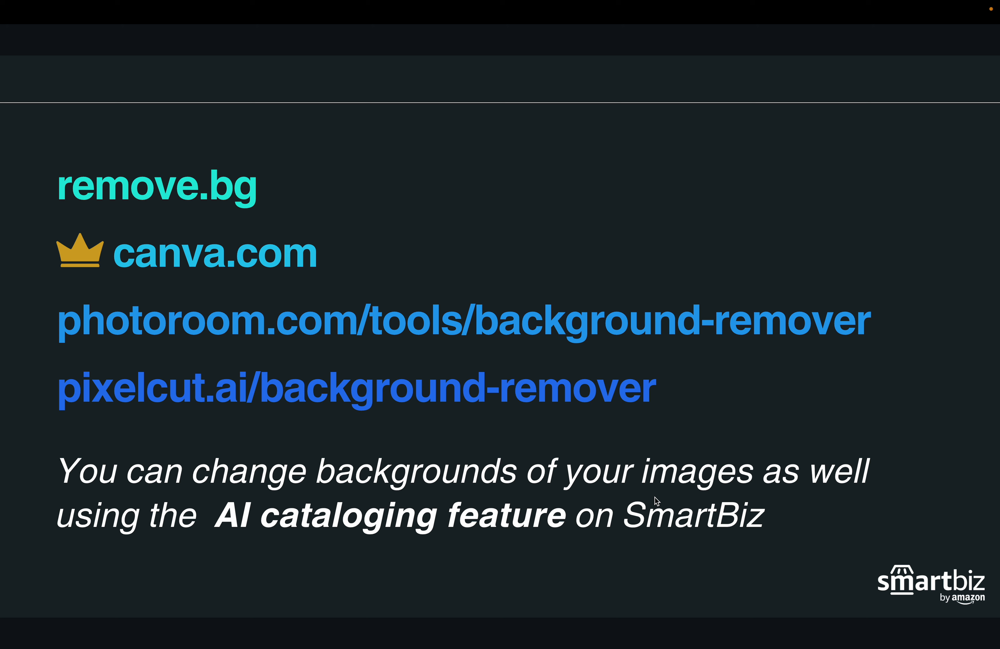
- Go back to the "Steps of adding Background" slide and advance to the "Soild Background" slide
key(Left)
key(Left)
key(Left)
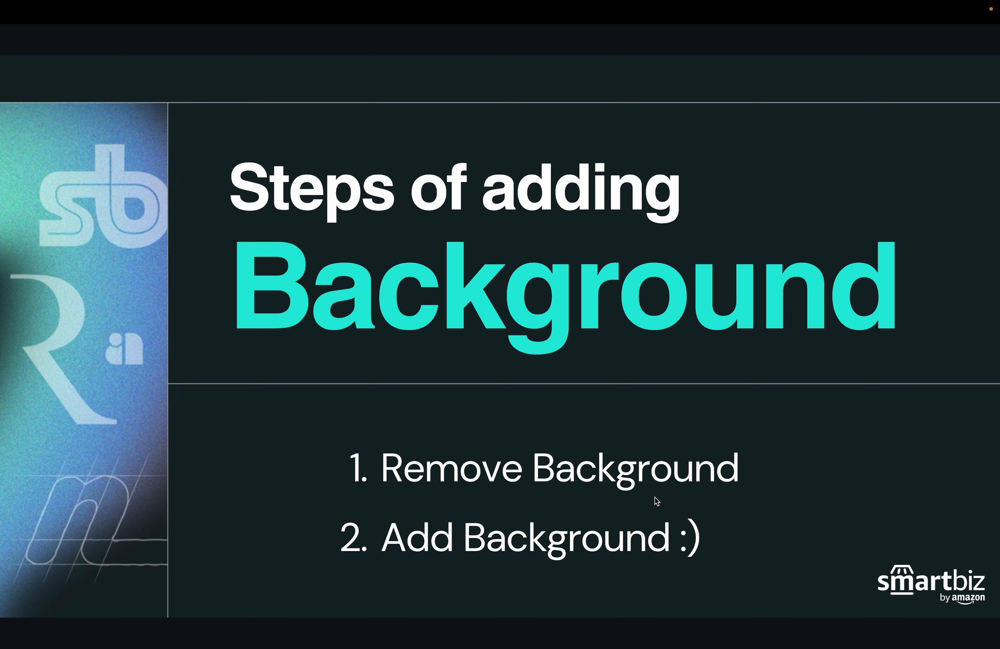
key(Right)
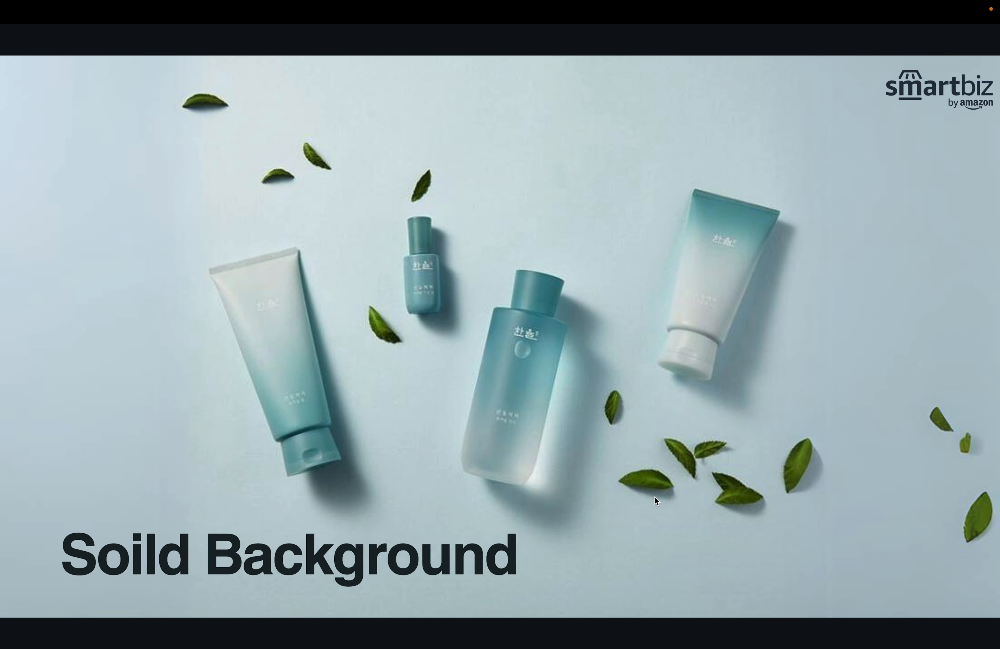
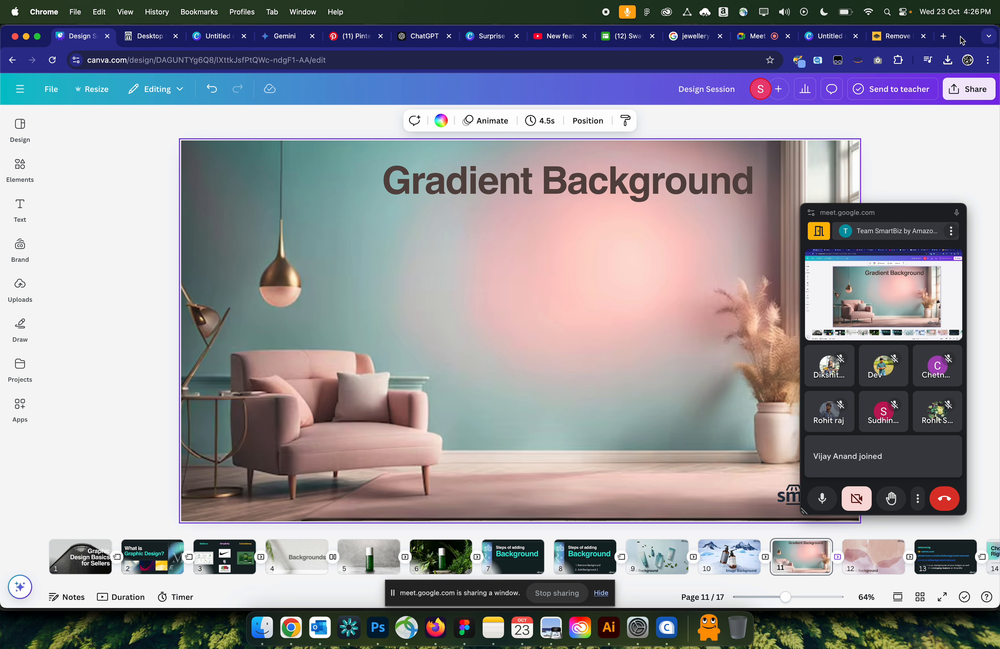
- Search the web for "adobe stock" in a new browser tab and return to the blank tab page
click(942, 37)
text(adobe stock)
key(Return)
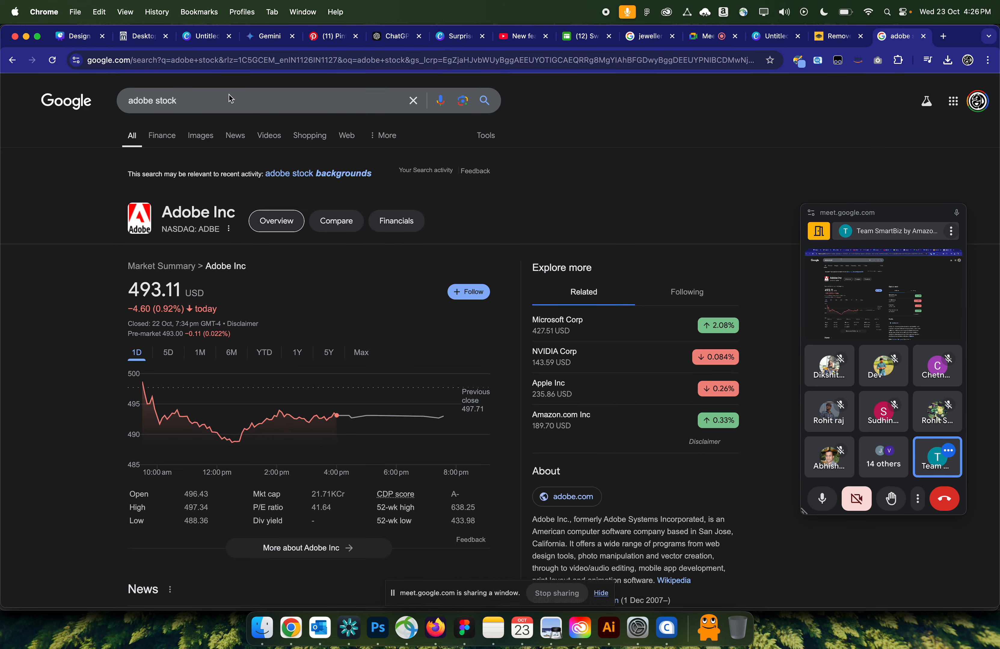
click(11, 61)
- Open Adobe Stock in the new tab and go from its calendar illustration results to the site's home page
click(160, 67)
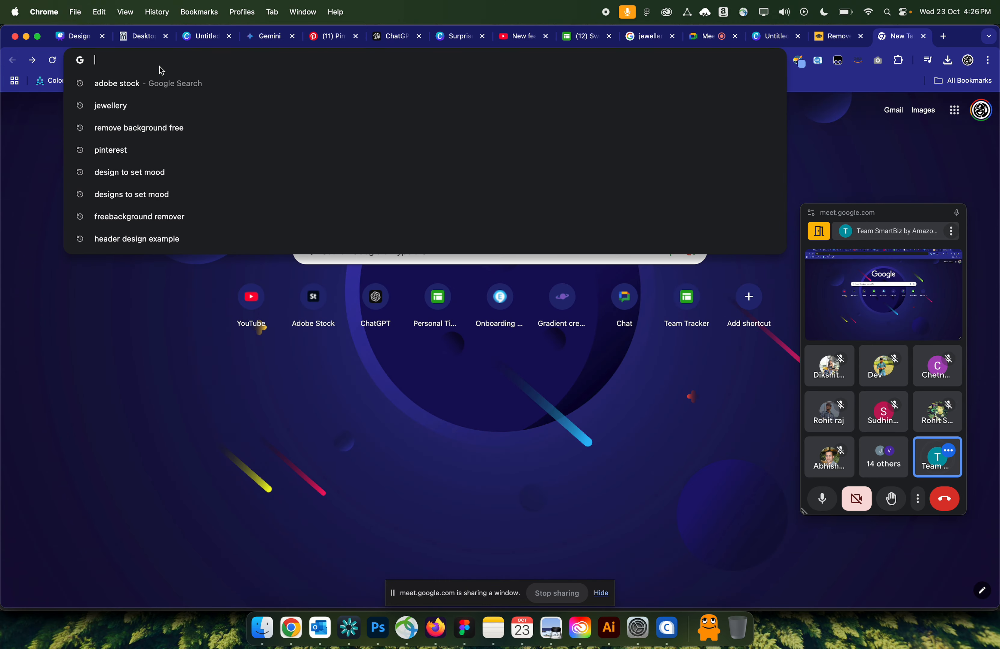
key(super+v)
key(Return)
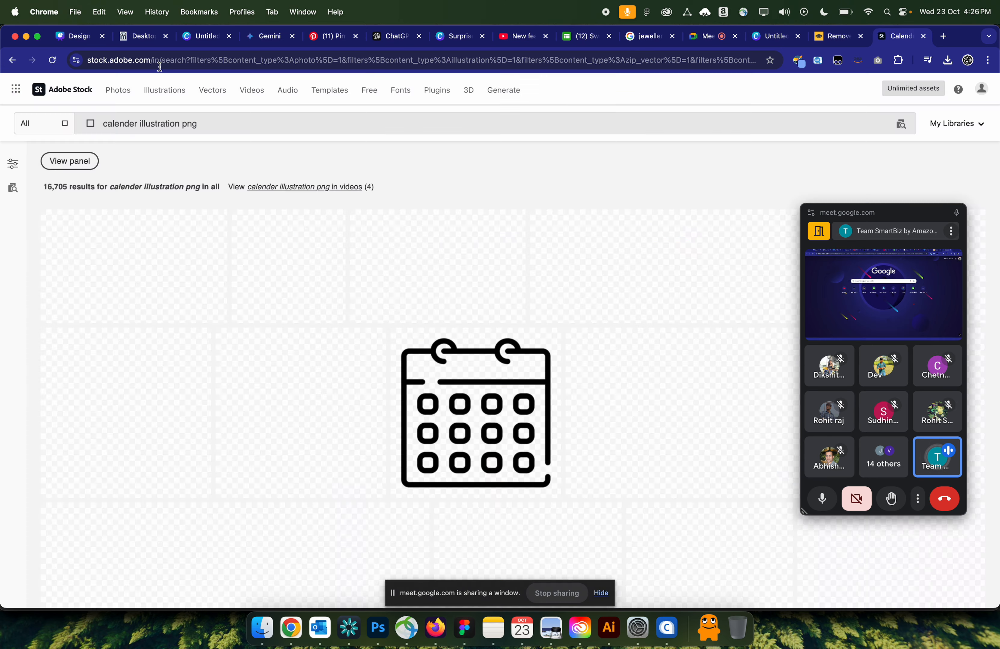
scroll(219, 80, down, 4)
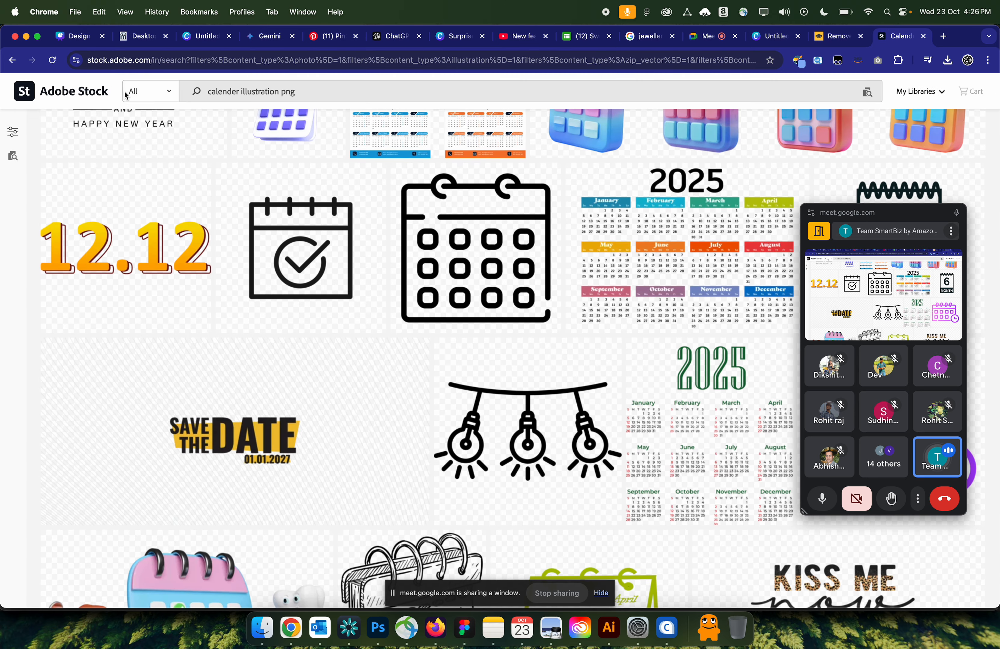
click(23, 89)
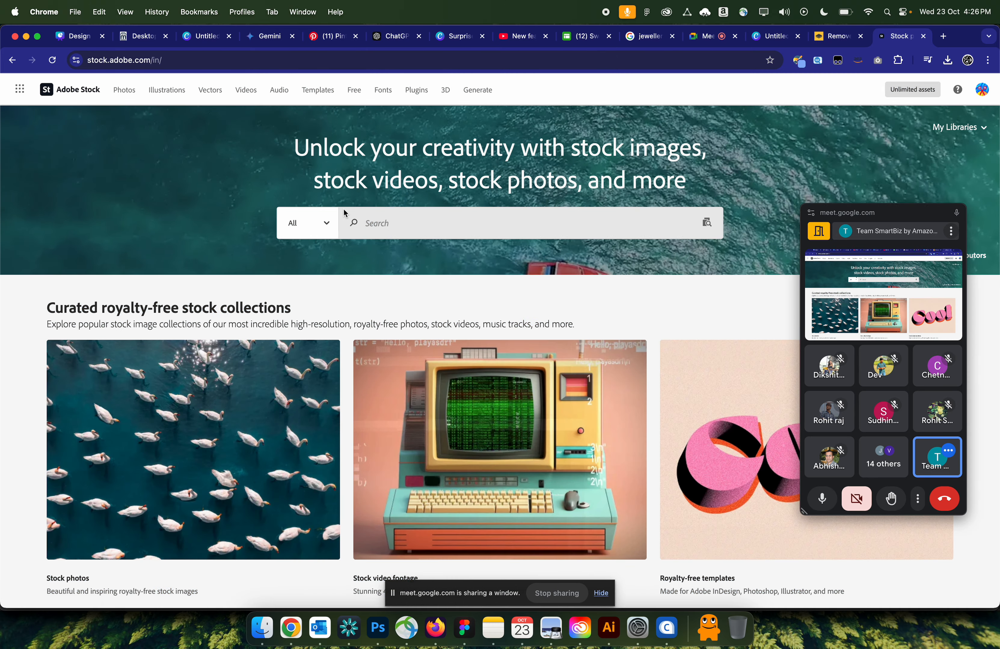
- Search Adobe Stock for "model male" using the suggested search term
click(365, 220)
text(model)
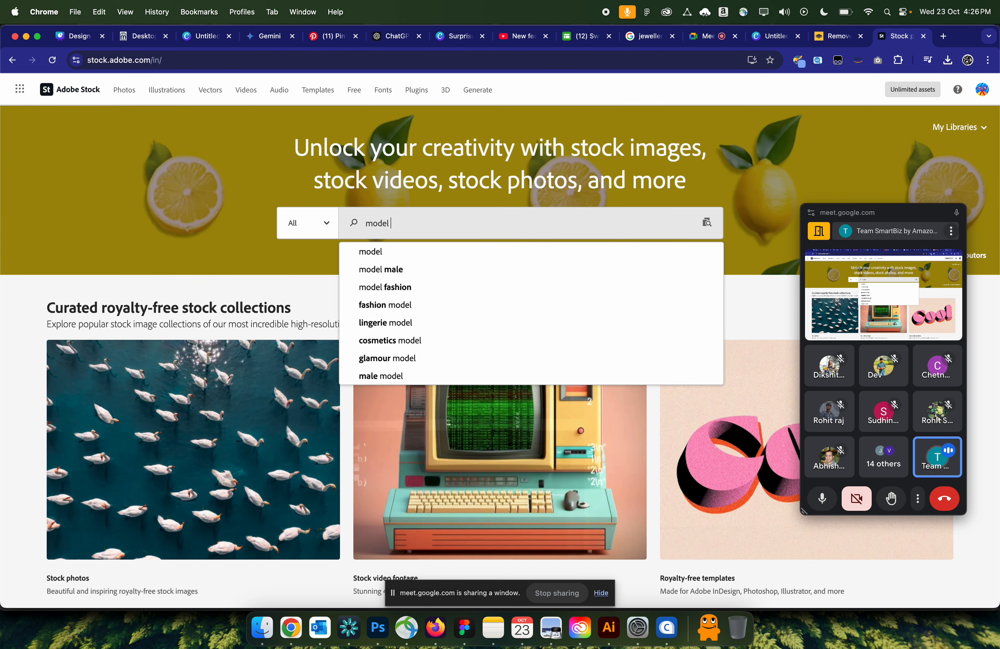
click(405, 269)
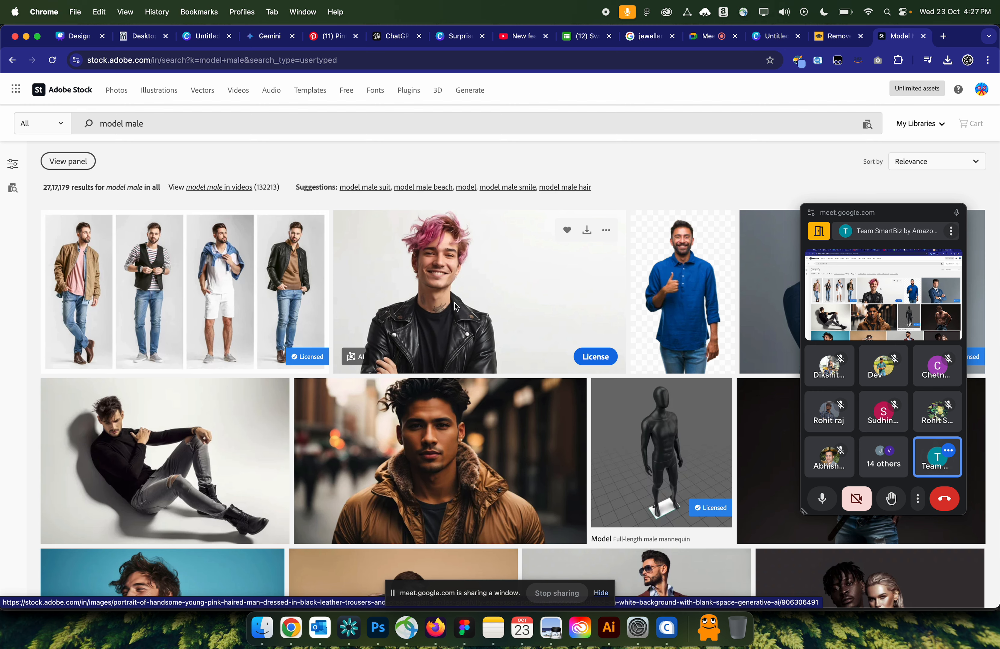
- Browse the male model results and preview the portraits of the man in a blue t-shirt and the laughing man in a turquoise blazer
scroll(455, 303, down, 3)
scroll(455, 303, down, 10)
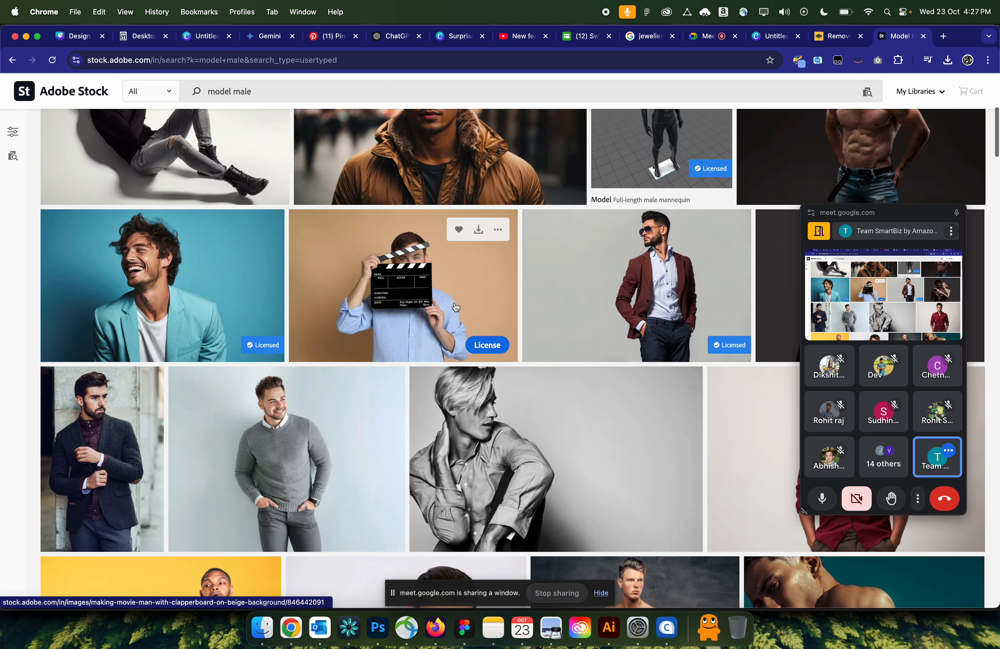
scroll(454, 303, down, 9)
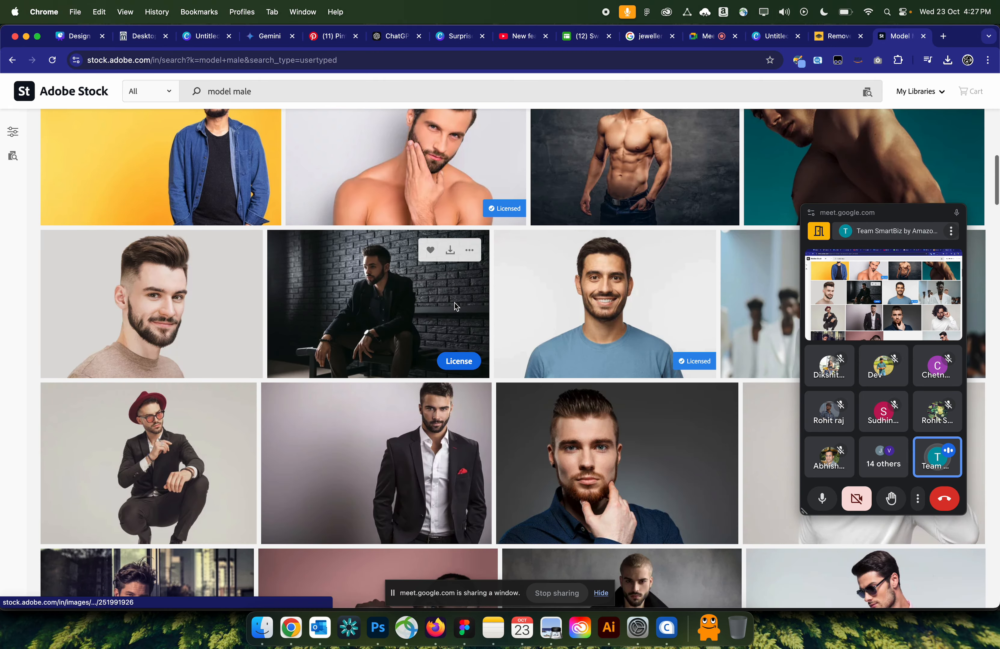
scroll(455, 303, down, 5)
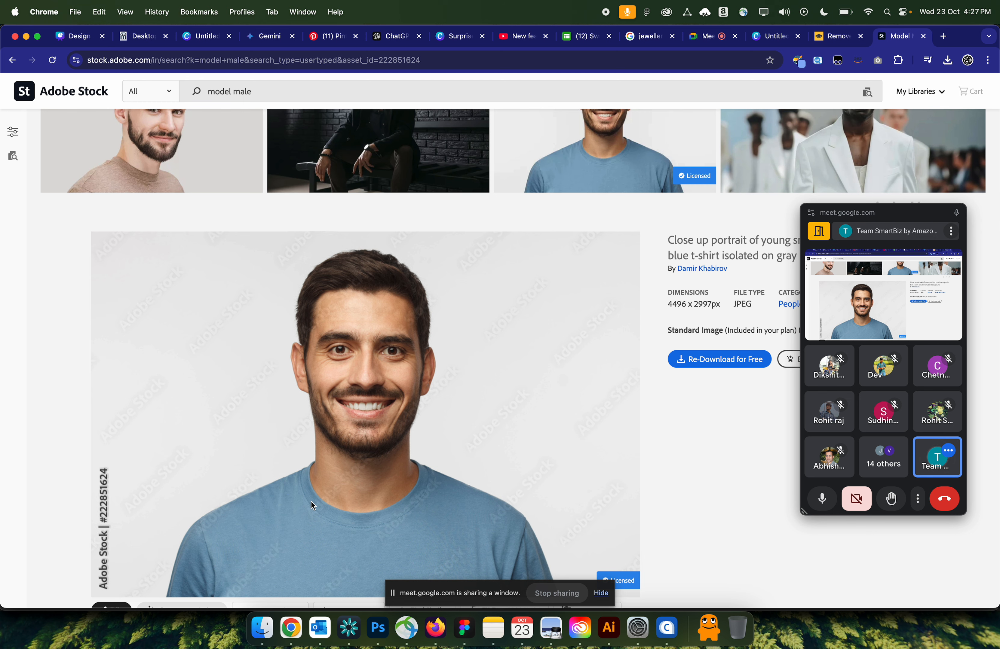
scroll(311, 501, up, 5)
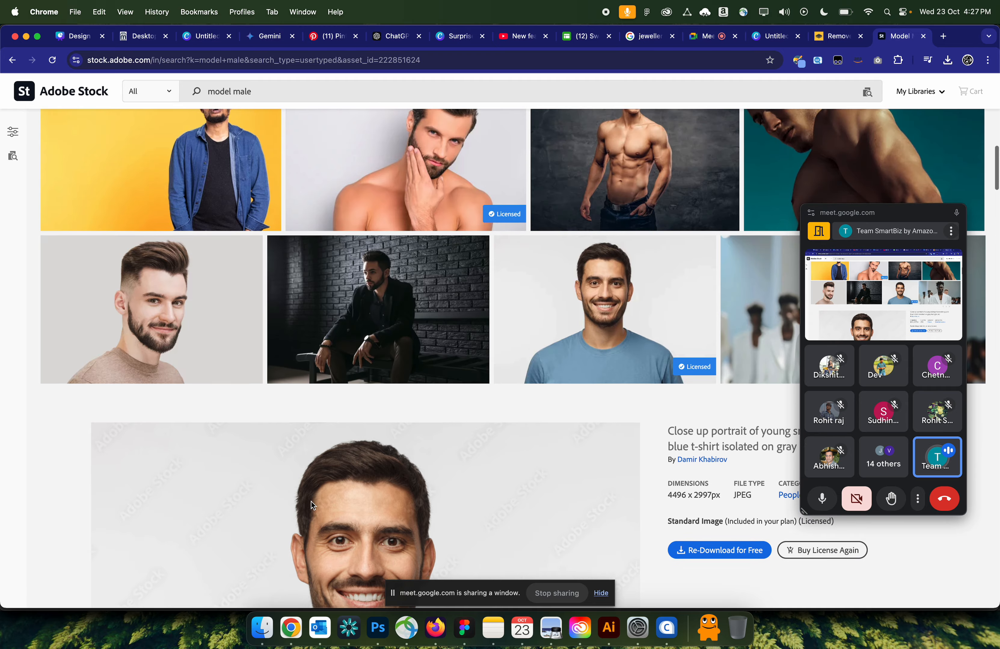
scroll(311, 502, up, 10)
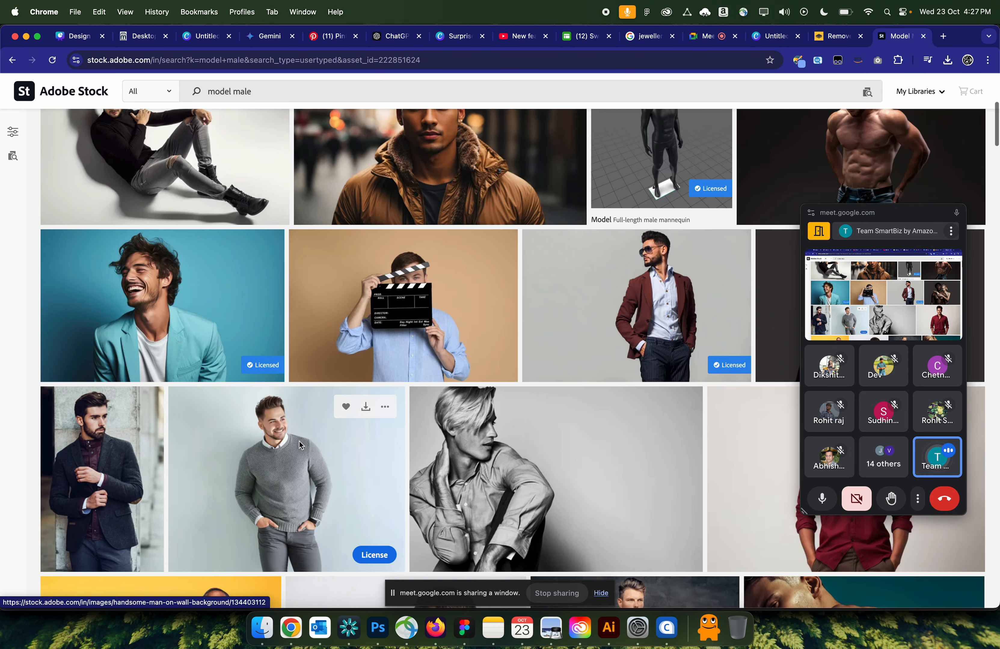
click(161, 322)
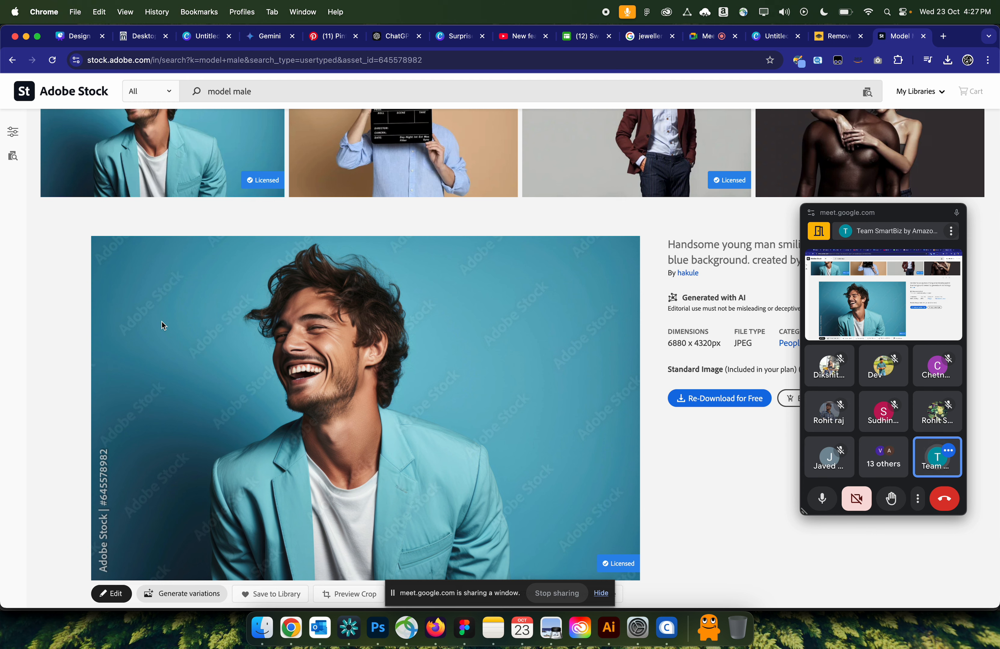
- Search the web for "jewellery mockup" in a new browser tab
click(943, 36)
text(jw)
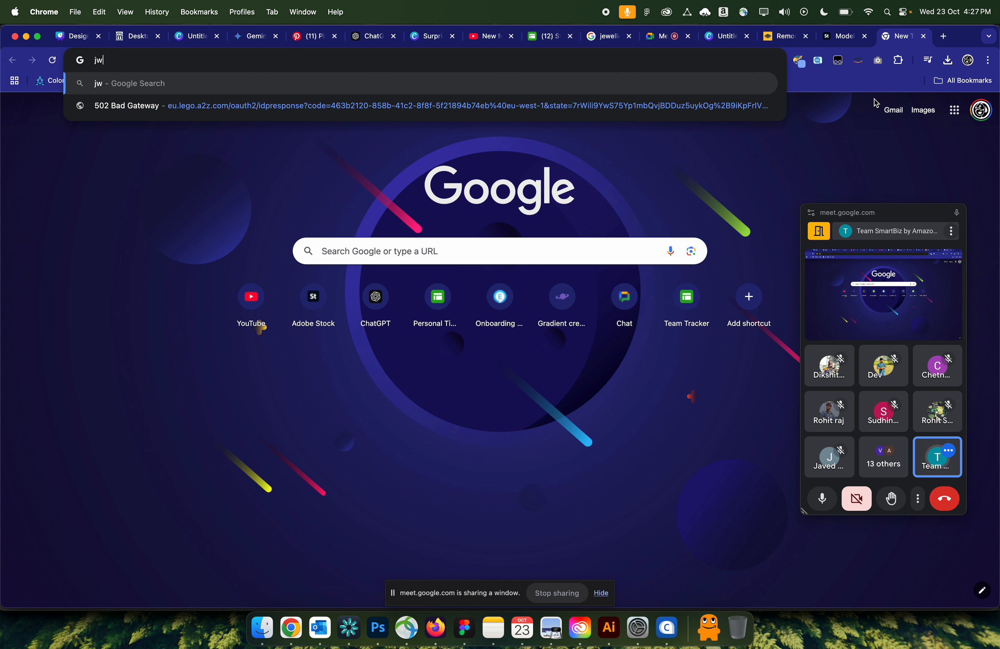
key(BackSpace)
text(e)
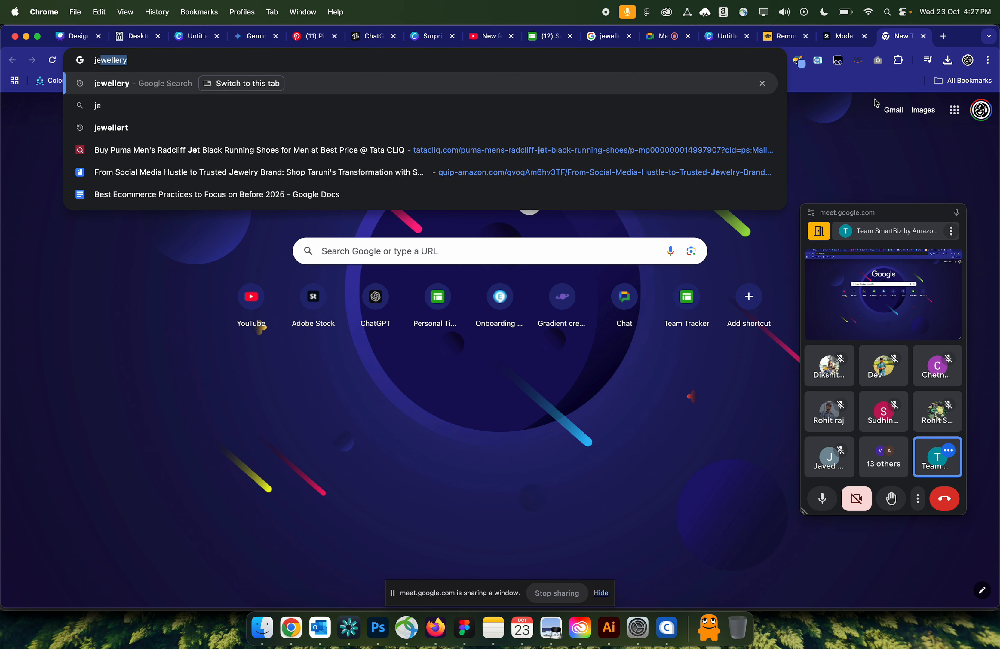
text(wellery mock )
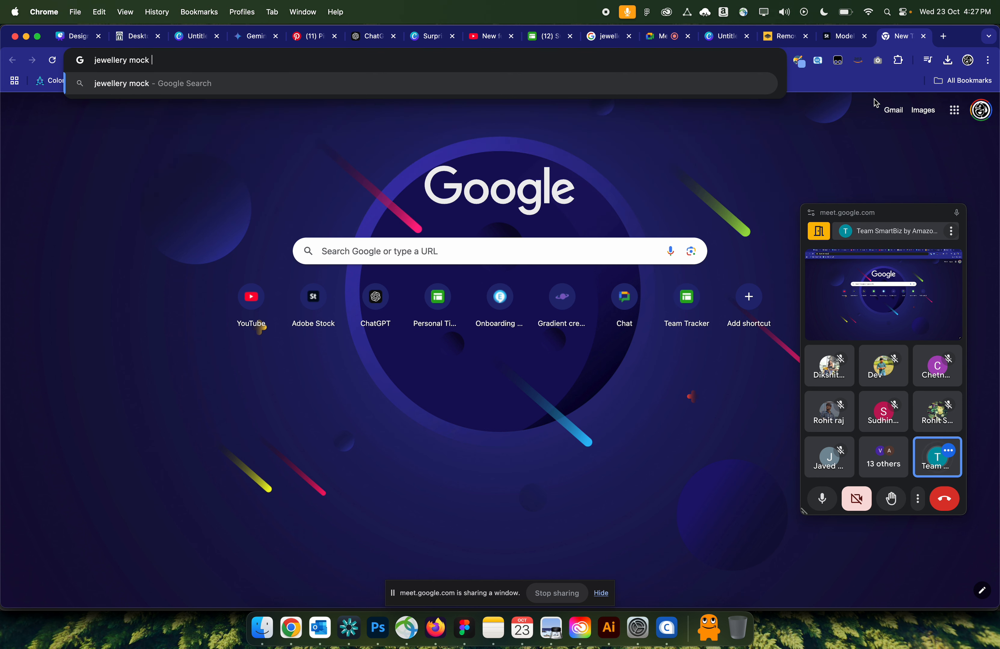
text(up)
key(Return)
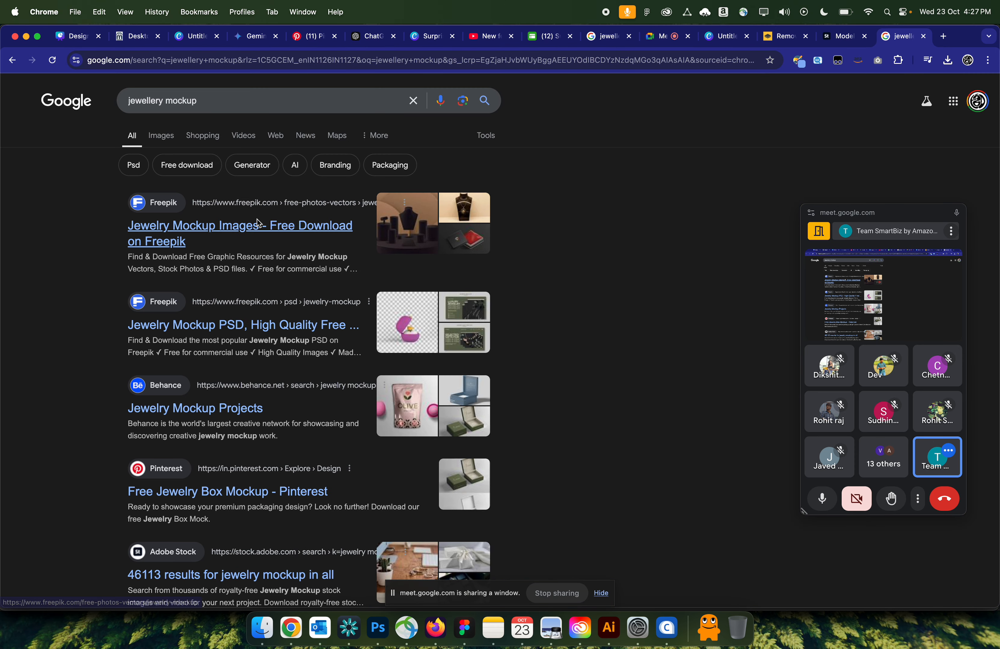
- Open Freepik's jewelry mockup images from the search results, preview the black necklace bust with the Om pendant and close the preview
click(238, 225)
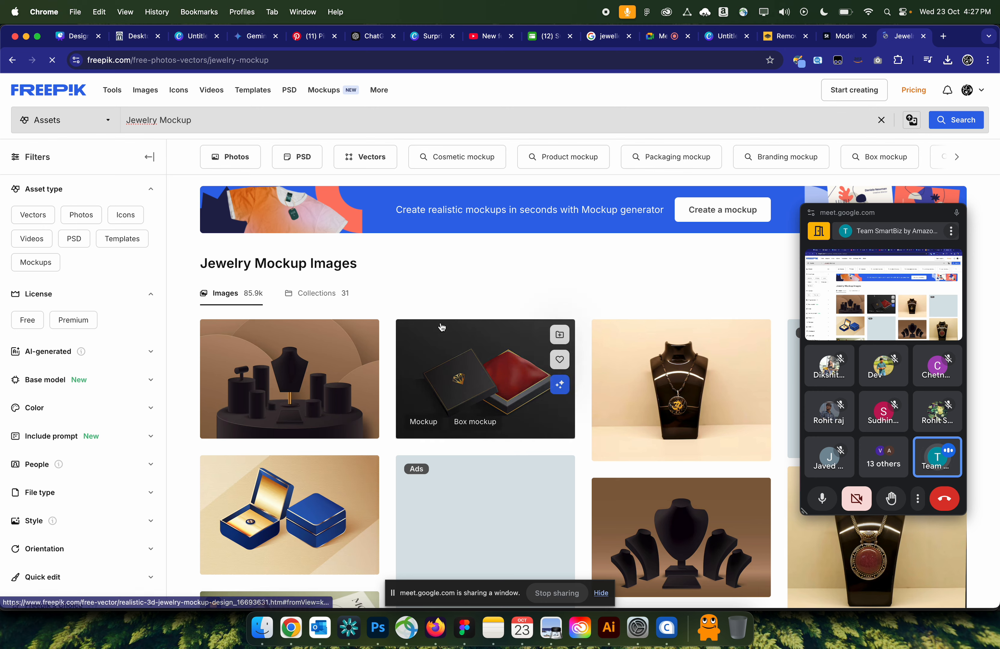
scroll(485, 337, down, 2)
click(673, 331)
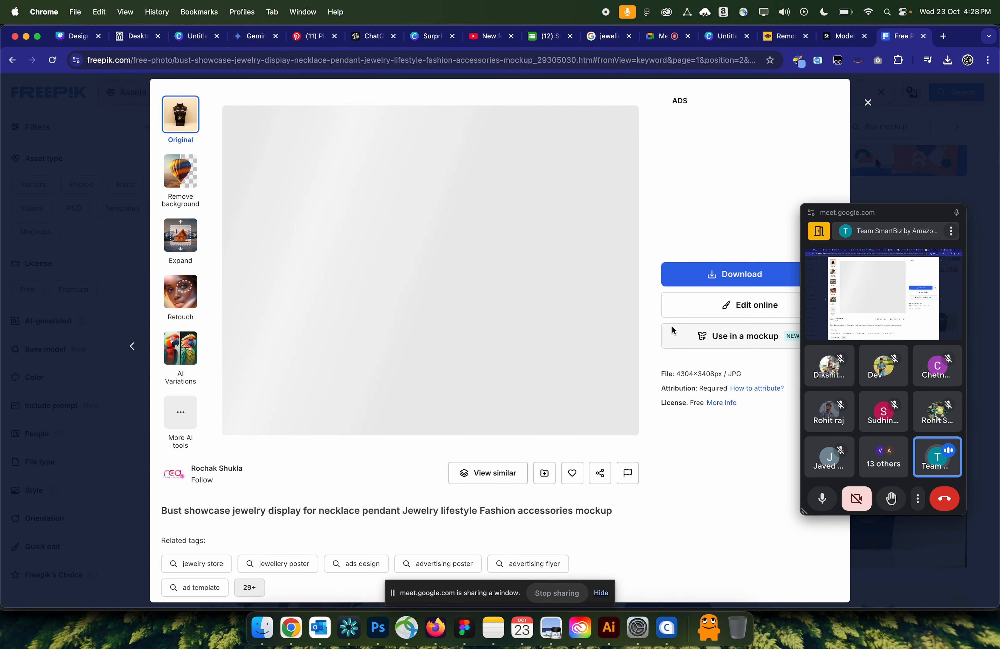
key(Escape)
- Look through the Freepik jewelry mockup images and reopen the black necklace bust with the Om pendant
scroll(341, 346, down, 5)
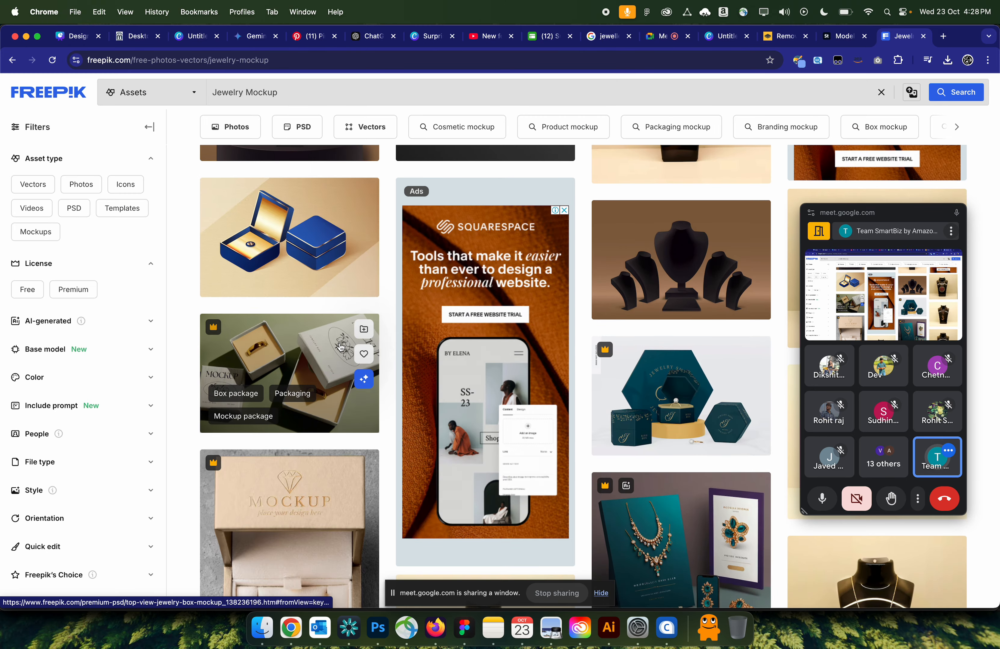
scroll(343, 363, down, 5)
scroll(344, 384, down, 3)
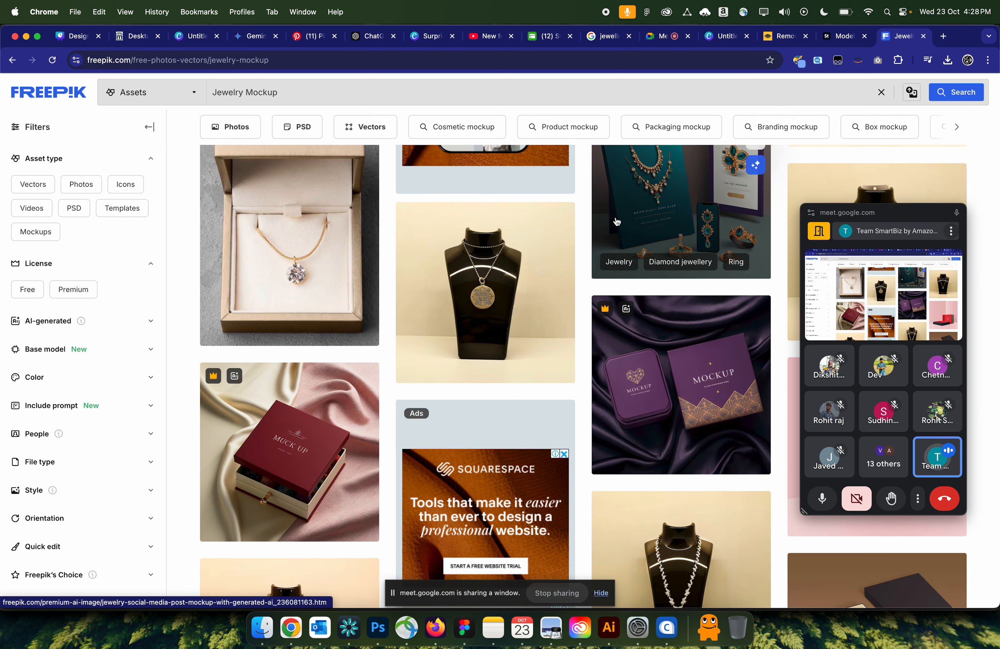
scroll(616, 222, up, 7)
scroll(616, 222, up, 5)
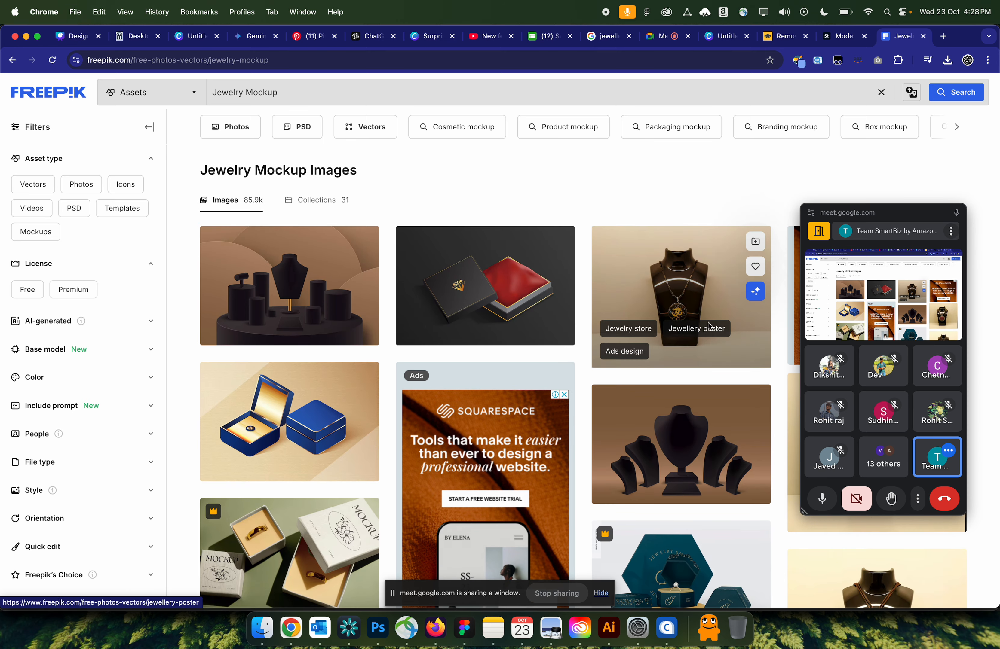
click(679, 314)
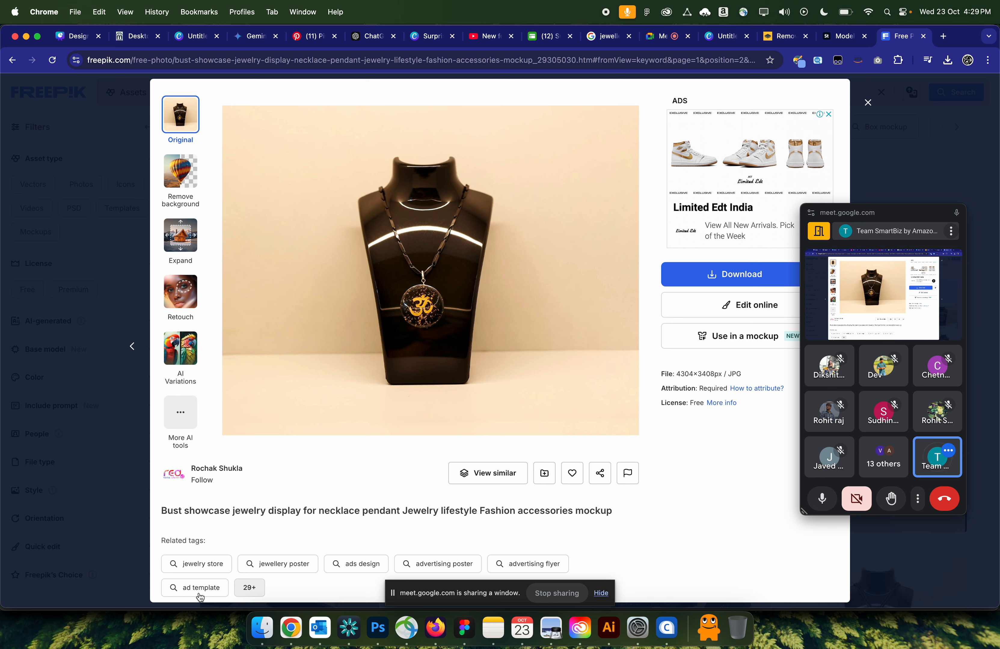
click(258, 642)
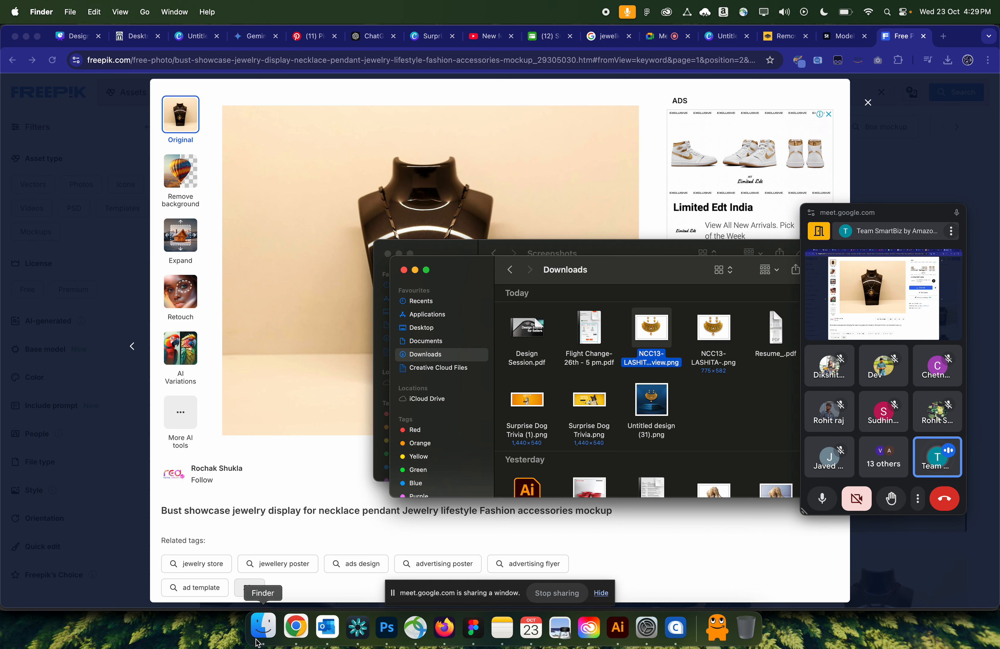
key(super+Tab)
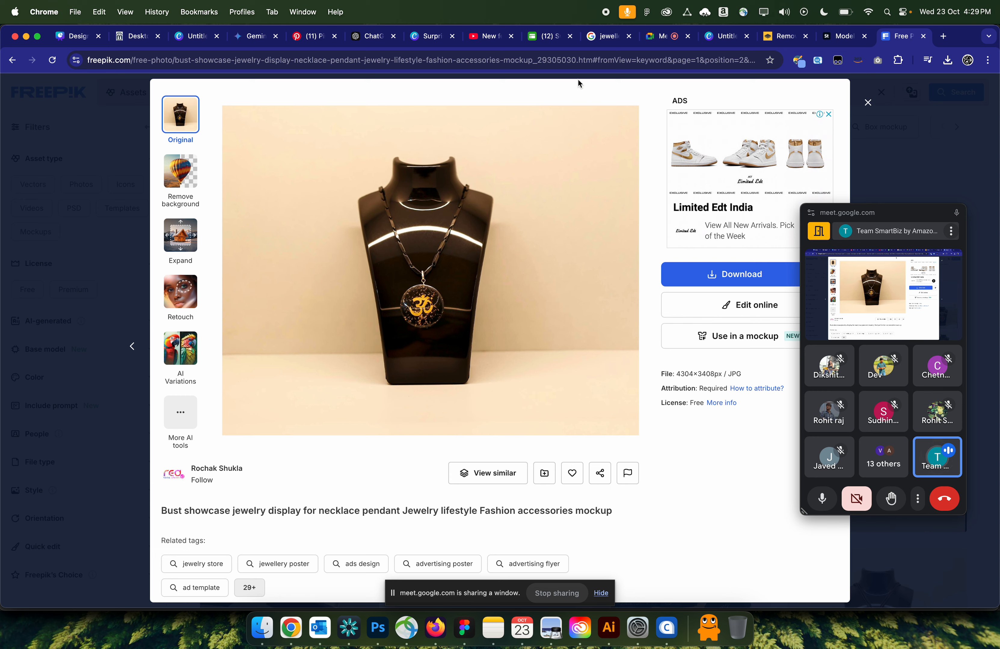
click(579, 63)
text(m)
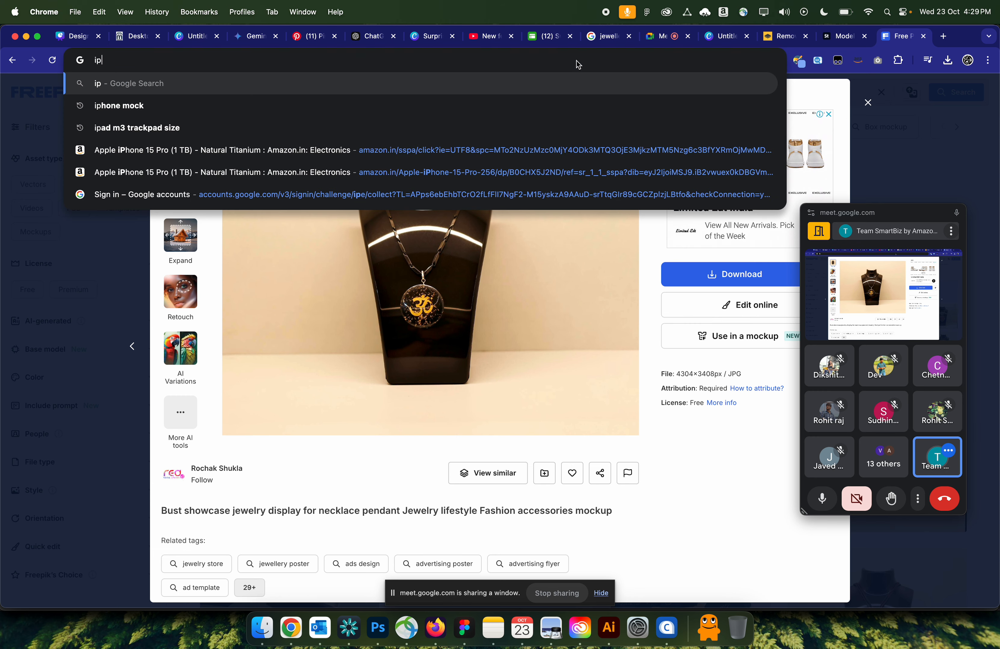
text(o)
key(Escape)
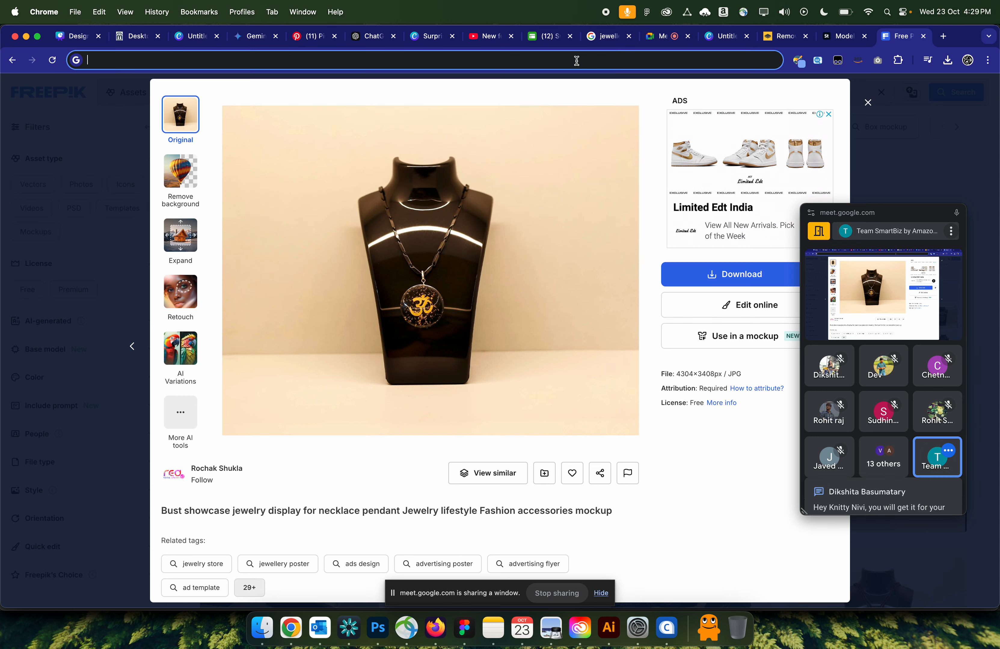
- Replace the Freepik page in the current tab with the Adobe Stock home page
click(576, 62)
text(stovk)
key(BackSpace)
key(BackSpace)
text(ck)
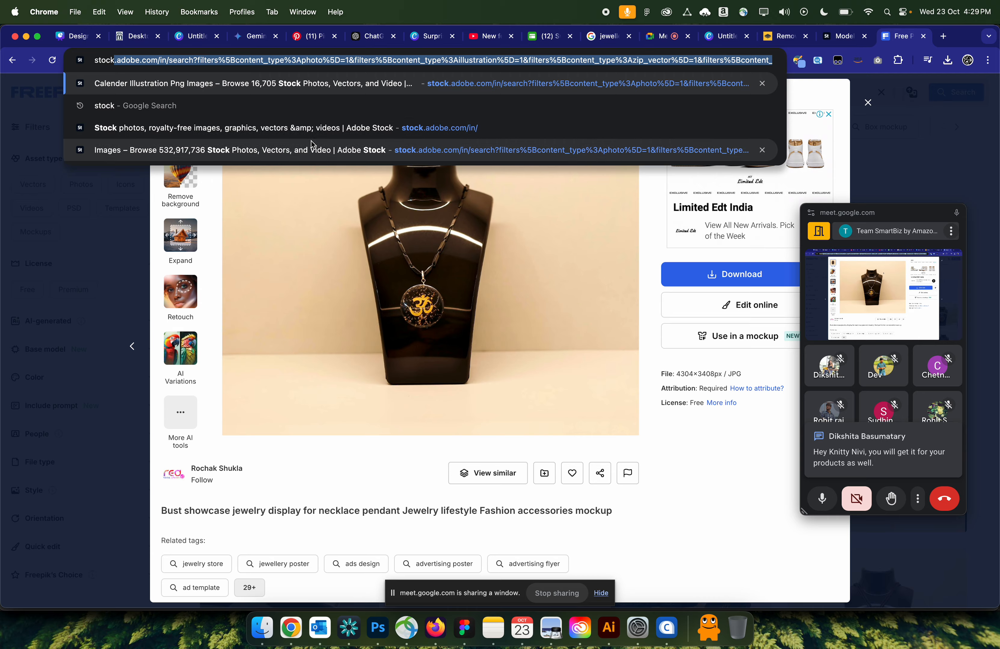
click(136, 87)
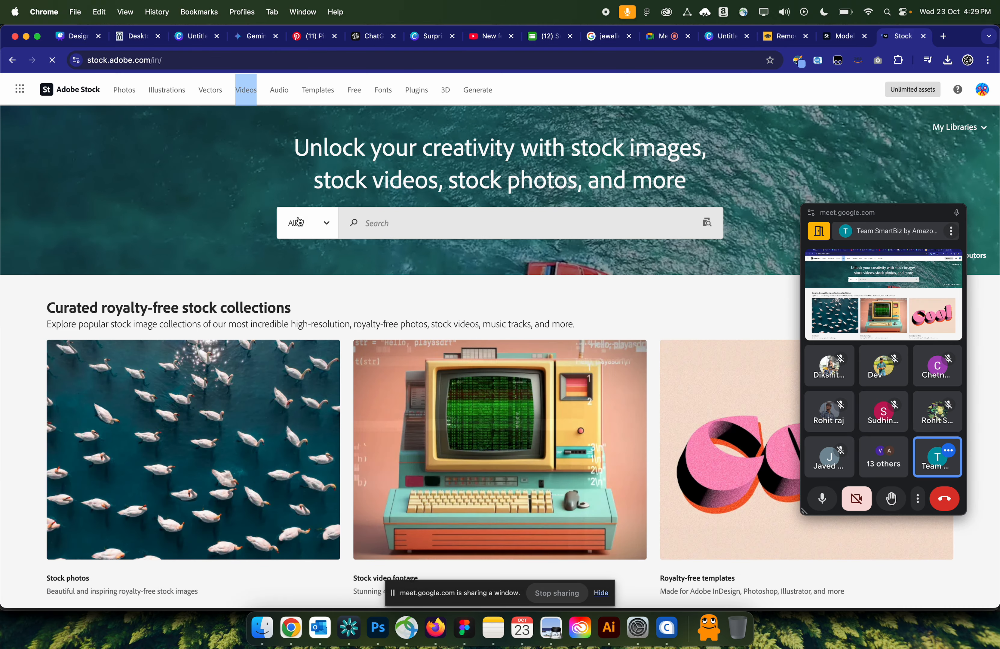
- Search Adobe Stock for "mobile mockup"
click(386, 224)
text(mobile mock)
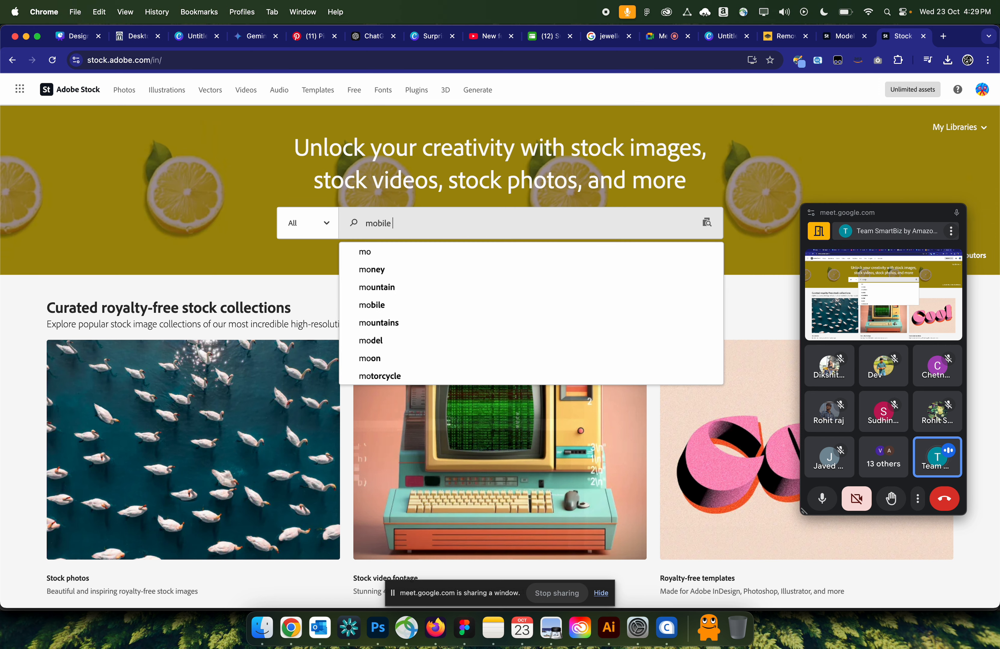
text(up)
key(Return)
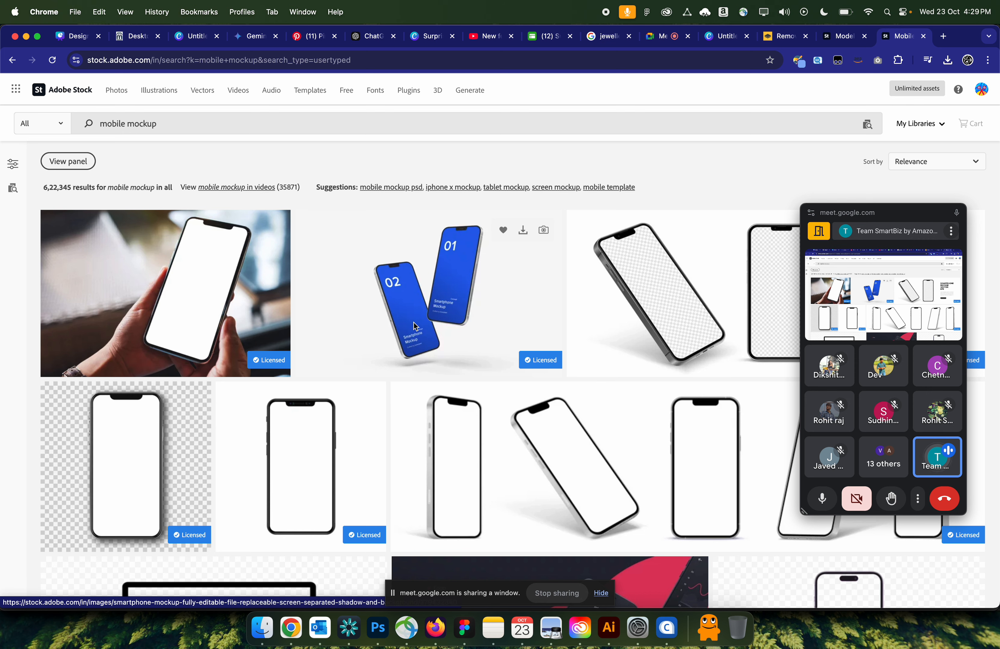
- Preview the blue two-phone Smartphone Mockup, move the floating meeting window aside and show the search filters
scroll(415, 324, down, 4)
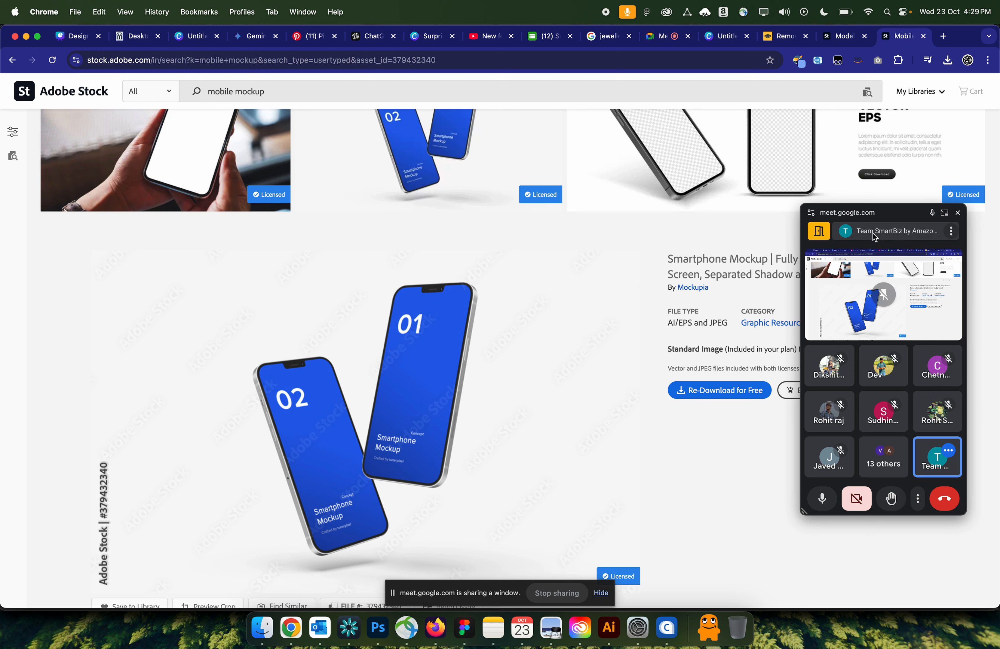
drag(889, 224, 948, 206)
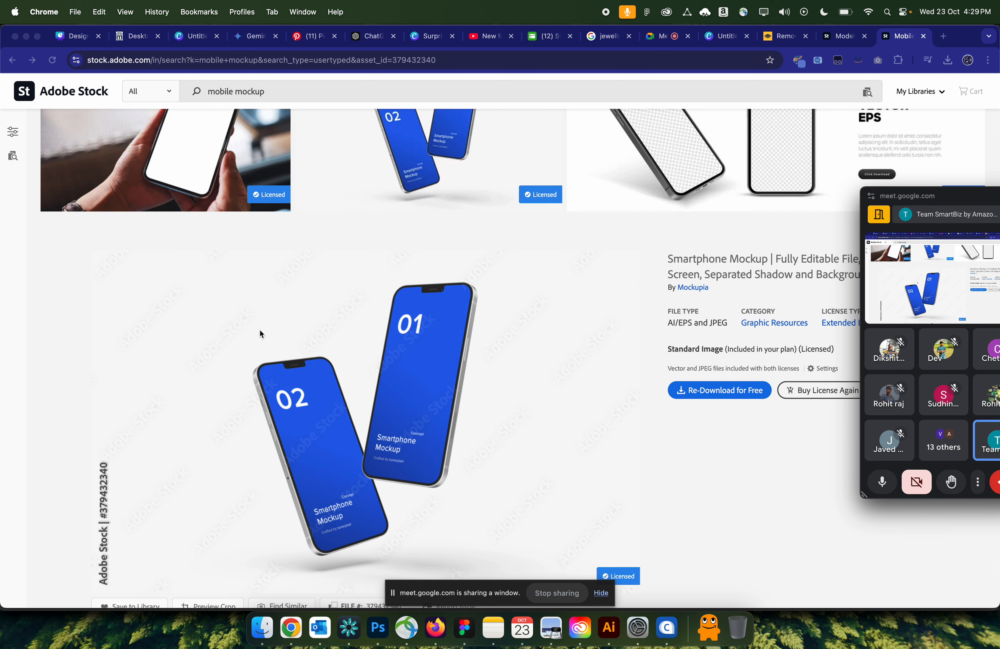
click(16, 125)
click(15, 137)
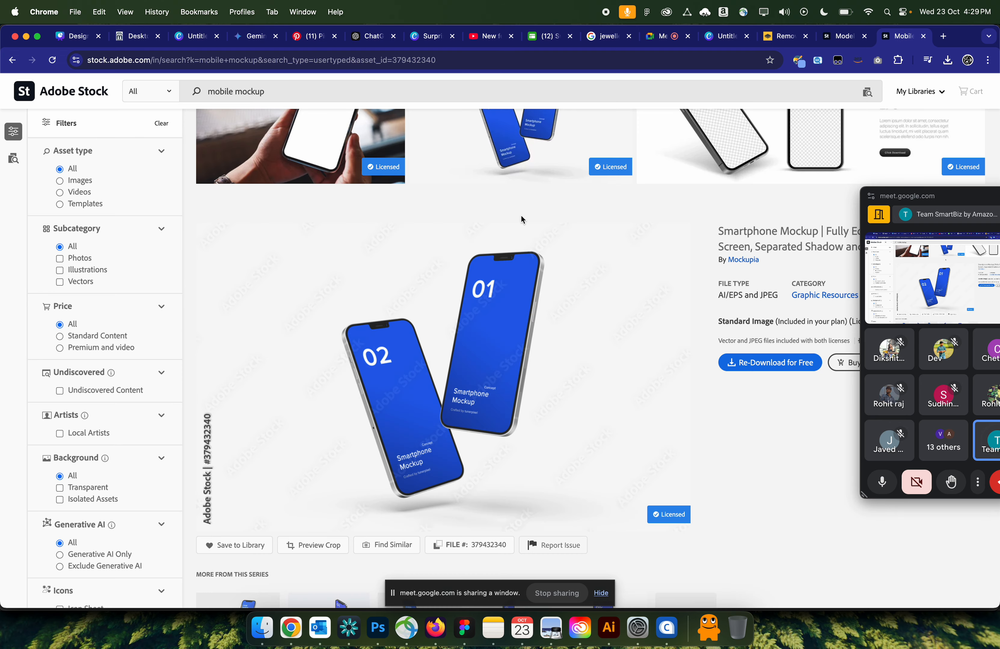
- Preview the photo of hands holding a phone, then browse further results and open the Smart Mobile Phone Mockup template
scroll(491, 374, up, 4)
click(357, 261)
scroll(357, 264, down, 15)
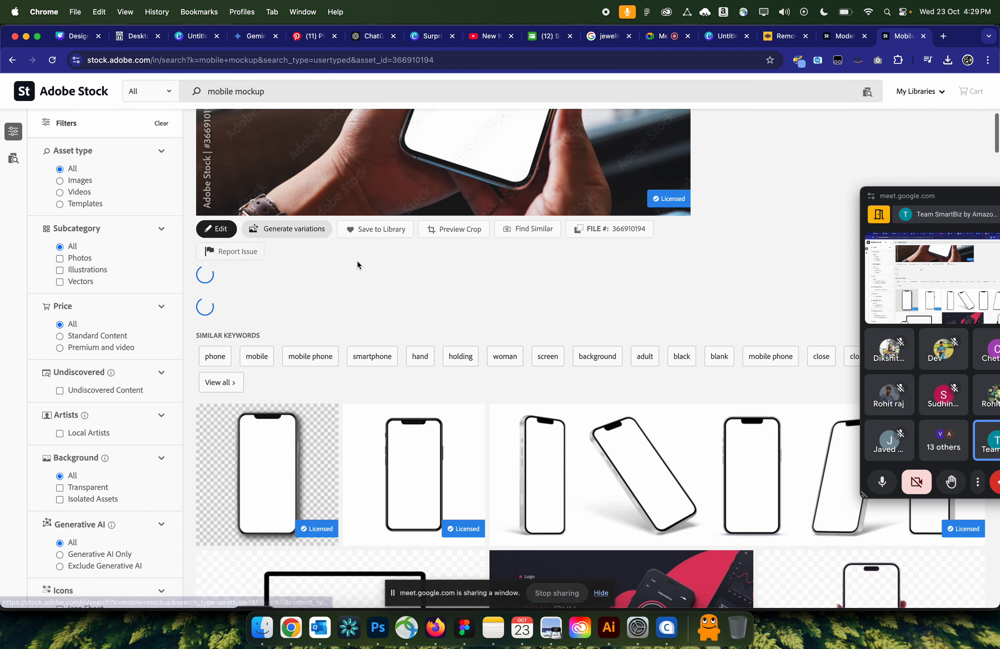
scroll(359, 265, down, 2)
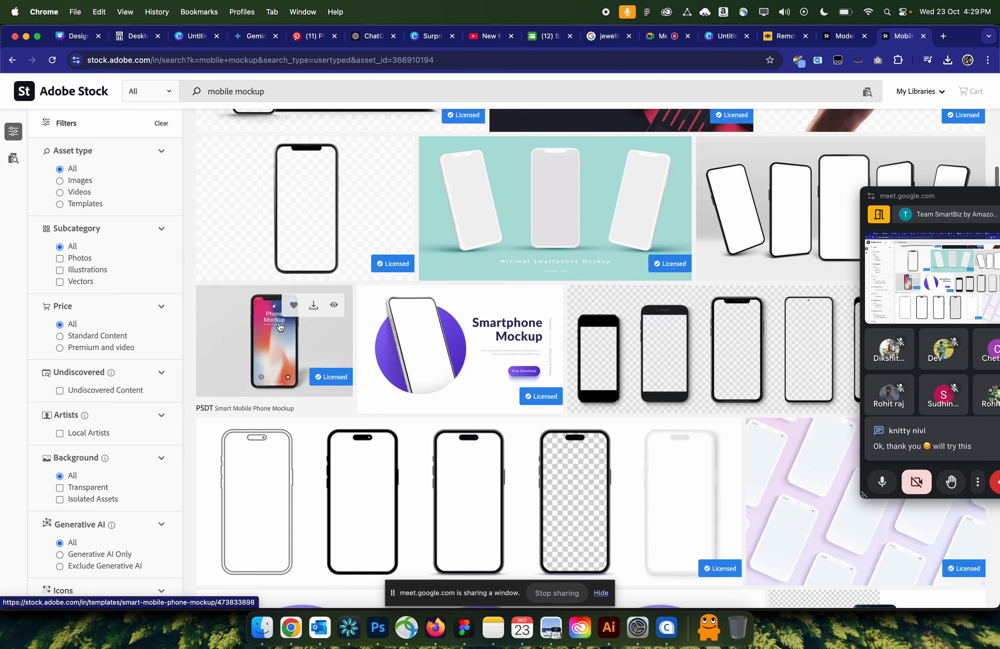
click(274, 326)
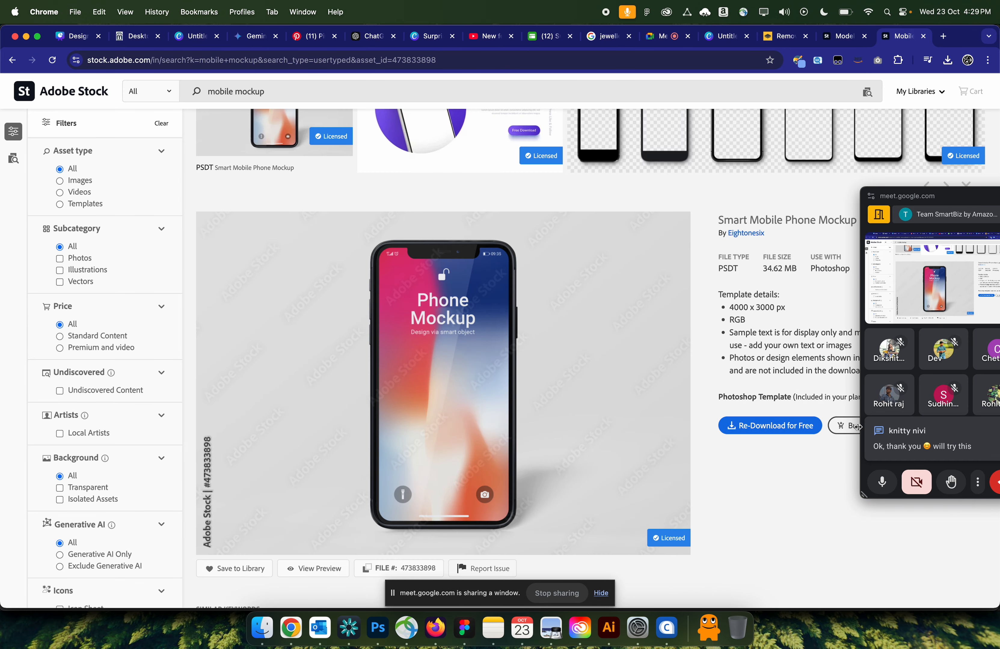
- Download the Smart Mobile Phone Mockup template again and show the downloaded PSDT file in its Finder folder
click(733, 430)
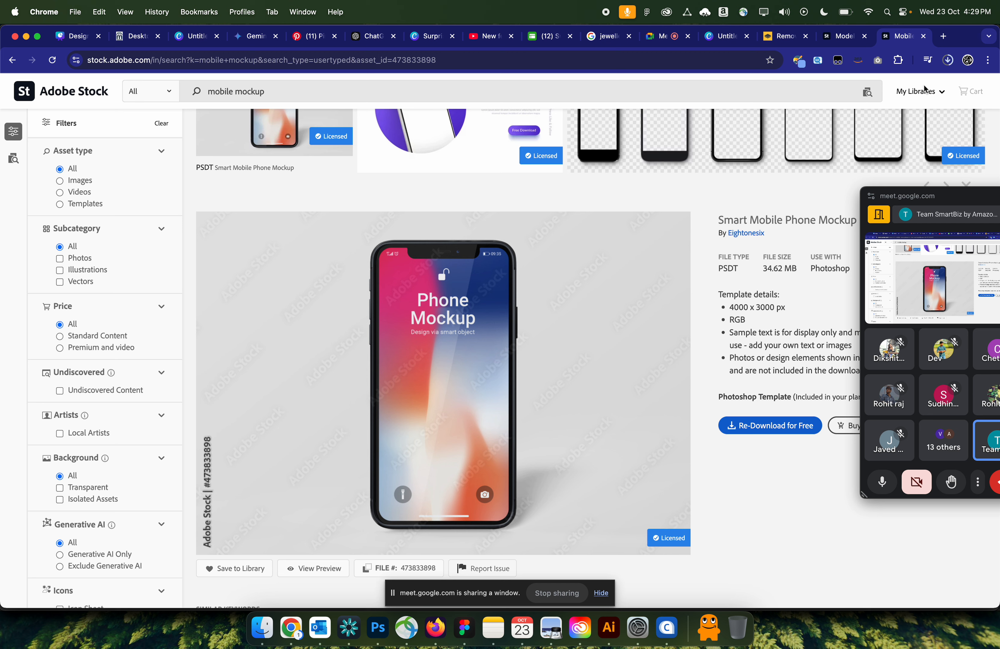
click(947, 61)
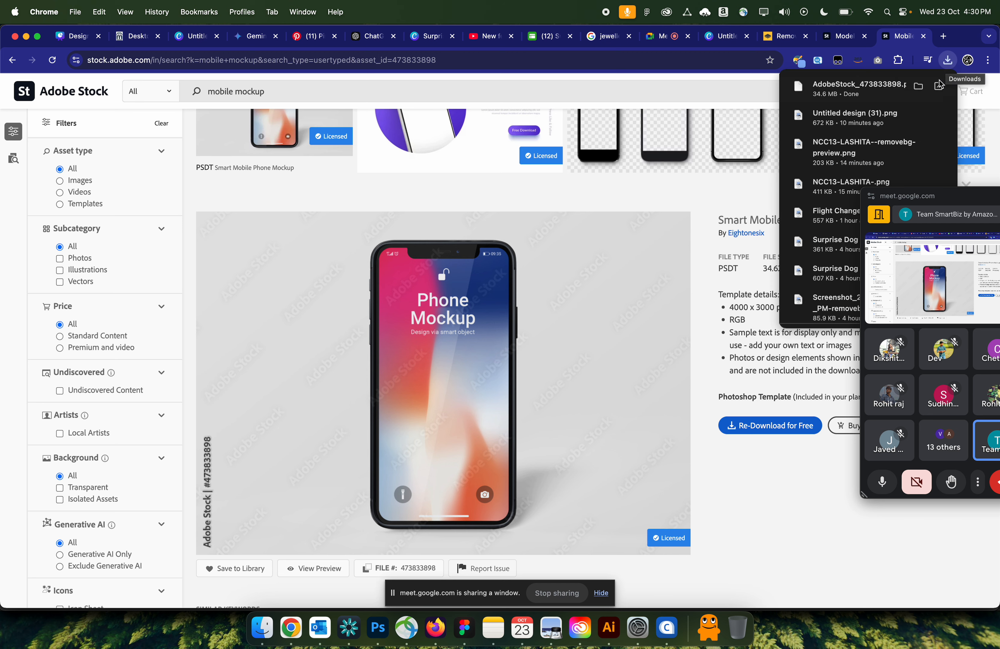
click(918, 87)
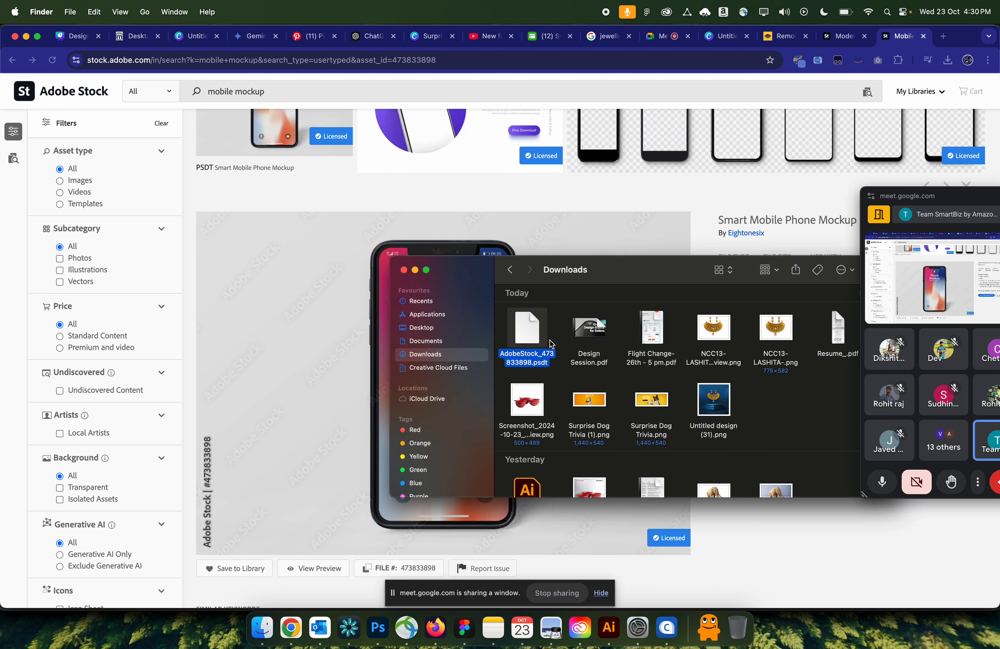
- Change the extension of the downloaded AdobeStock_473833898 file to .psd, accept the extension change and open the file in Photoshop
right_click(530, 339)
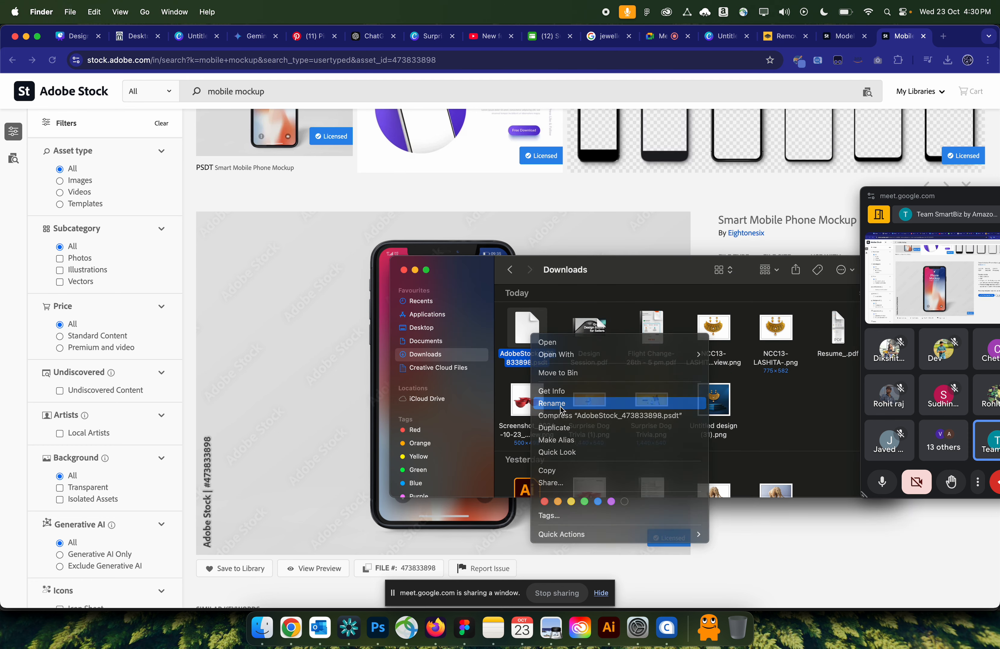
click(548, 402)
click(549, 363)
key(BackSpace)
key(Return)
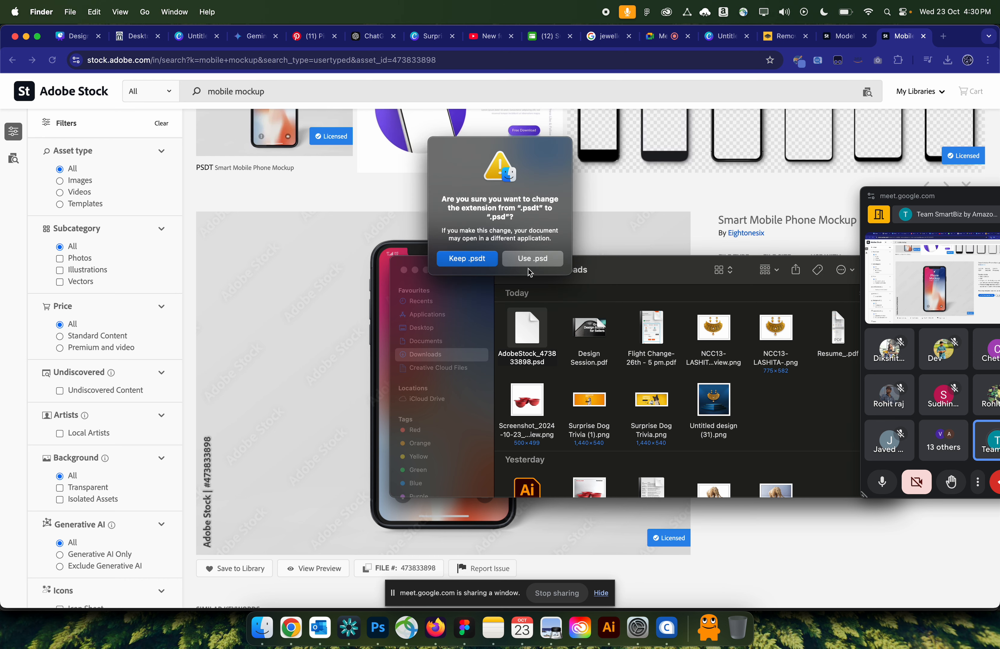
click(545, 260)
double_click(528, 333)
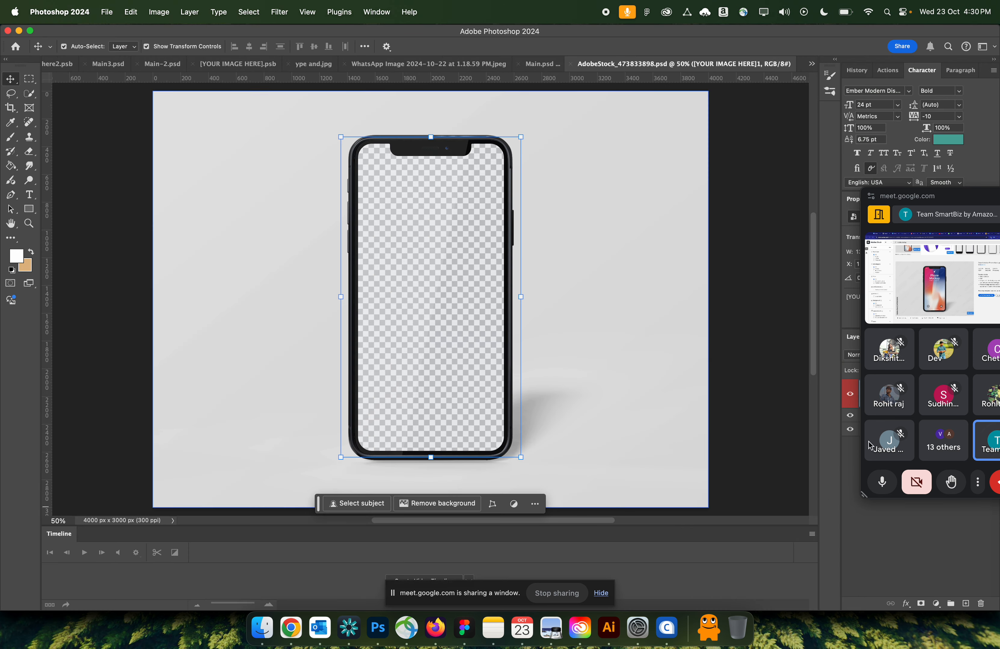
- Move the floating meeting window off the layer list and open the contents of the [YOUR IMAGE HERE]1 smart object
drag(954, 210, 683, 298)
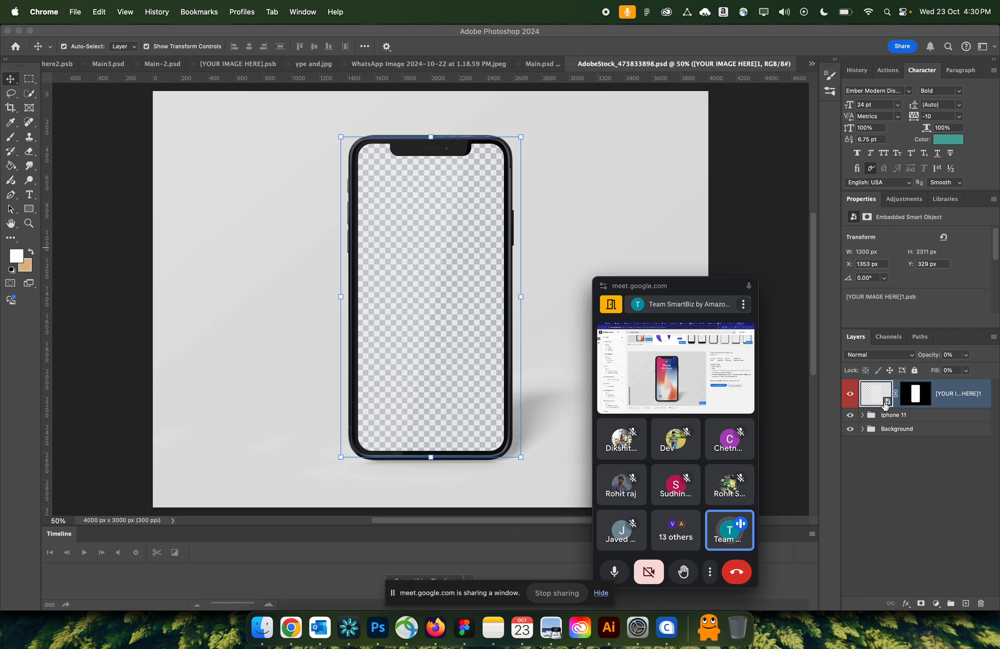
click(453, 223)
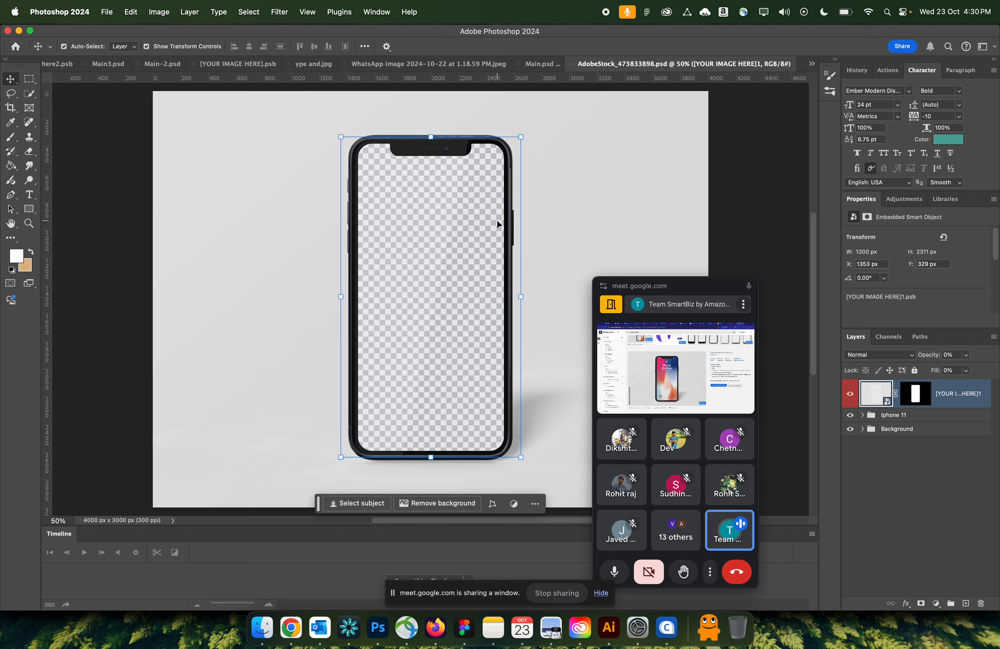
double_click(887, 402)
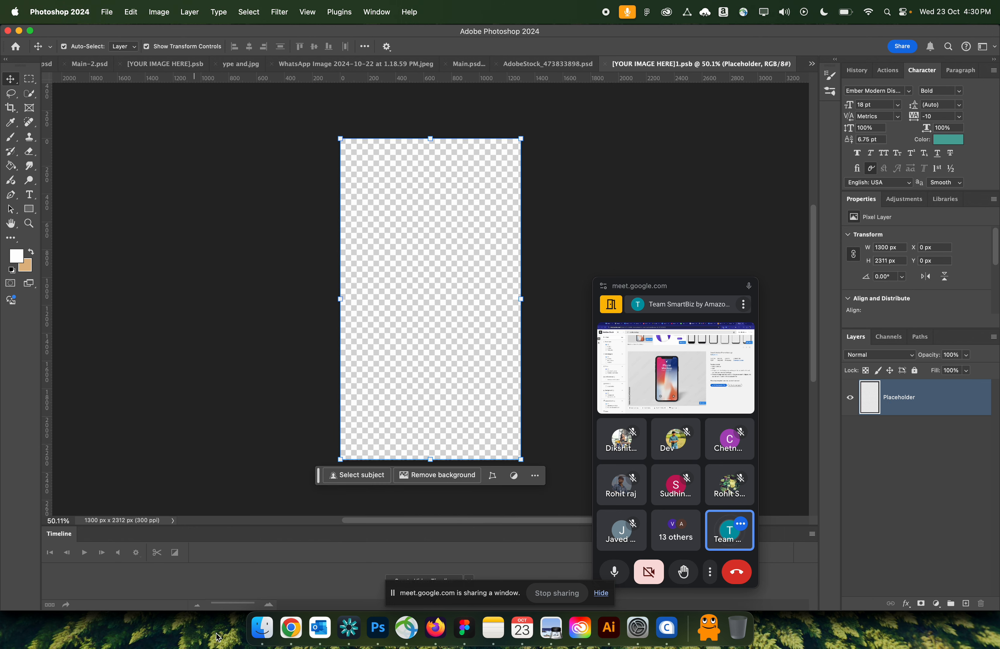
- Find and copy the wavy artwork Untitled design (28).png in the Downloads folder, moving the meeting window aside, and return to the smart object
click(262, 628)
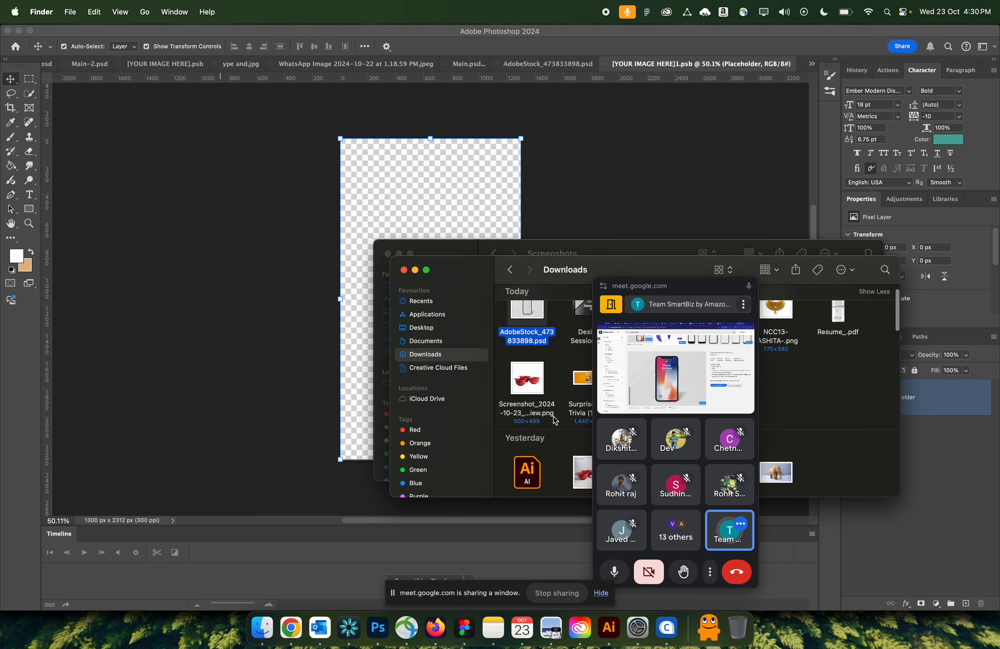
scroll(548, 418, down, 2)
click(838, 440)
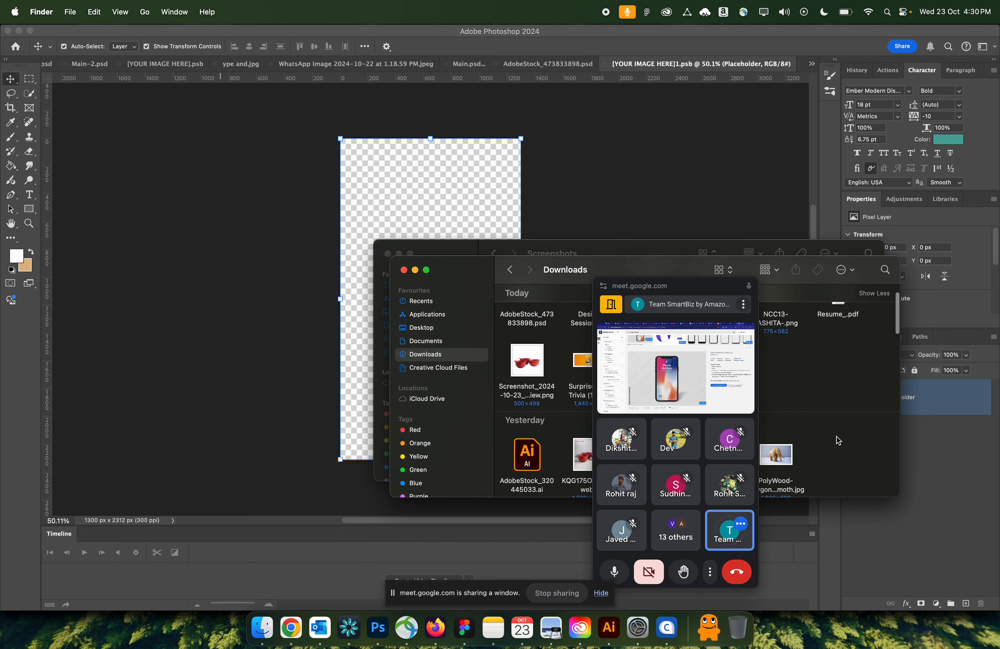
drag(668, 274, 433, 255)
scroll(665, 411, down, 3)
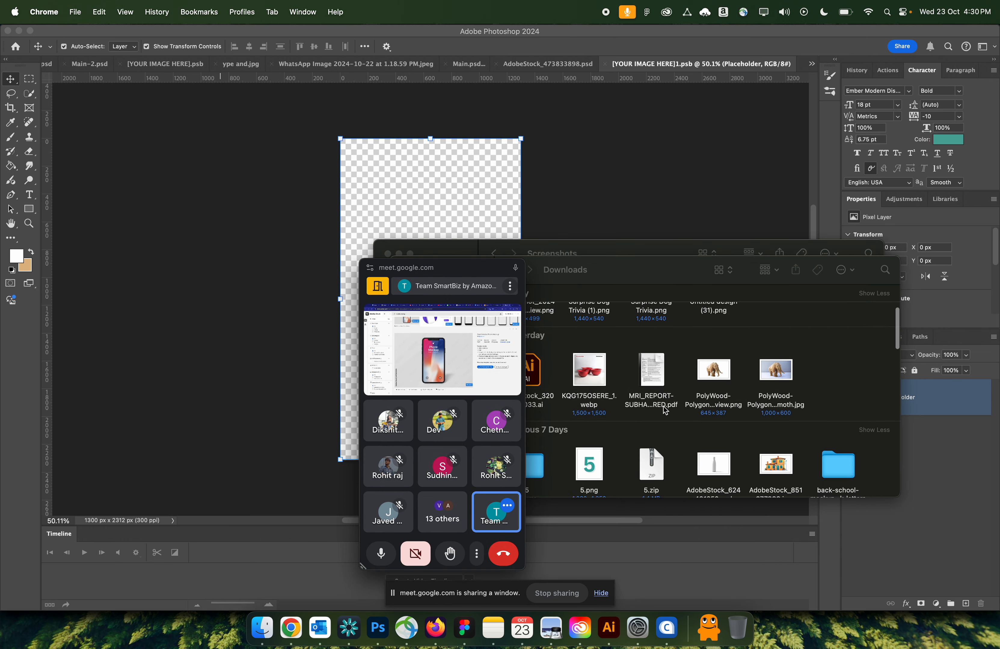
scroll(665, 411, down, 10)
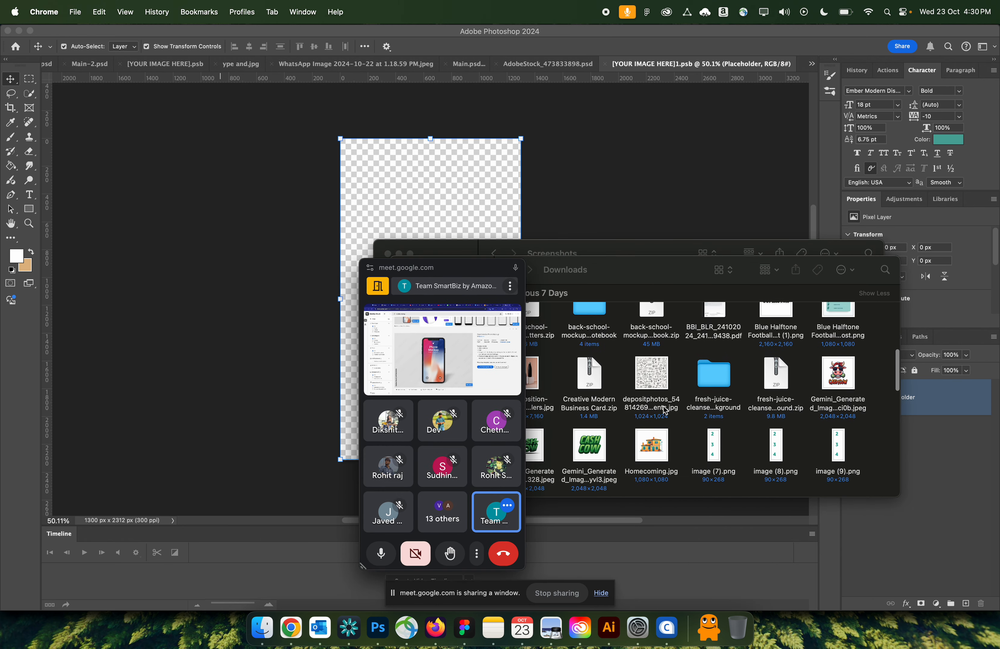
scroll(665, 411, down, 5)
click(717, 323)
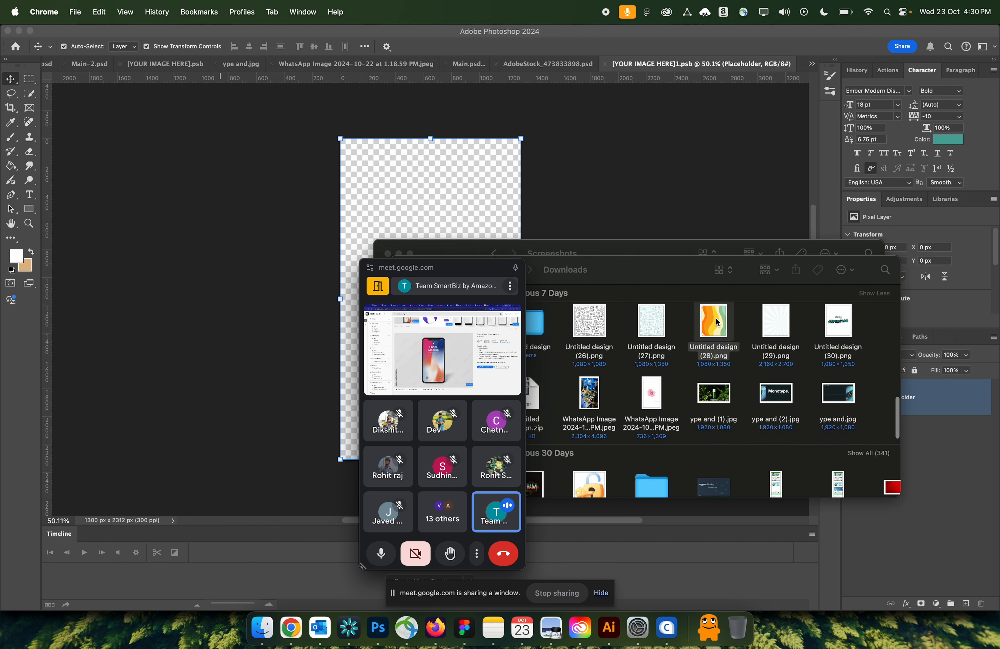
click(680, 112)
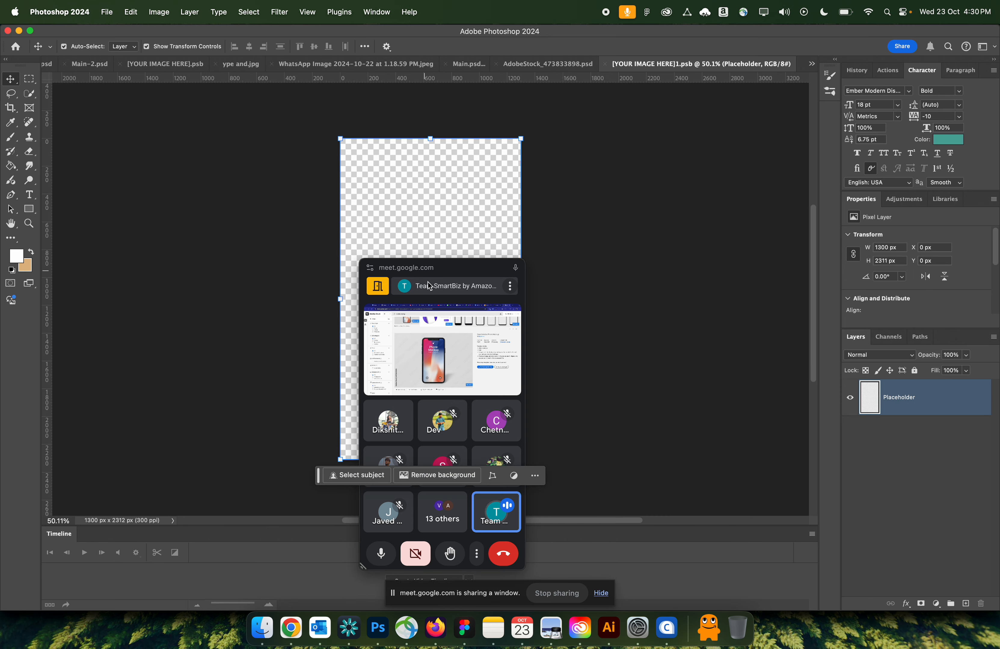
- Clear the meeting window from the canvas, paste the wavy artwork into the placeholder and scale it to 176.08% so it covers the canvas
click(429, 272)
drag(463, 272, 856, 206)
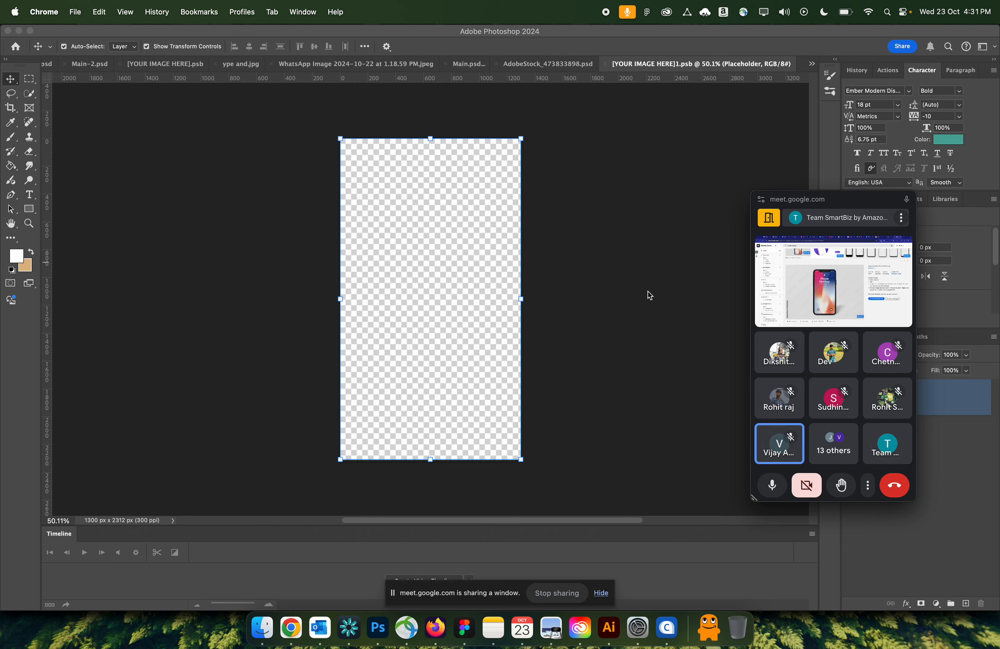
click(466, 275)
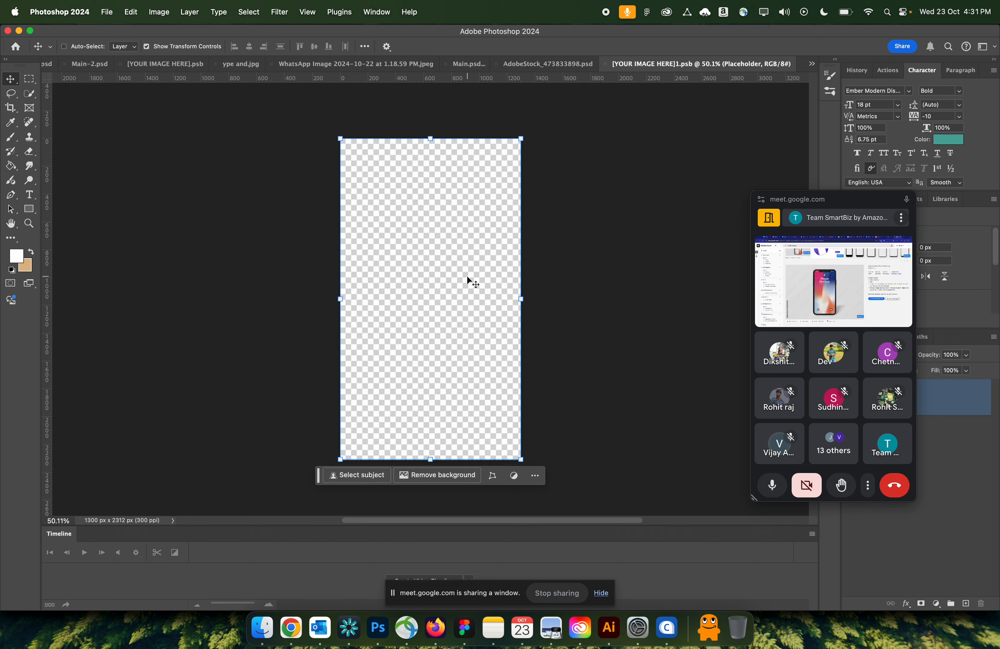
key(super+v)
drag(506, 393, 562, 467)
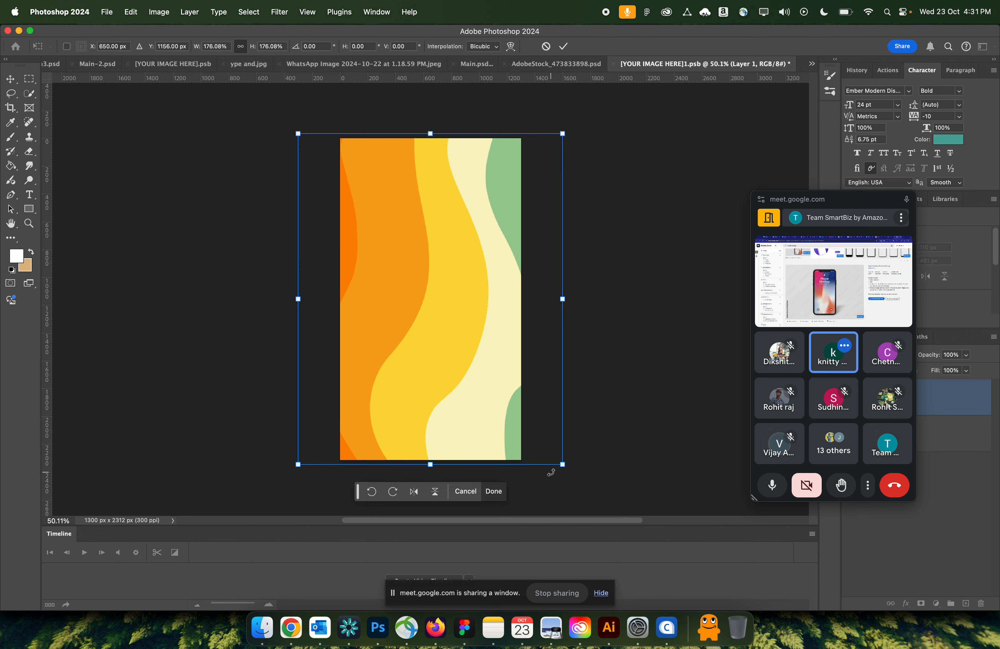
key(Return)
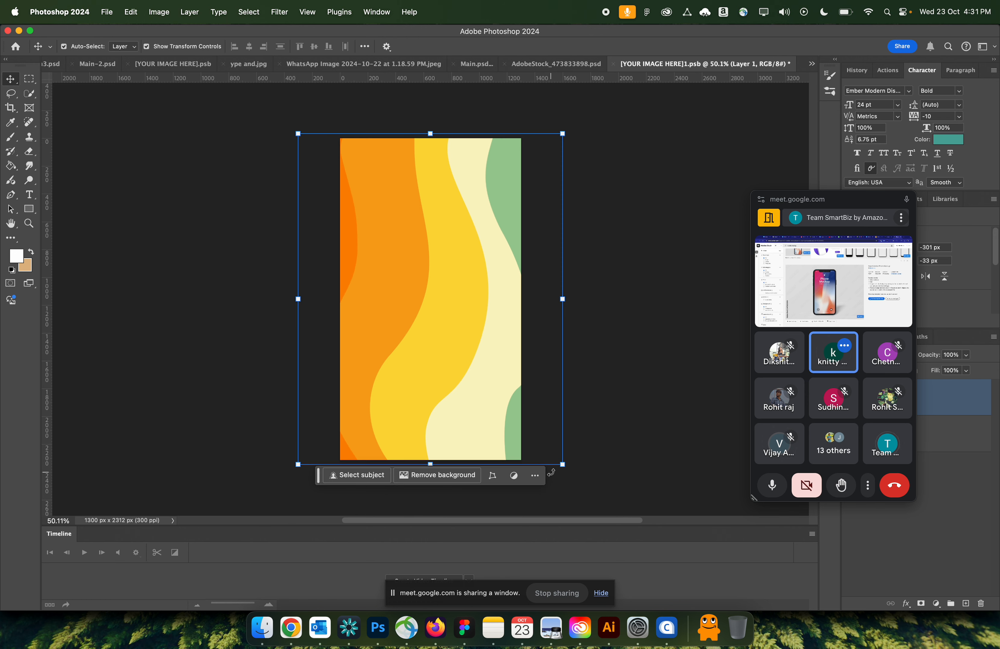
- Save the smart object and return to AdobeStock_473833898.psd to inspect the artwork on the phone screen
click(652, 304)
key(super+s)
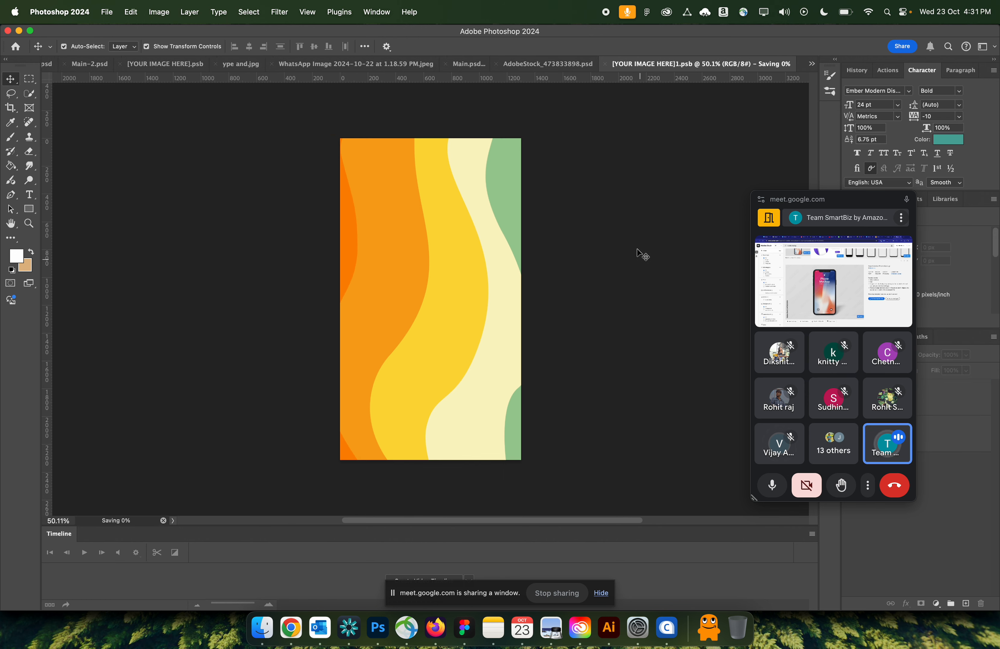
click(578, 66)
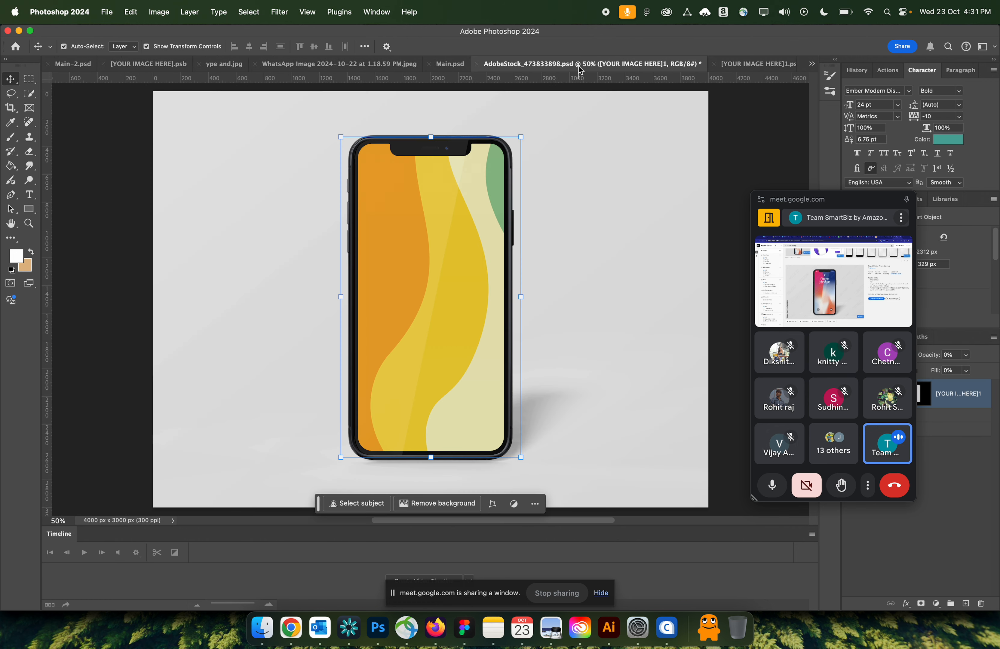
click(571, 221)
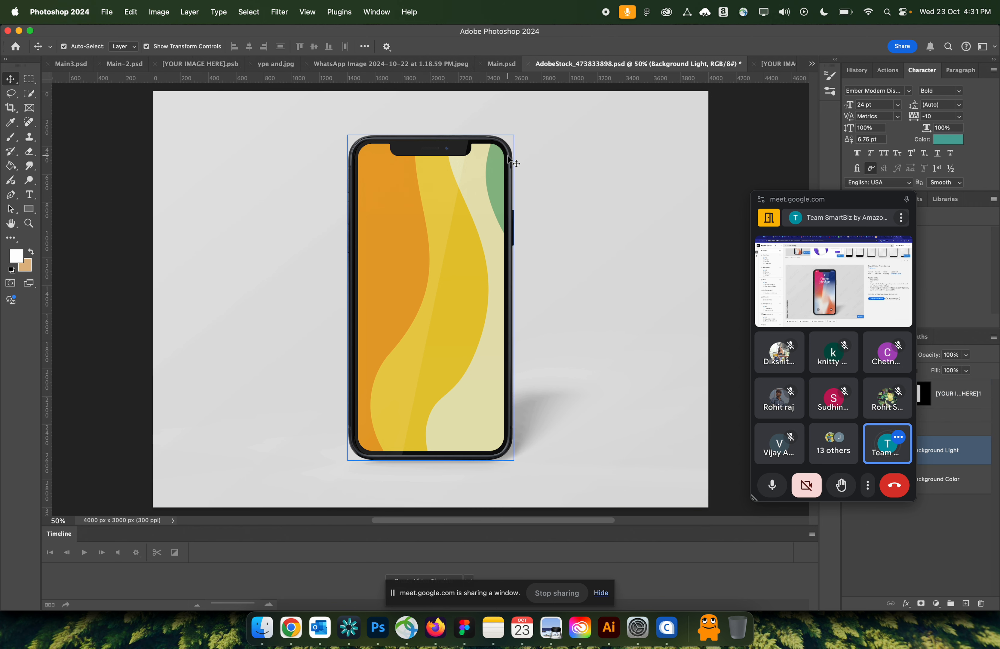
click(418, 213)
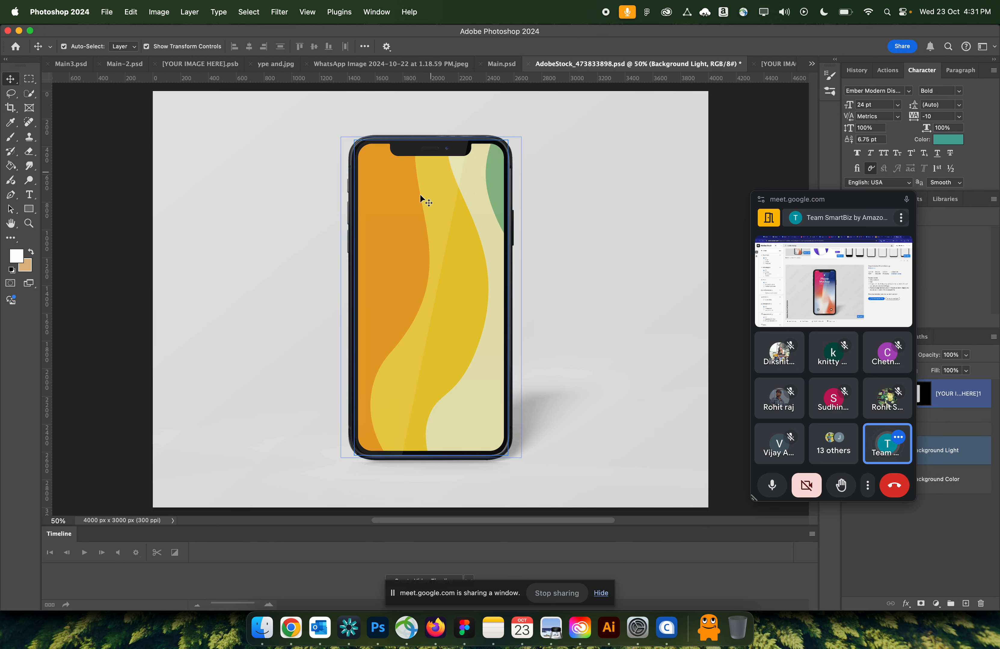
click(294, 423)
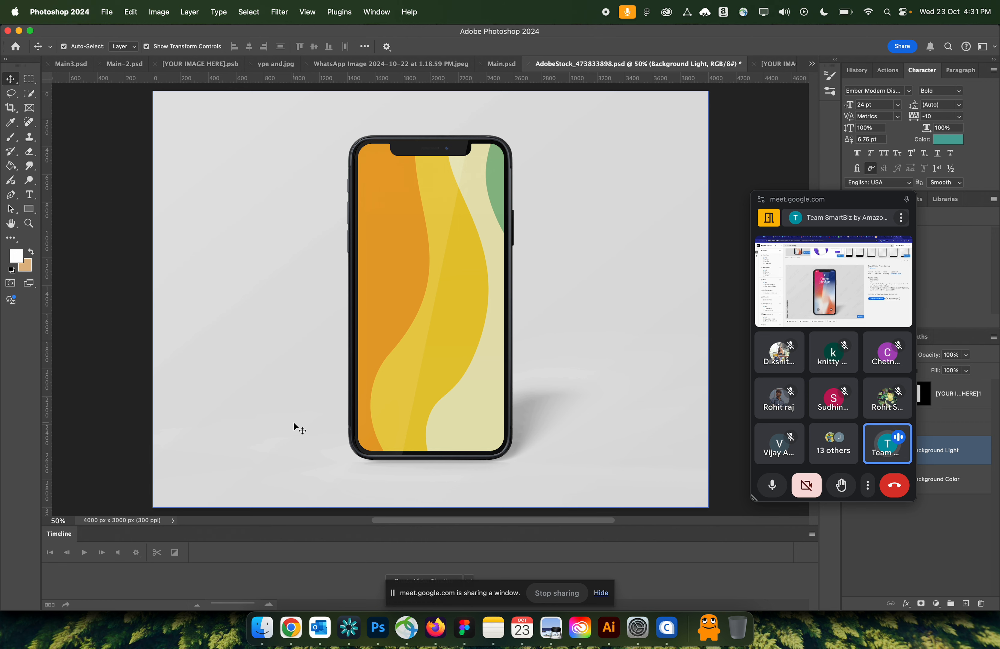
- Switch to the Design Session presentation in Canva, present it full screen from slide 11 and advance to slide 14
click(291, 628)
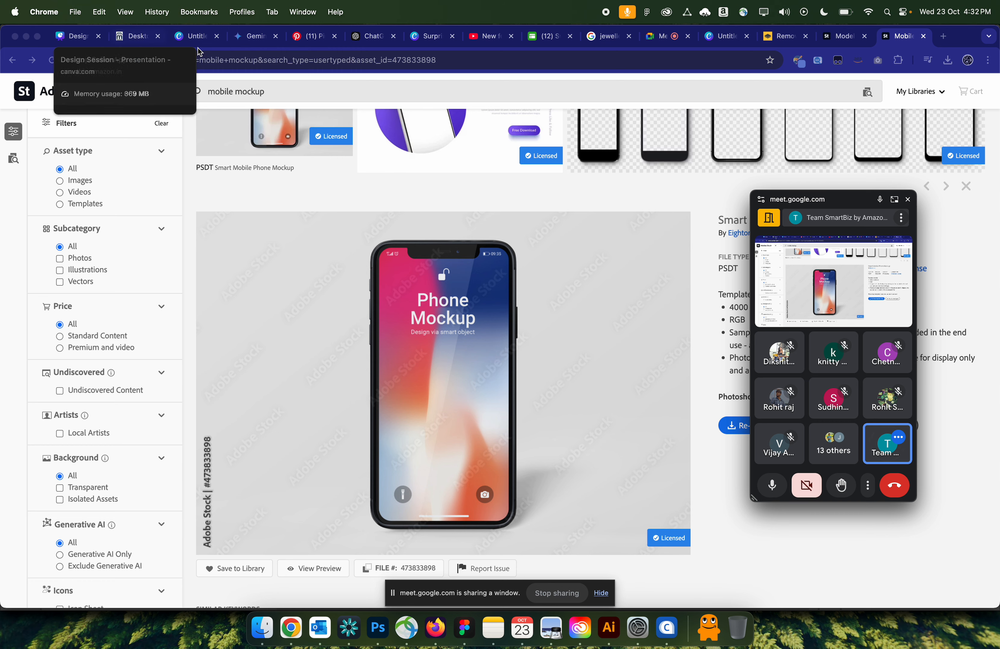
click(72, 46)
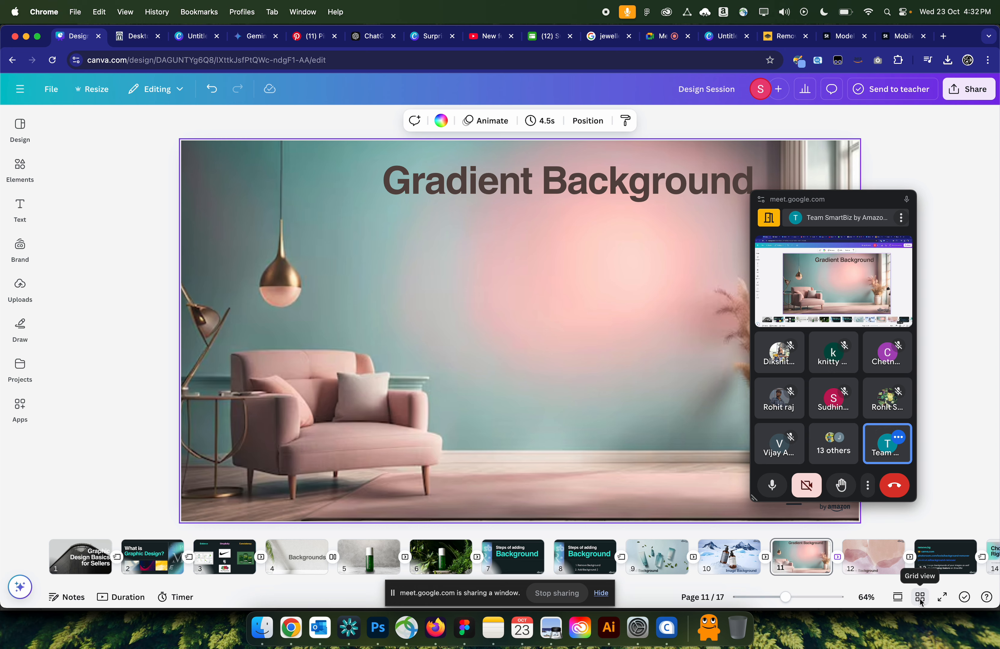
click(942, 597)
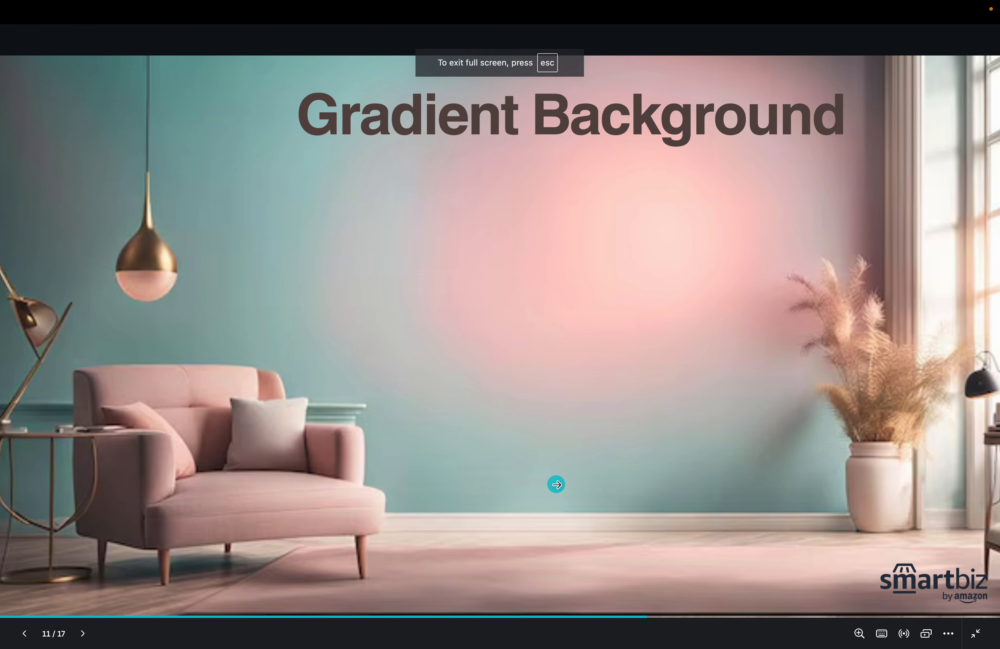
click(555, 484)
click(556, 484)
click(556, 485)
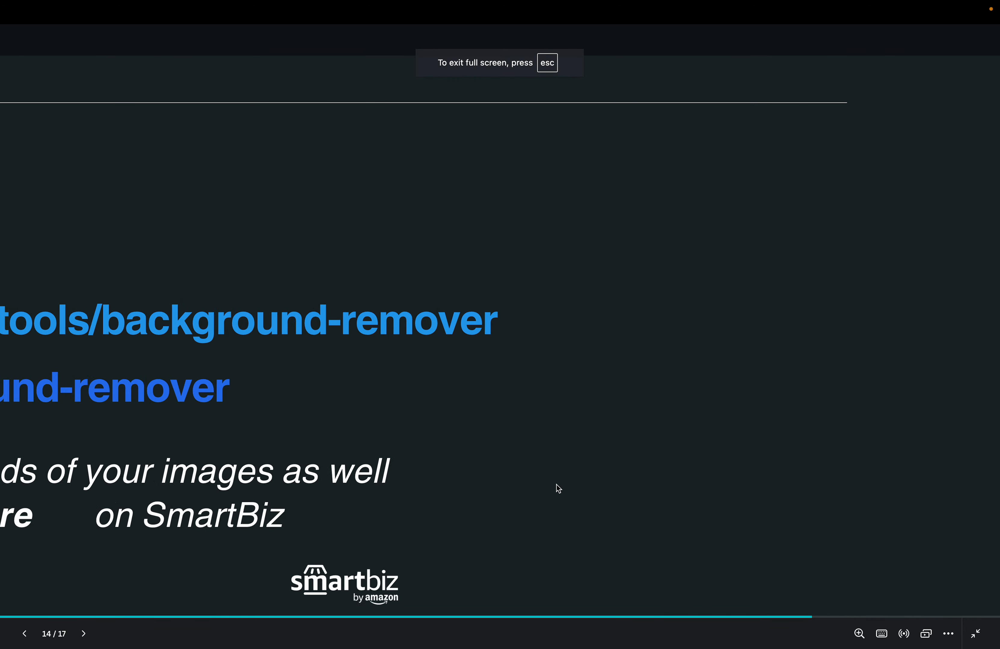
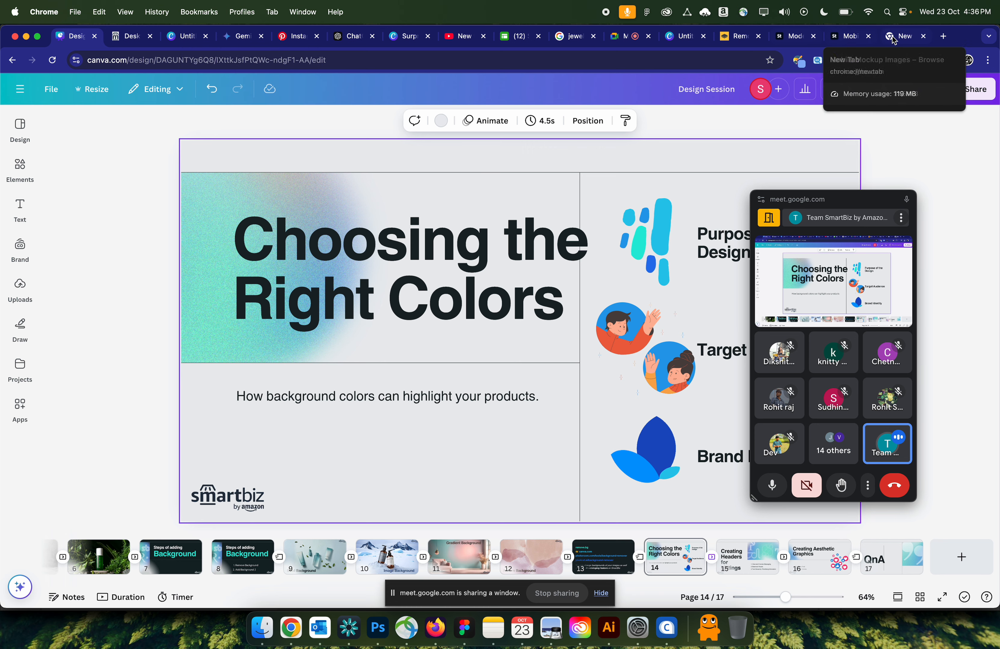
- Open the untitled 1080 px jewellery design, add a blank second page and insert a text box on it
click(893, 37)
click(667, 39)
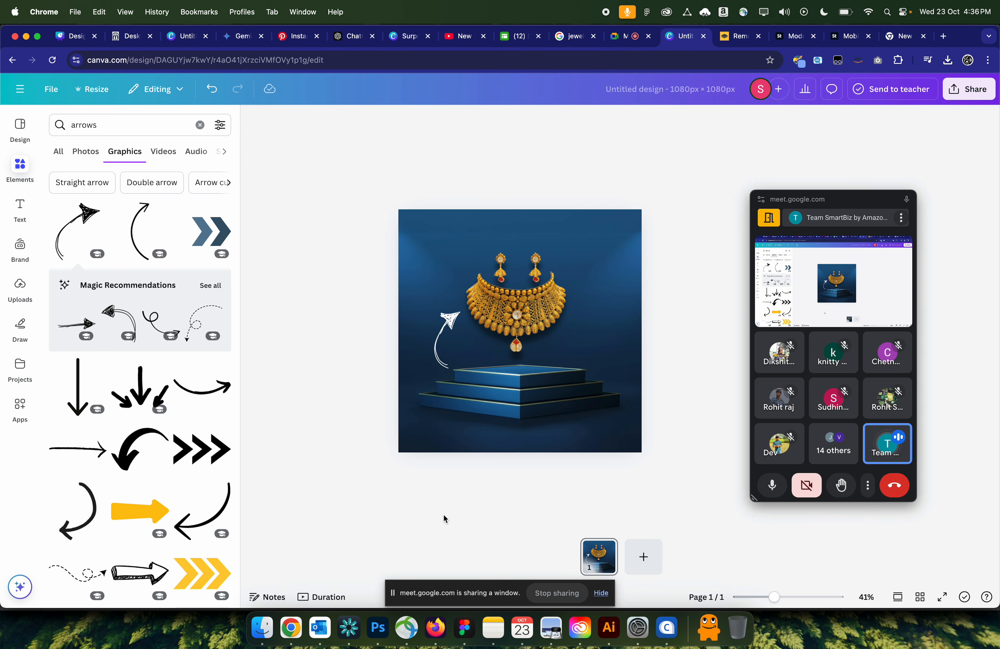
click(643, 556)
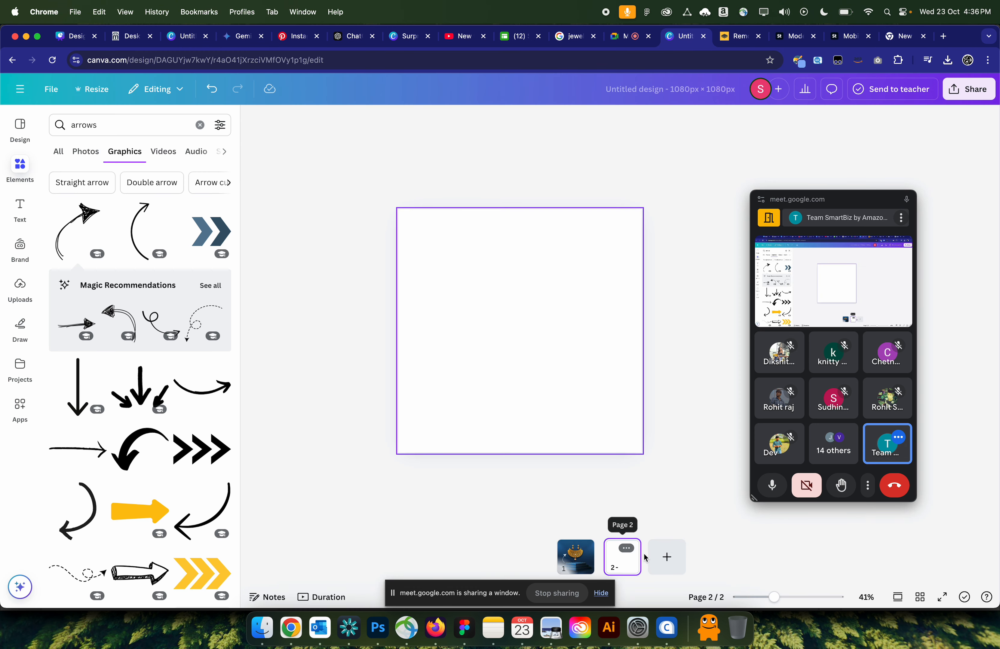
click(19, 207)
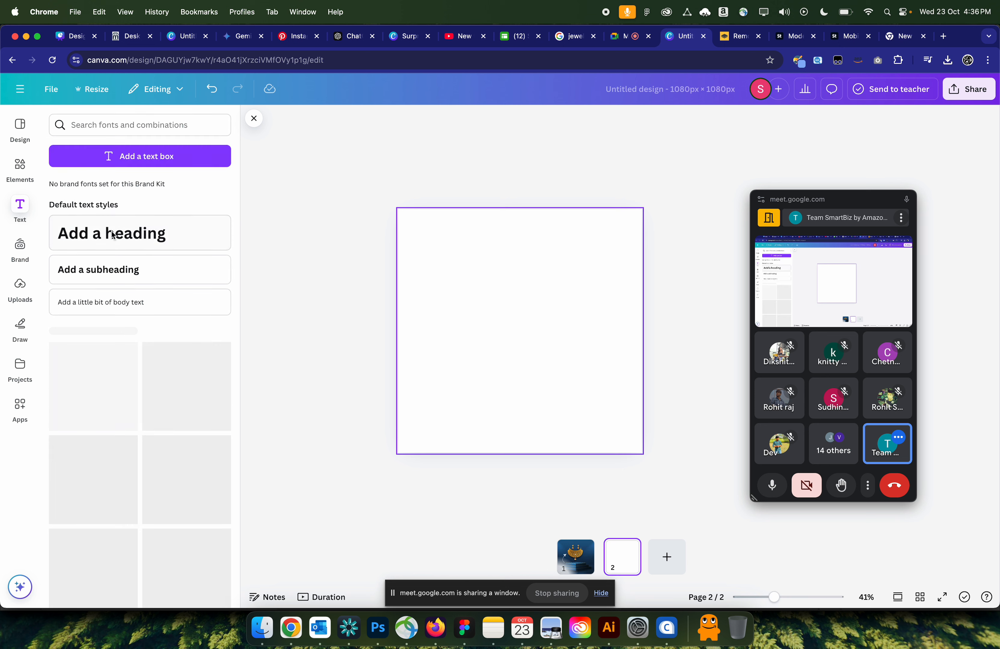
click(142, 160)
- Set the paragraph text's font to League Spartan and switch the text to uppercase
click(420, 121)
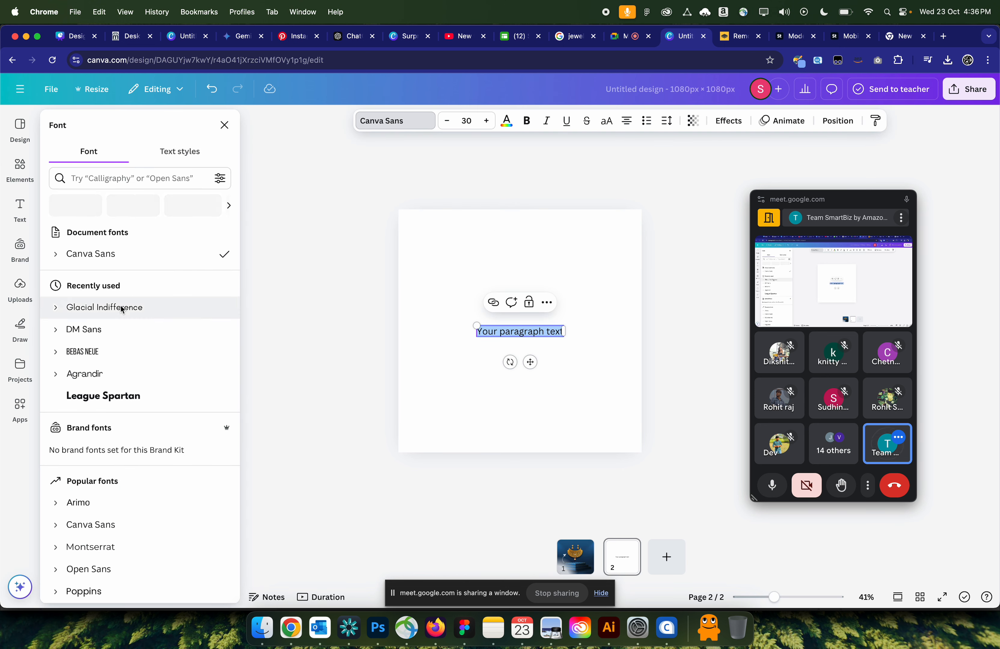
scroll(121, 310, down, 2)
click(109, 366)
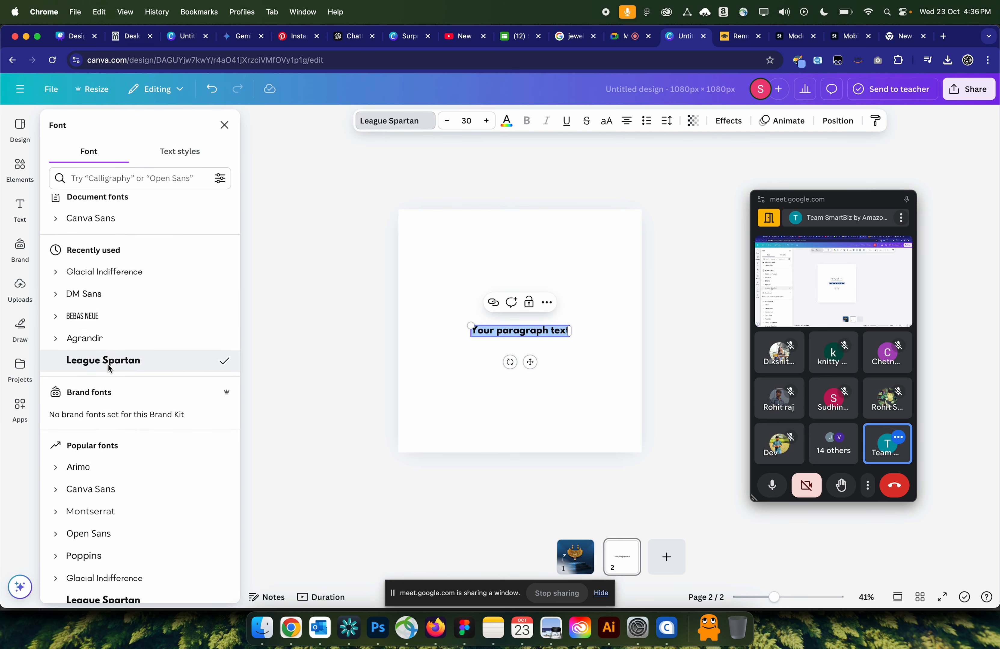
click(606, 121)
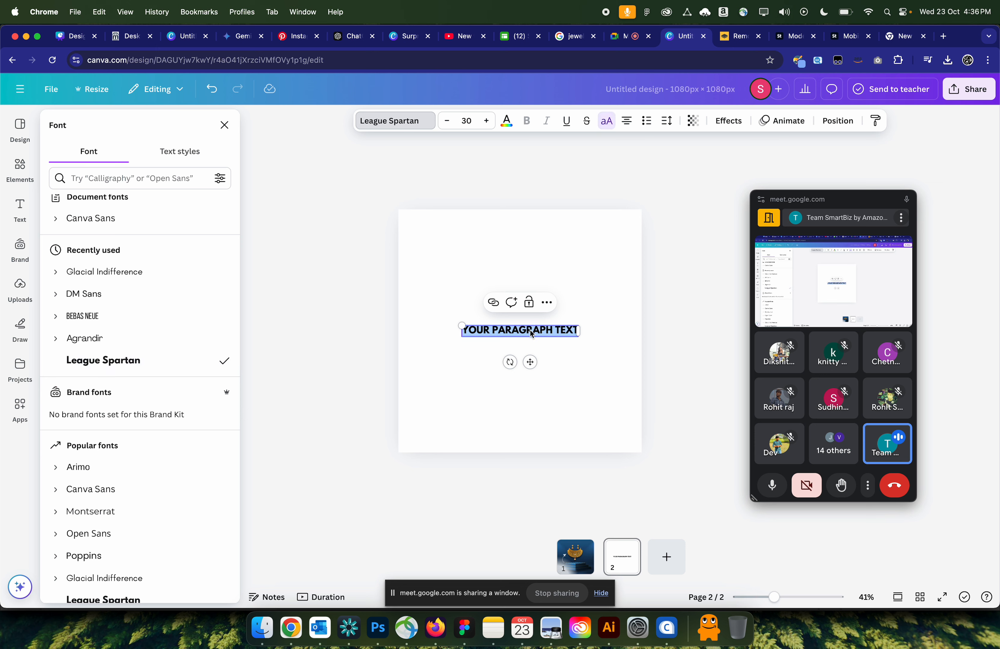
- Browse the popular fonts and change the uppercase paragraph text's font to Anton
scroll(153, 459, down, 2)
scroll(153, 459, up, 3)
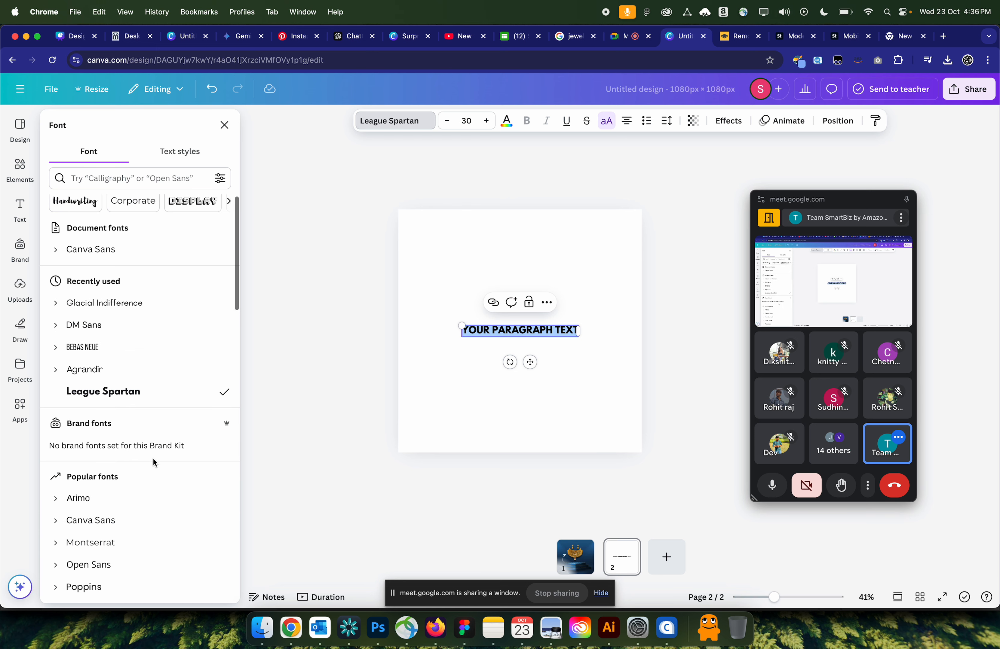
scroll(153, 459, down, 6)
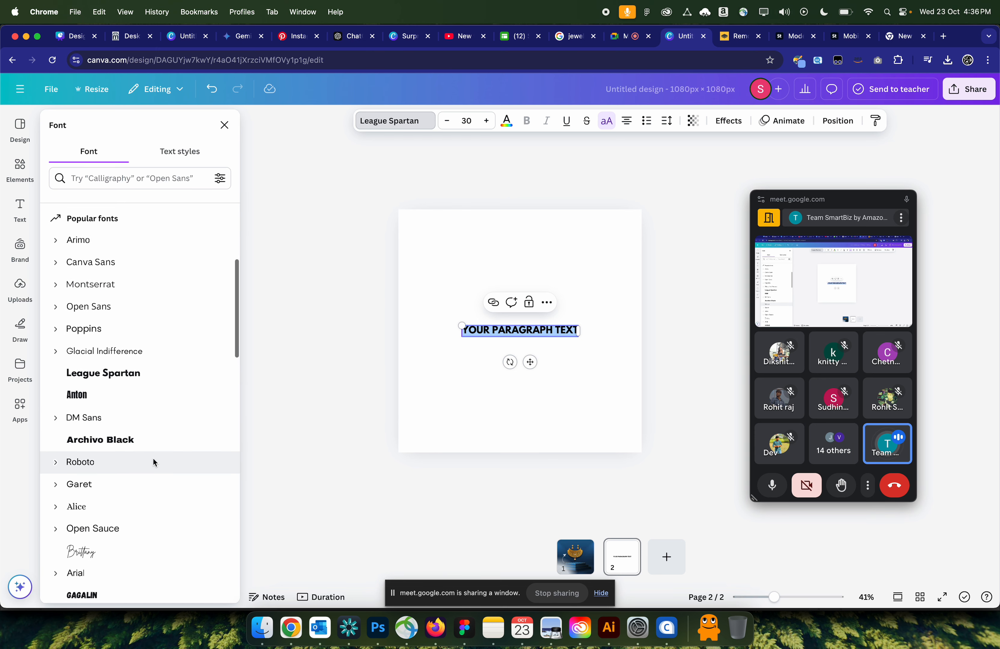
click(103, 388)
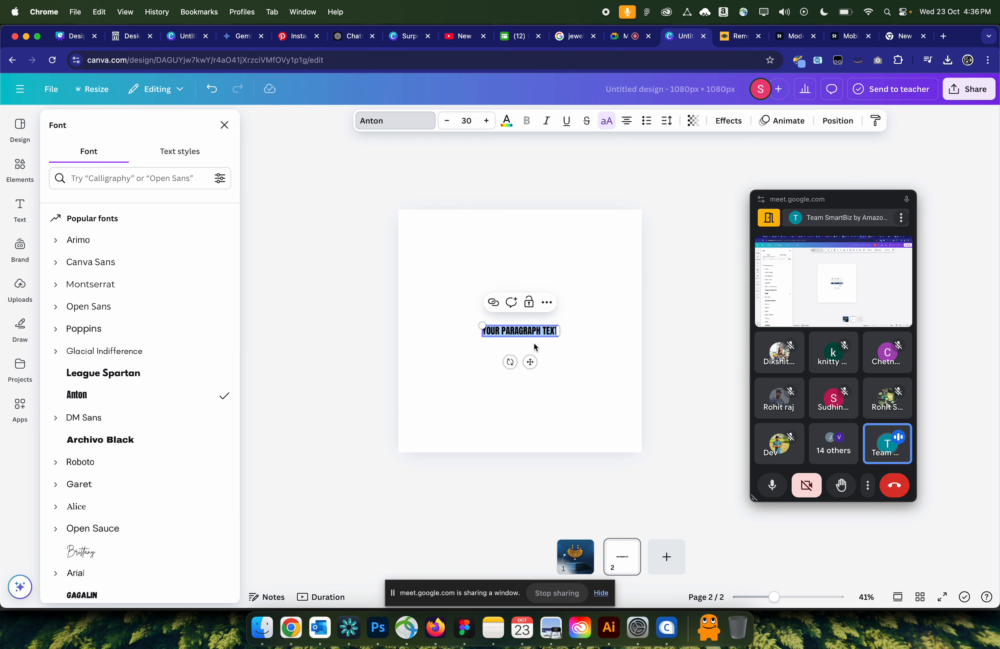
- Replace the paragraph text with "HEY THERE!" and enlarge it to a font size of about 148
text(HEY THERE)
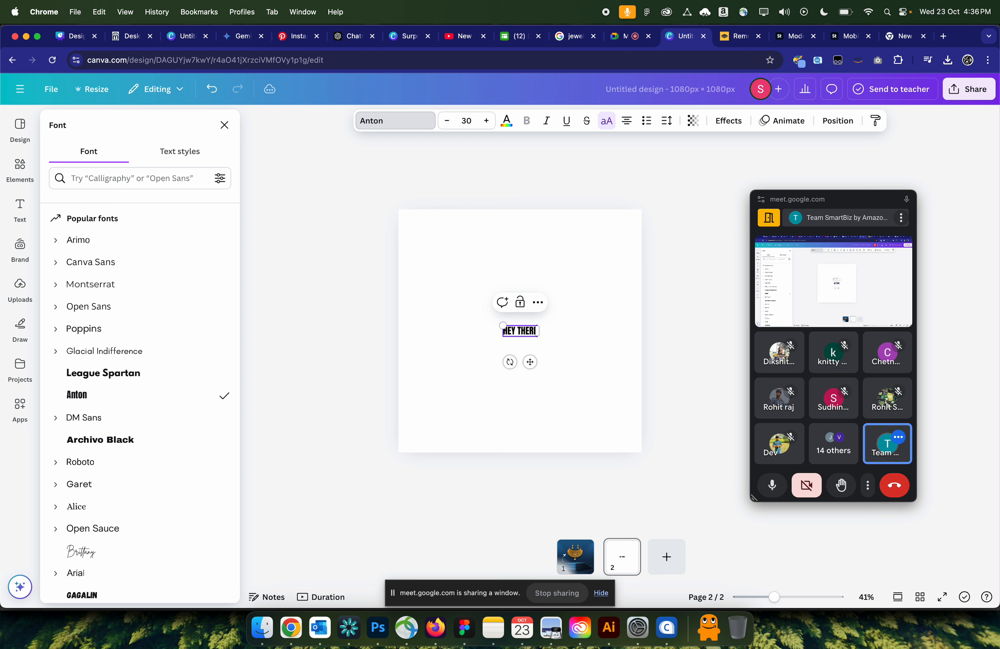
drag(502, 325, 439, 286)
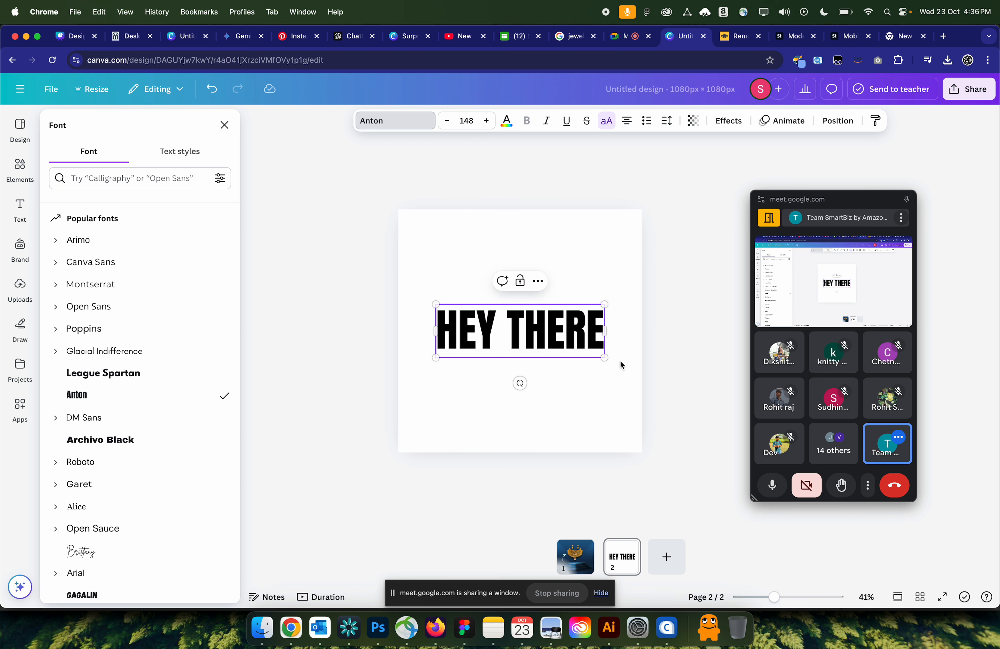
text(!)
key(Escape)
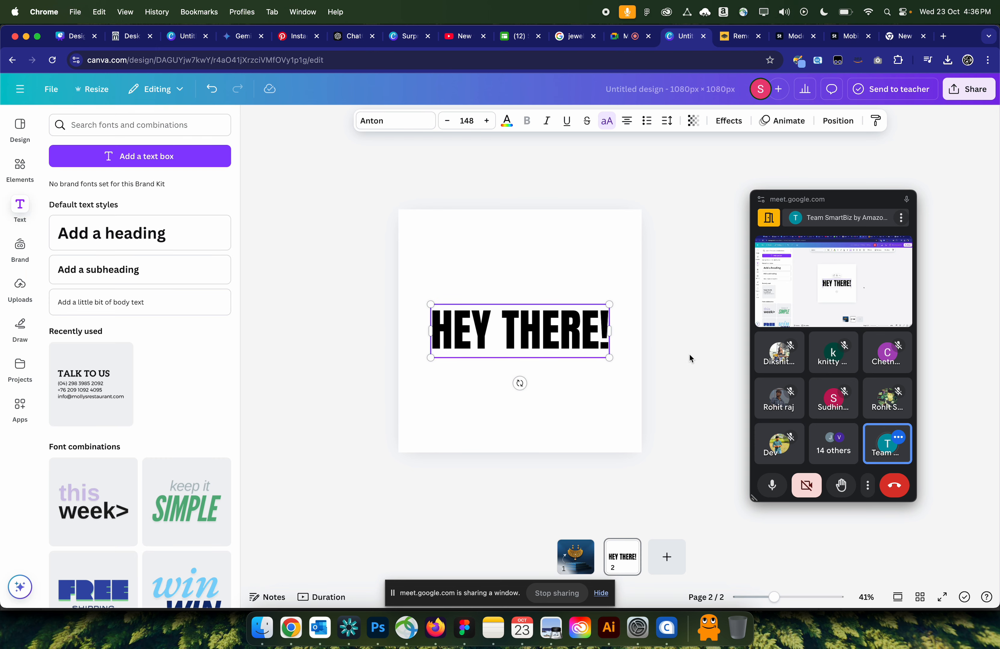
click(585, 258)
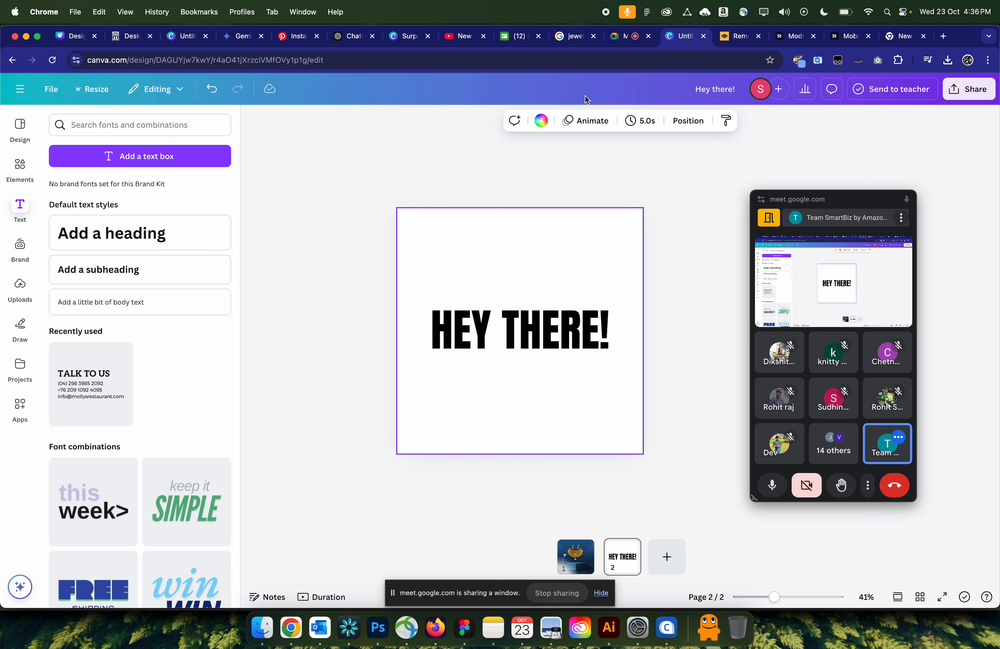
- Change the "HEY THERE!" text colour to pink from the default solid colours and deselect the text
click(539, 122)
click(491, 344)
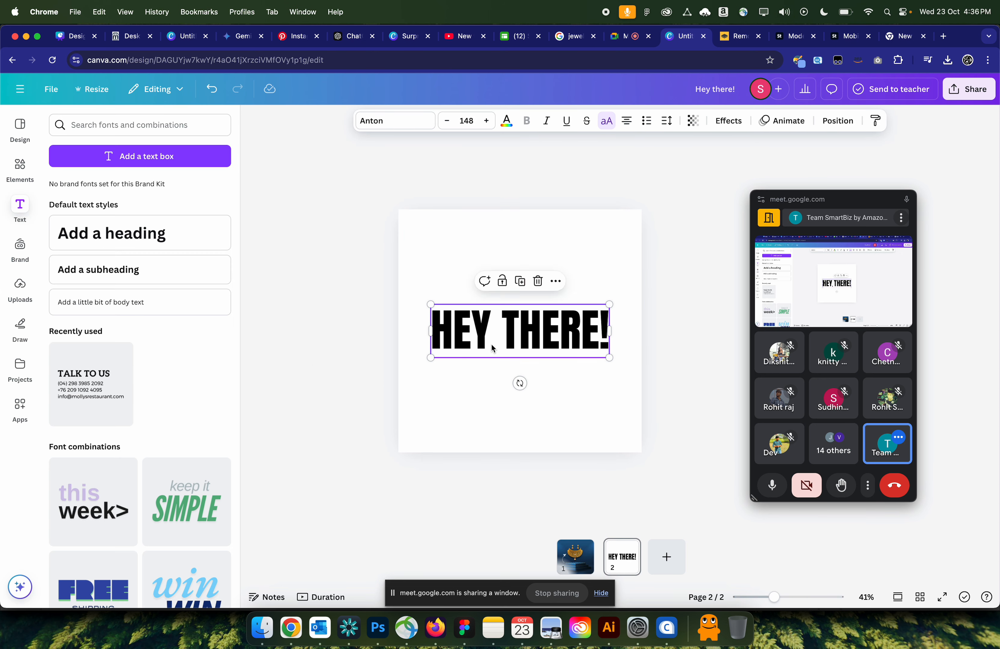
click(506, 122)
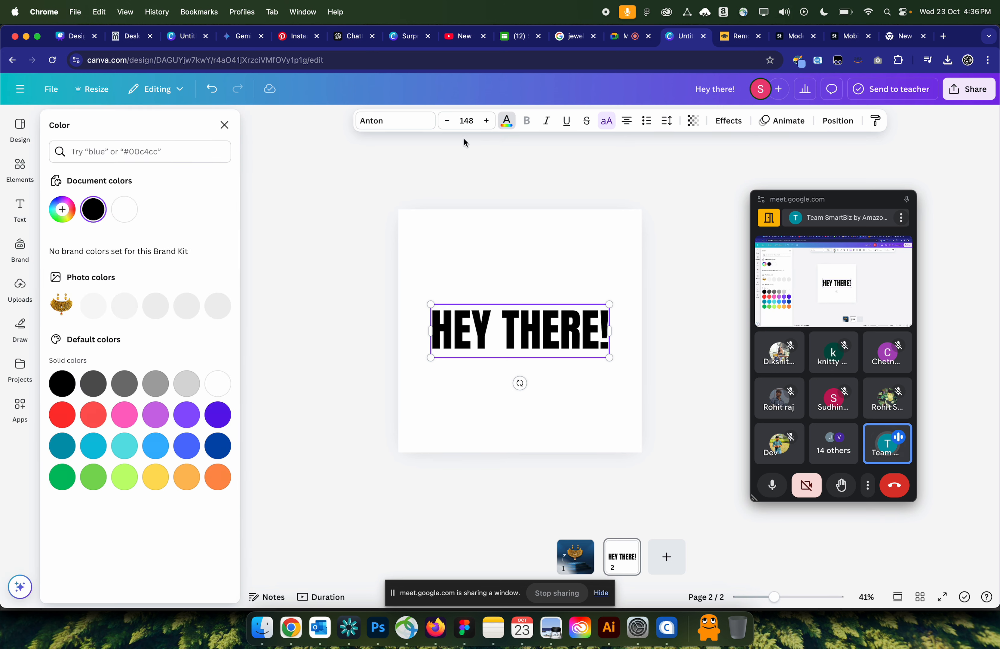
click(125, 414)
key(Escape)
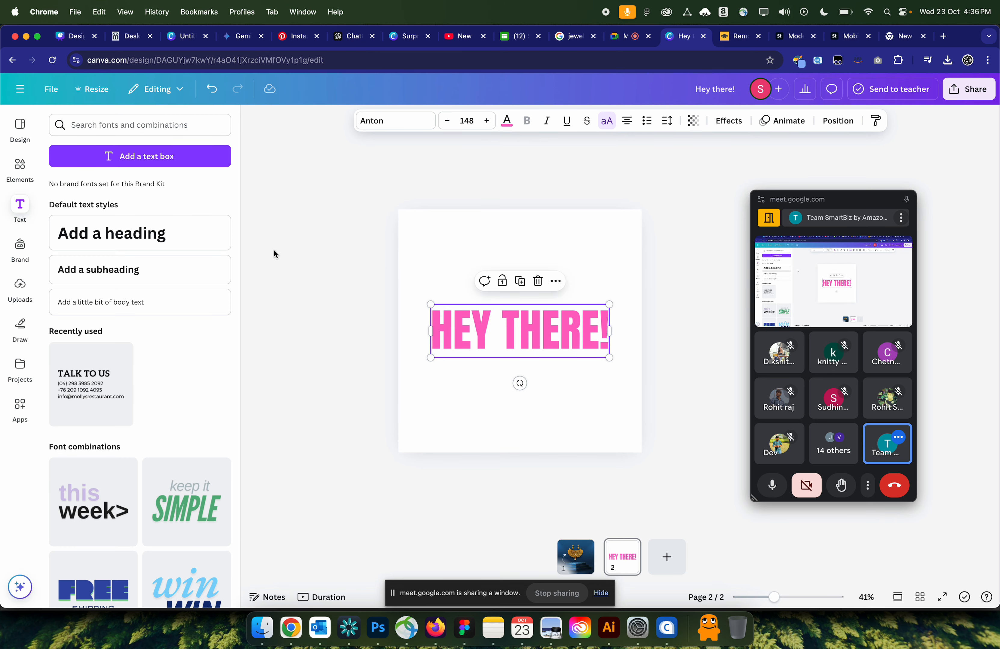
key(Escape)
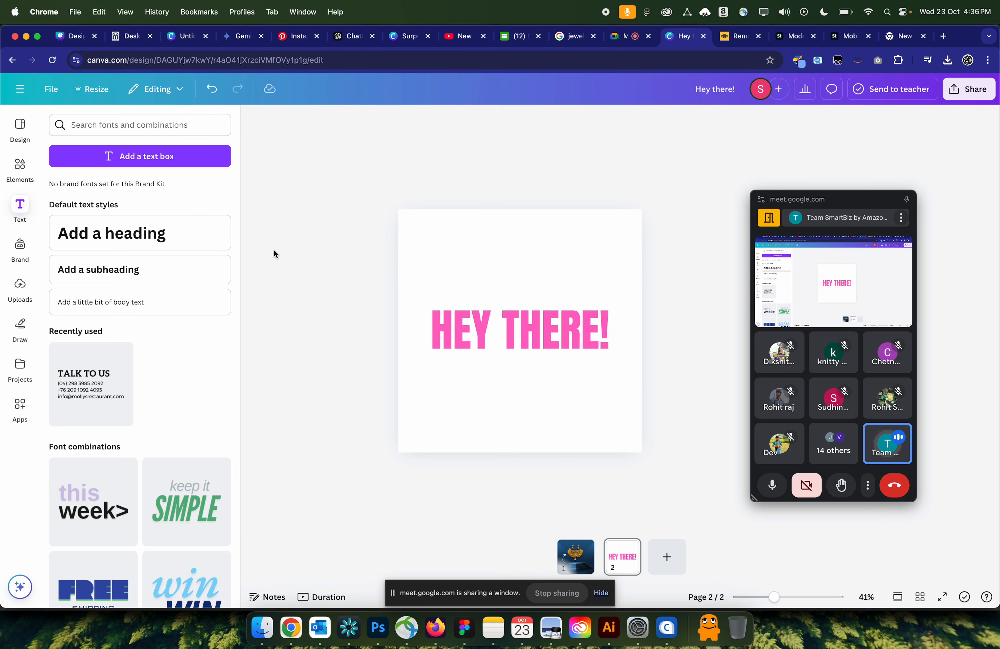
- Set the background color of the HEY THERE! page to the default solid red
click(456, 268)
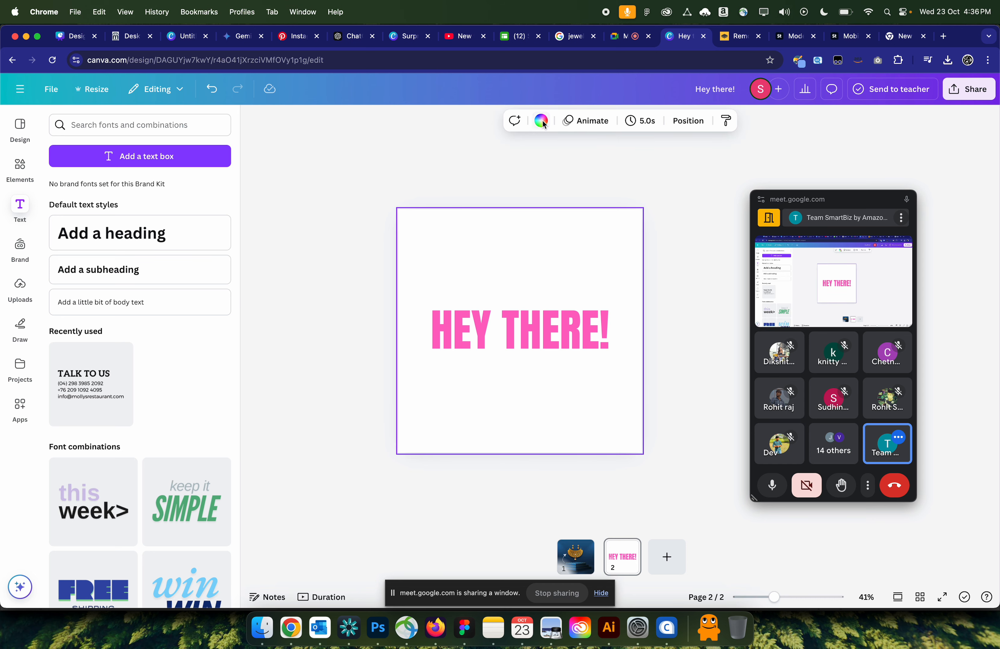
click(542, 122)
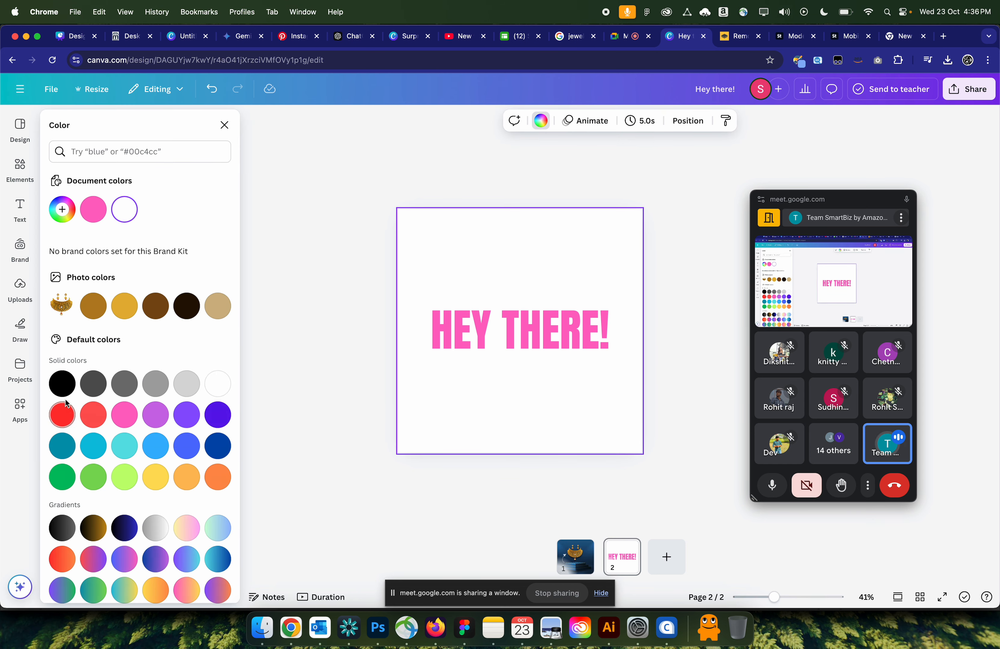
click(68, 409)
- Recolor the HEY THERE! heading, trying the near-black photo color before settling on white
click(498, 338)
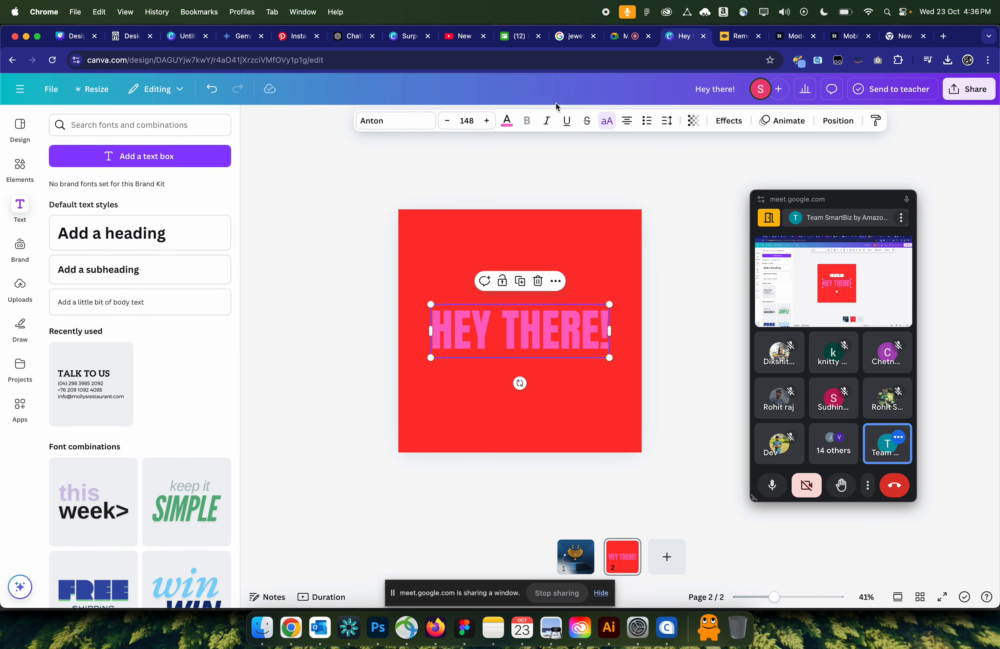
click(507, 120)
click(186, 306)
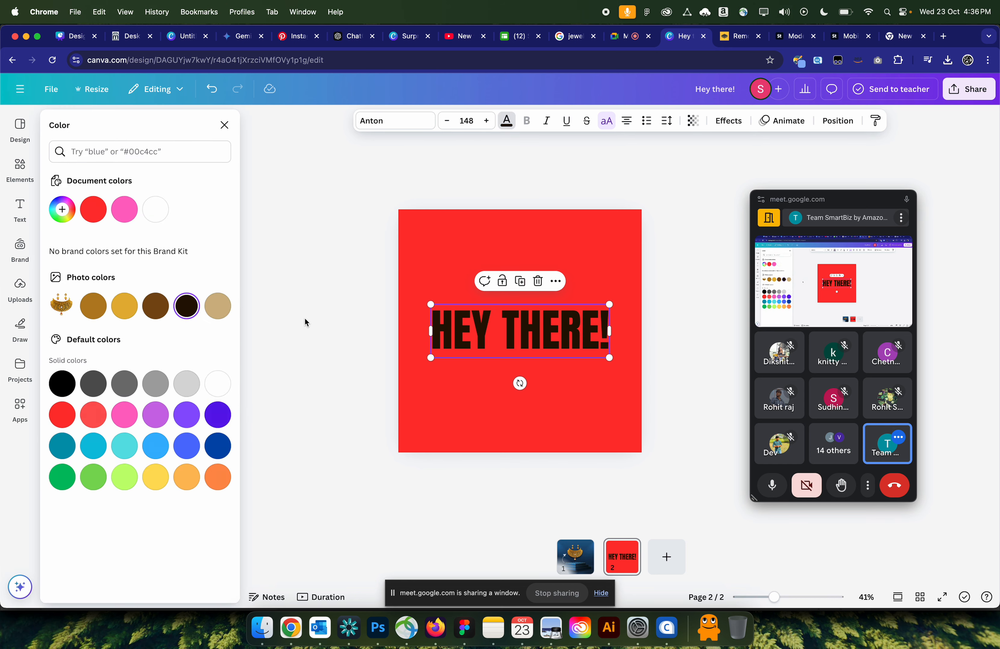
key(Escape)
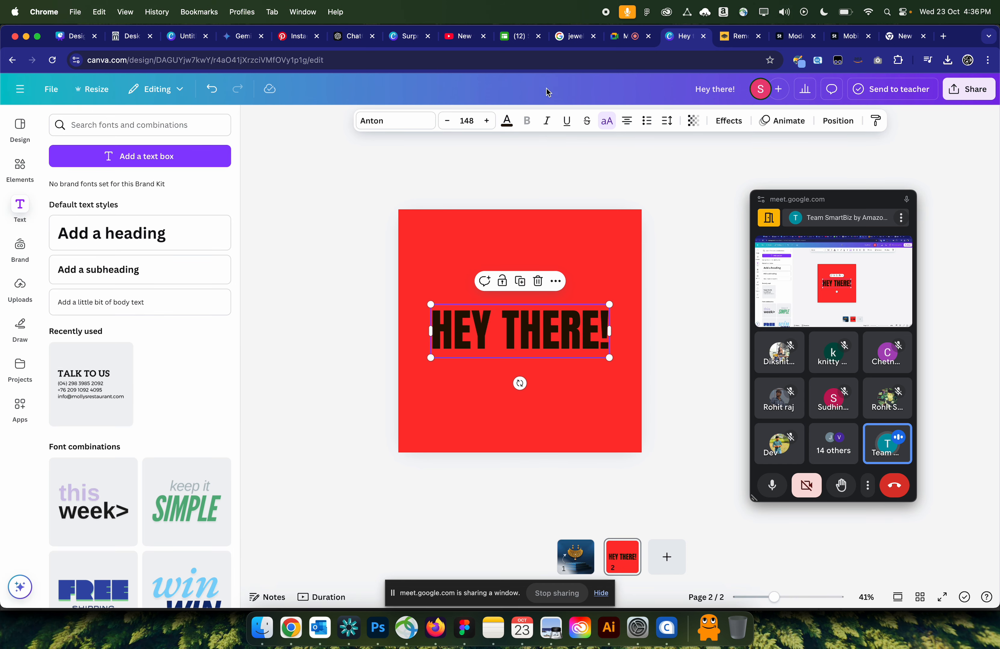
click(507, 120)
click(218, 384)
key(Escape)
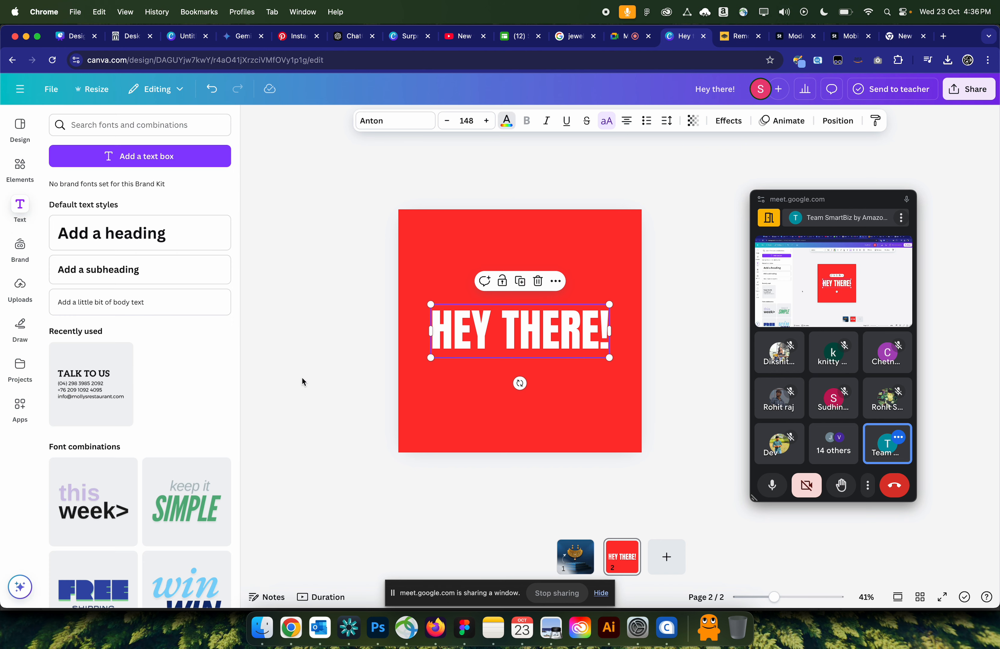
click(302, 378)
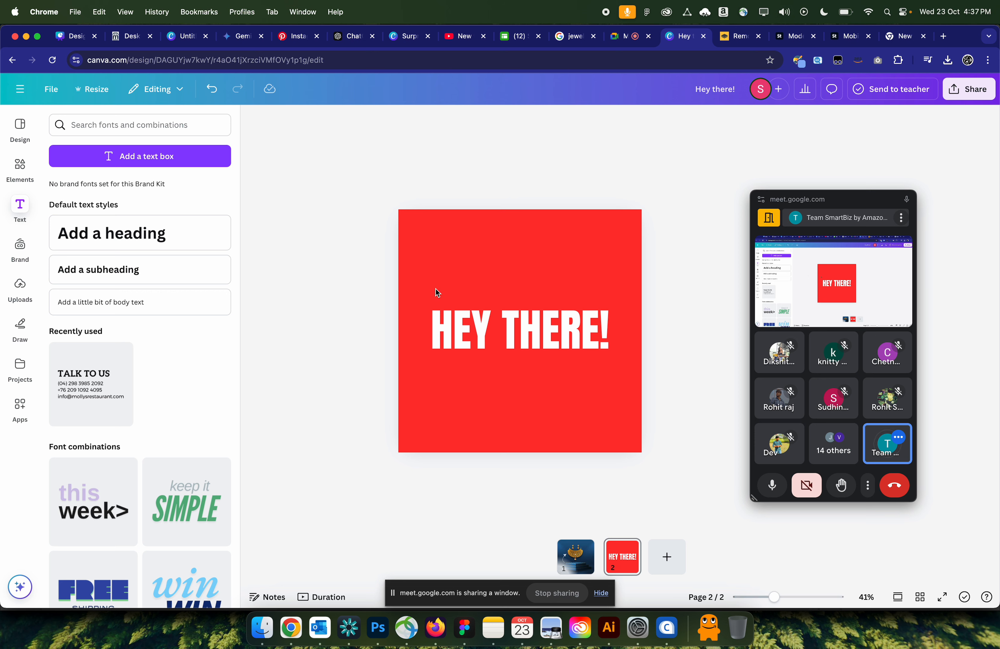
- Try the default purple and dark violet as the HEY THERE! page background, then settle on the mid-green
click(476, 287)
click(541, 121)
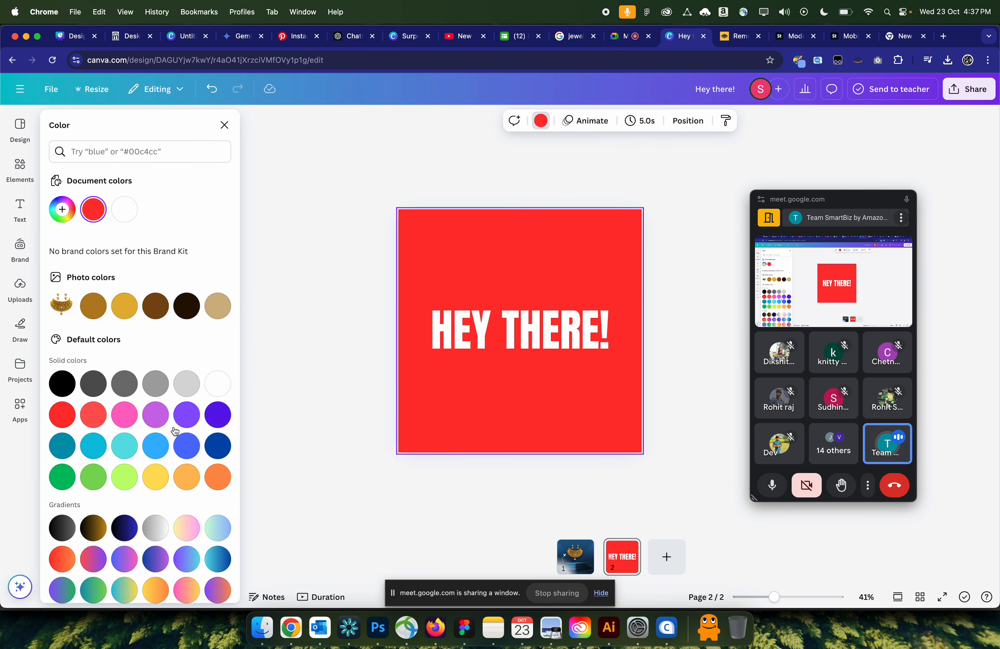
click(187, 415)
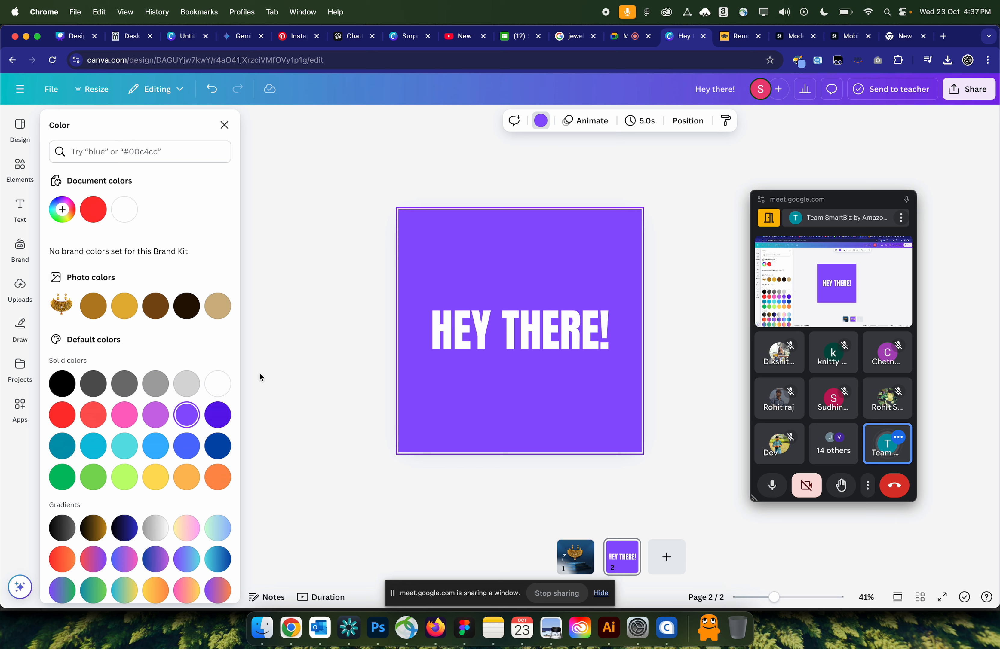
click(216, 418)
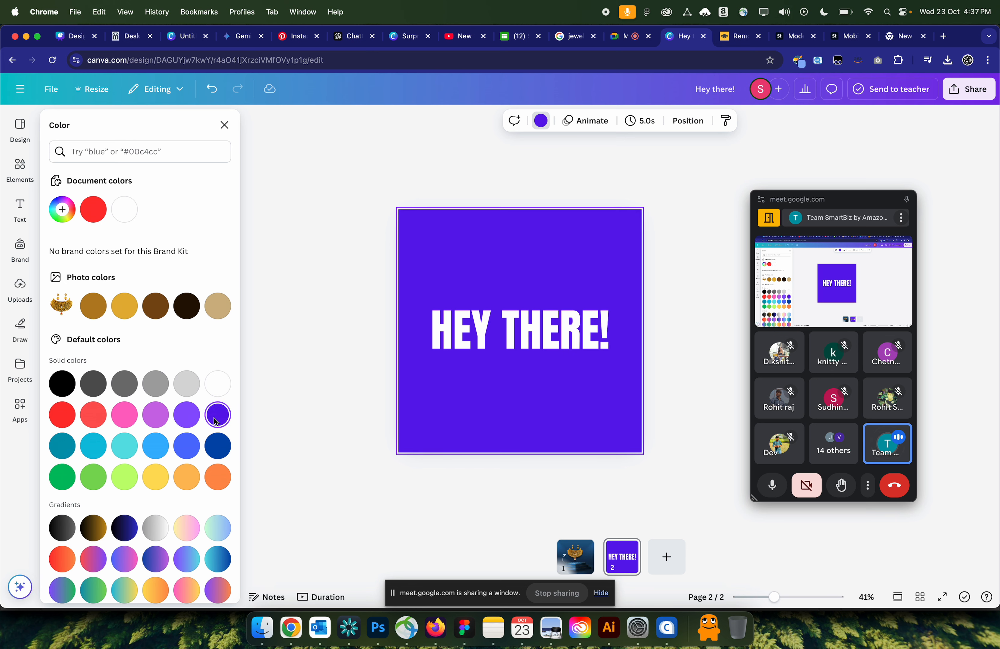
click(93, 479)
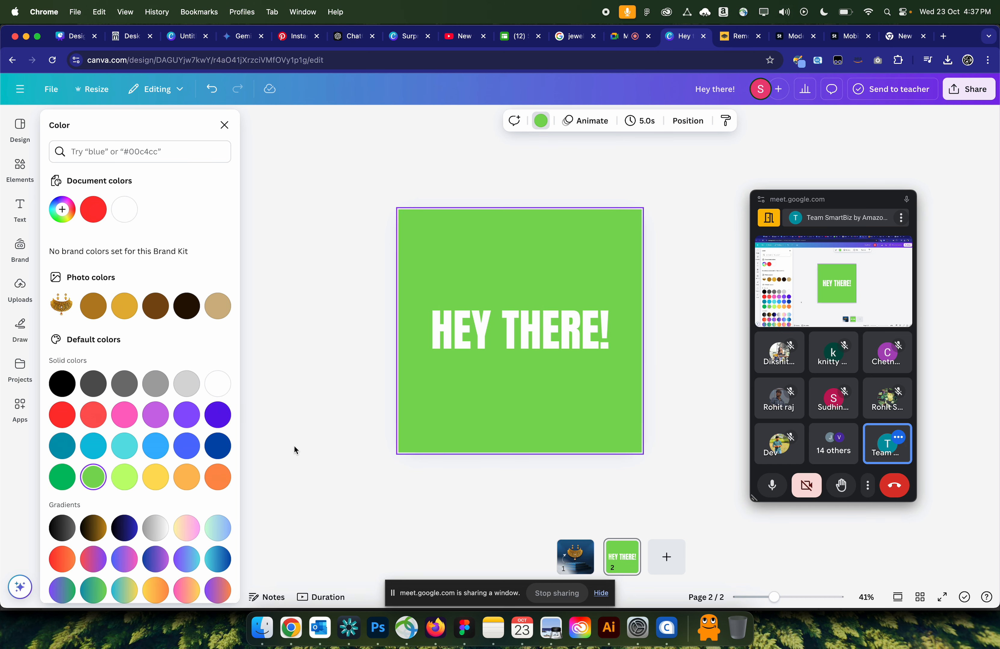
- Switch to the Design Session presentation, present it full screen up to slide 15, Creating Headers for Listings, and exit full screen
click(70, 37)
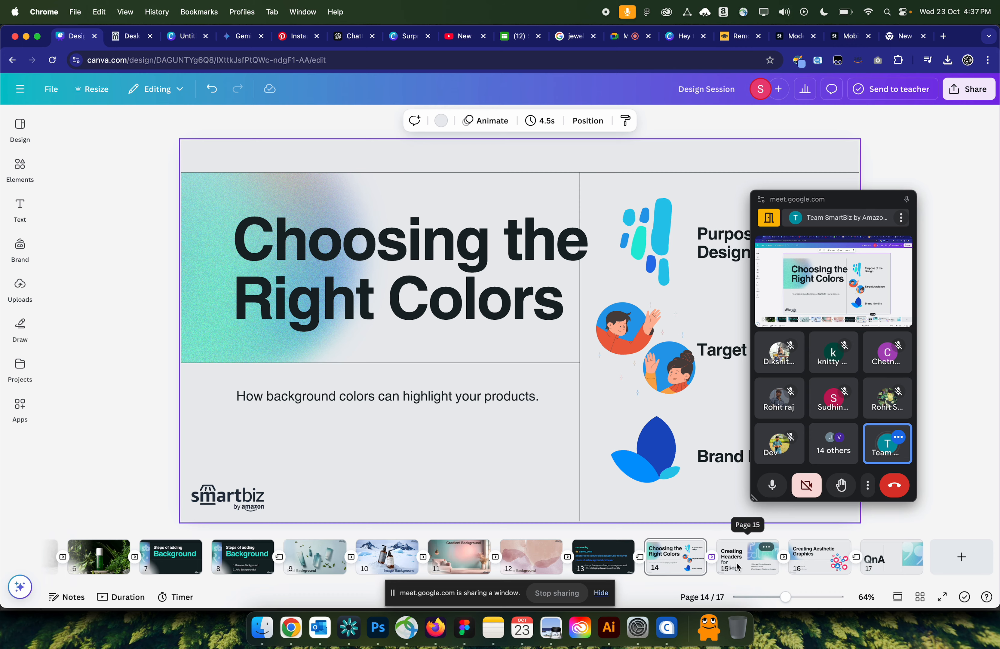
click(918, 595)
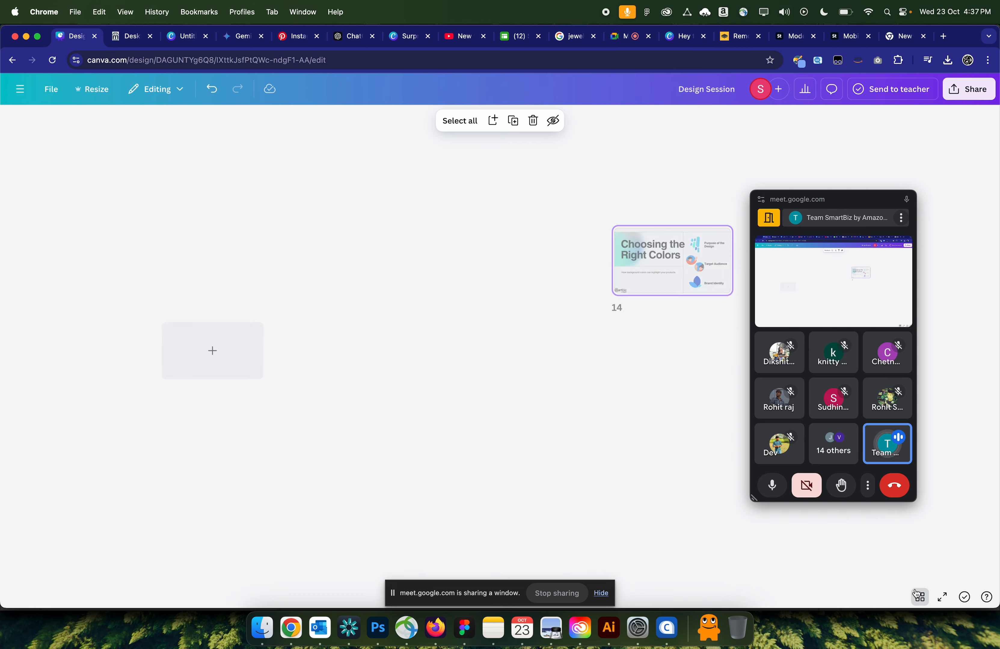
click(923, 598)
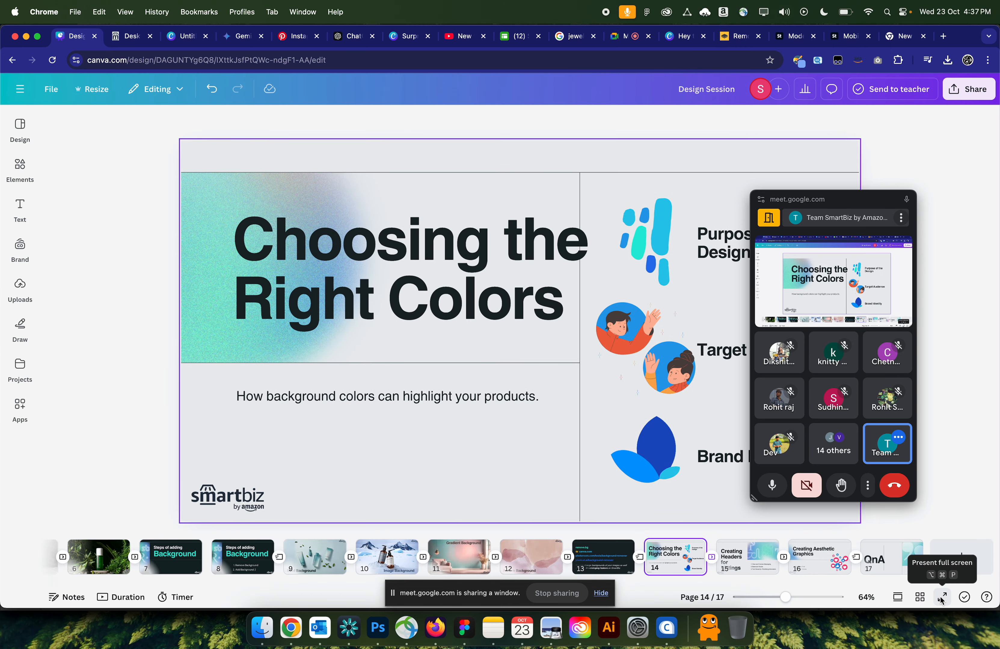
click(941, 598)
click(872, 536)
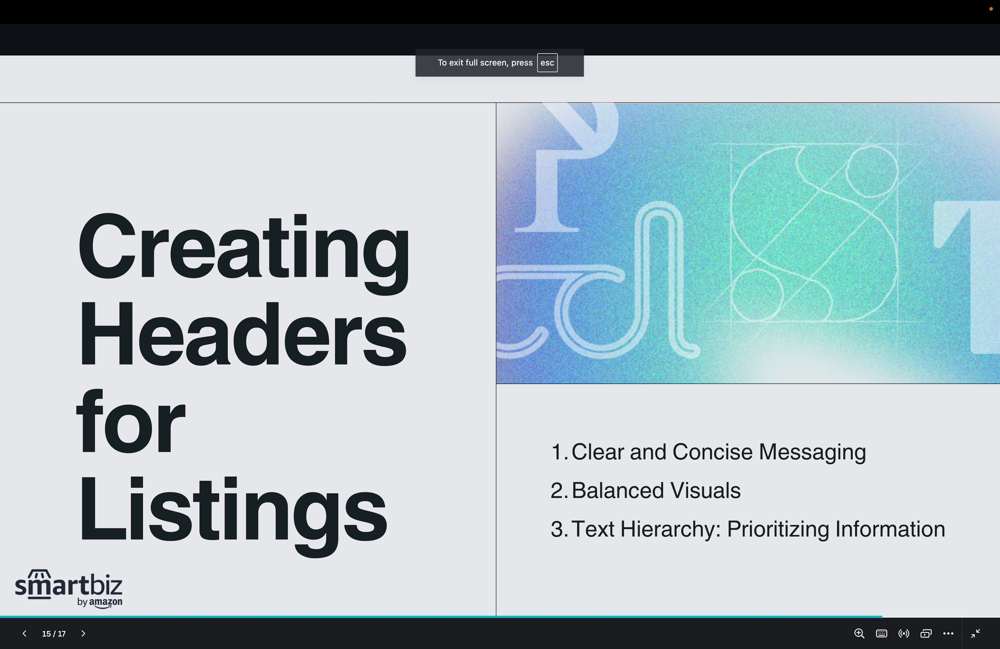
key(Escape)
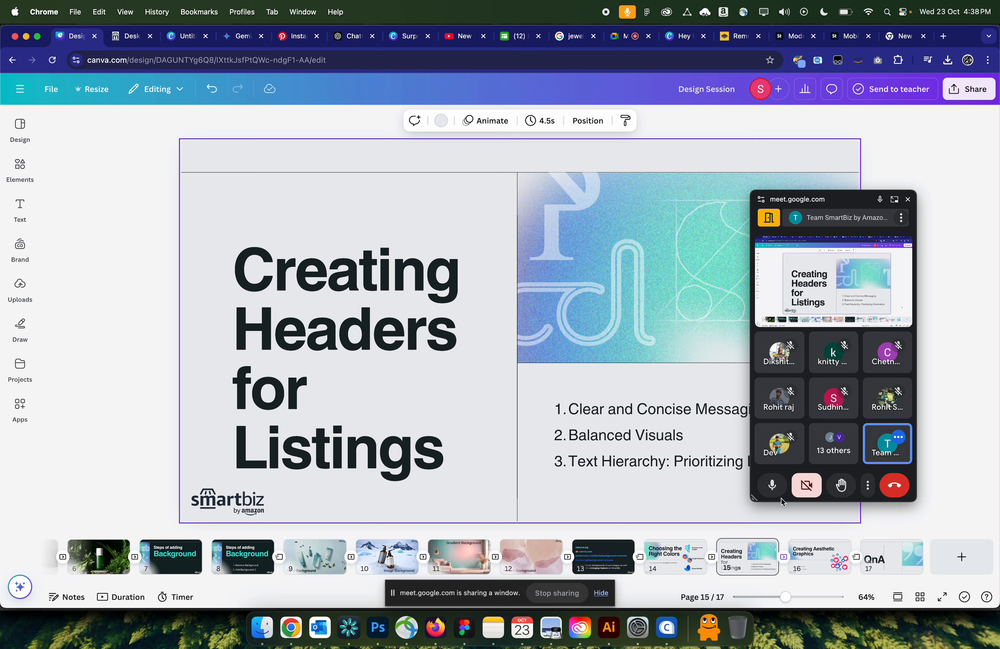
- Mute the Google Meet microphone, unmute it to speak, and mute it again
click(765, 498)
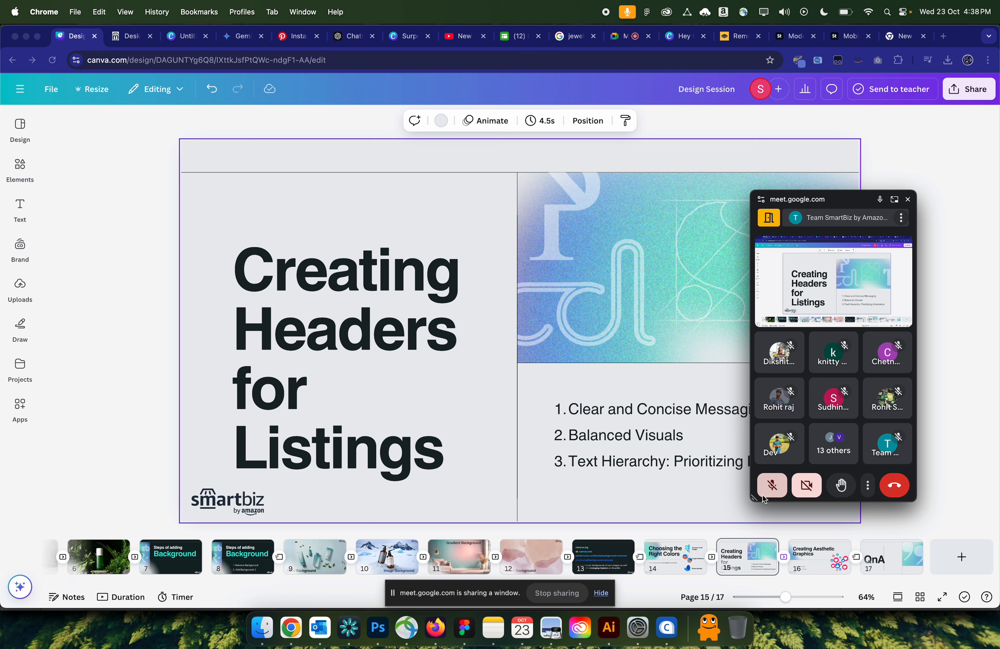
click(763, 492)
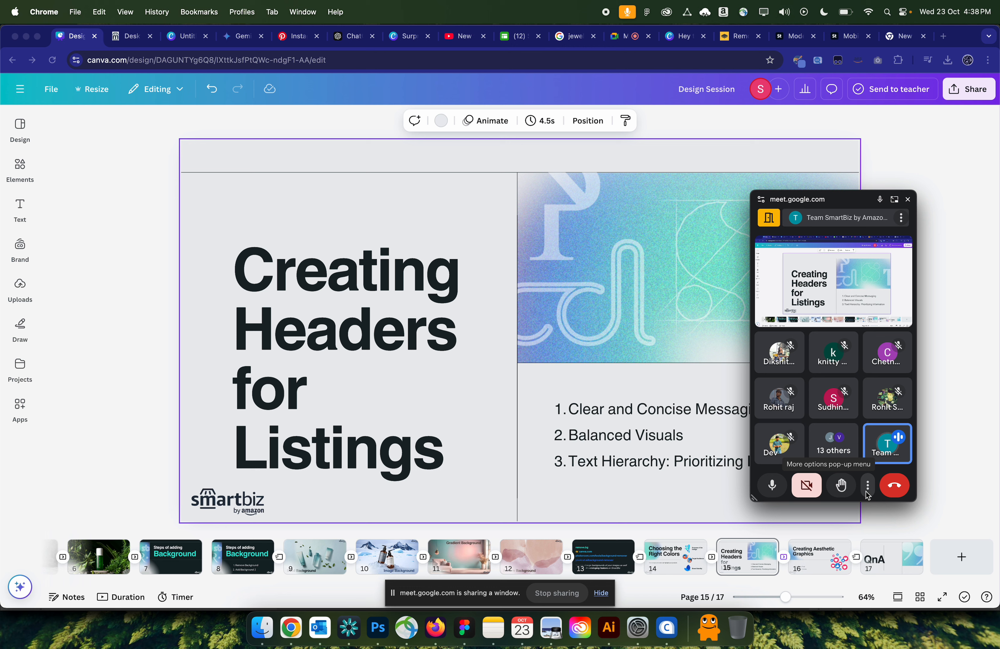
click(773, 489)
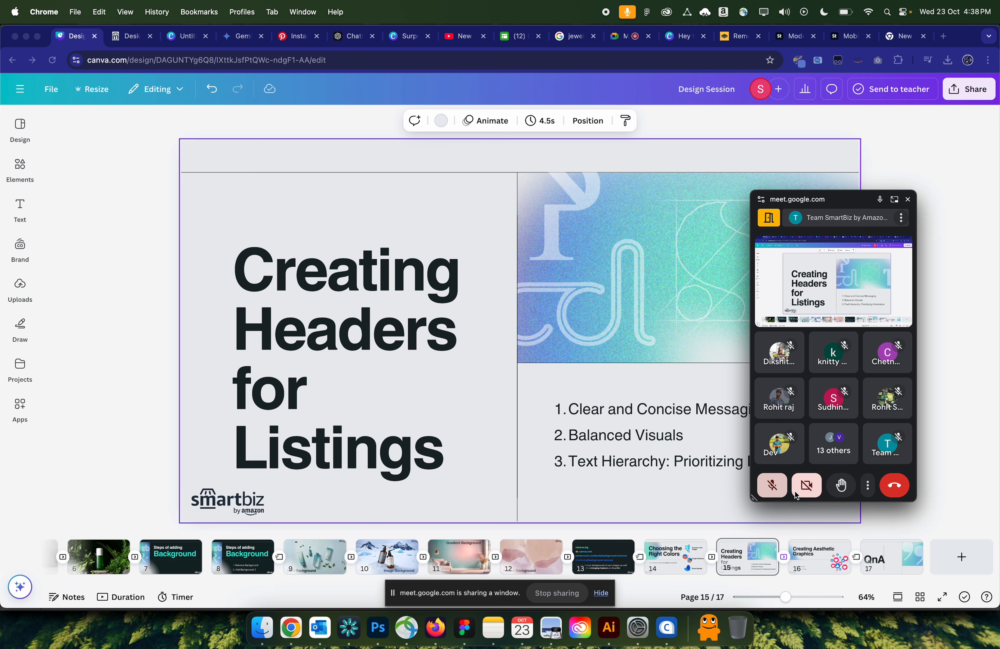
- Return to the full Google Meet call, dismiss the infinity mirror warning, and unmute the microphone
click(893, 199)
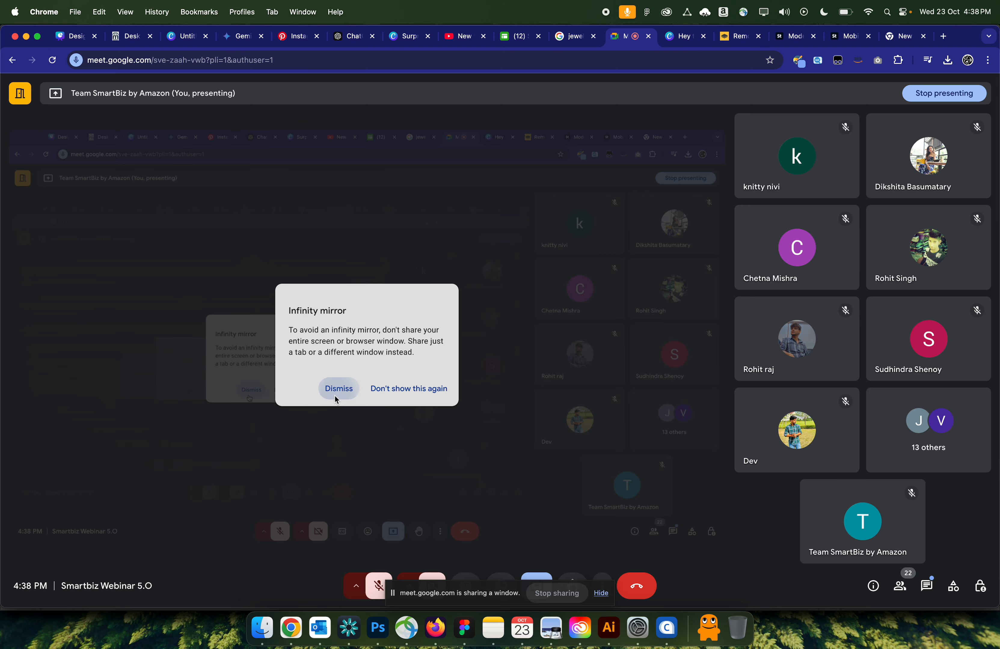
click(335, 396)
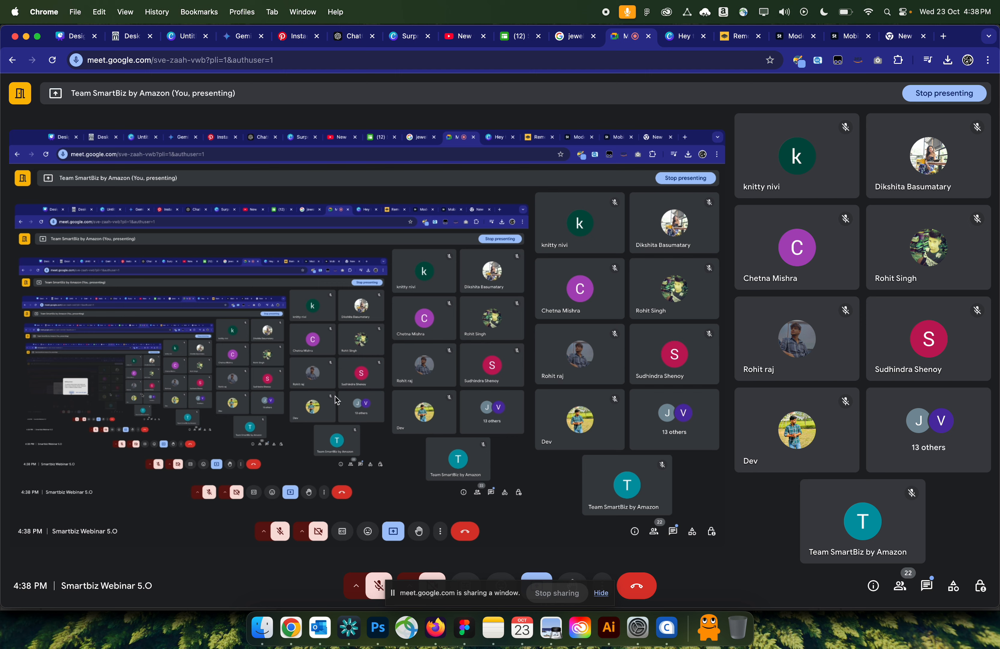
click(377, 585)
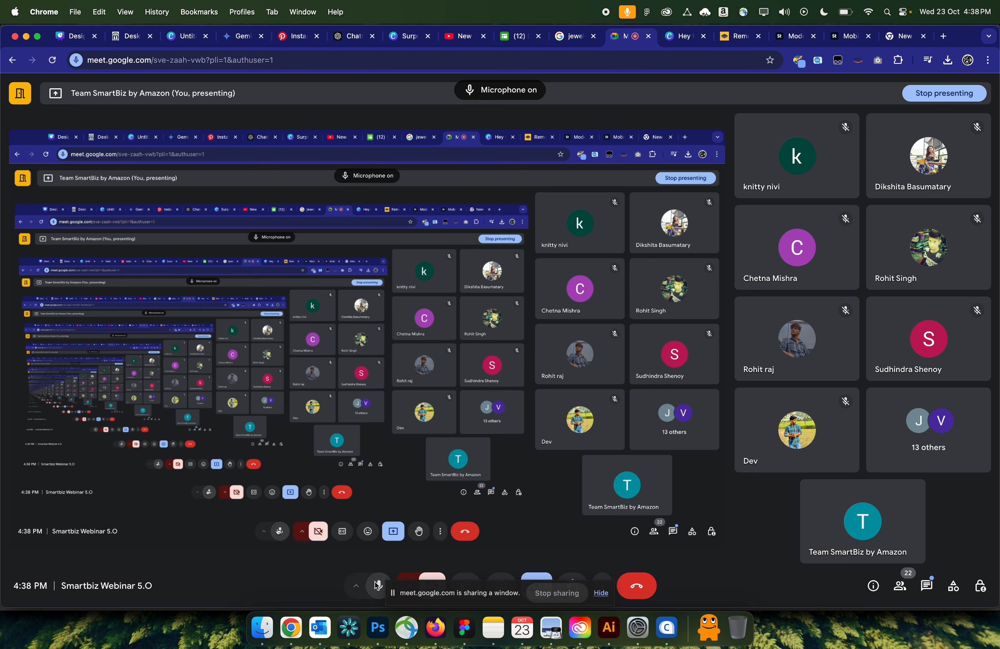
- Switch to the SmartBiz theme editor for the Craftsybee store and exit it, discarding the changes
click(174, 38)
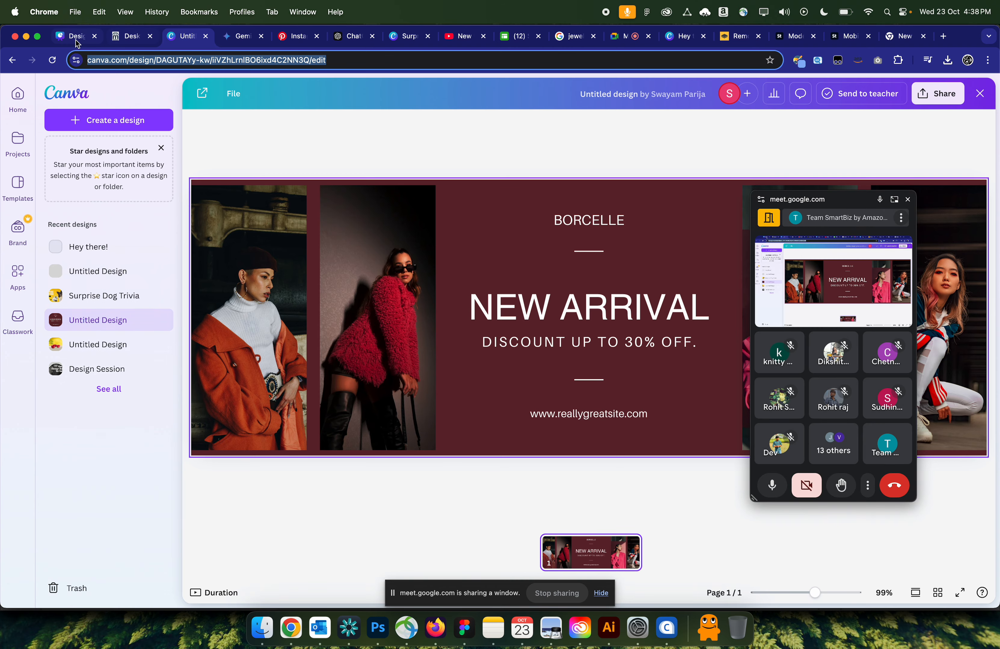
click(76, 41)
click(122, 41)
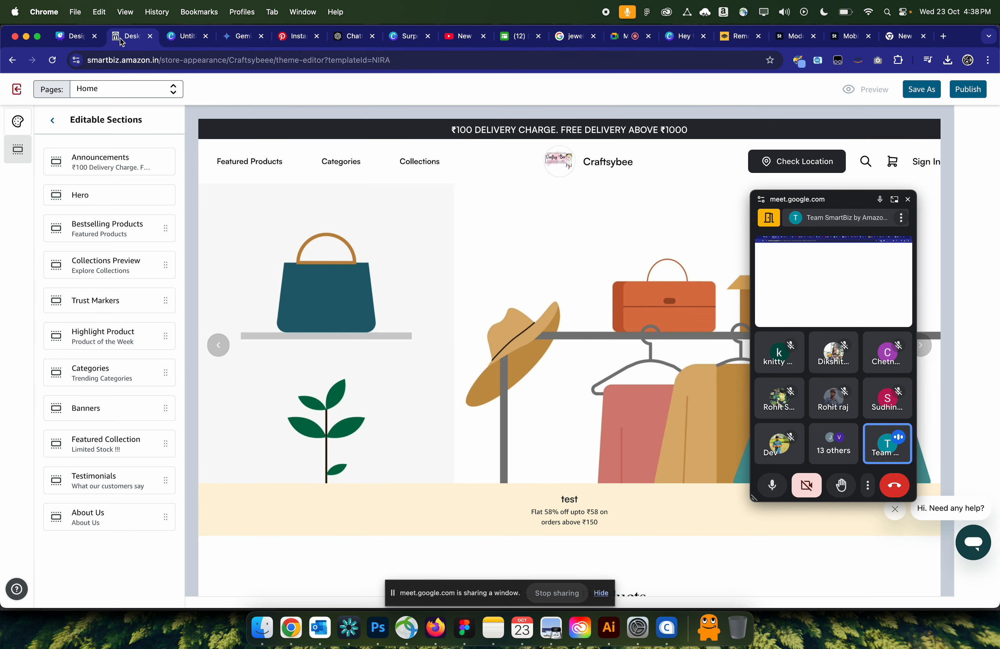
click(19, 89)
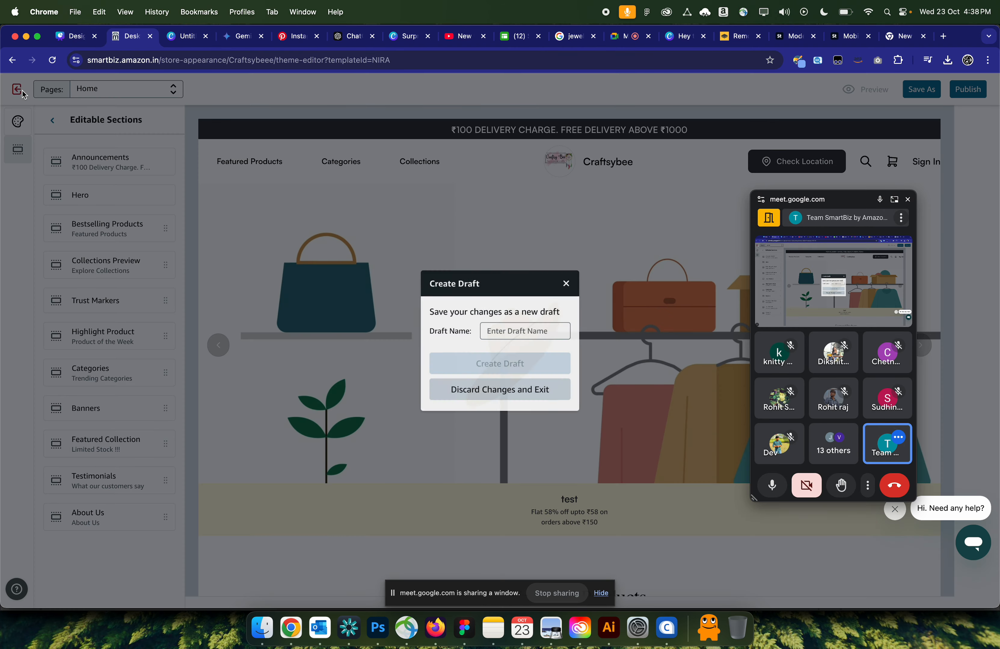
click(475, 392)
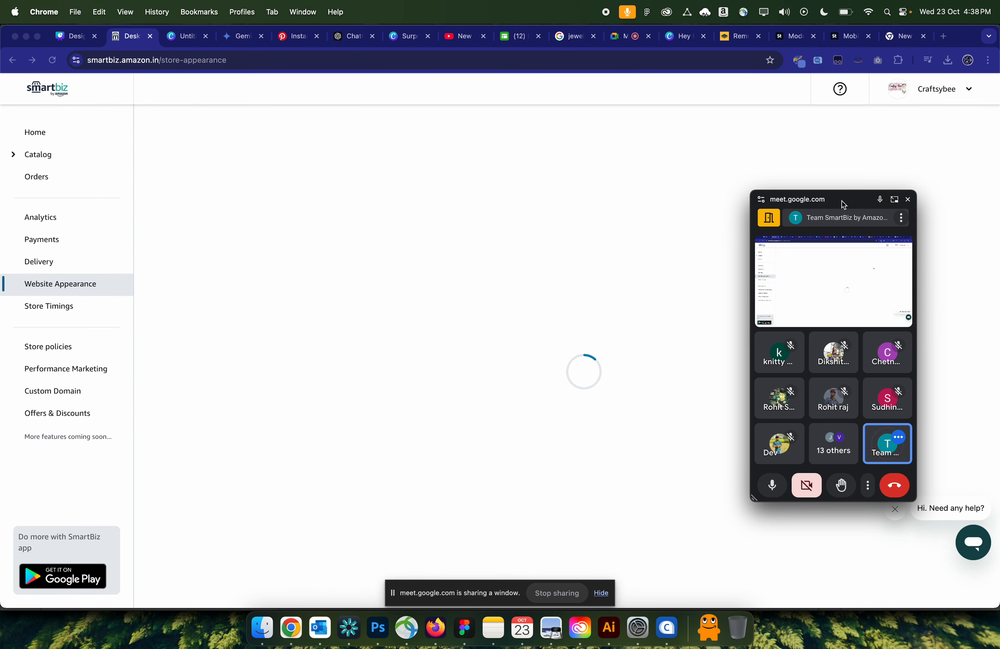
- Look through the drafts and available themes on the Website Appearance page, keeping the floating meeting window out of the way
drag(841, 201, 853, 202)
click(93, 285)
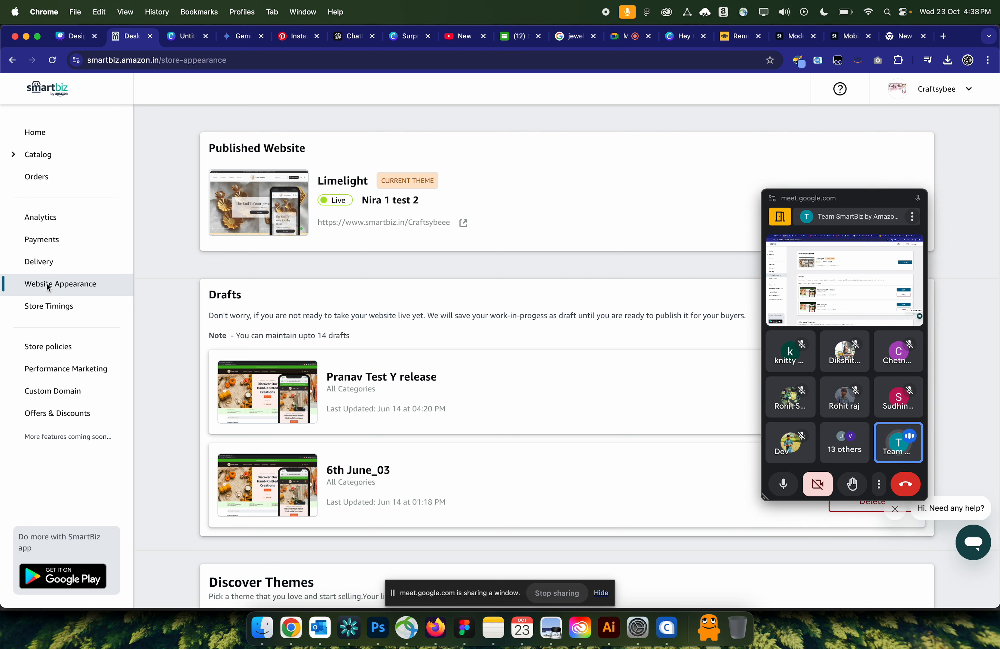
drag(870, 201, 230, 241)
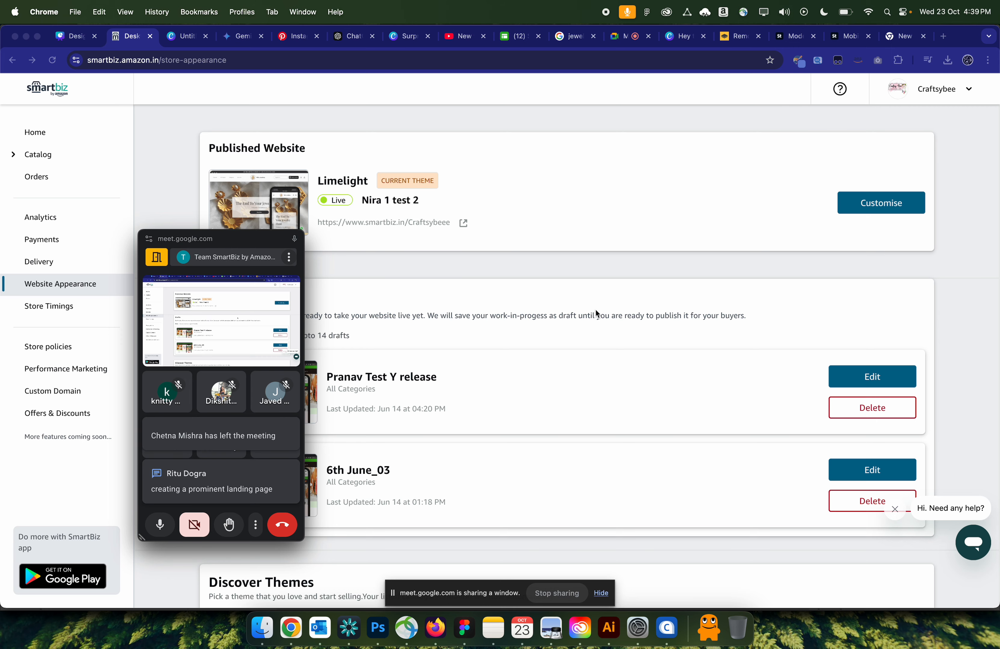
scroll(595, 309, down, 5)
scroll(595, 309, down, 2)
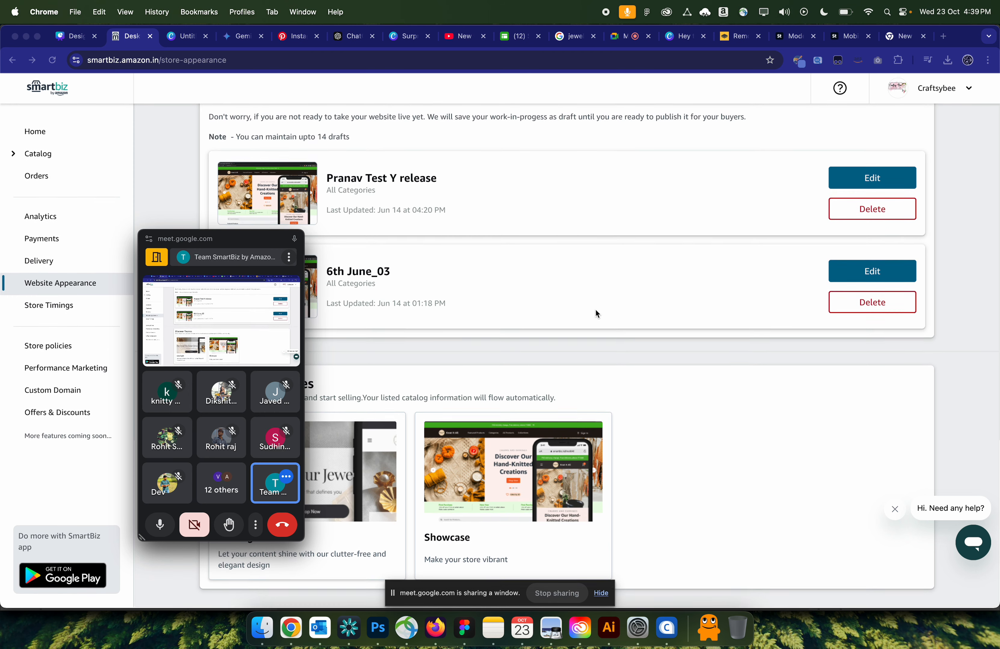
drag(220, 247, 892, 149)
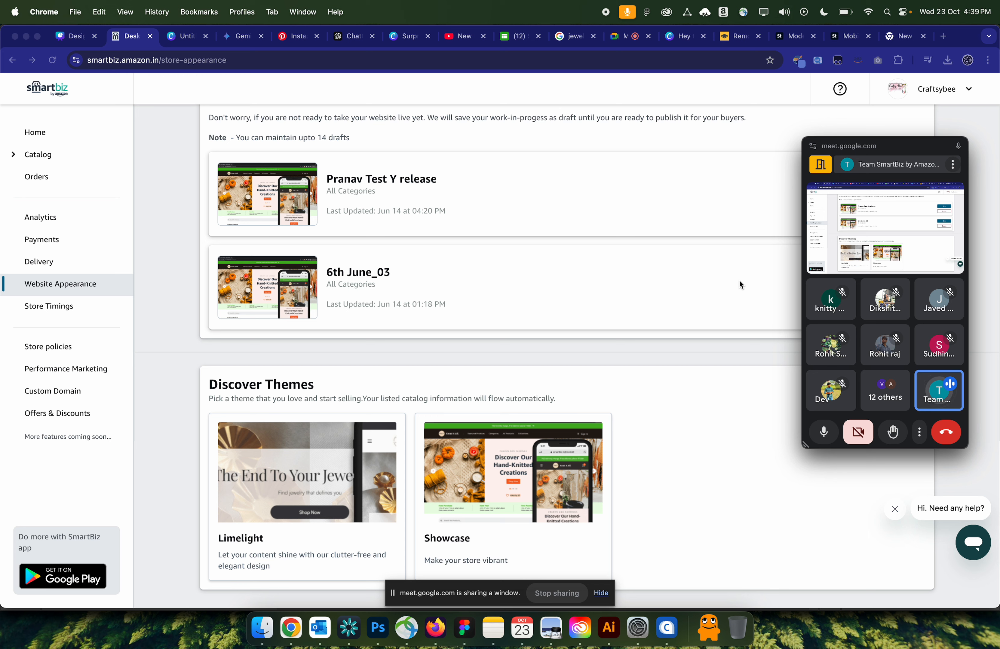
- Try the Limelight theme from Discover Themes and look over its home page in the theme editor
click(312, 458)
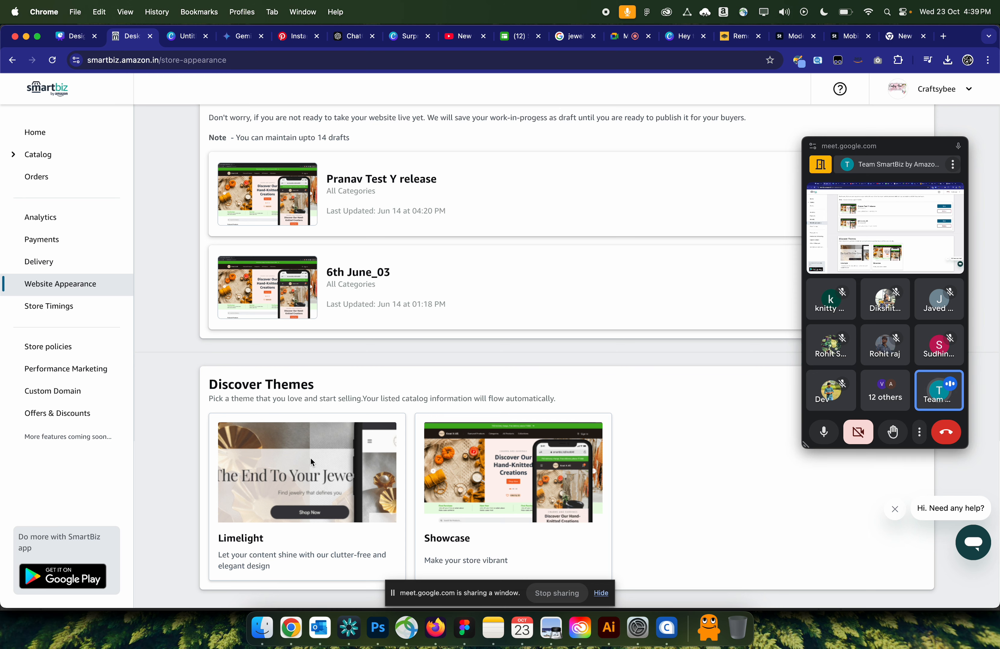
click(311, 459)
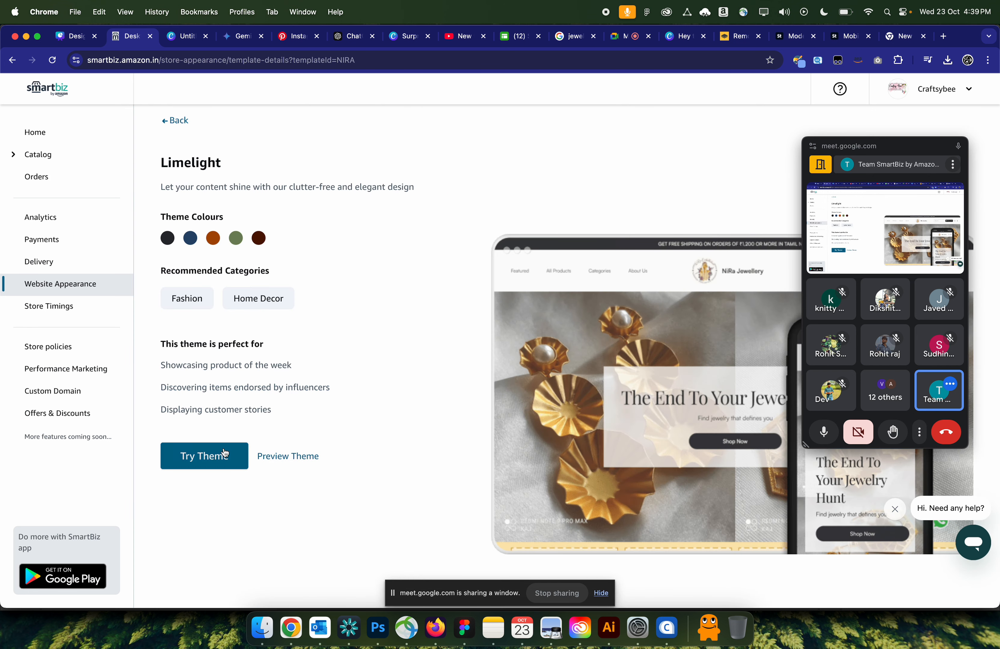
click(200, 463)
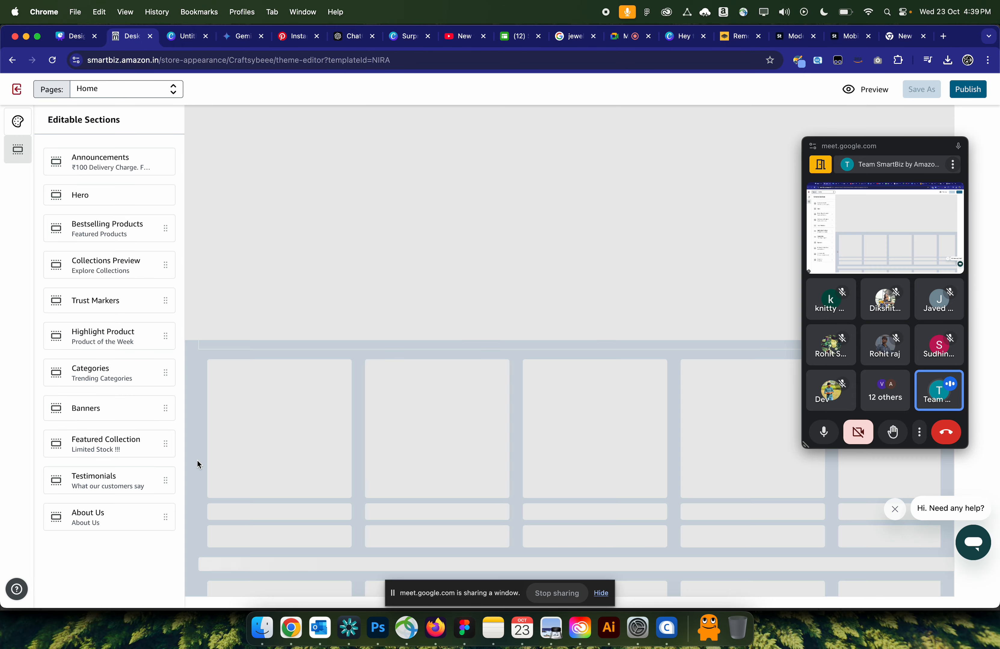
scroll(525, 372, down, 5)
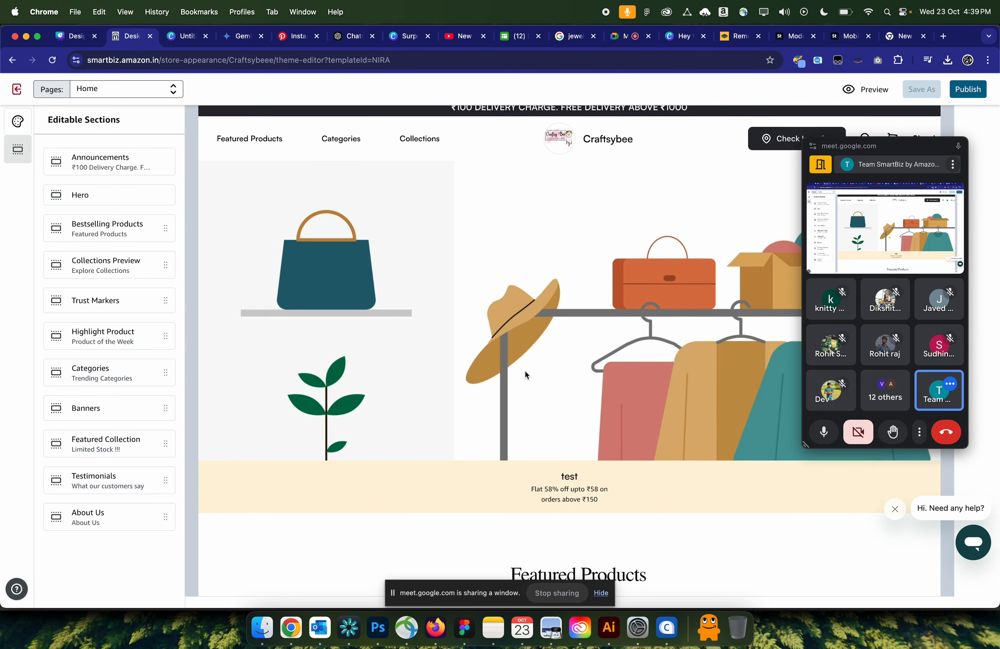
scroll(525, 371, up, 4)
scroll(525, 372, up, 2)
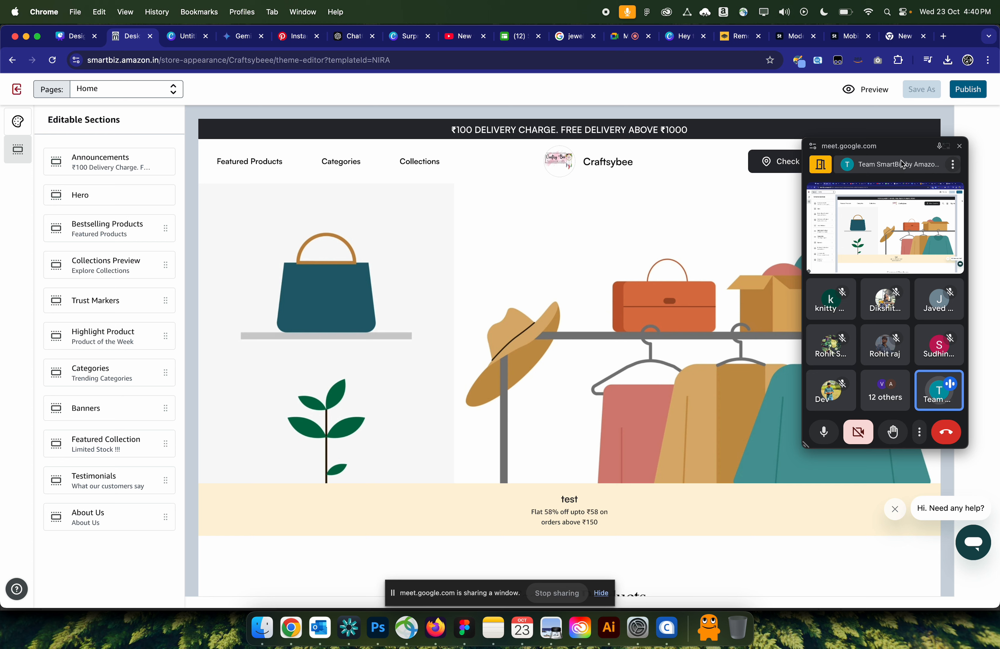
- Move the floating meeting window aside and check the image requirements for the header image of Hero Slide 1 in the Hero section
drag(905, 149, 987, 177)
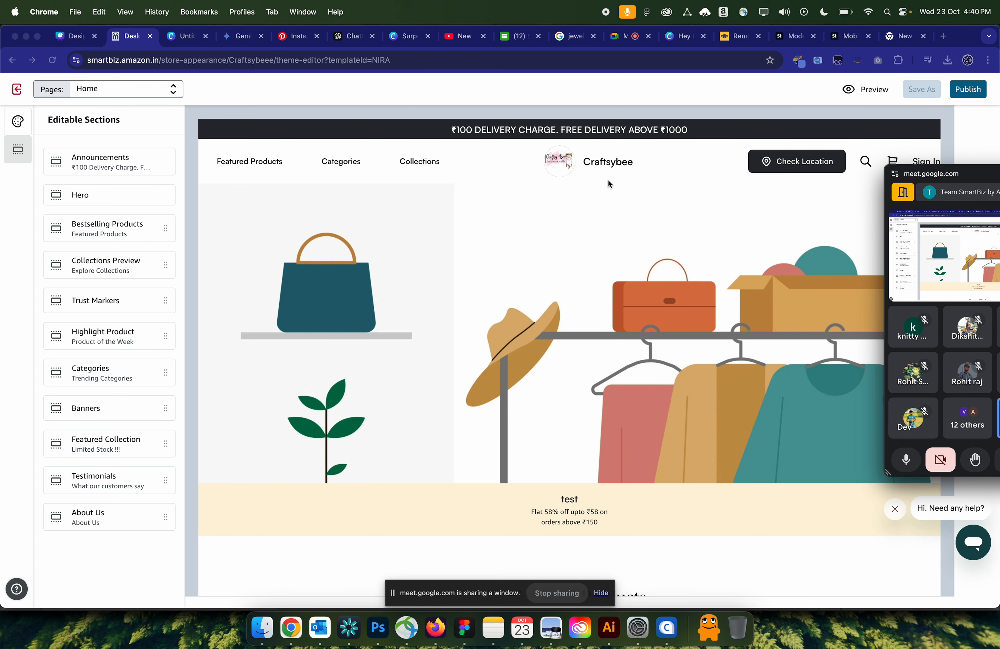
click(78, 201)
click(141, 215)
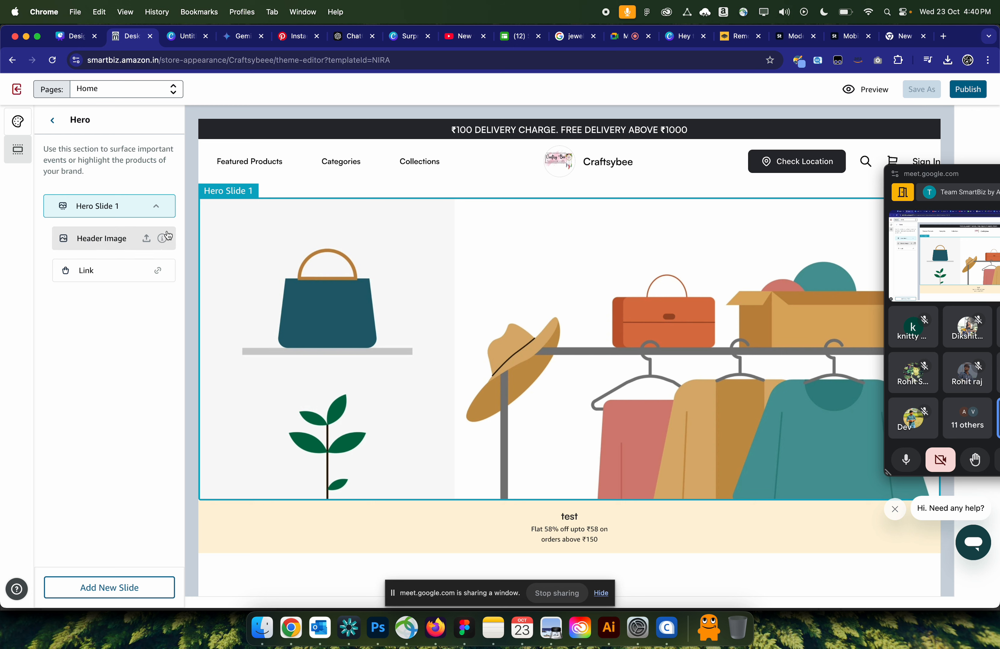
mouse_move(165, 239)
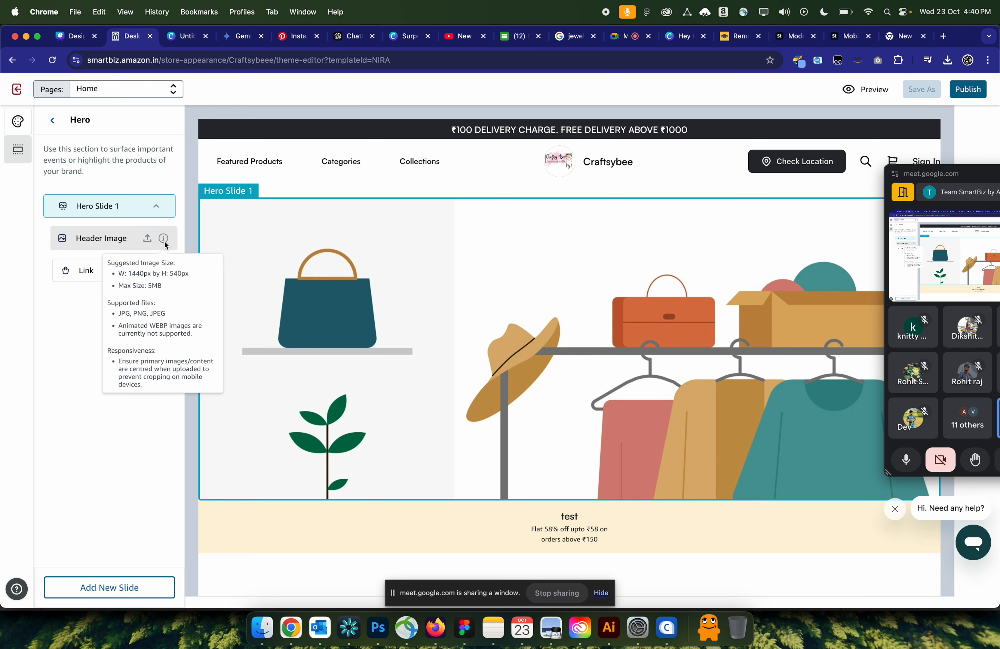
click(165, 245)
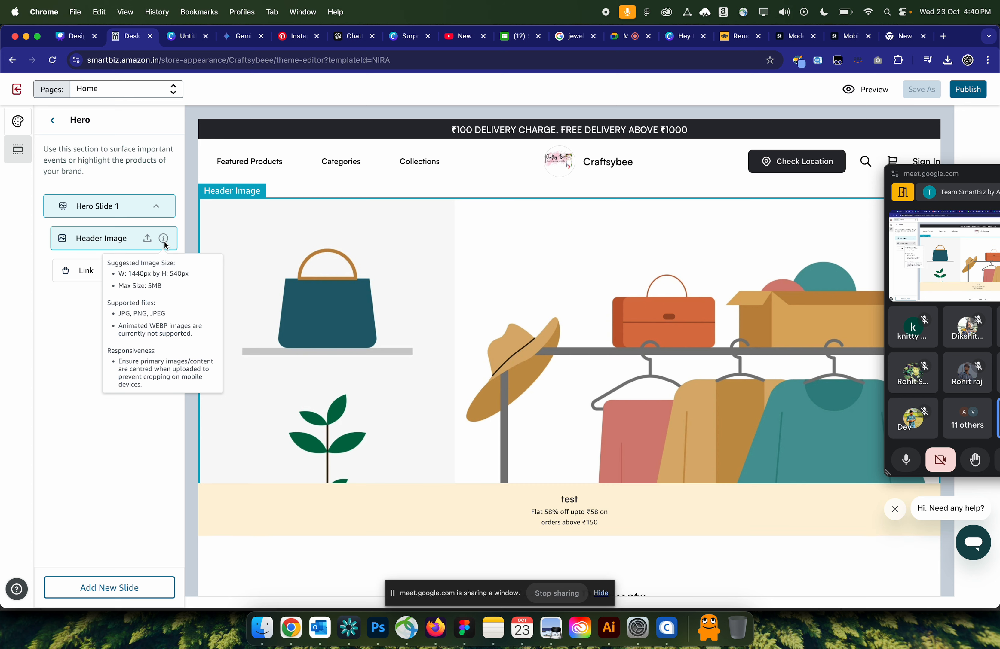
mouse_move(165, 240)
- Switch to the empty browser tab and load canva.com
click(906, 35)
text(canva.com)
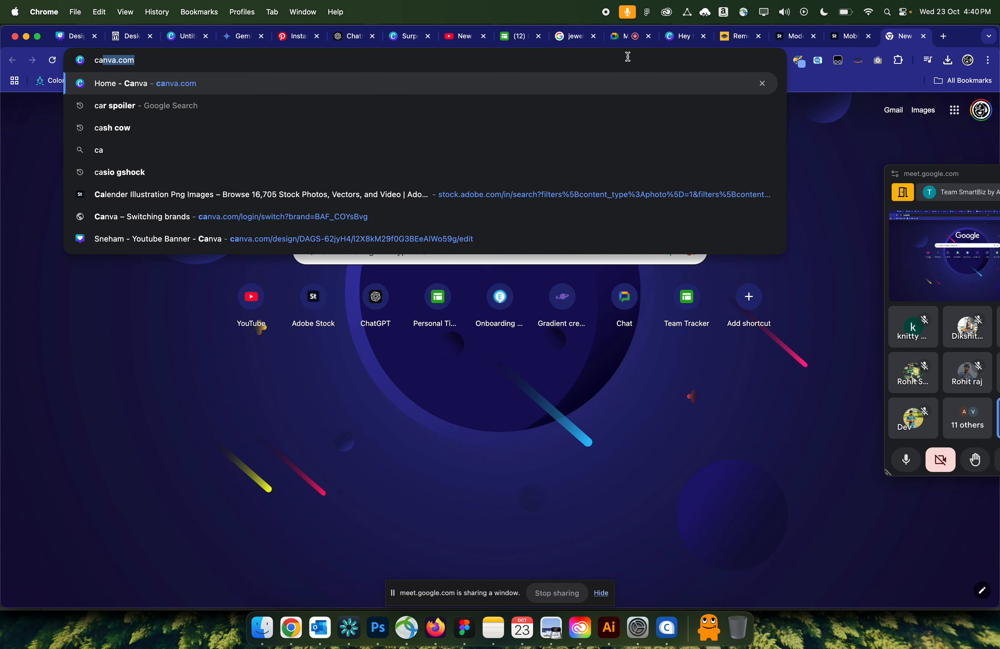
key(Return)
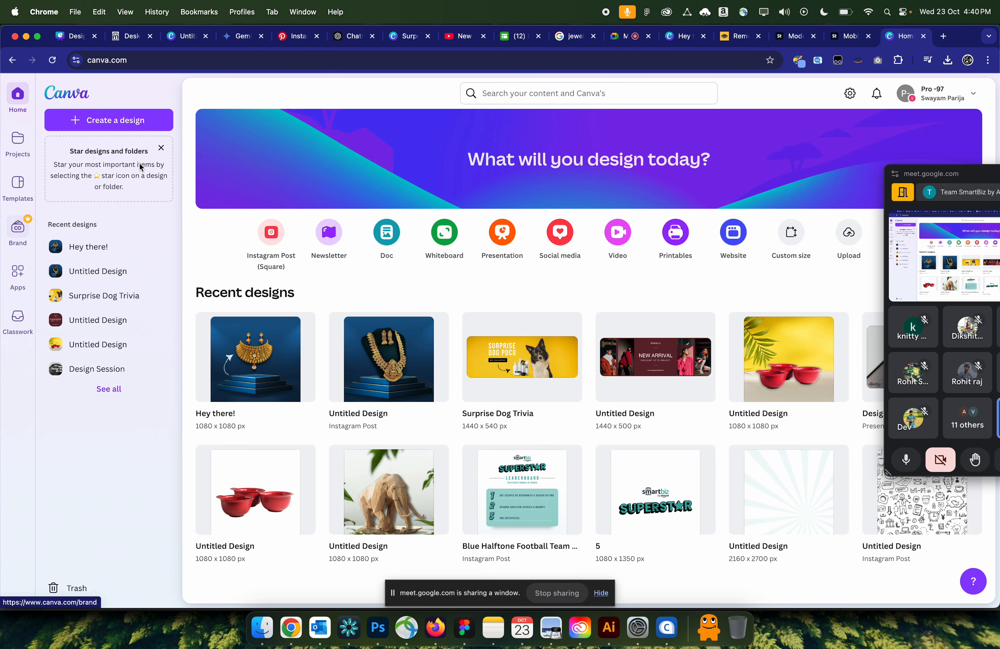
- Create a new custom-size Canva design 1440 px wide and 540 px high
click(112, 127)
click(252, 377)
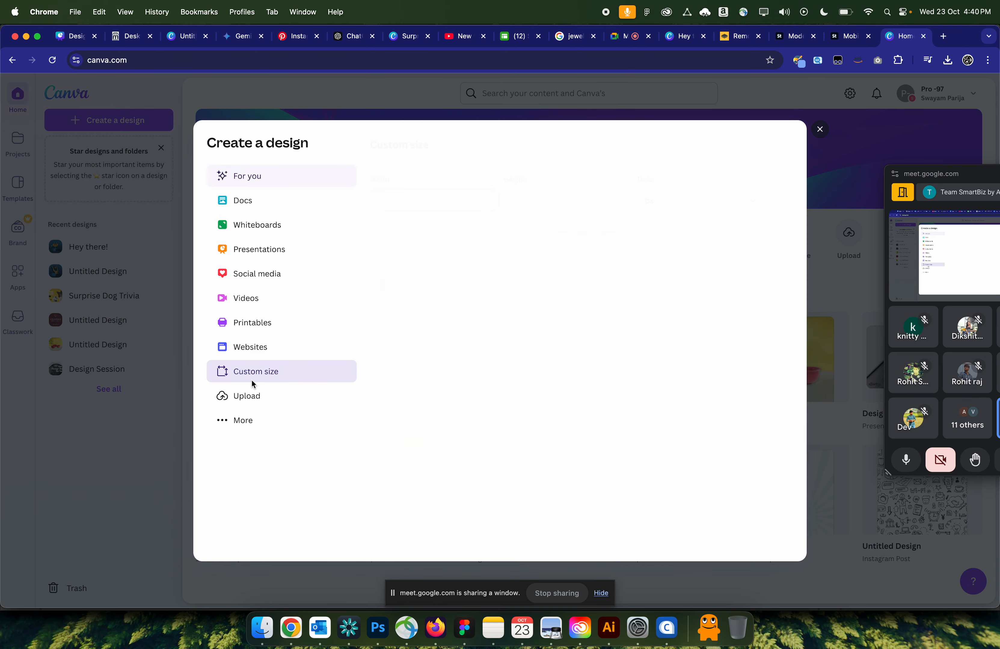
text(1440)
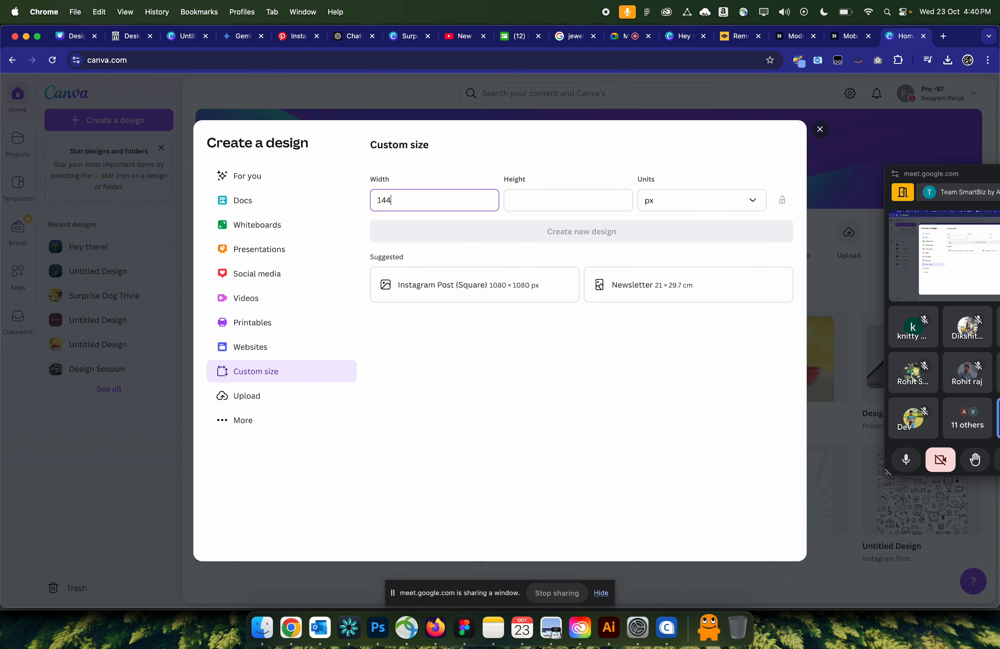
click(528, 207)
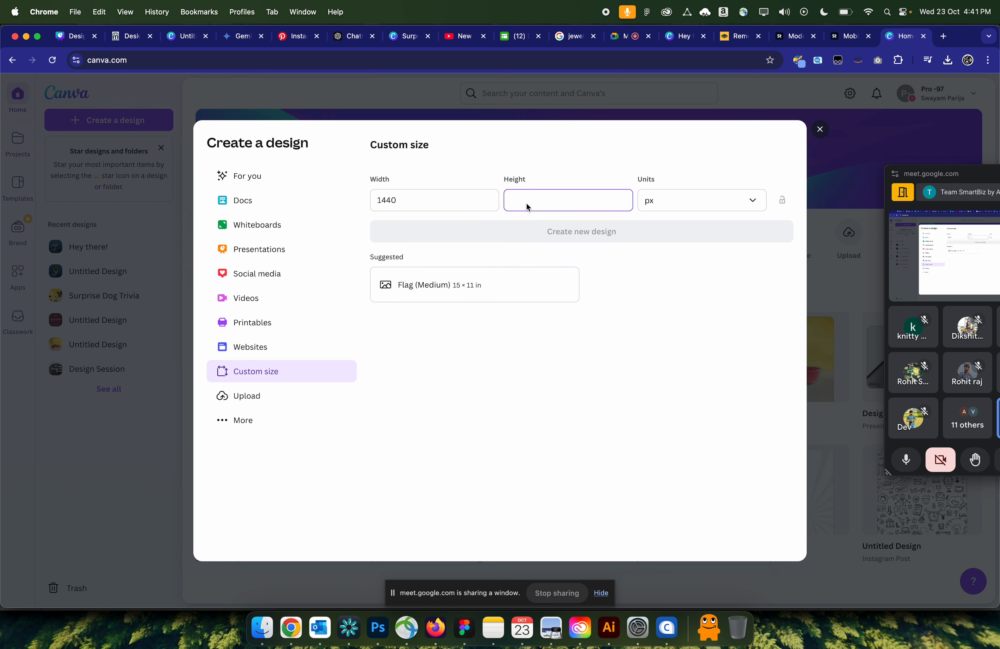
text(4)
key(BackSpace)
text(50)
key(BackSpace)
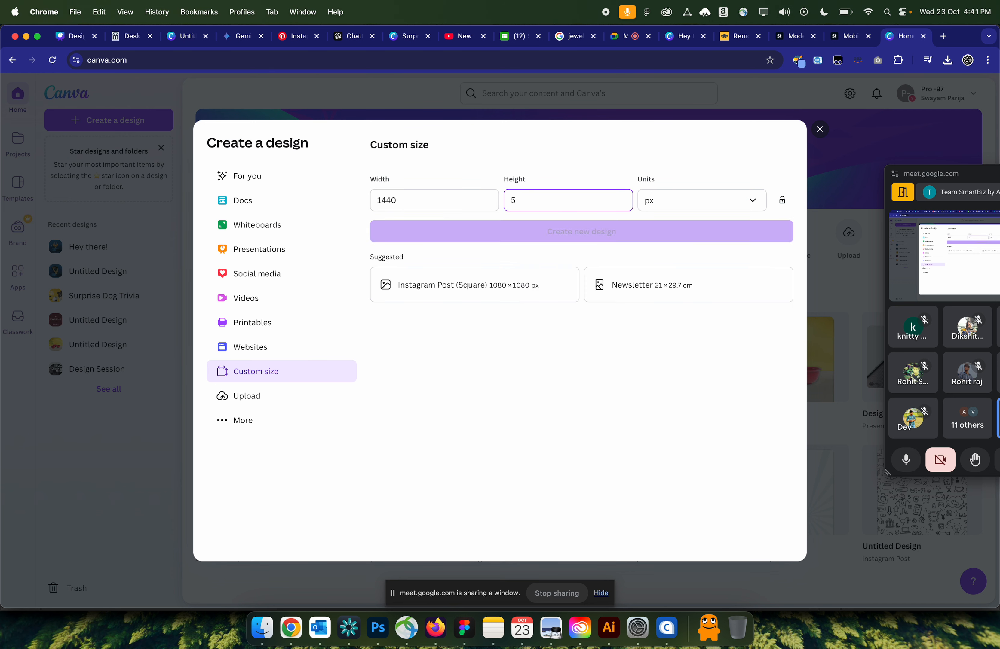
text(40)
click(602, 231)
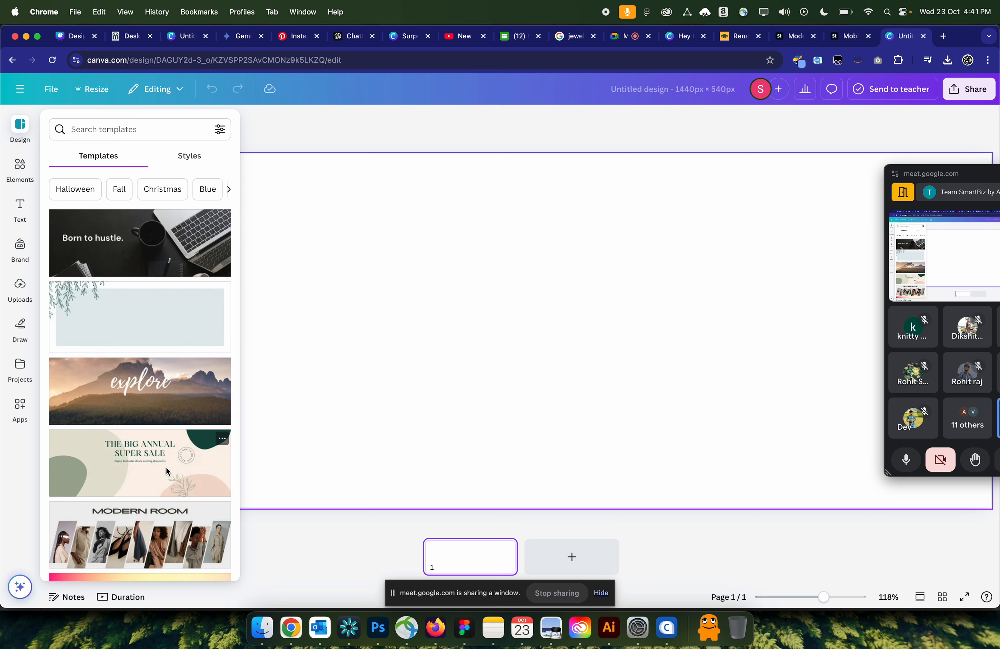
- Browse the templates and apply the Dark Red Photo Collage Personal Facebook Cover to the blank page
scroll(166, 471, down, 7)
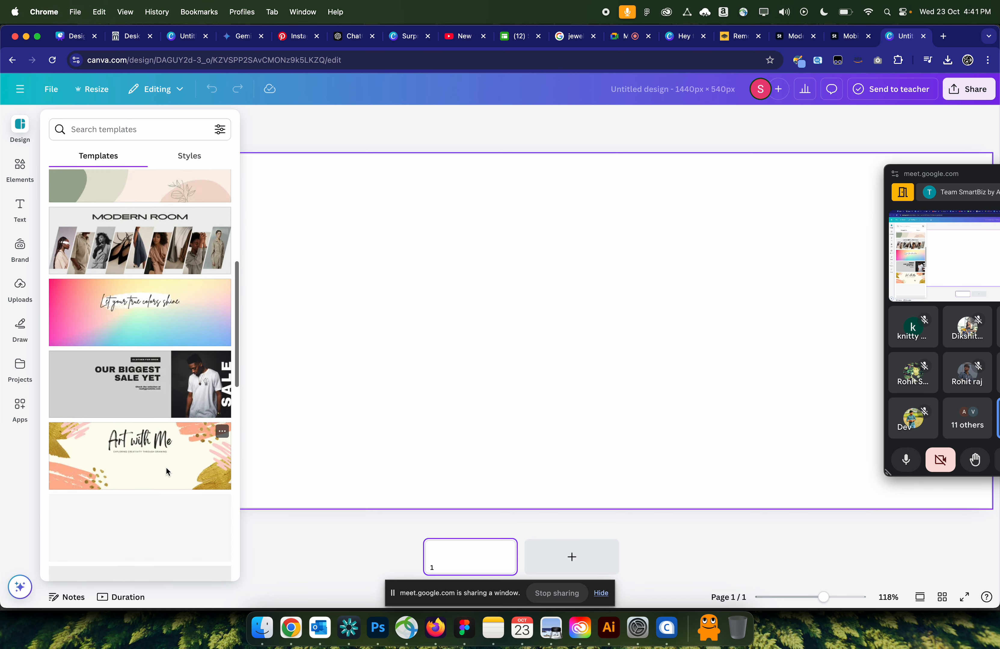
scroll(165, 467, down, 4)
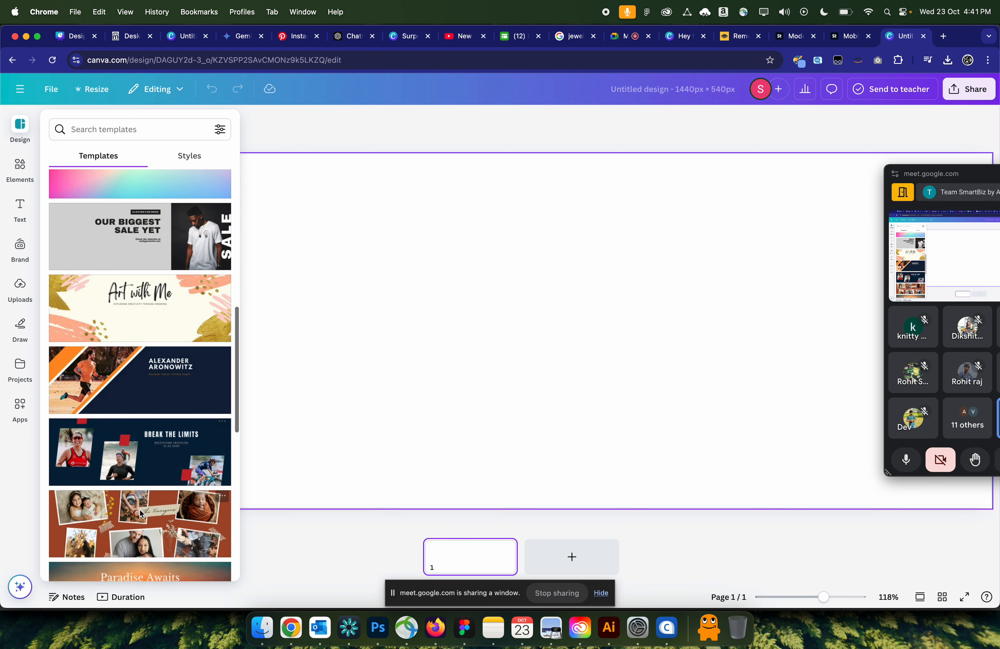
click(140, 513)
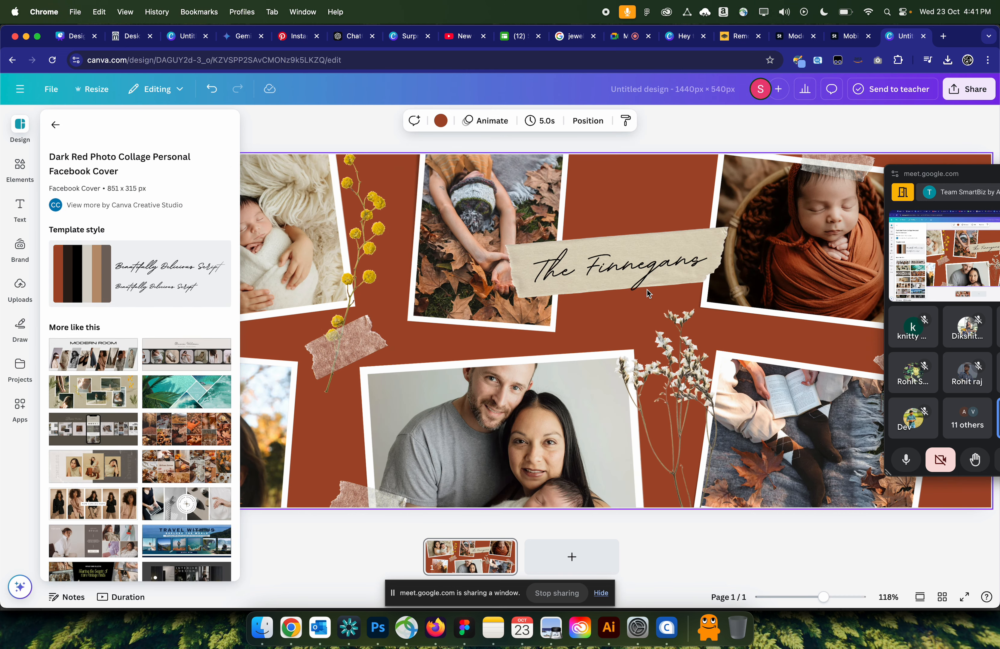
- Replace the family name on the collage's paper strip with "Hello there"
scroll(647, 290, down, 3)
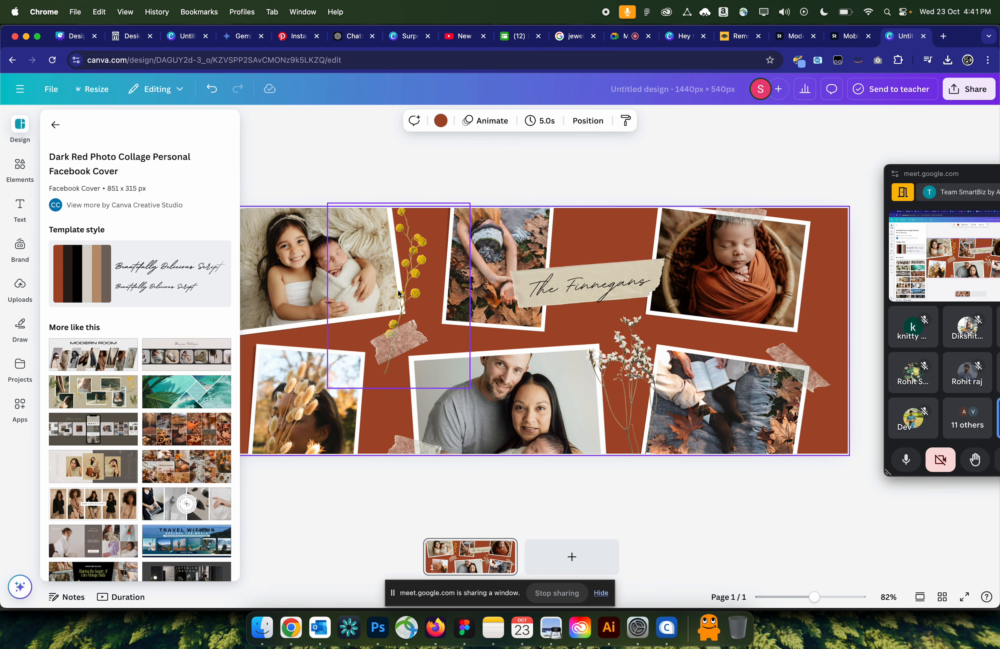
click(327, 270)
double_click(644, 285)
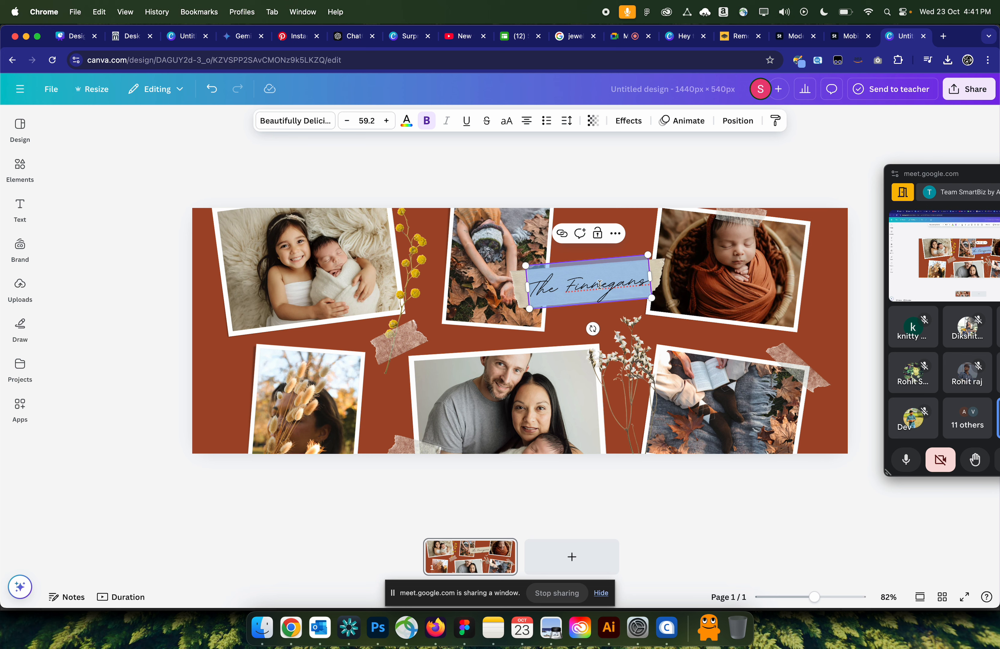
text(Hello there)
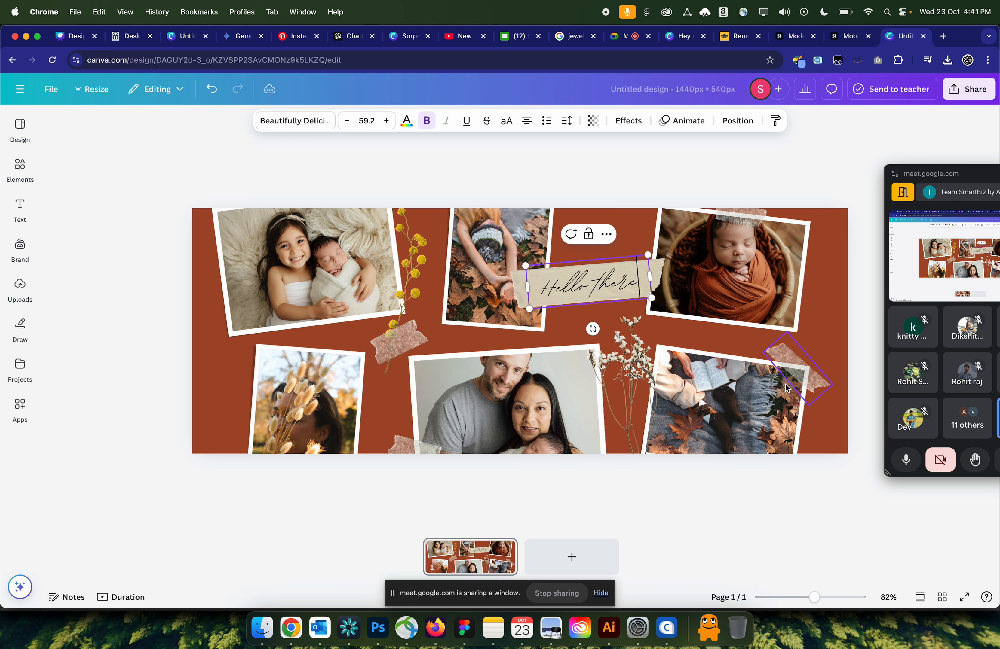
click(212, 384)
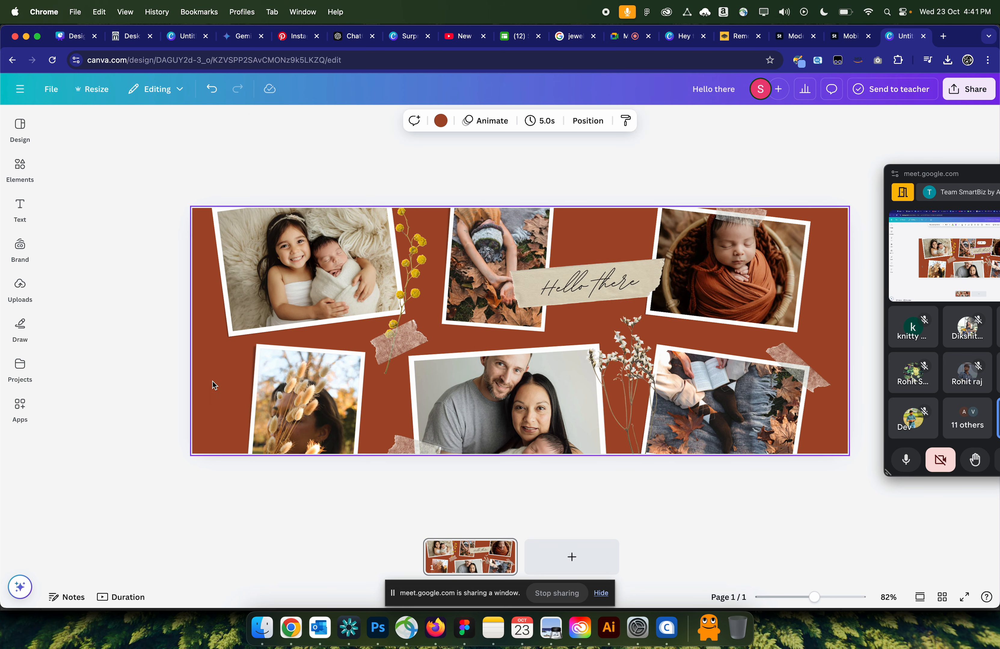
- Try purple and yellow as the collage's background color, then settle on light orange from the default solid colors
click(440, 123)
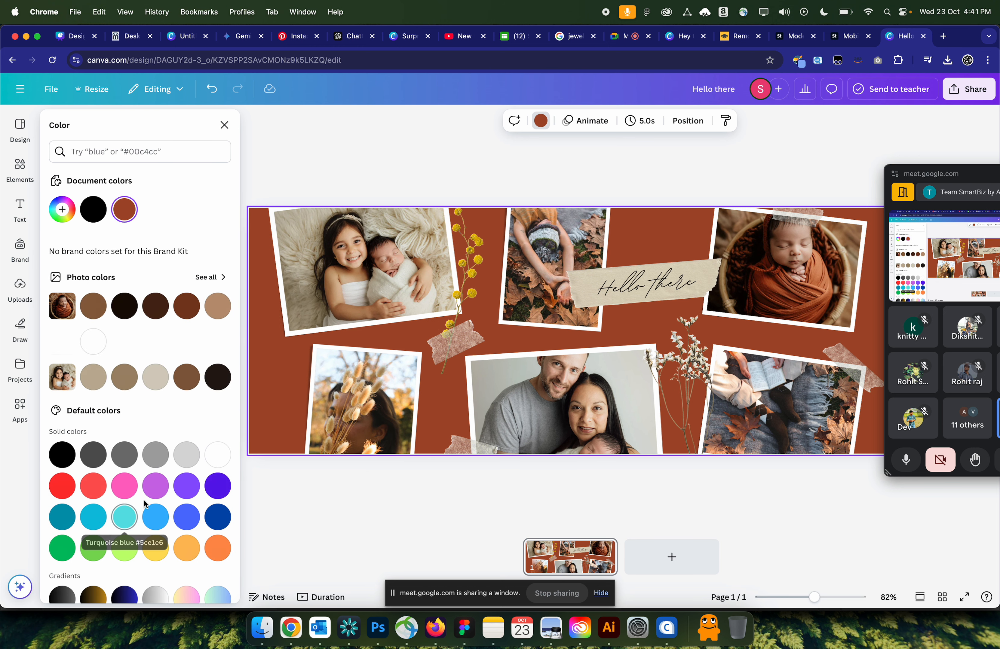
click(161, 486)
click(185, 489)
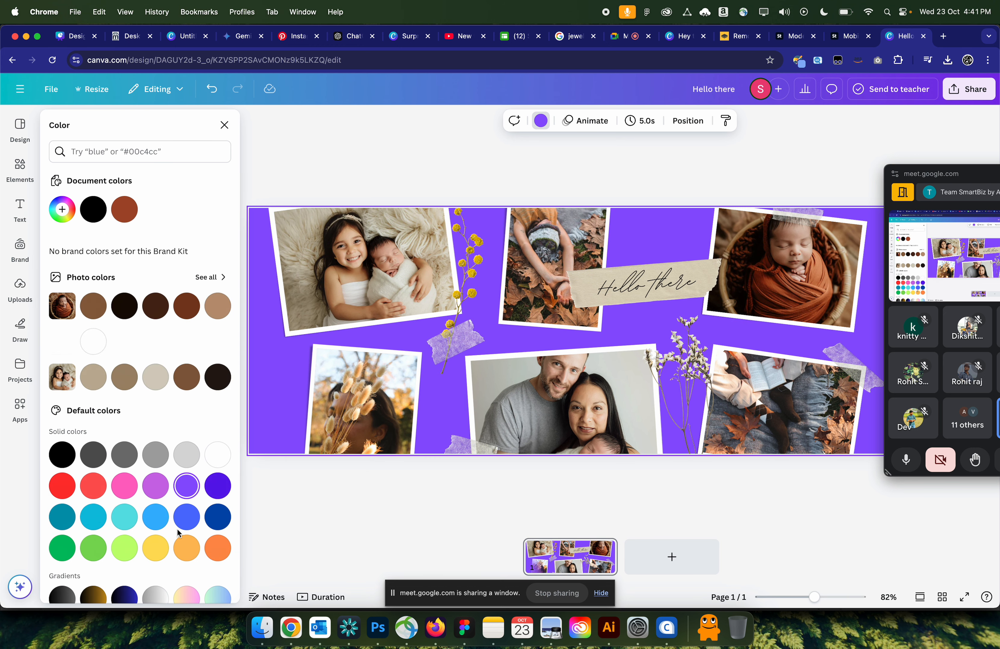
scroll(175, 522, down, 2)
click(161, 508)
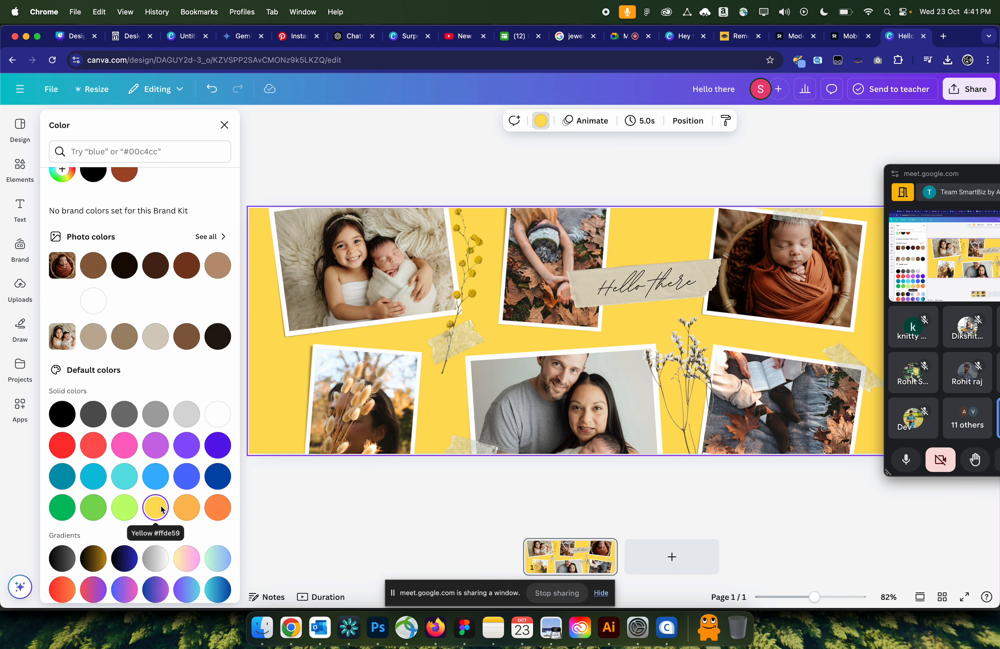
click(187, 507)
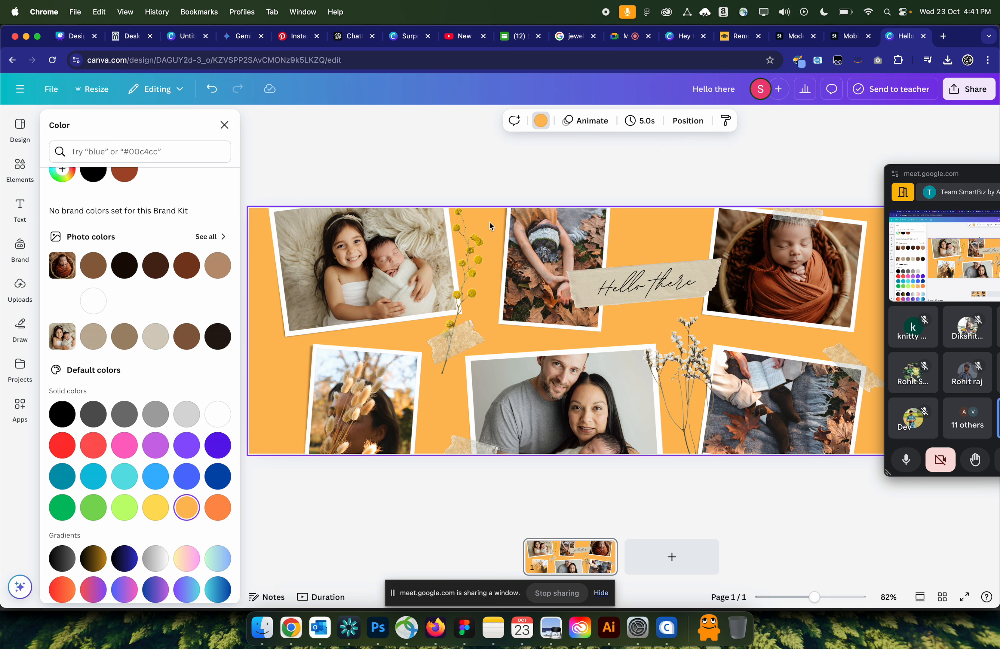
click(312, 262)
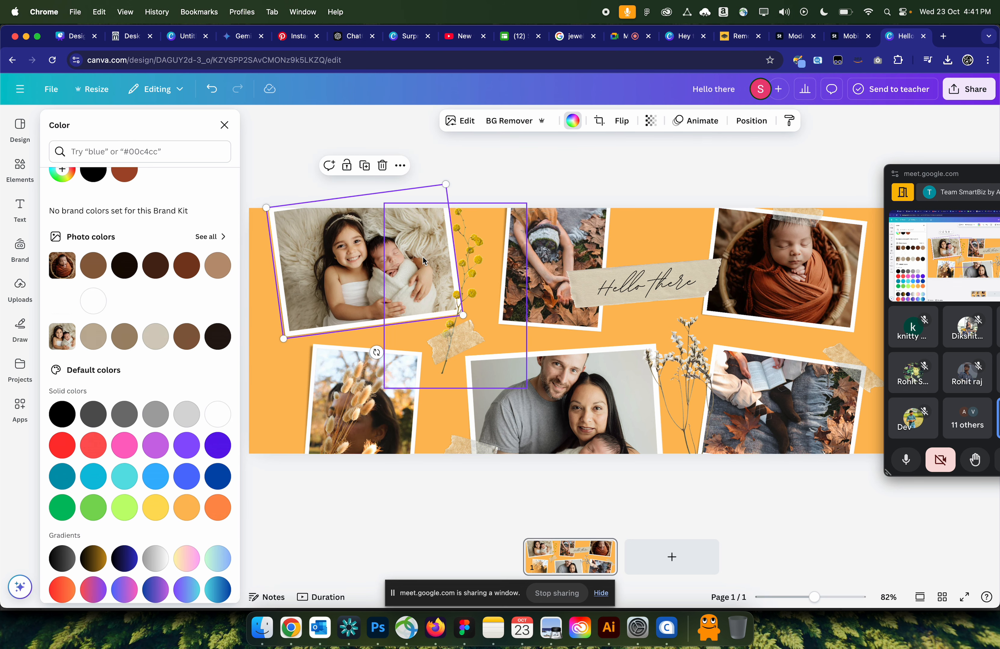
scroll(498, 268, down, 3)
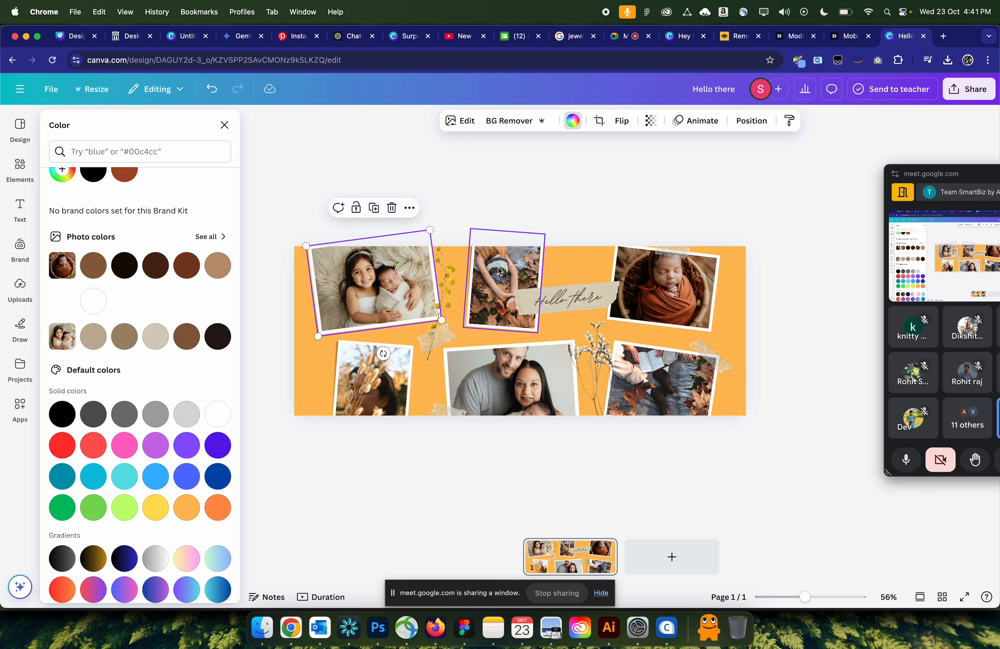
- Download the finished collage banner as a PNG, moving the floating meeting window clear of the sharing options
click(963, 98)
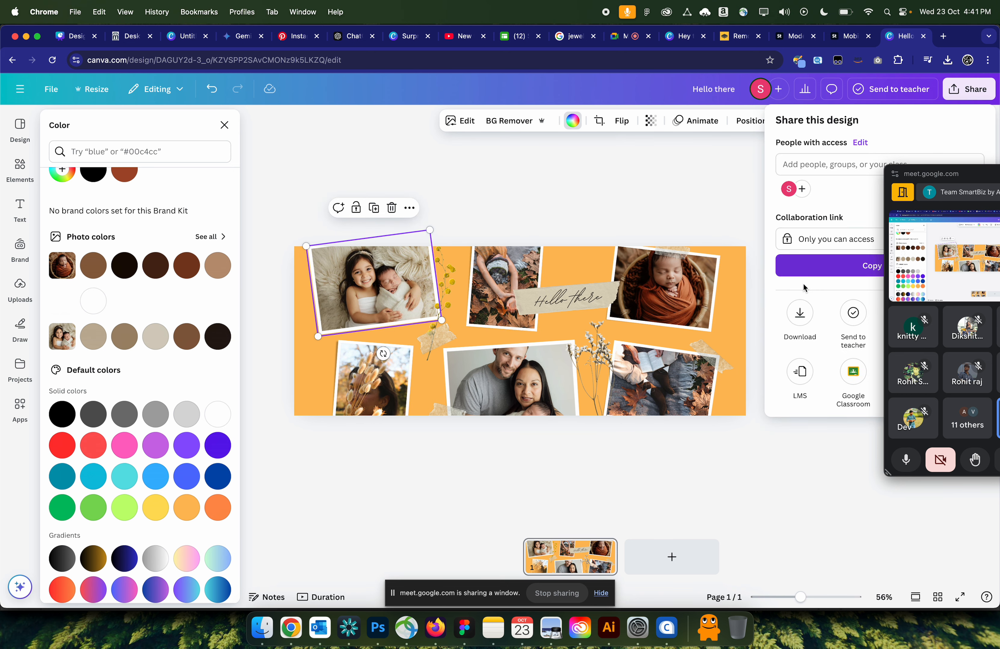
click(798, 314)
drag(960, 177, 934, 442)
click(848, 344)
click(848, 345)
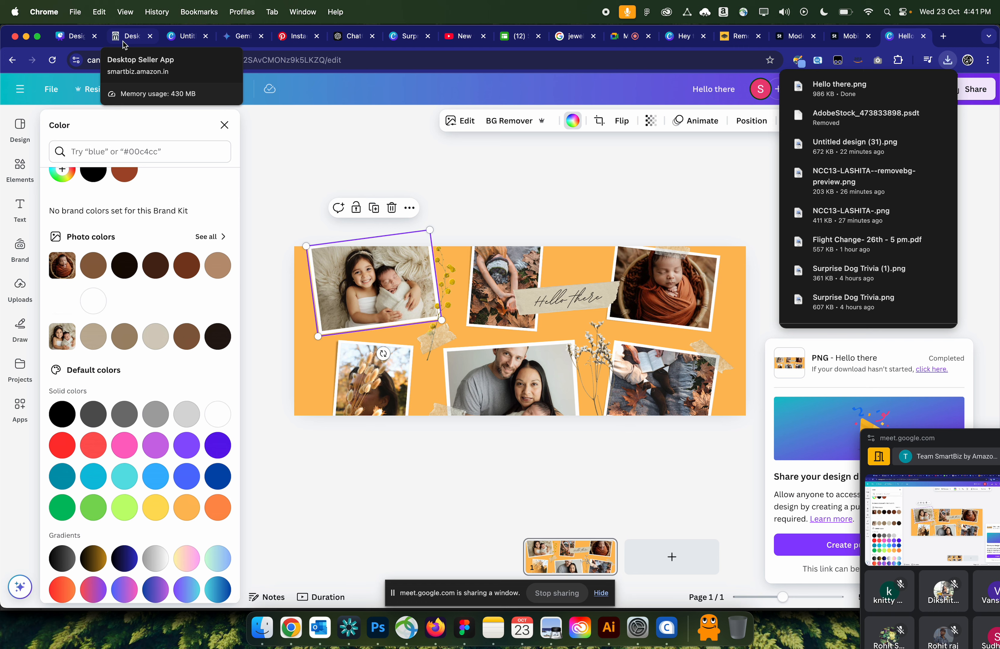
- Switch to the SmartBiz theme editor and upload Hello there.png as the header image of Hero Slide 1
click(123, 36)
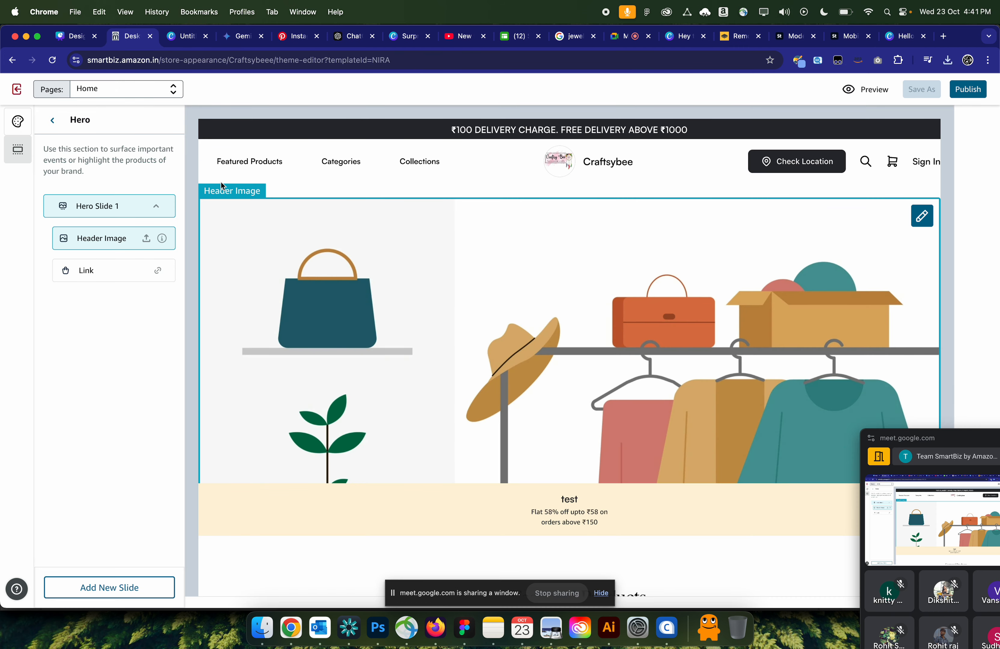
scroll(371, 319, down, 2)
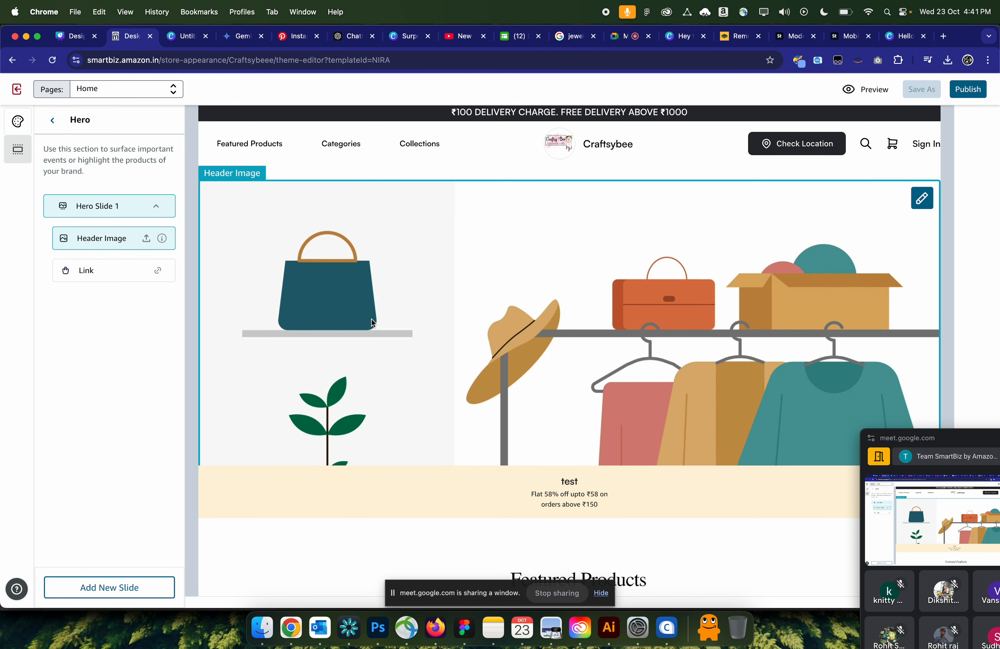
scroll(371, 319, up, 2)
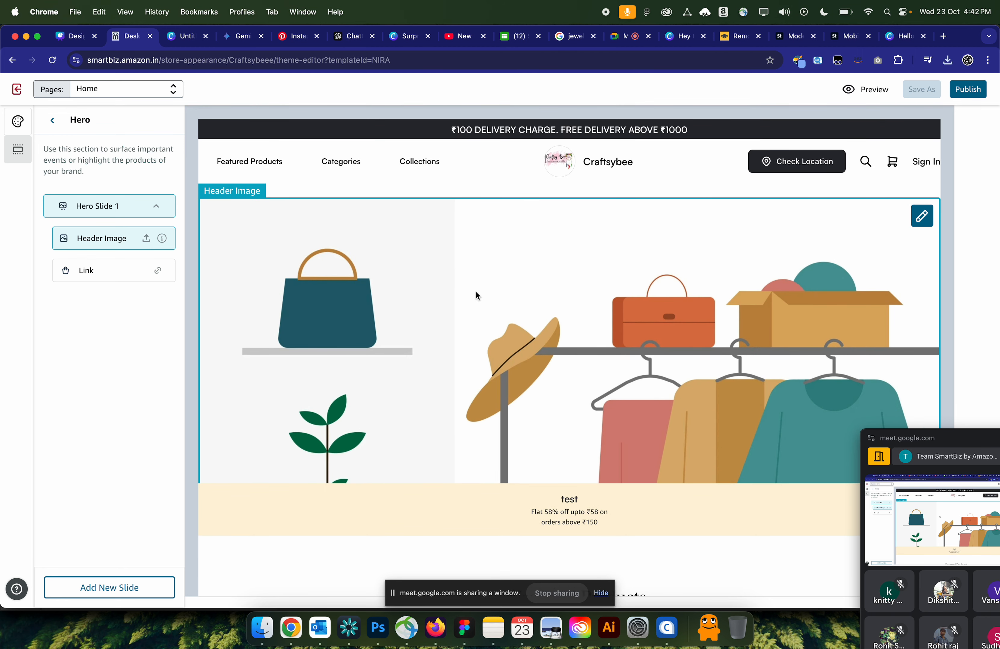
click(148, 244)
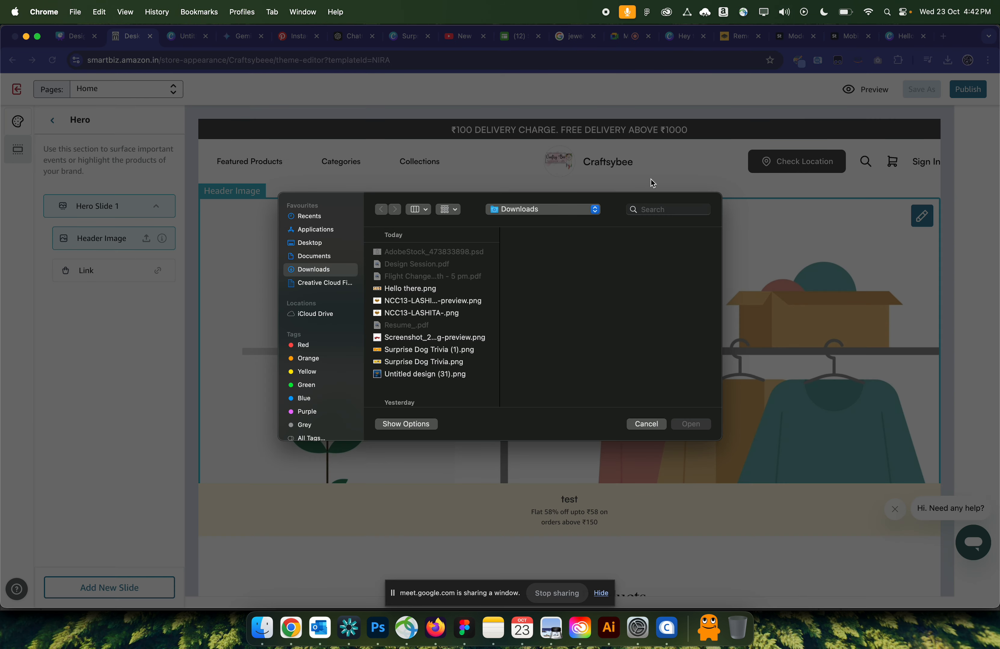
click(407, 289)
click(691, 423)
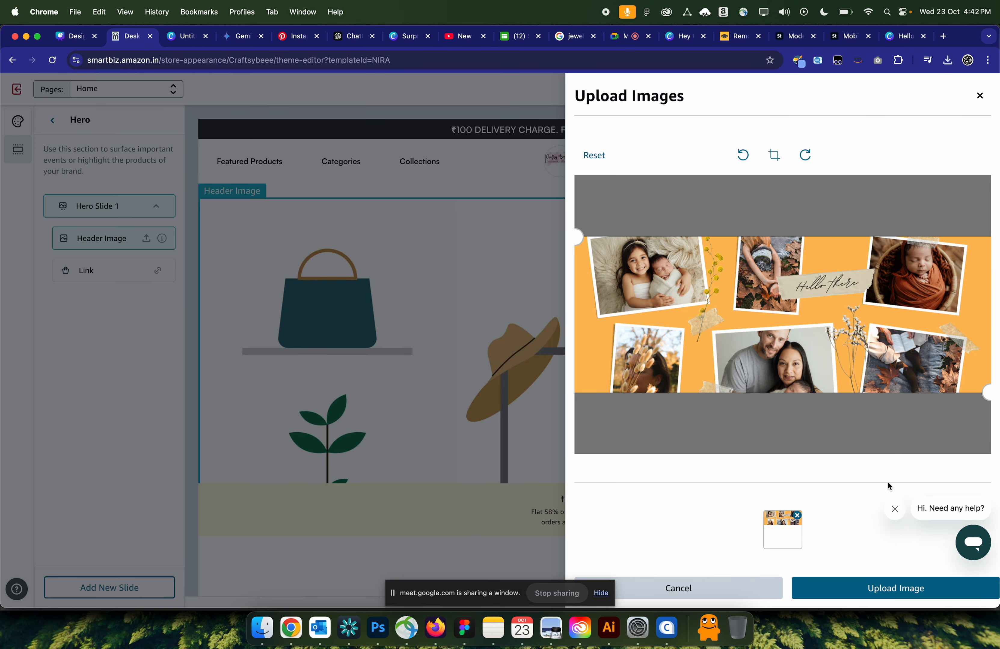
click(861, 593)
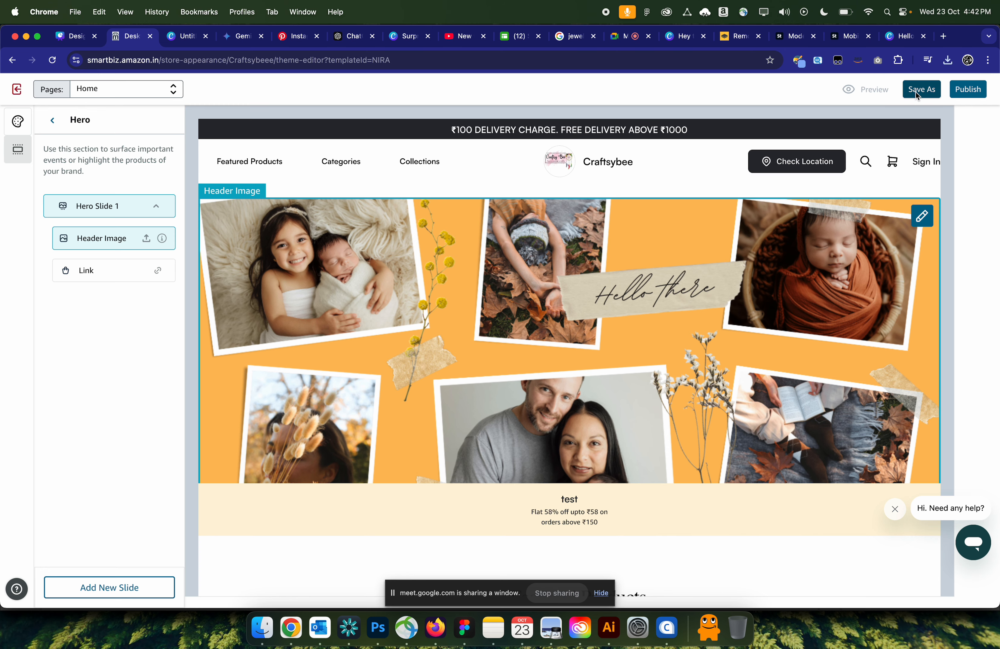
- Save the theme changes as a new draft named "Design Session -1"
click(915, 93)
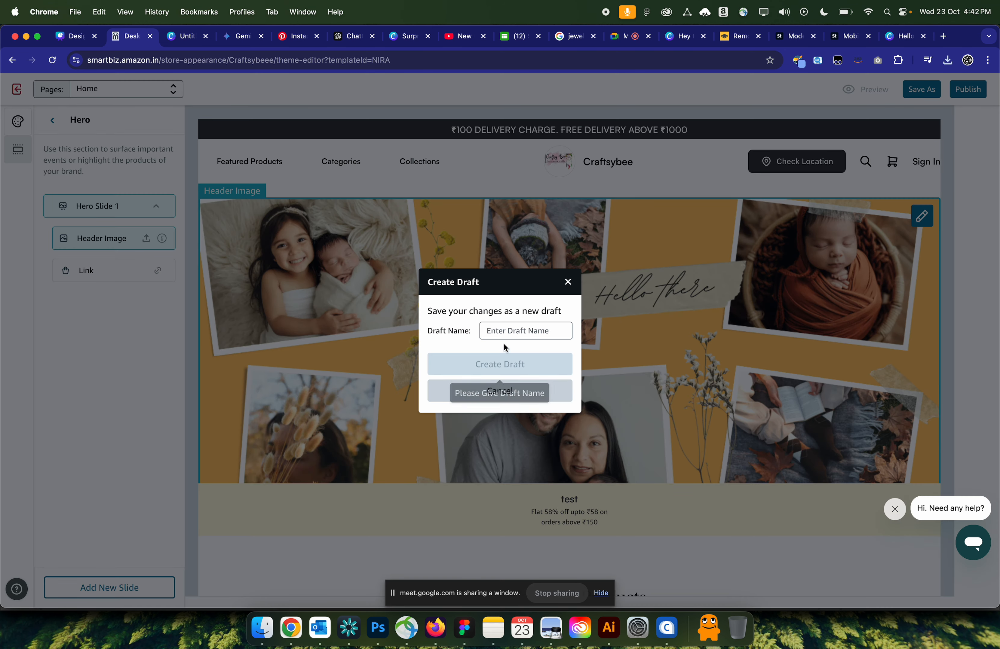
click(506, 331)
text(Design S)
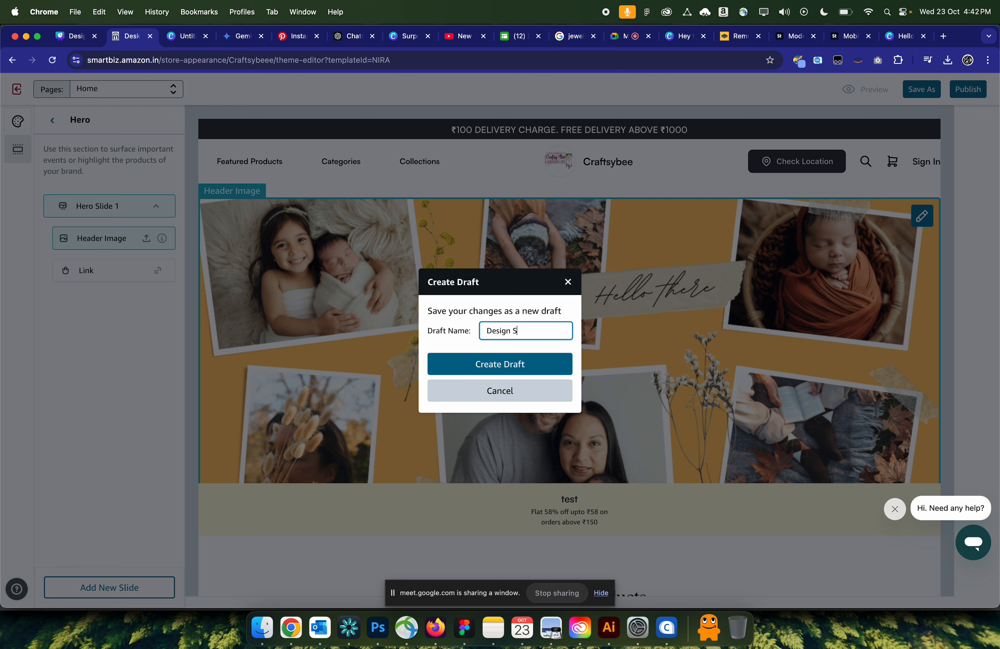
text(ession 1)
click(484, 358)
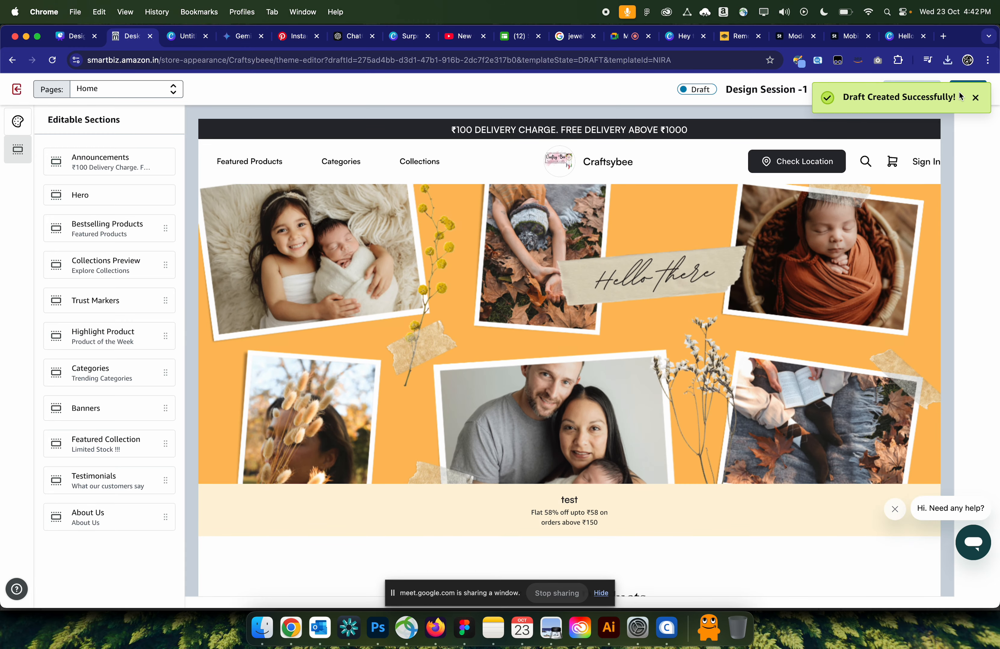
- Preview the saved theme draft and reload it in the browser's responsive mobile view to check the hero banner
click(974, 97)
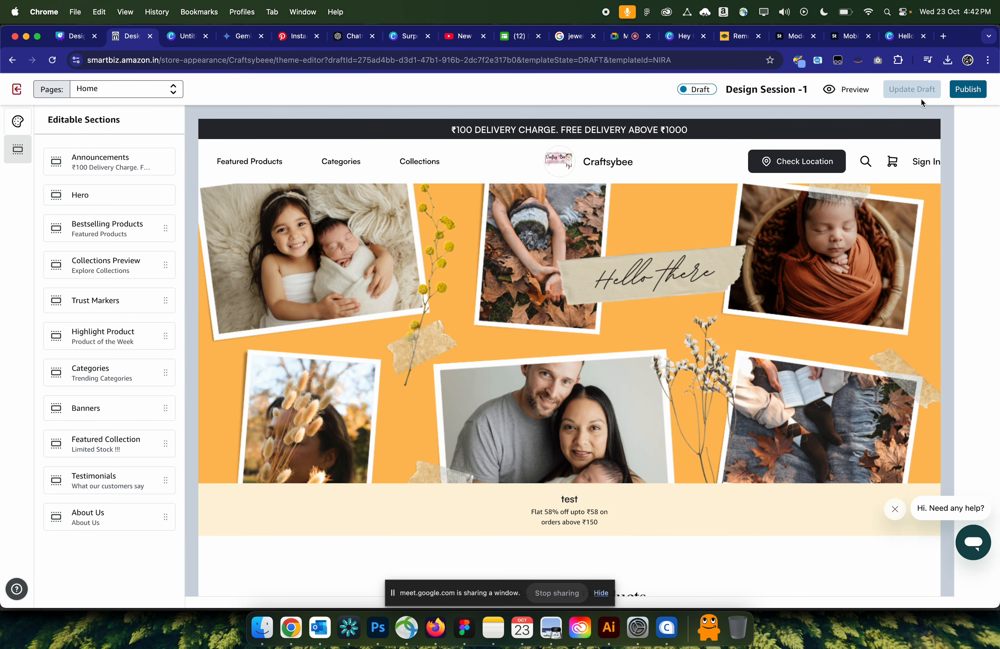
click(850, 91)
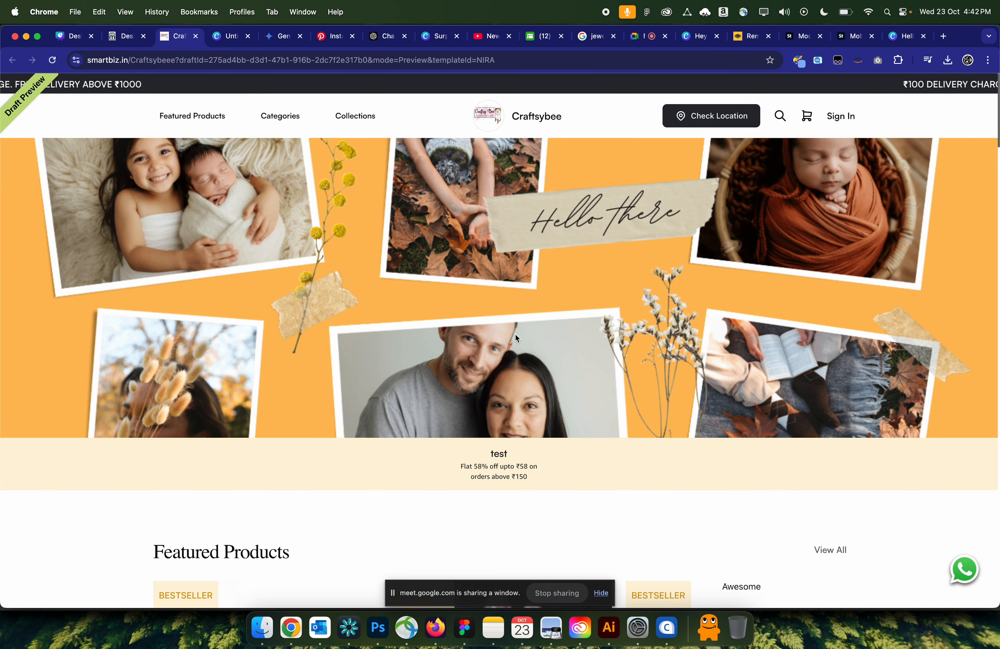
right_click(26, 527)
click(58, 604)
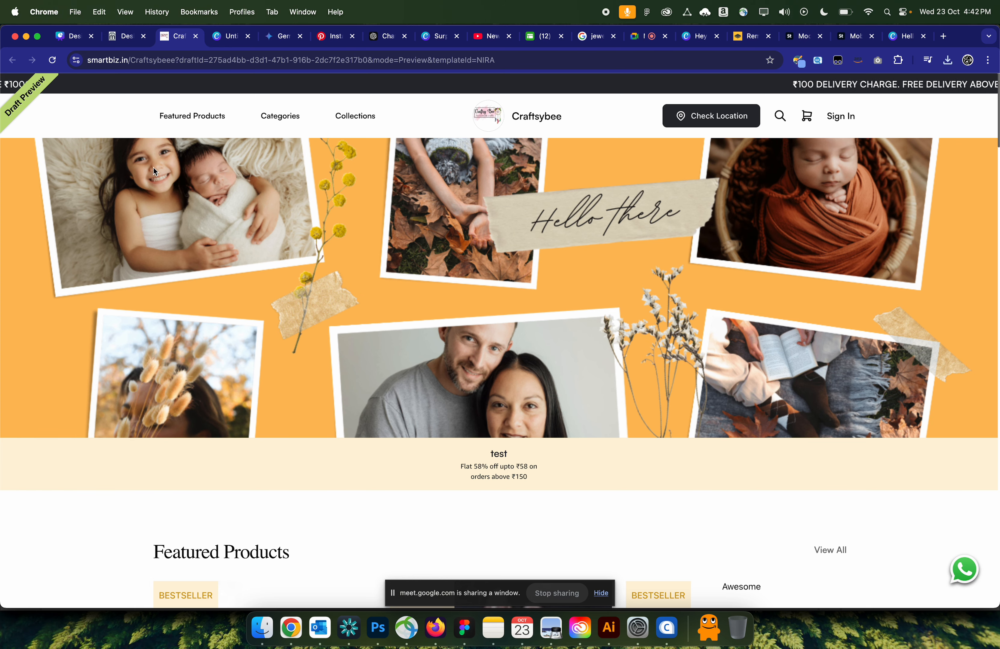
click(53, 61)
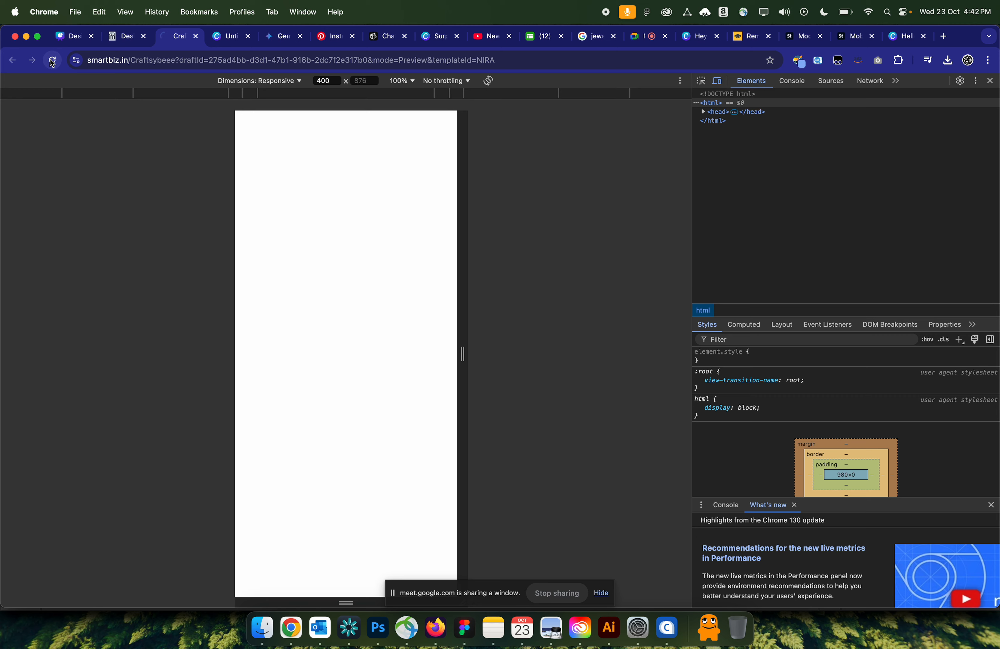
click(52, 60)
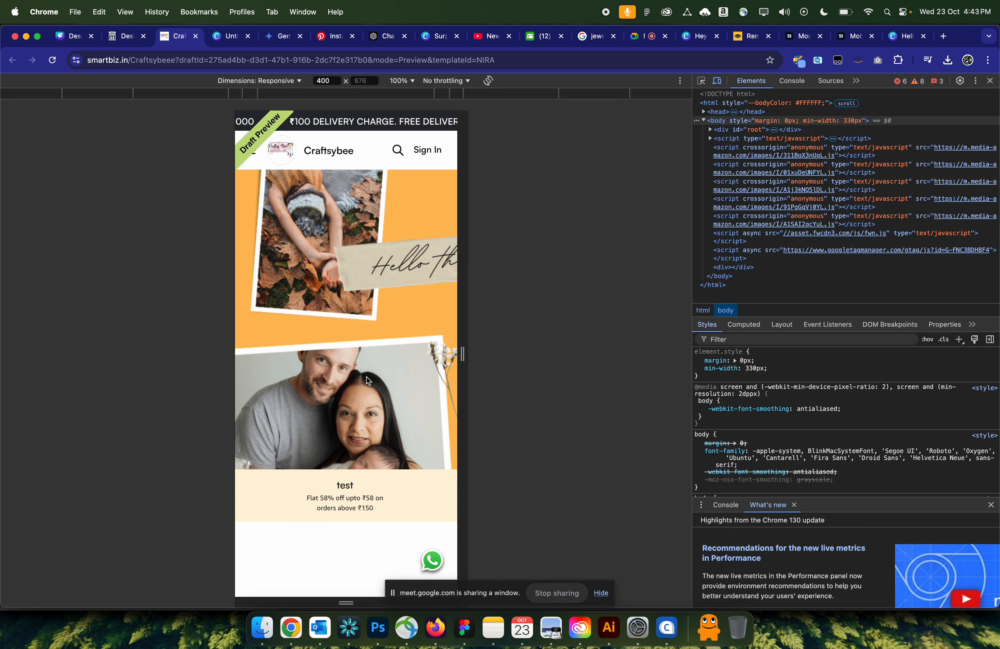
click(127, 42)
click(169, 41)
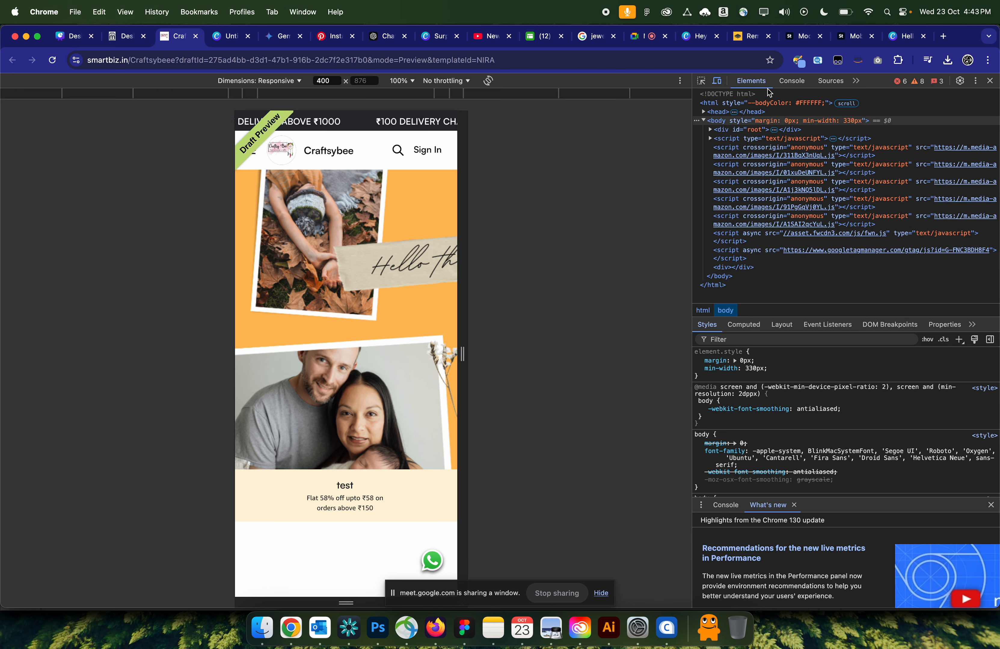
- Switch to the Hello there design in Canva, add a second page and set its background to the default yellow
click(900, 36)
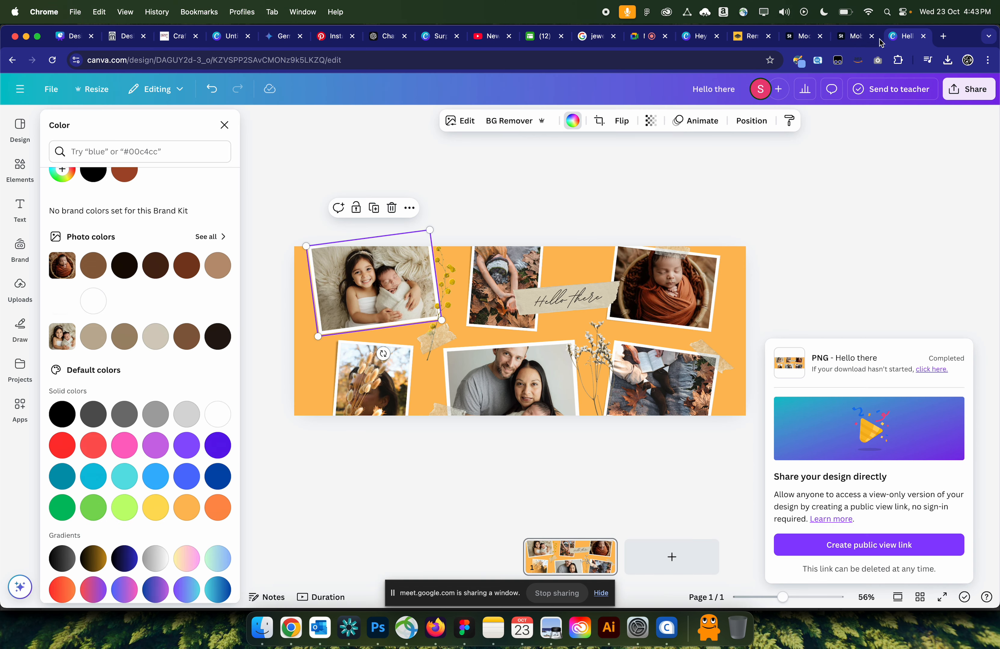
drag(274, 231, 527, 354)
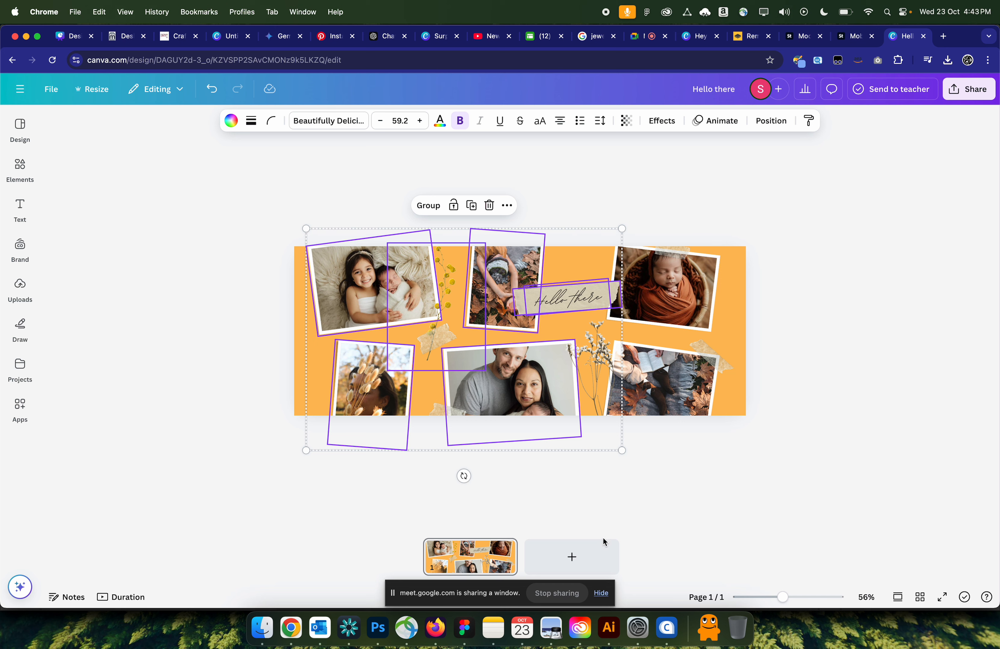
click(562, 563)
click(20, 208)
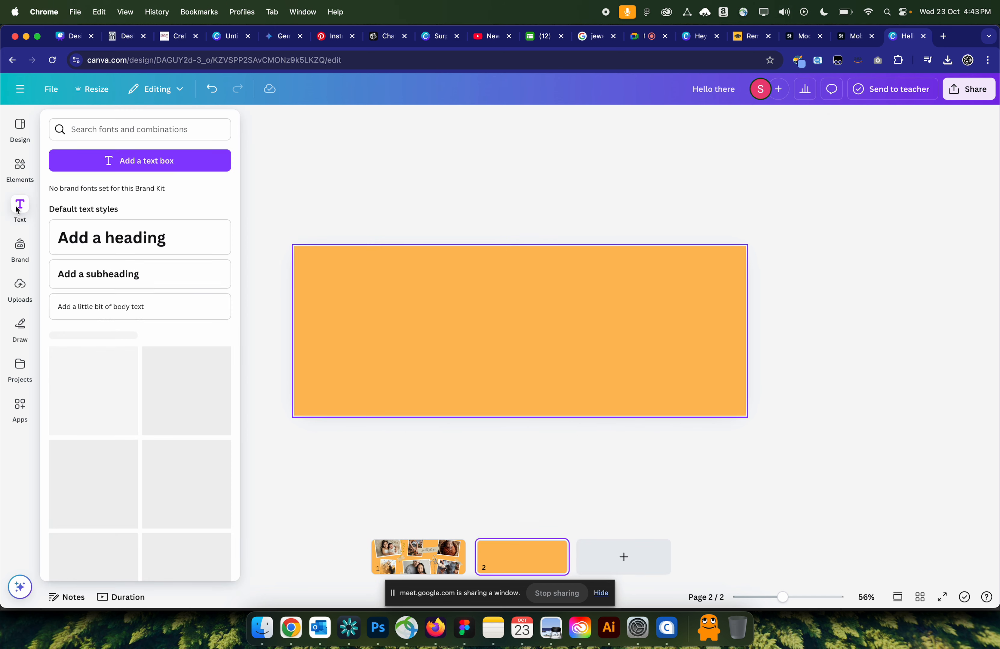
click(21, 165)
click(381, 296)
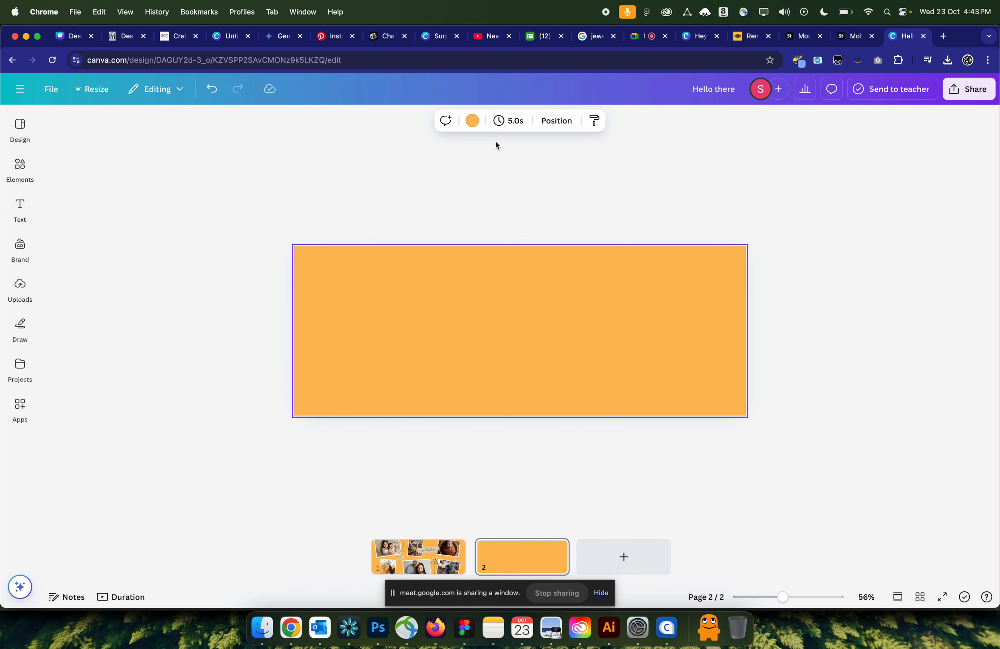
click(468, 122)
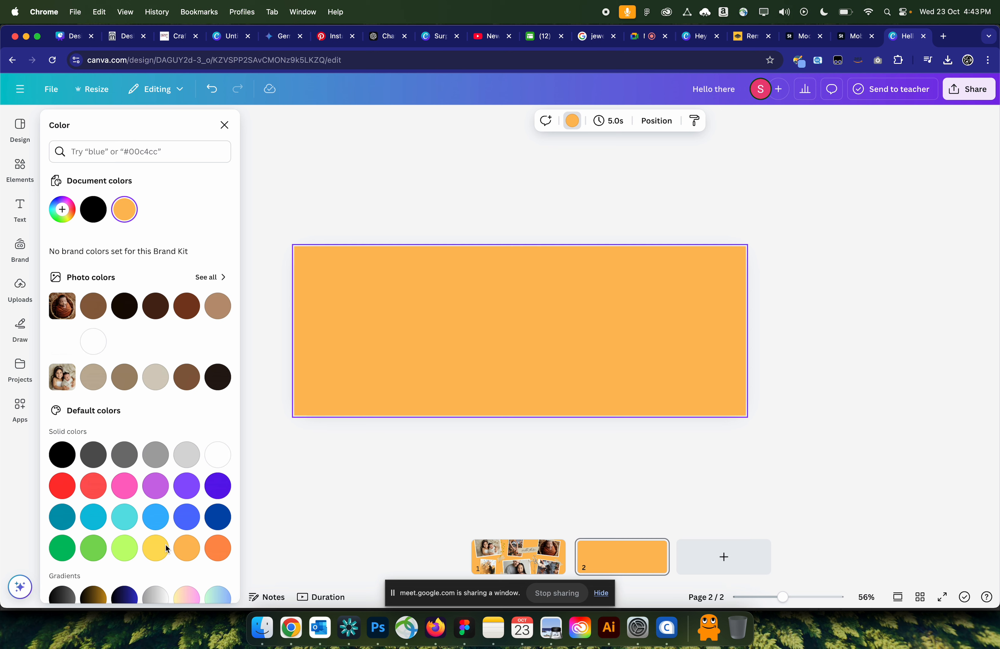
click(155, 549)
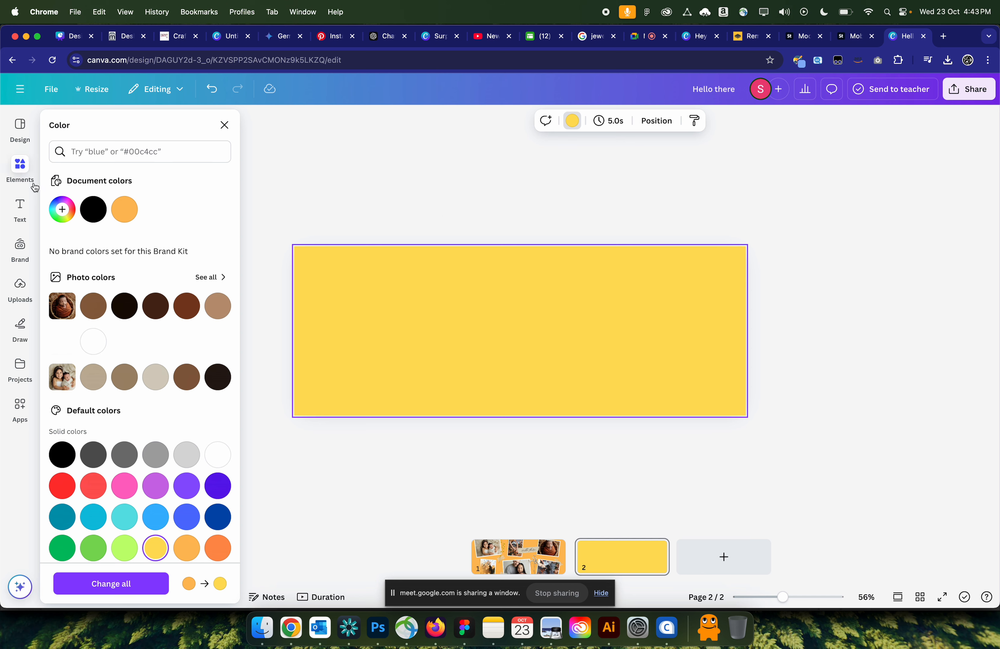
- Search the elements for "dogs" photos and add the sitting corgi cutout to the yellow page
click(23, 166)
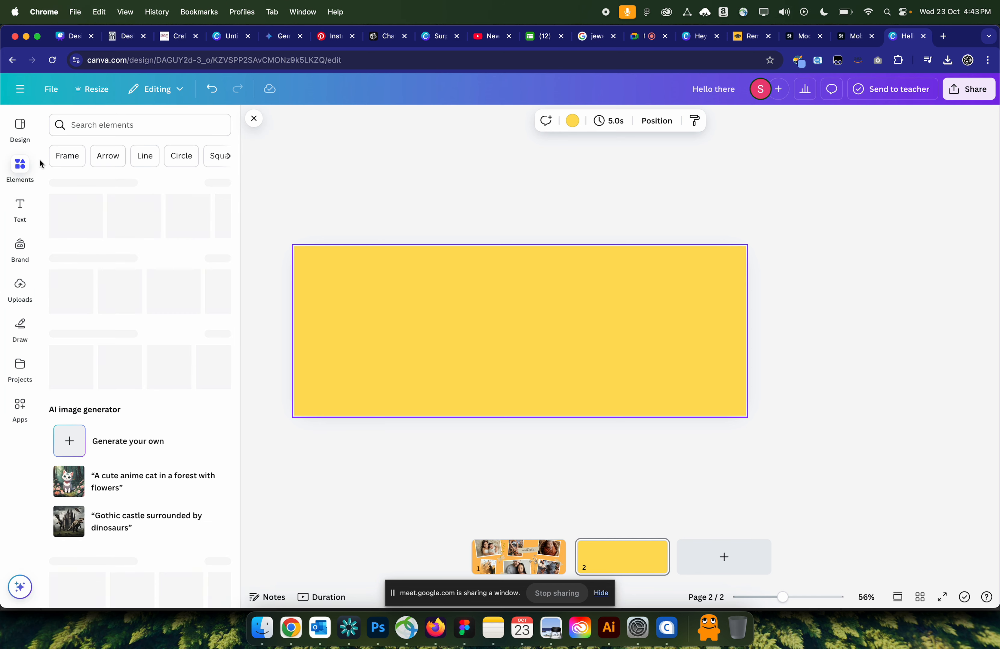
click(106, 127)
text(dogs)
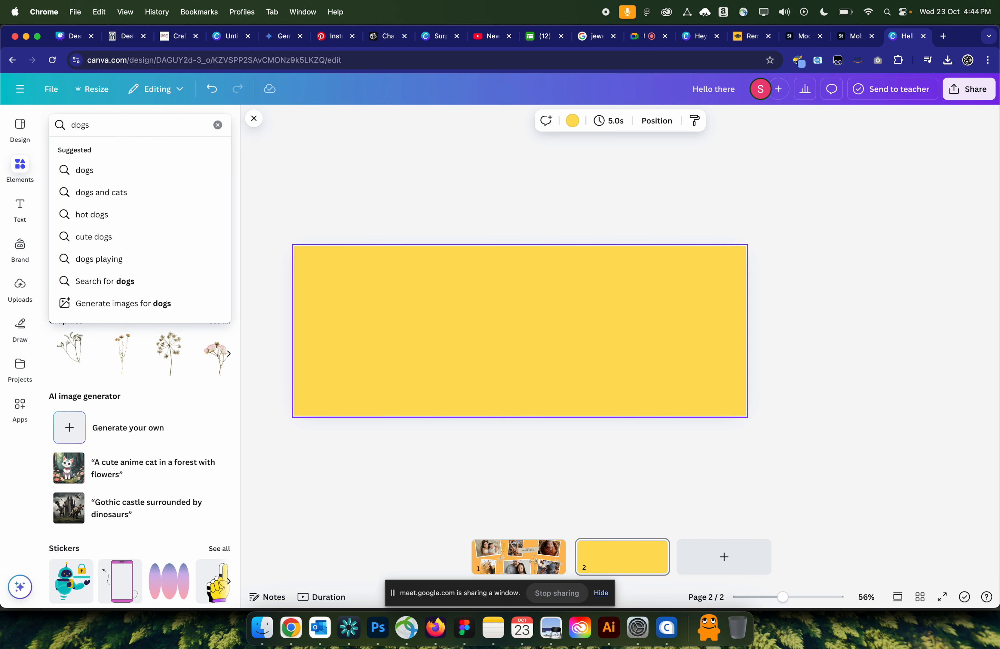
key(Return)
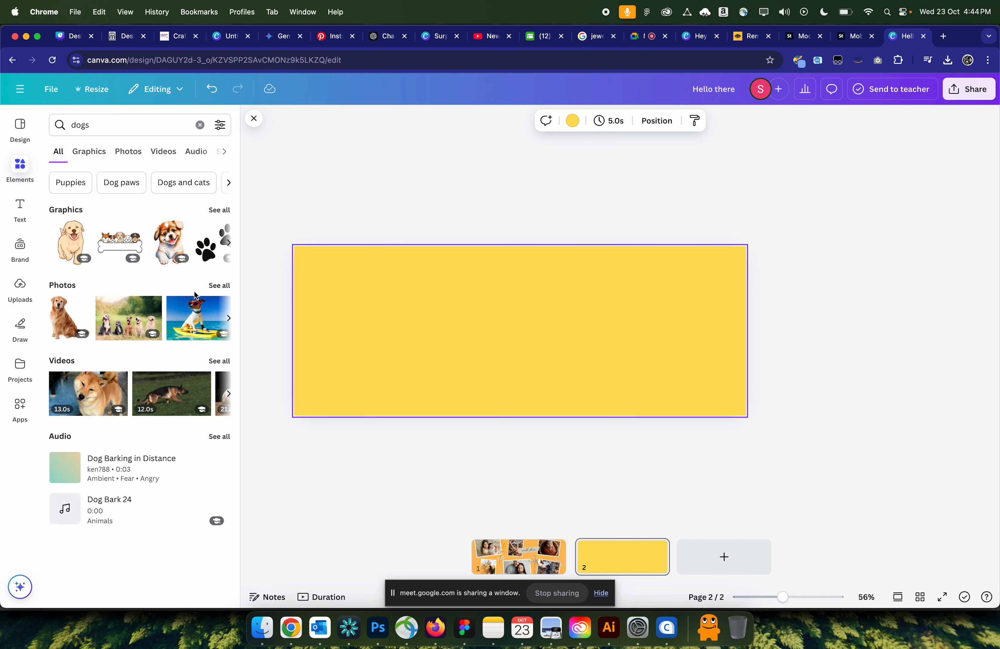
click(214, 285)
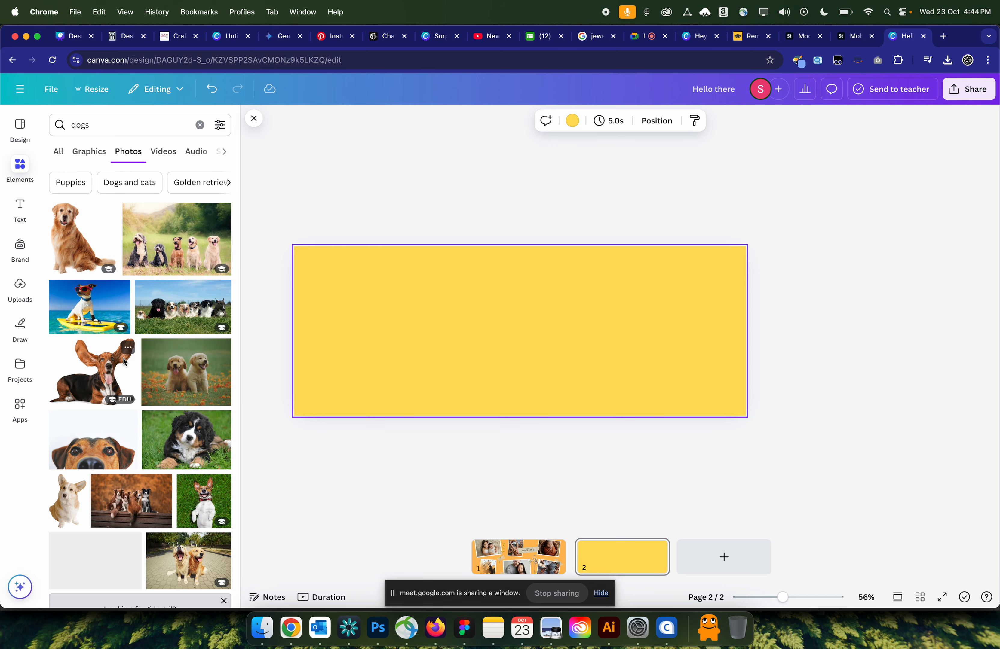
scroll(124, 362, down, 5)
scroll(124, 362, down, 2)
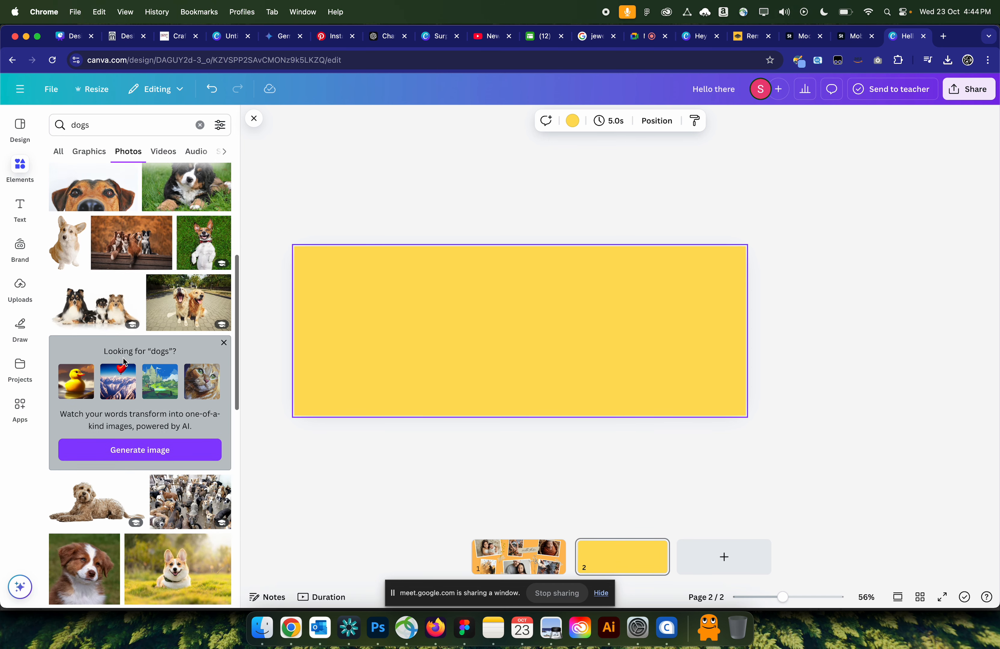
scroll(84, 321, up, 2)
click(61, 283)
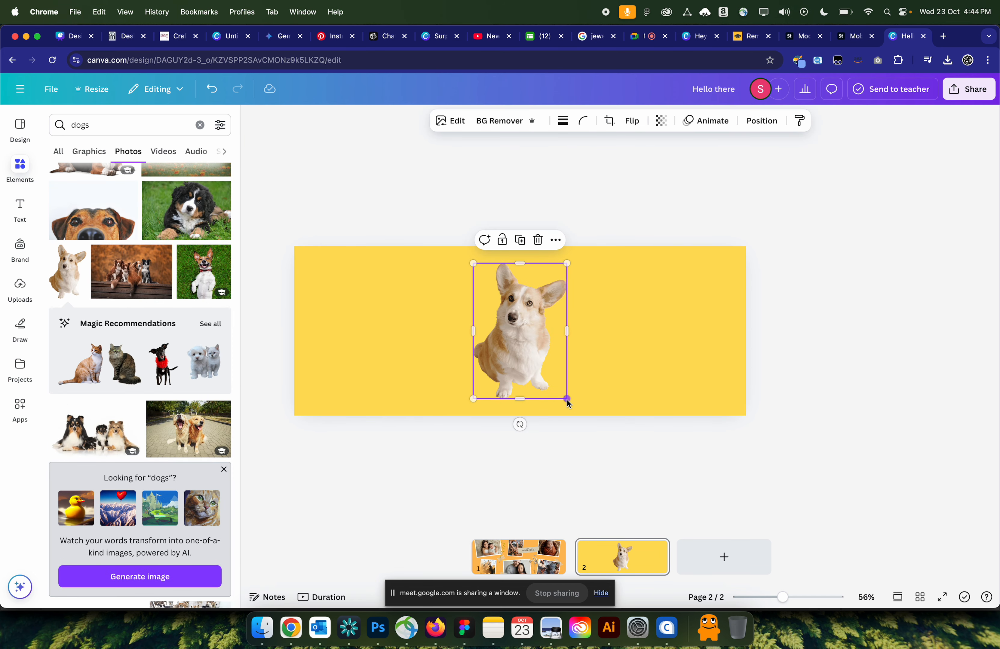
- Enlarge the corgi photo and center it horizontally so that the banner's lower edge crops its legs
drag(567, 398, 596, 457)
drag(482, 305, 521, 339)
drag(558, 483, 560, 462)
key(super+z)
drag(476, 483, 497, 457)
drag(536, 386, 501, 410)
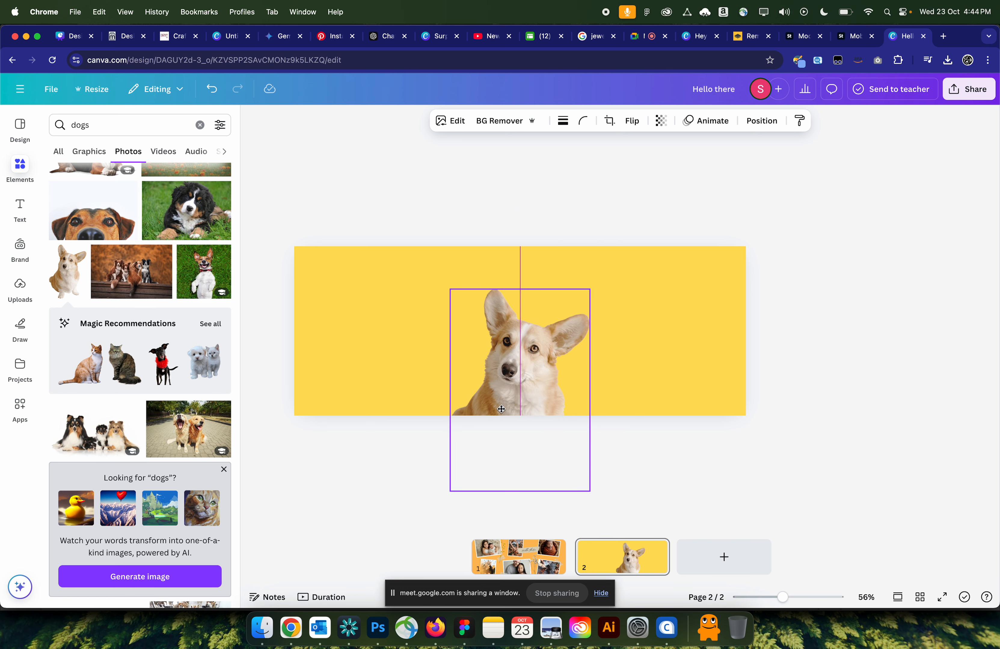
drag(520, 490, 519, 474)
key(super+z)
drag(459, 489, 460, 475)
key(super+z)
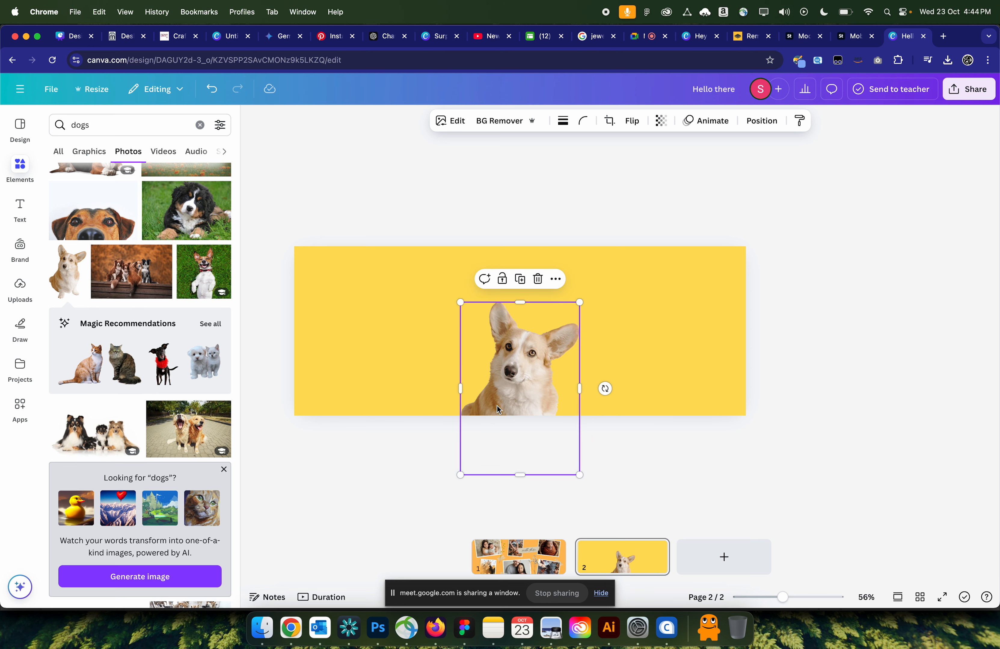
drag(497, 401, 497, 402)
click(399, 390)
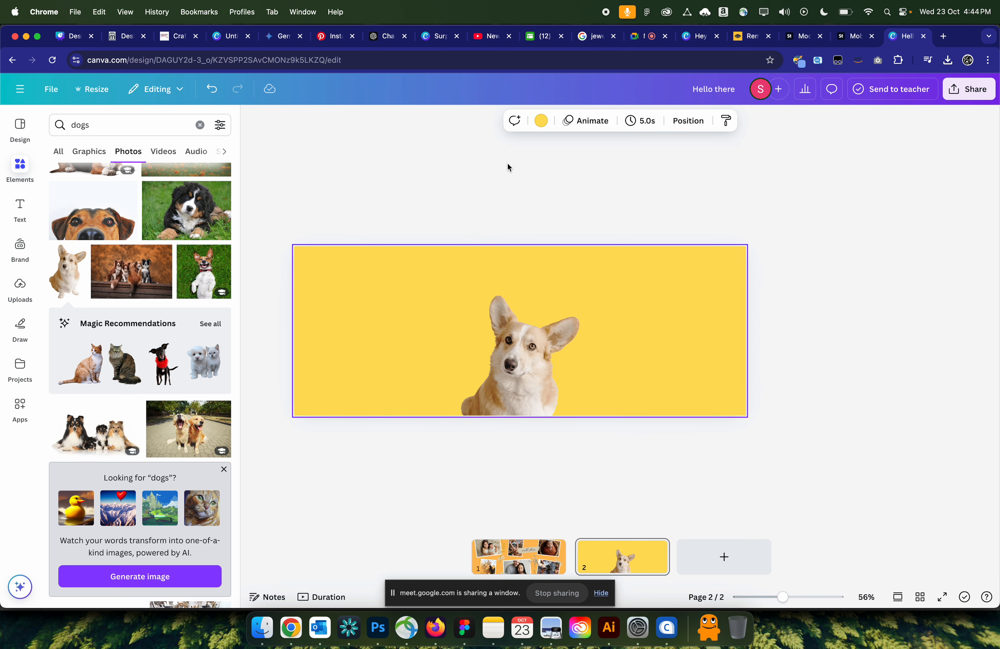
- Change the second page's background to the deeper custom yellow #F4CD33
click(541, 122)
click(57, 213)
click(157, 267)
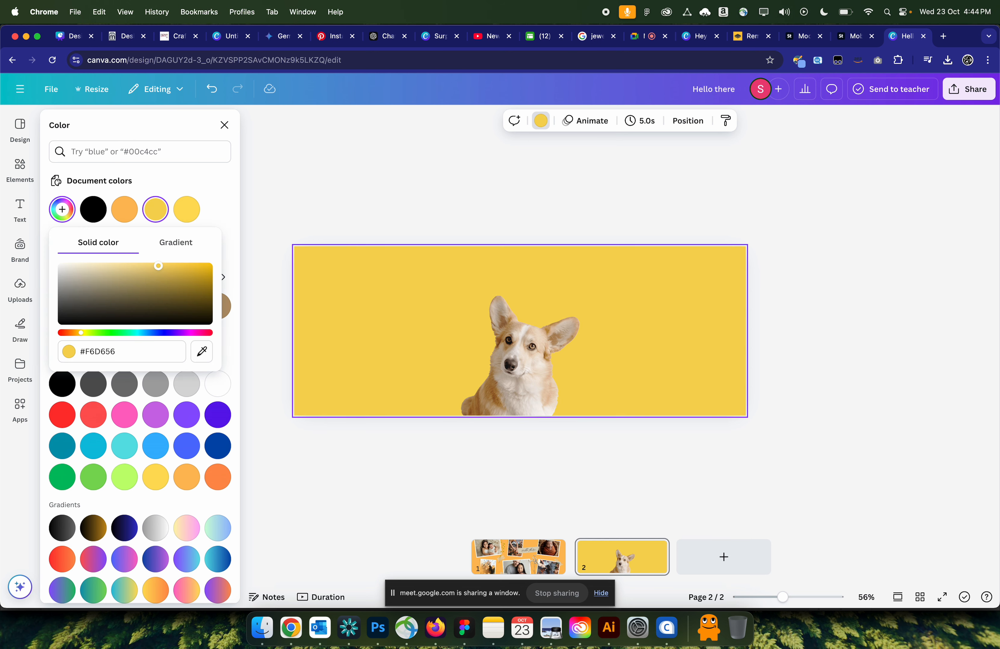
drag(140, 268, 166, 265)
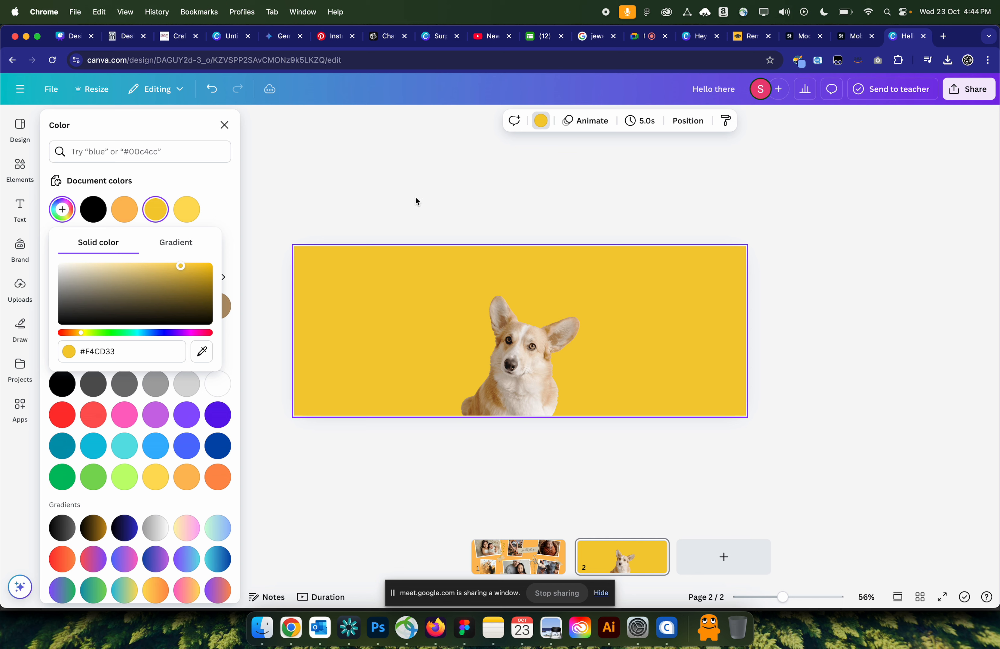
- Give the corgi a drop shadow with blur 56, distance 37 and intensity 18, and enlarge and reposition it slightly
click(498, 276)
click(524, 308)
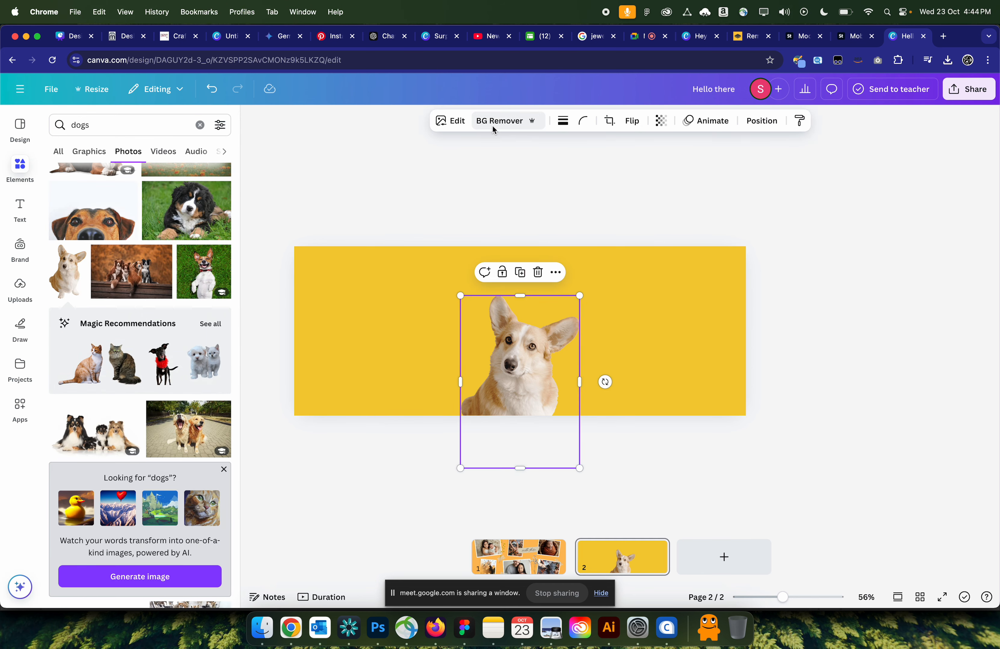
click(450, 123)
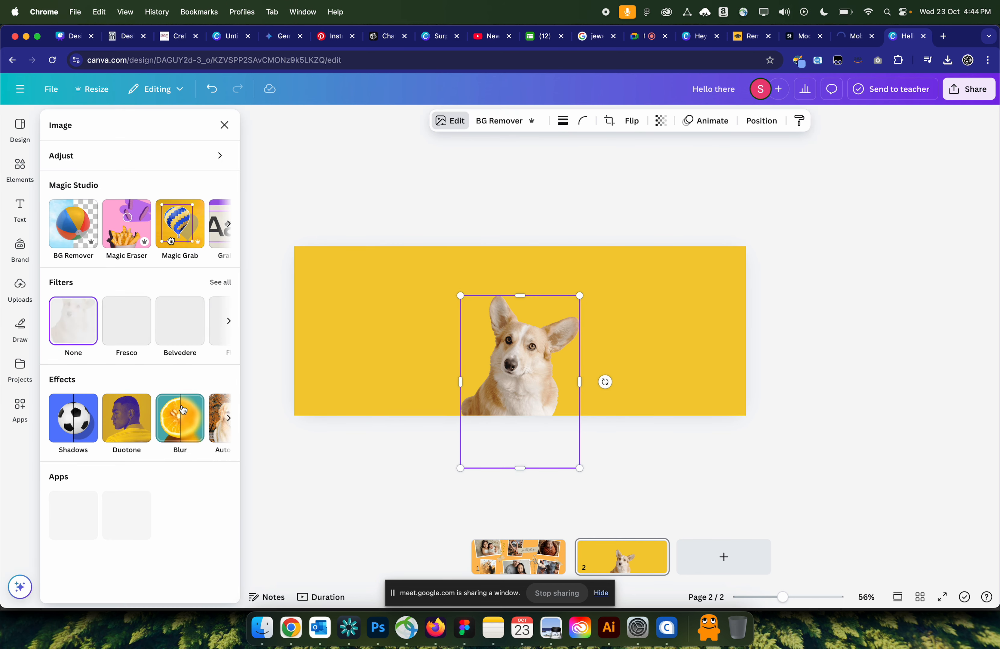
click(74, 437)
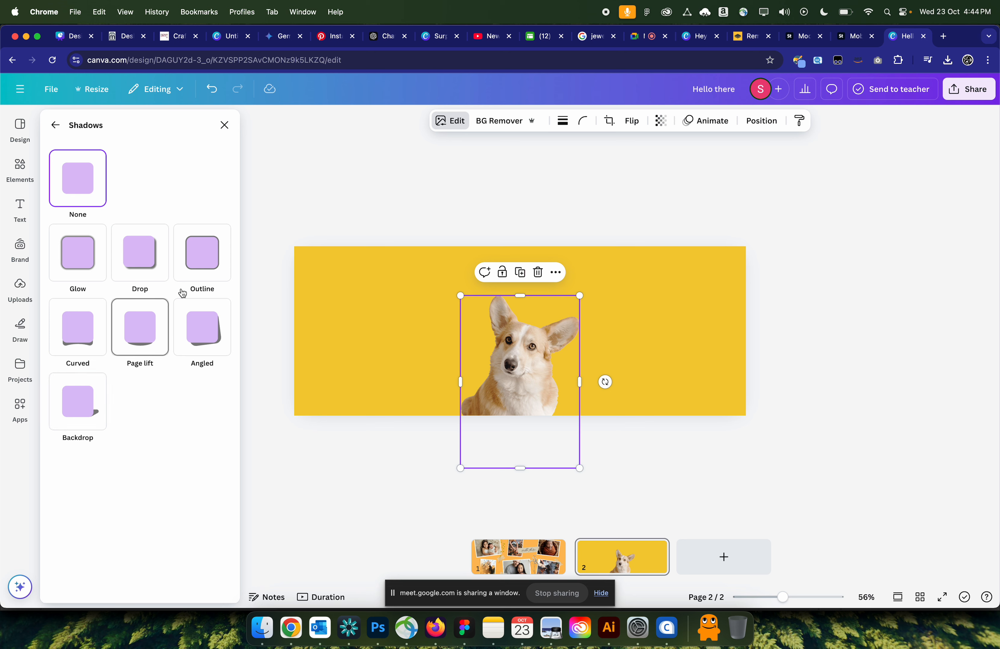
click(155, 266)
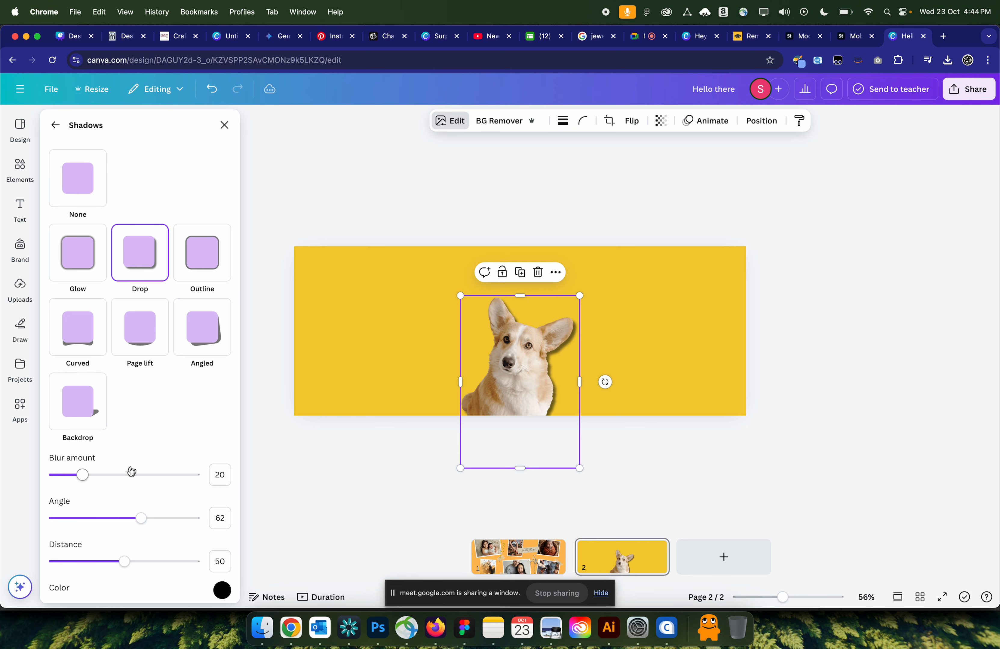
drag(81, 481, 133, 475)
drag(125, 561, 80, 583)
scroll(106, 564, down, 2)
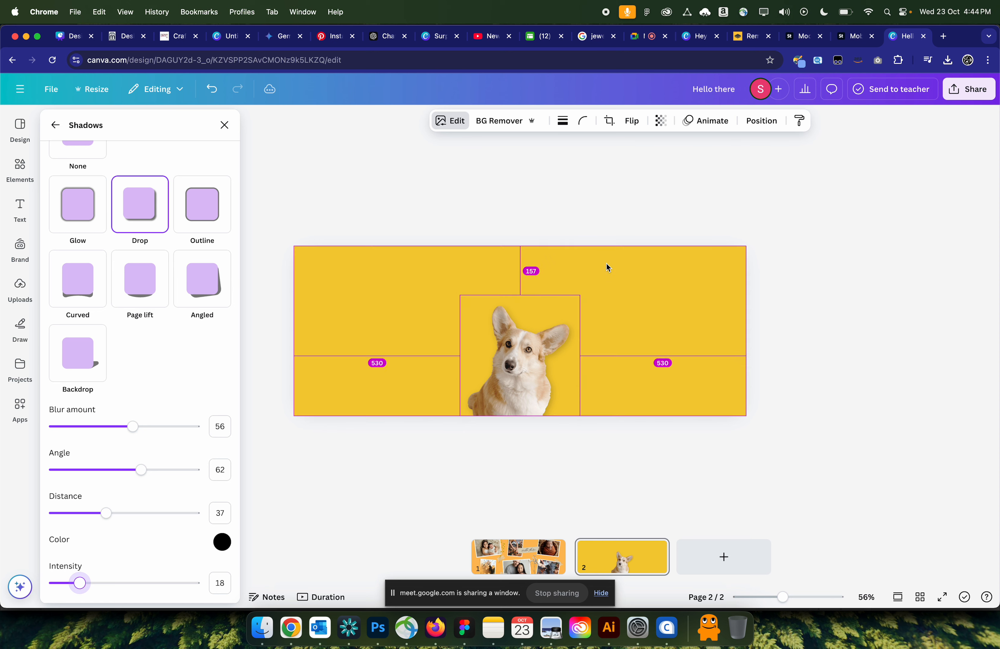
drag(580, 296, 590, 287)
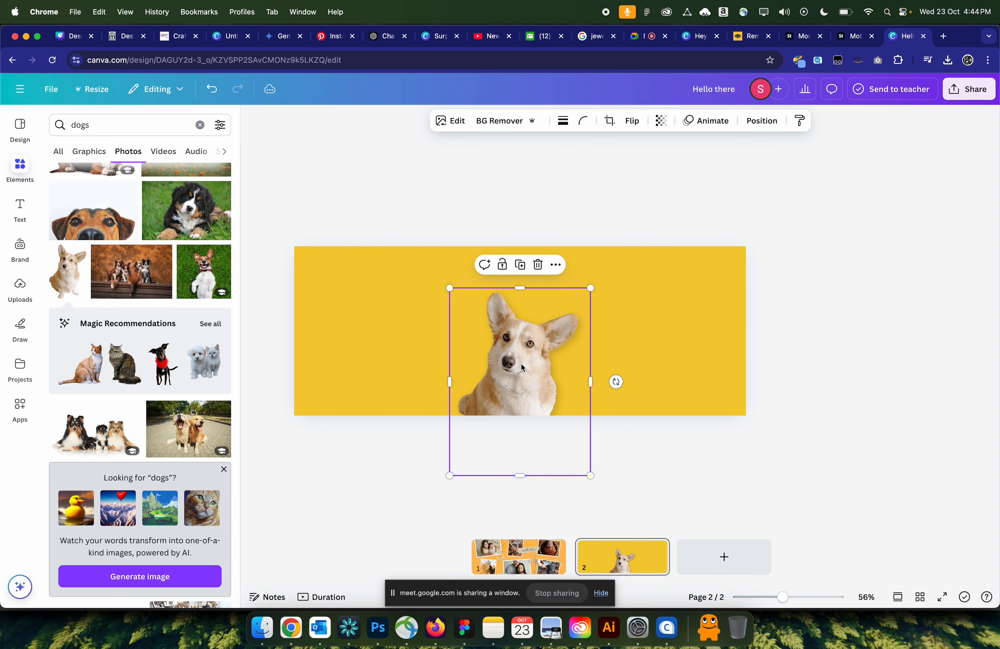
drag(518, 366, 519, 371)
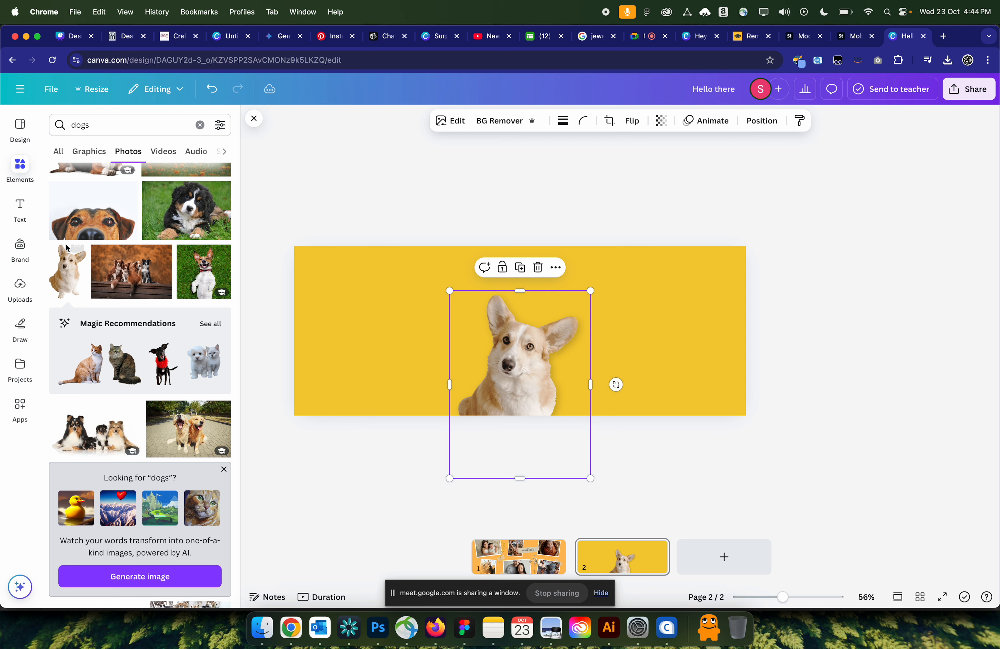
- Add a text box reading "DOG SHAMPOO" in the Anton font over the corgi
click(25, 214)
click(59, 163)
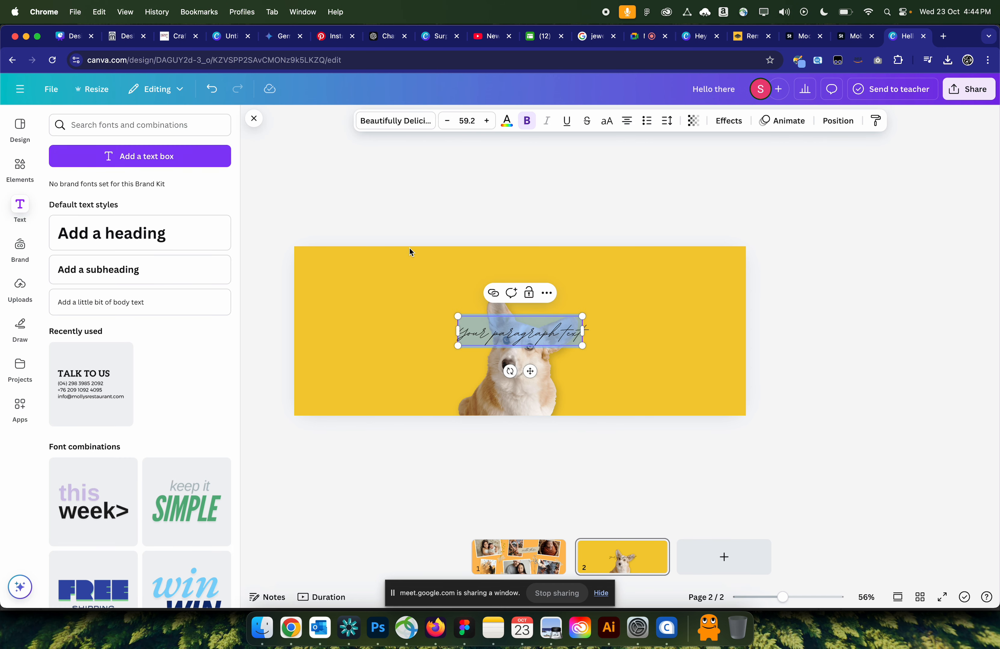
click(414, 121)
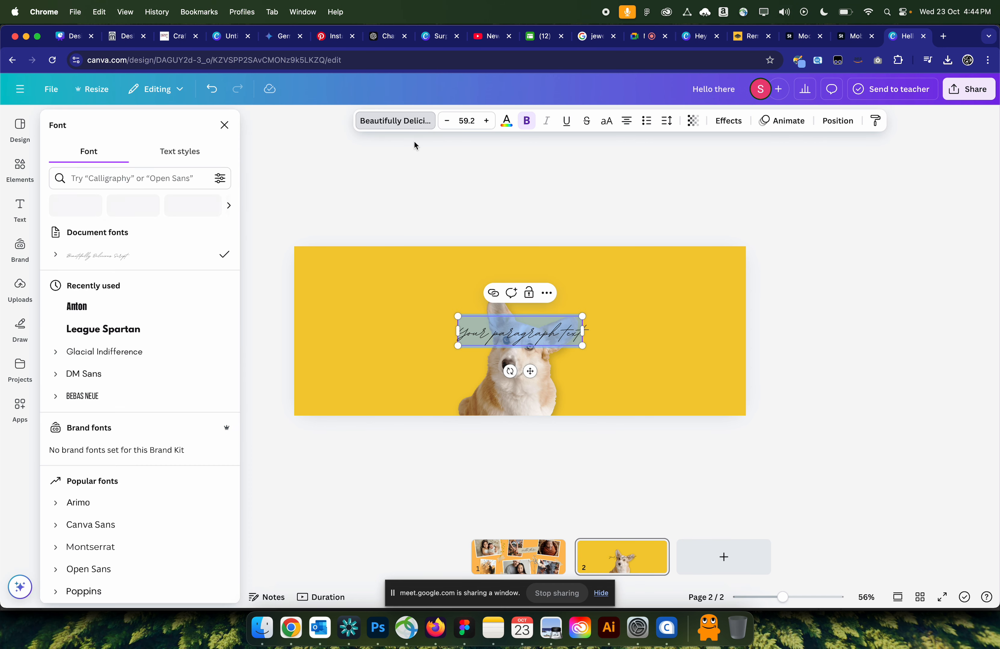
click(84, 307)
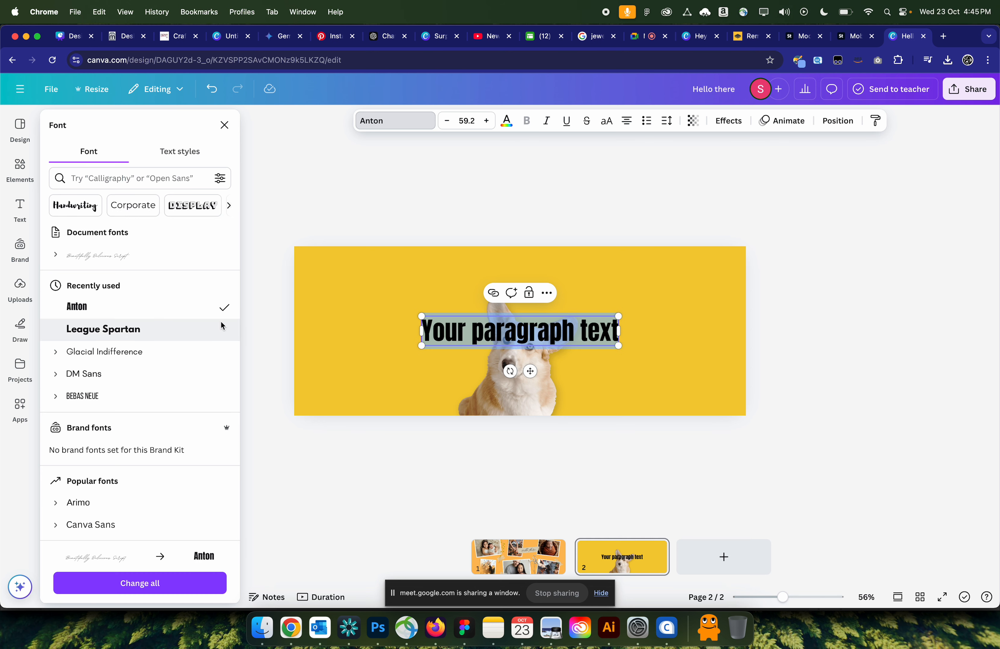
text(DOG SHA)
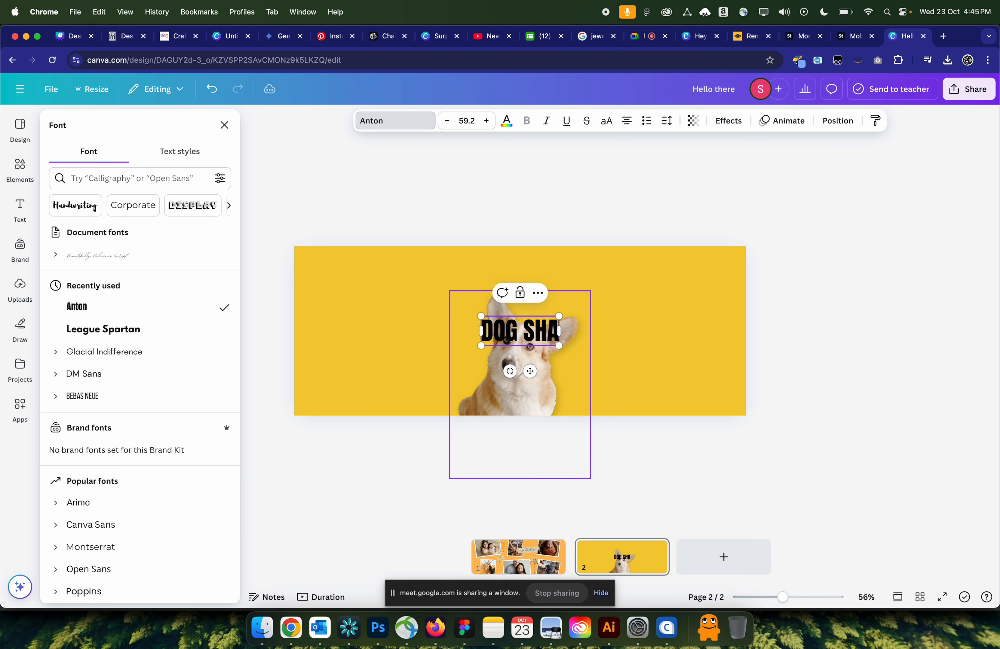
text(MPOO)
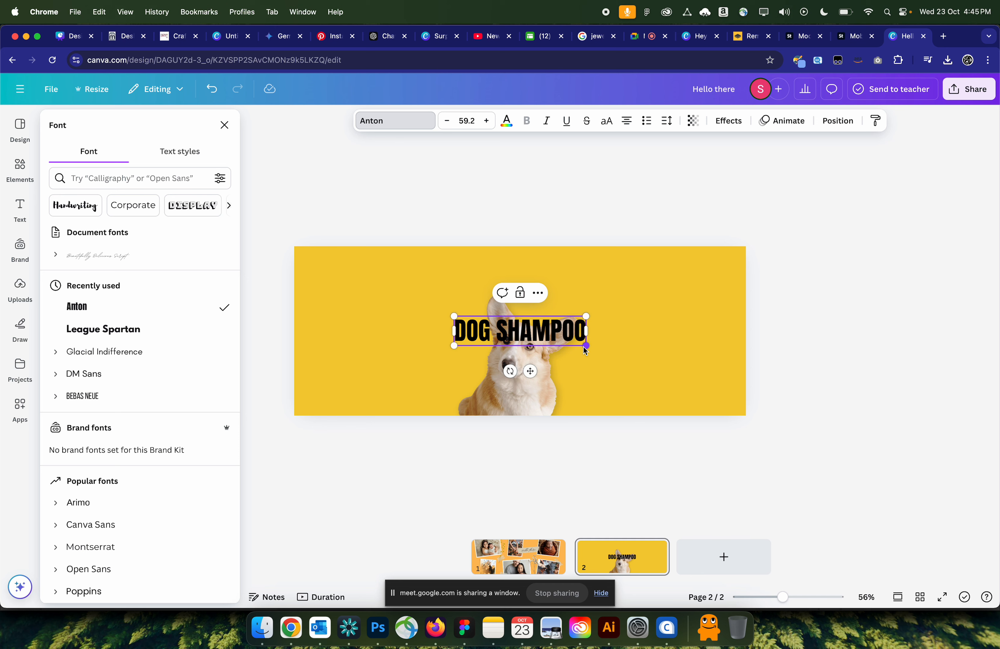
- Shrink the "DOG SHAMPOO" text to size 51 and move it above the corgi's head
drag(590, 345, 533, 277)
click(620, 165)
drag(525, 329, 536, 292)
click(466, 212)
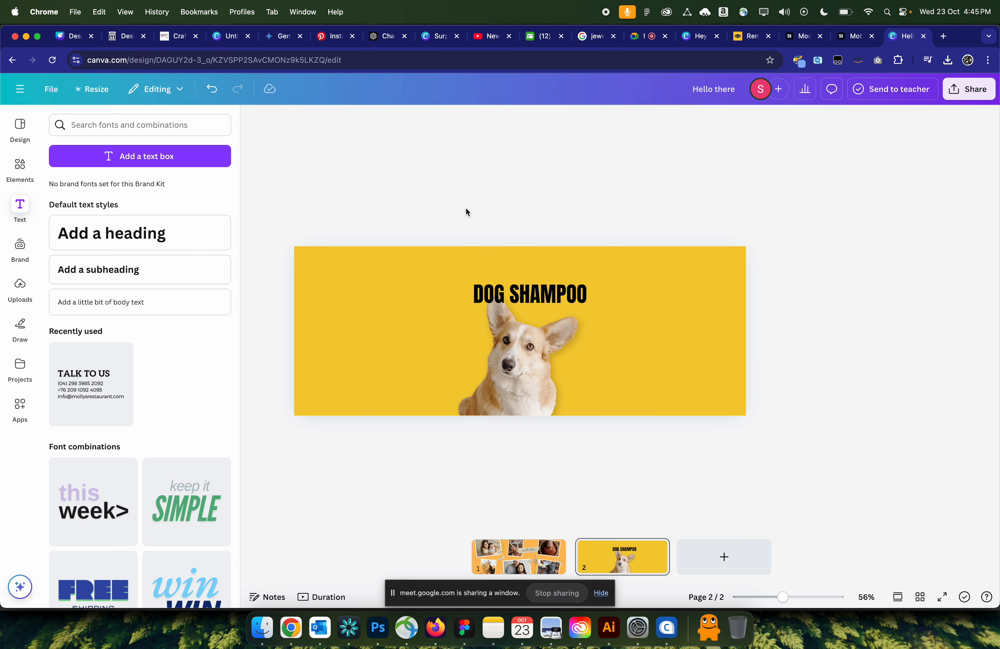
- Layer the "DOG SHAMPOO" text behind the corgi, enlarge it to size 60.1 and reposition it above the ears
click(547, 298)
click(834, 122)
click(186, 152)
drag(158, 215, 160, 260)
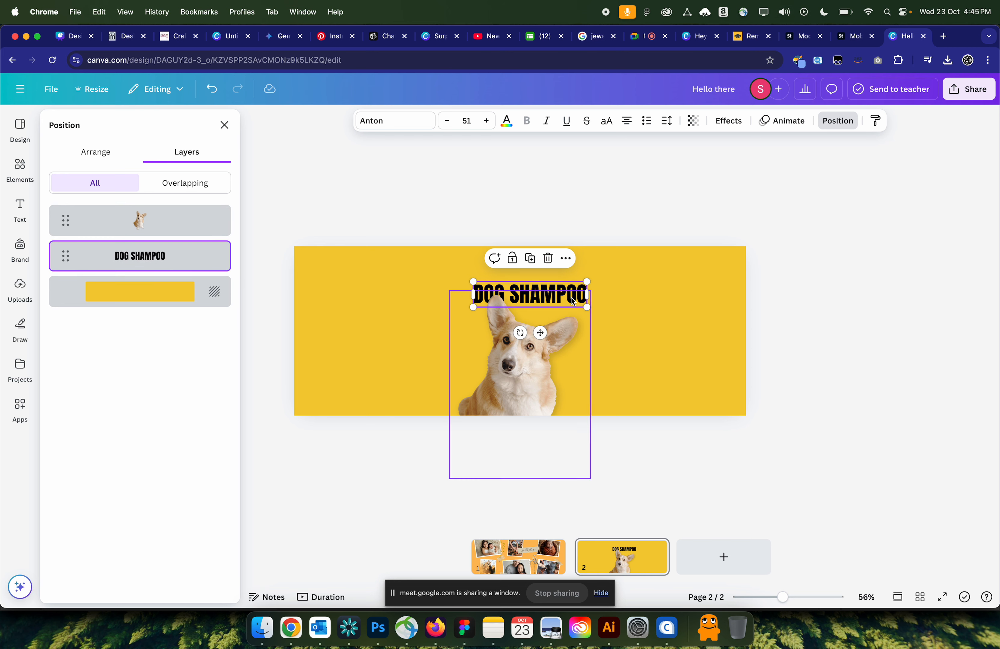
drag(548, 295, 569, 297)
- Recolor the "DOG SHAMPOO" text with the dark brown taken from the corgi's photo colors, after trying two reds
click(506, 122)
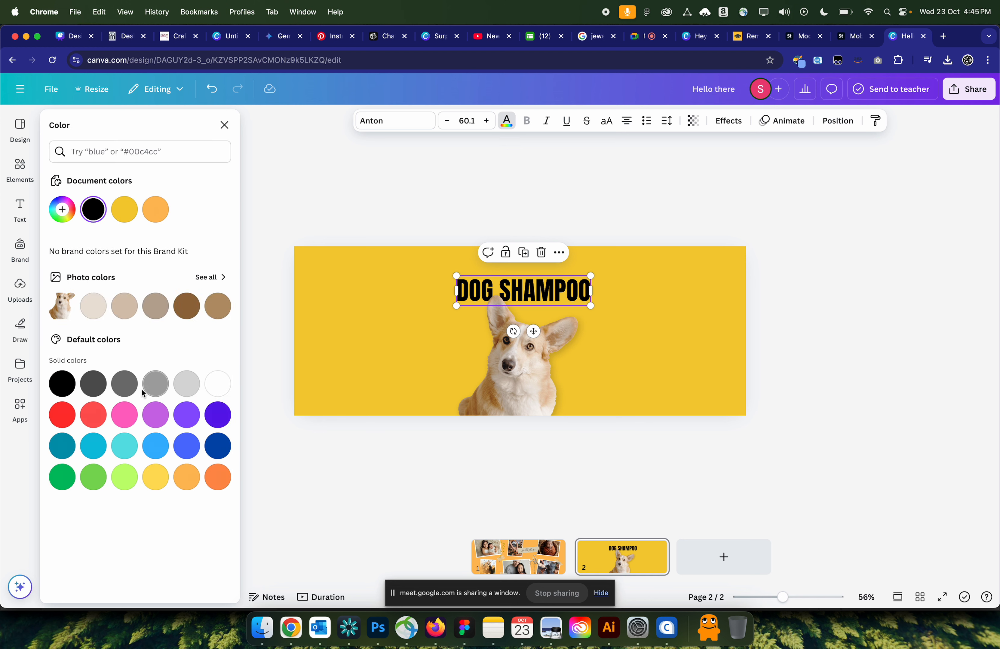
click(62, 415)
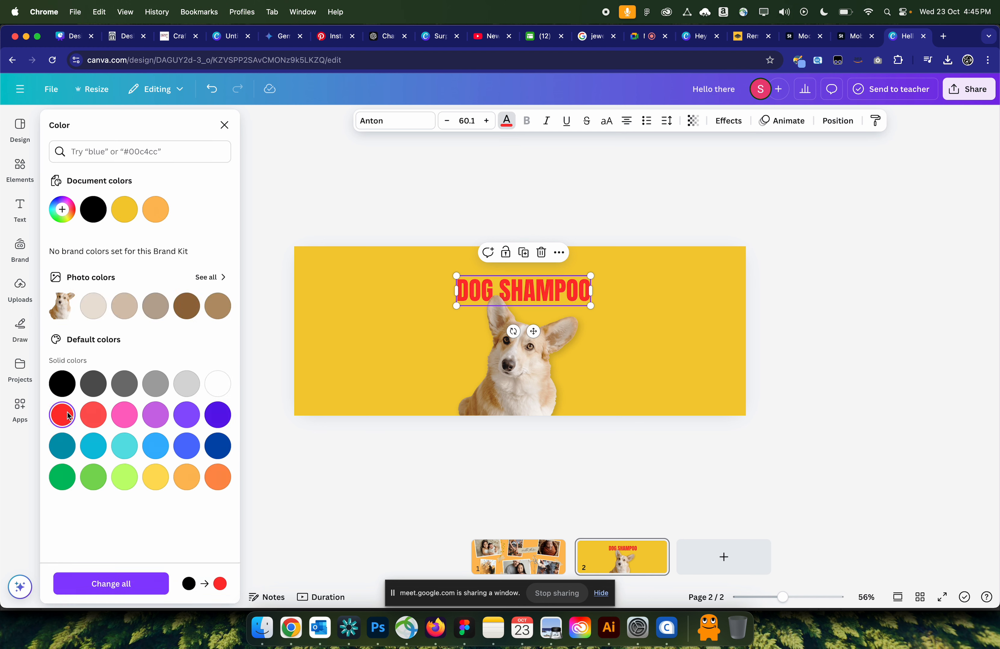
click(97, 417)
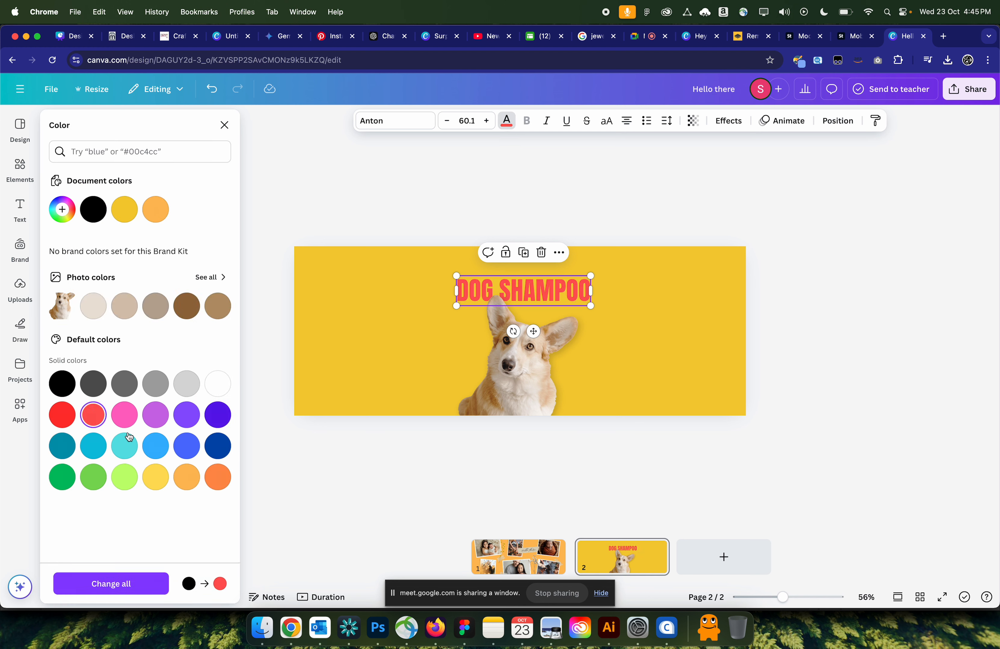
click(186, 306)
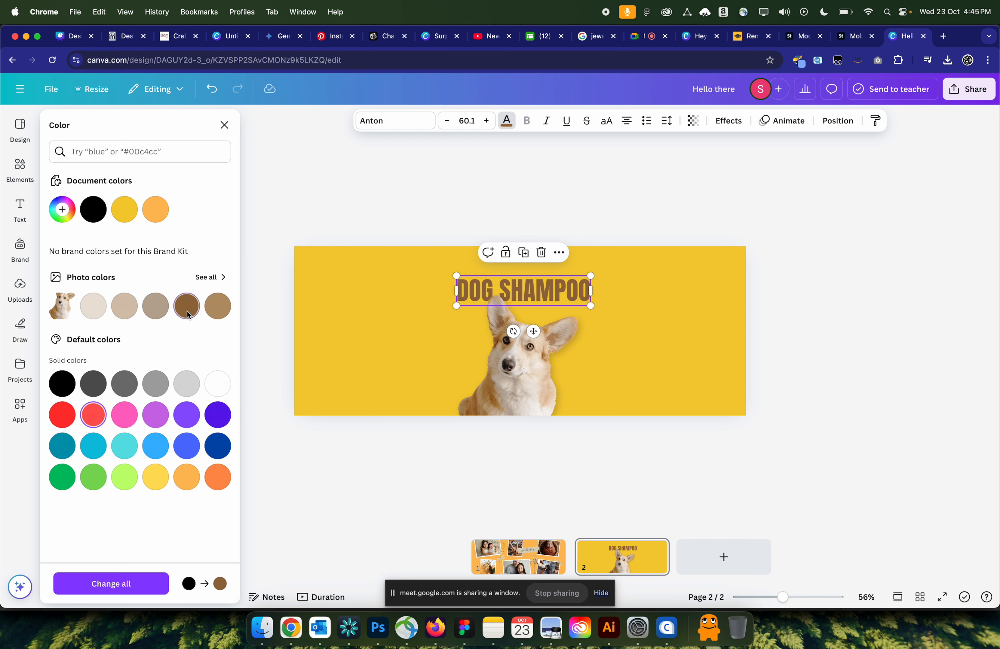
click(384, 181)
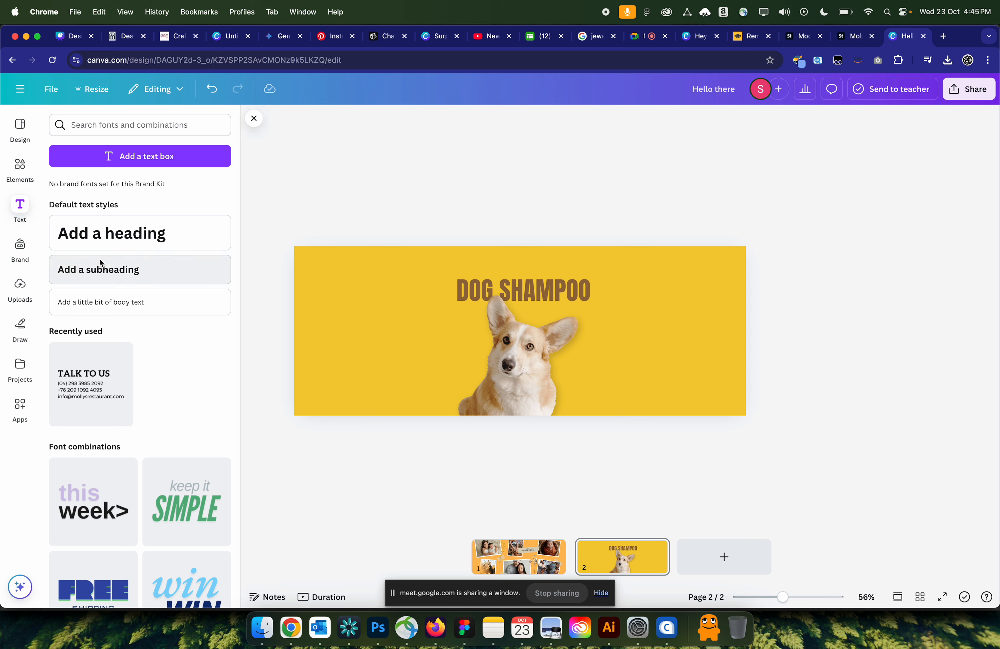
- Search the elements for "paws" and add the black double paw-print graphic to the banner
click(20, 166)
double_click(101, 128)
text(paws)
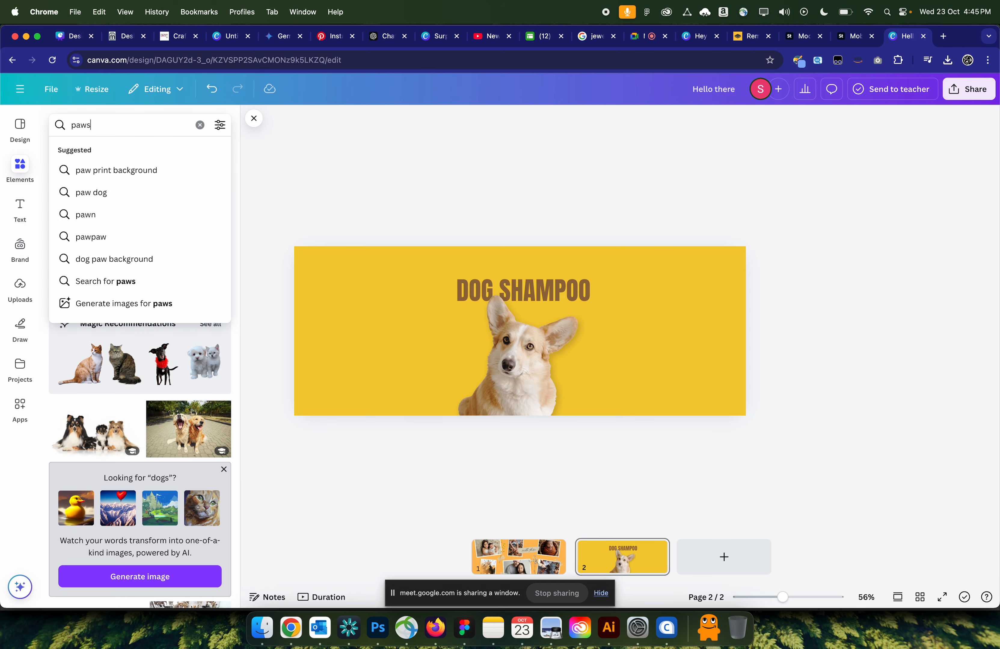
click(160, 285)
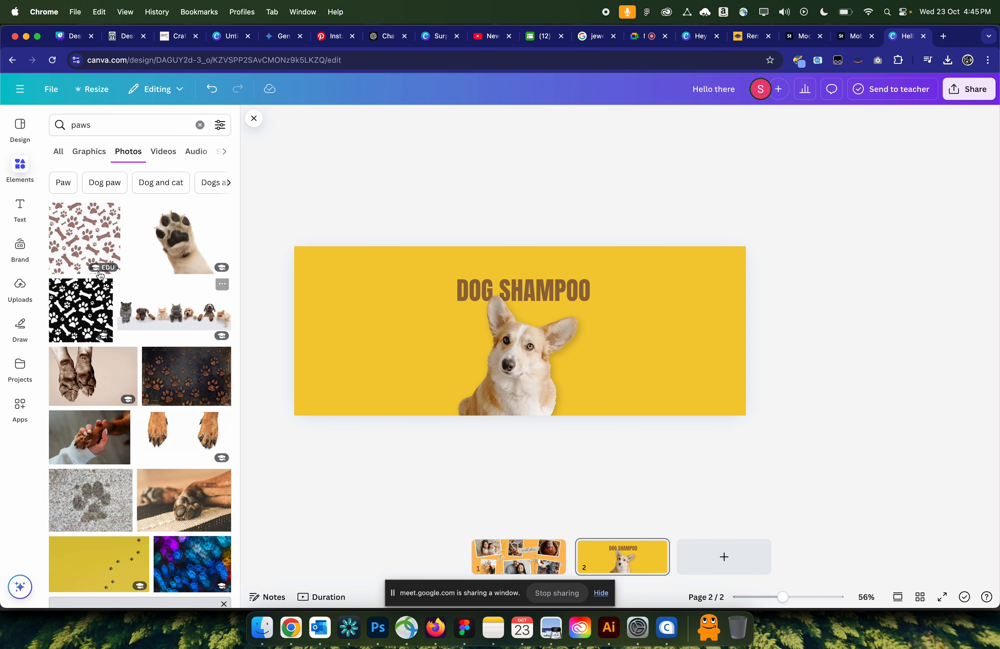
click(94, 249)
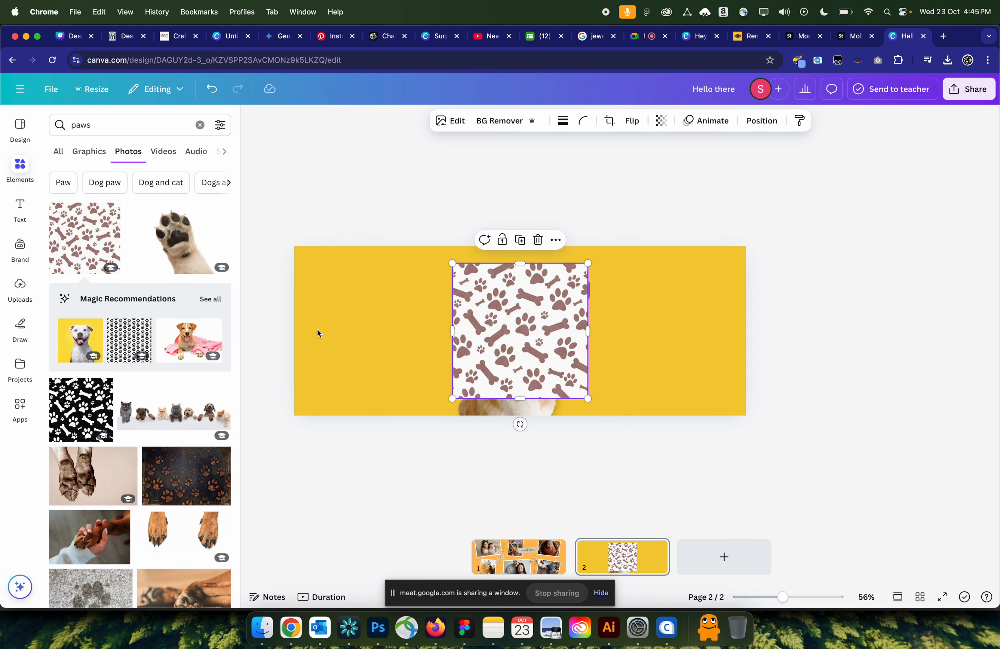
key(Delete)
click(103, 158)
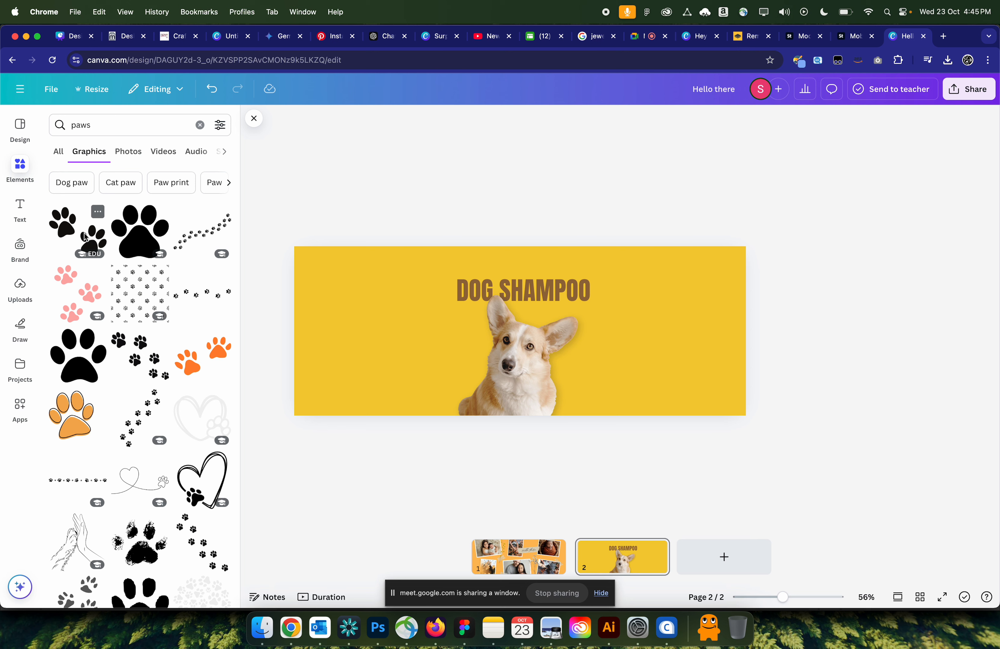
click(78, 244)
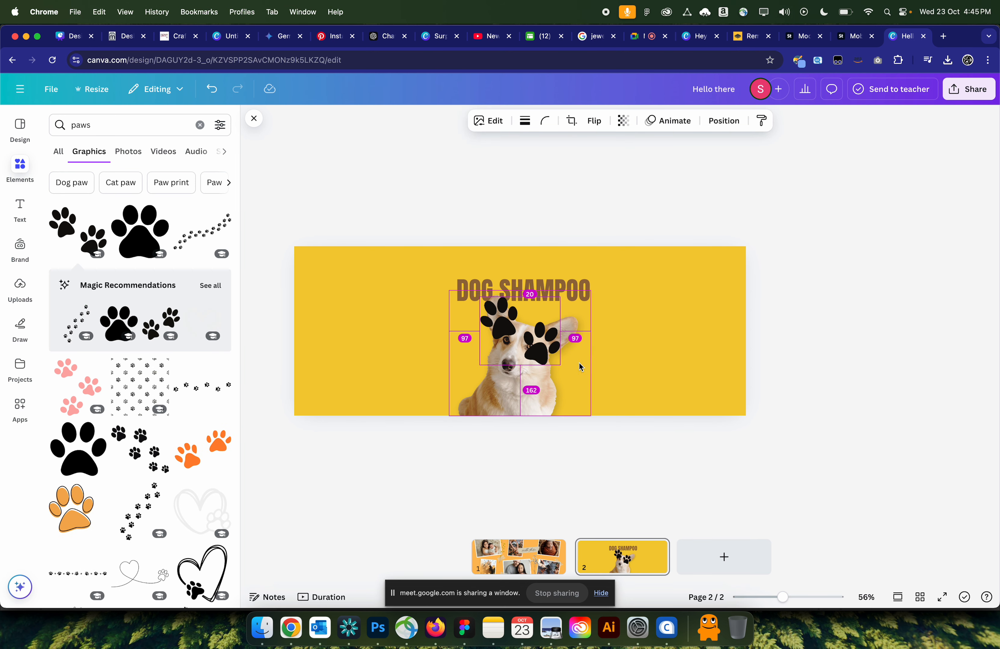
- Shrink the paw-print graphic, place it beside the corgi's chest and set its transparency to 8
drag(560, 364, 605, 282)
drag(592, 270, 563, 373)
click(633, 120)
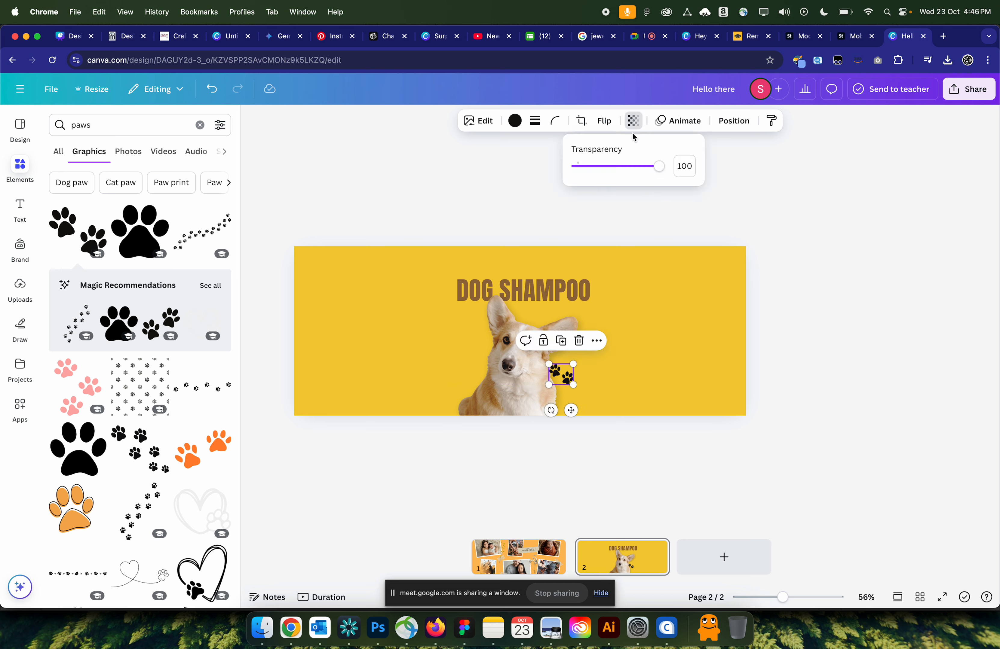
drag(662, 166, 582, 174)
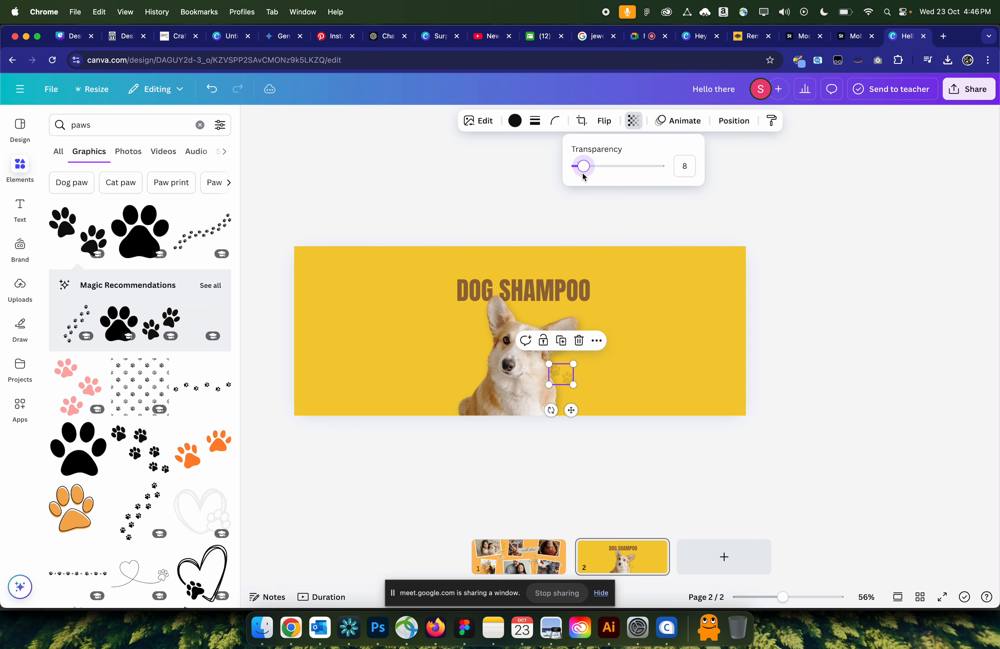
click(463, 193)
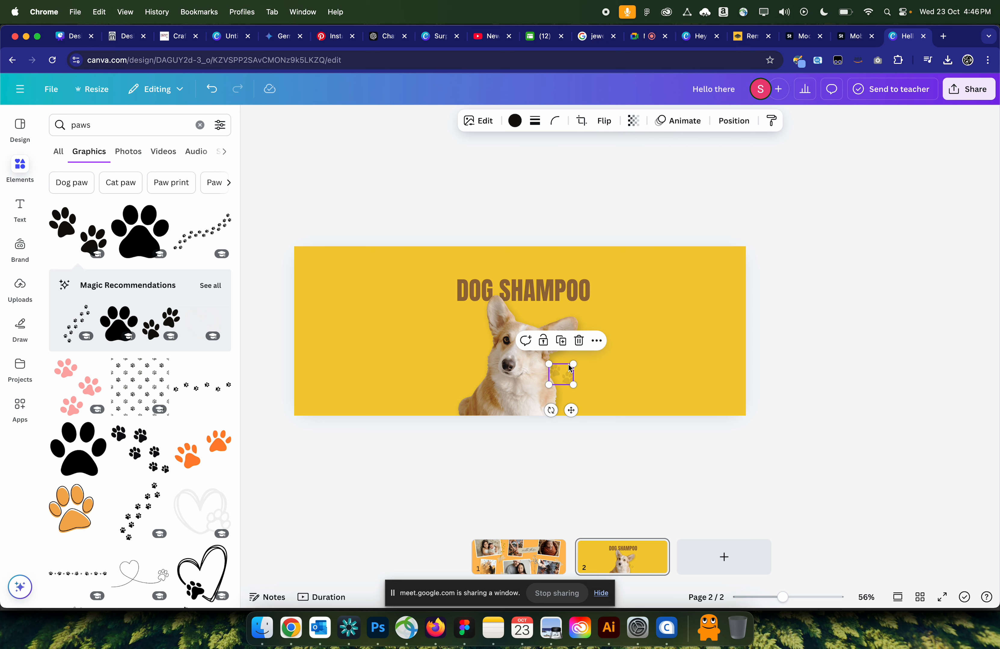
- Duplicate the faded paw prints and place the copy diagonally up and to the left, over the corgi's cheek
key(super+z)
click(567, 375)
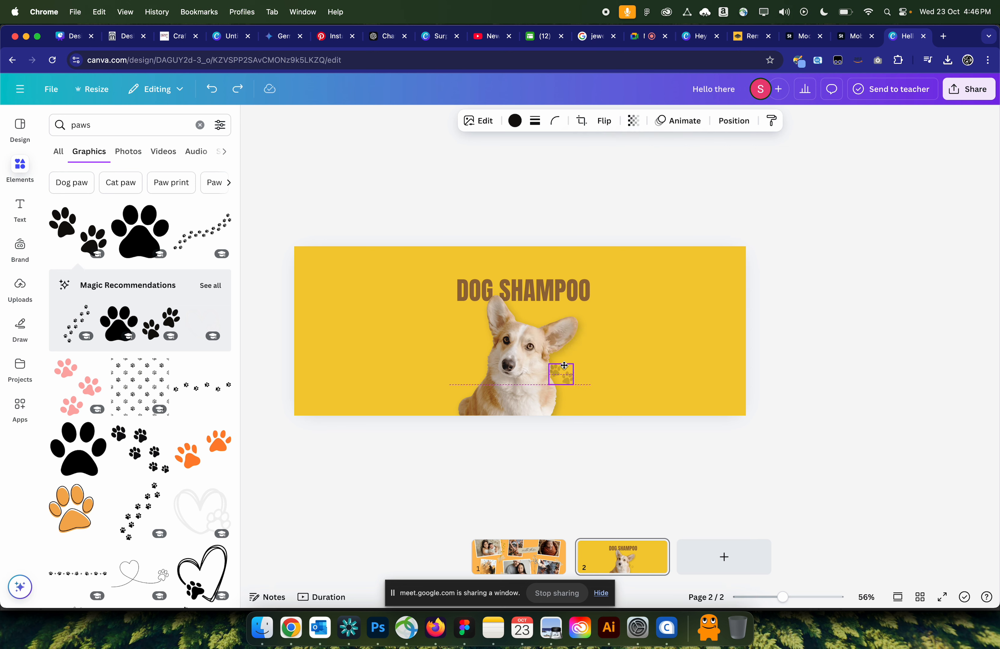
drag(563, 374, 546, 351)
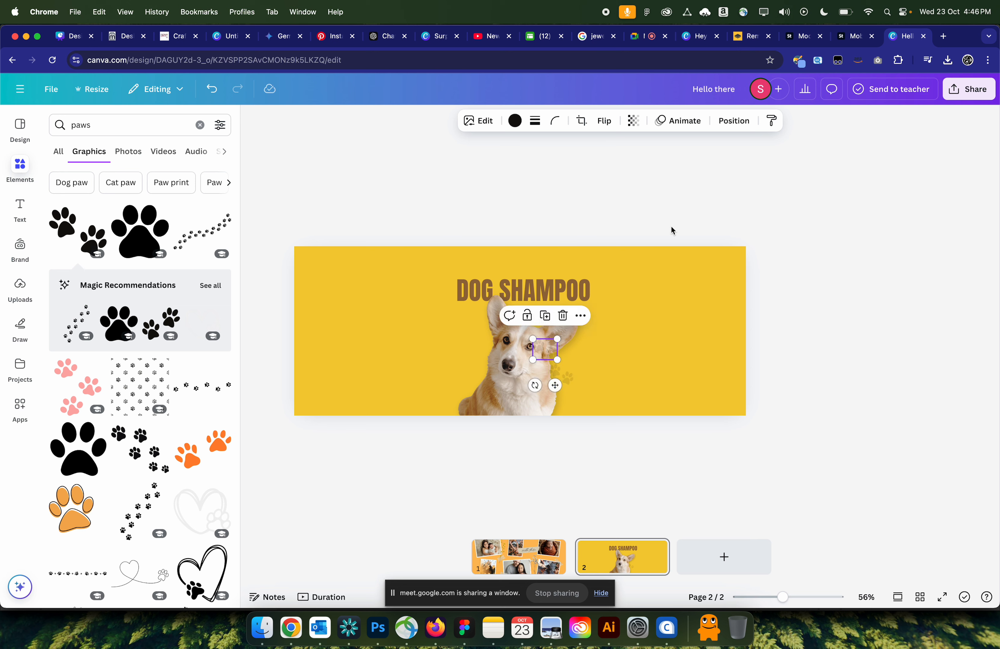
- Move both paw-print layers behind the corgi but keep them above the title text
click(733, 120)
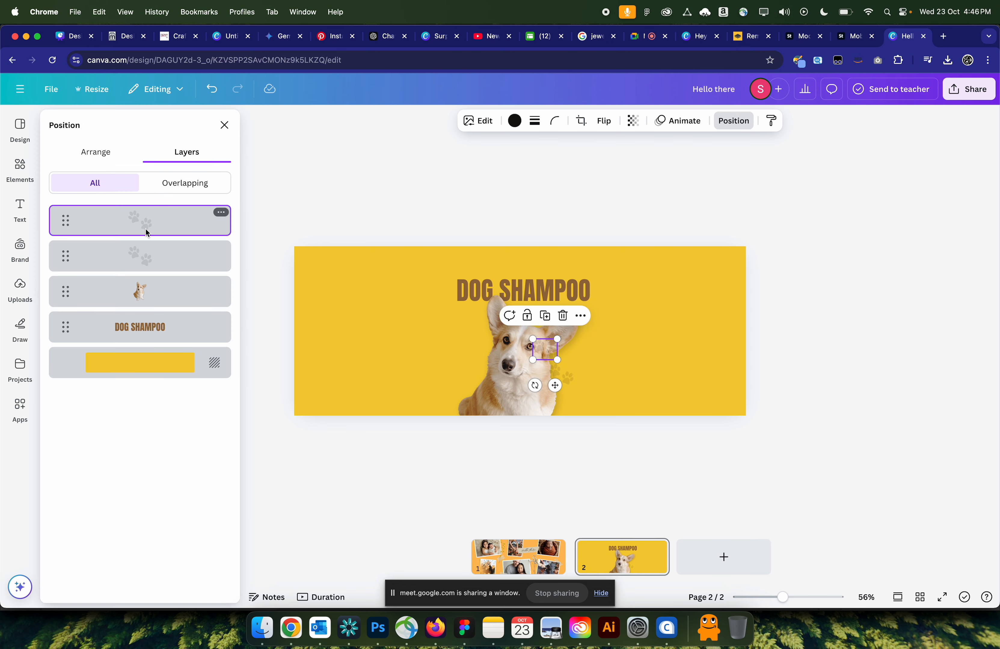
shift+click(143, 260)
drag(142, 263, 147, 295)
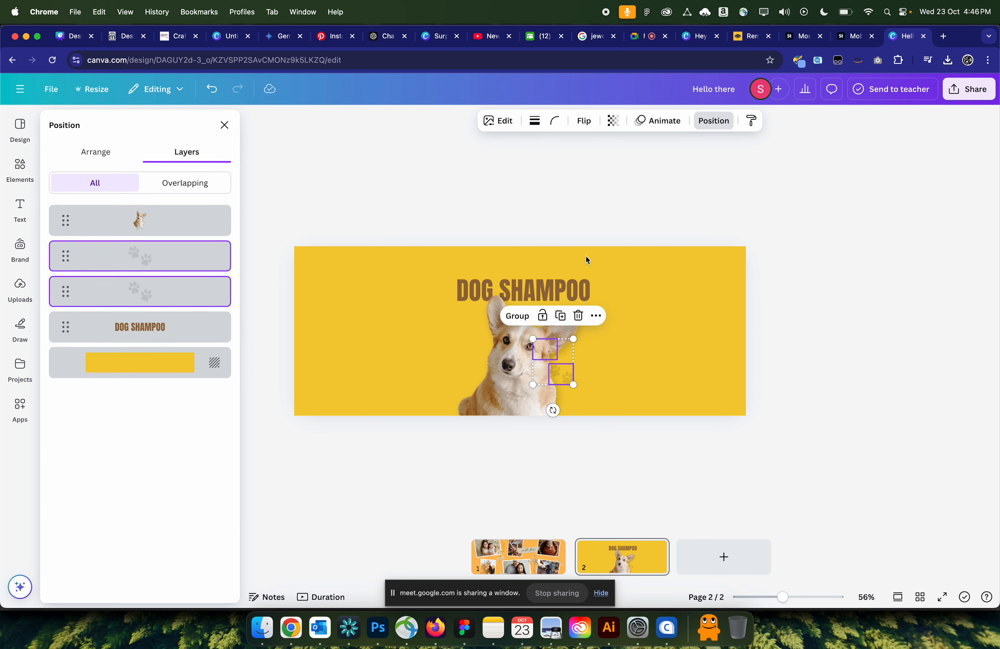
click(727, 261)
- Select both paw-print graphics, shift them slightly down and outward, and place a duplicate pair at the title's left end
click(564, 383)
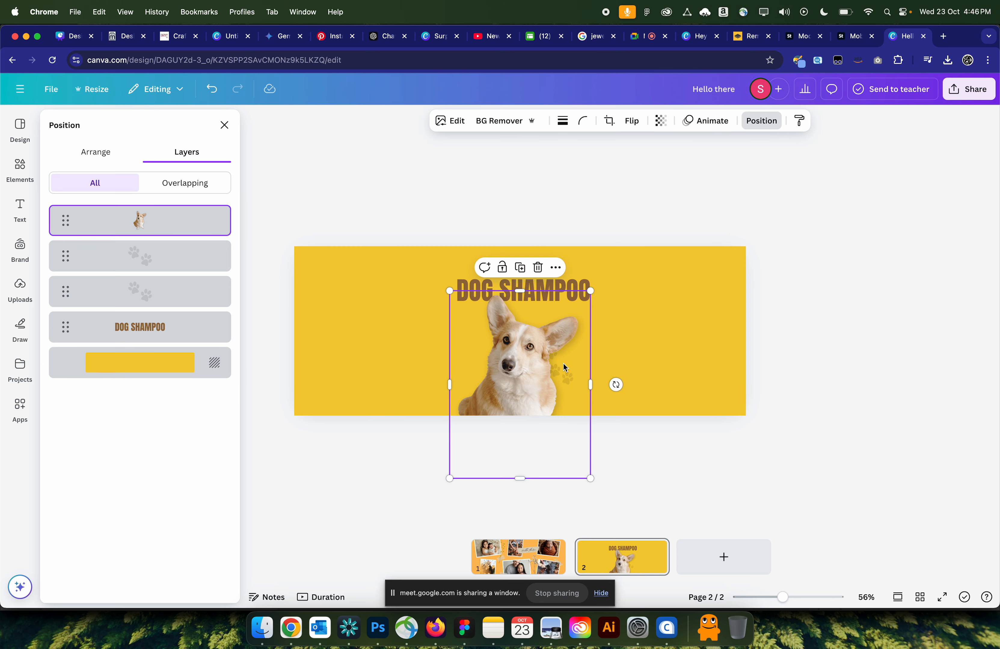
click(147, 291)
shift+click(143, 256)
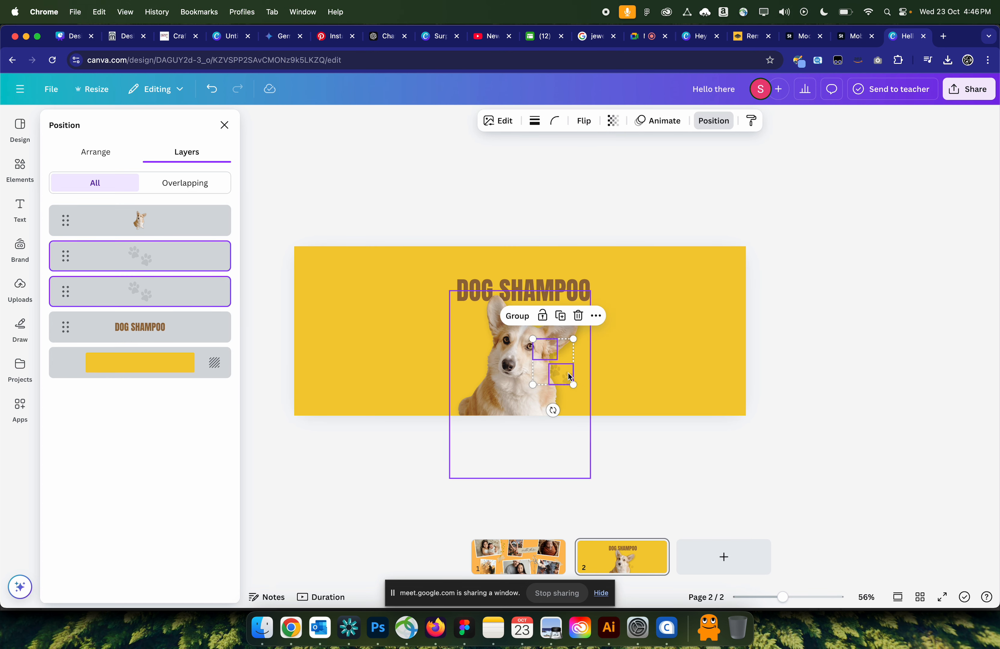
drag(568, 374, 468, 317)
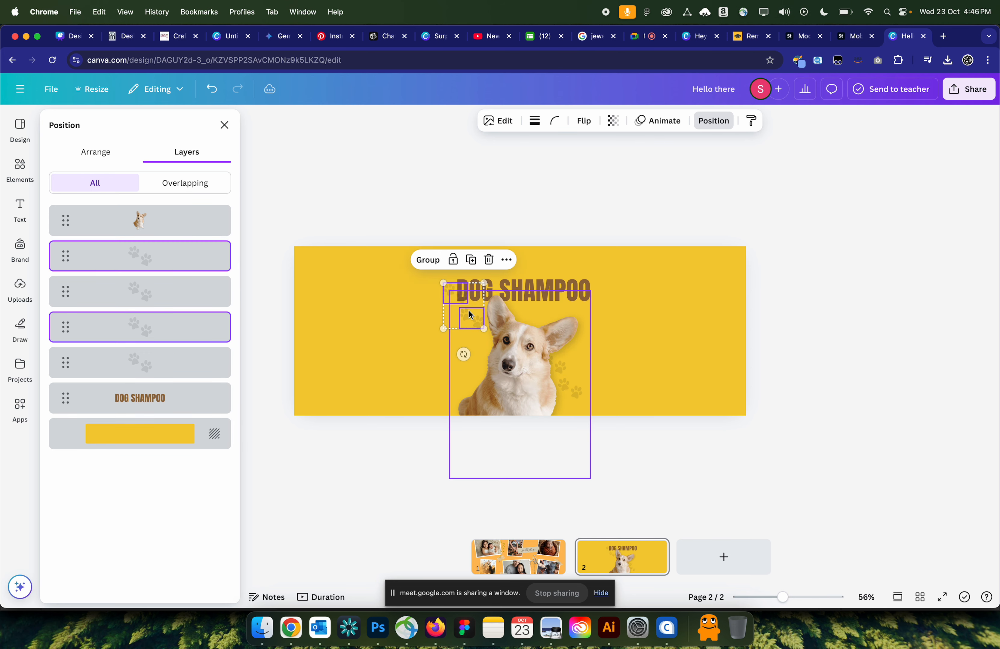
click(591, 200)
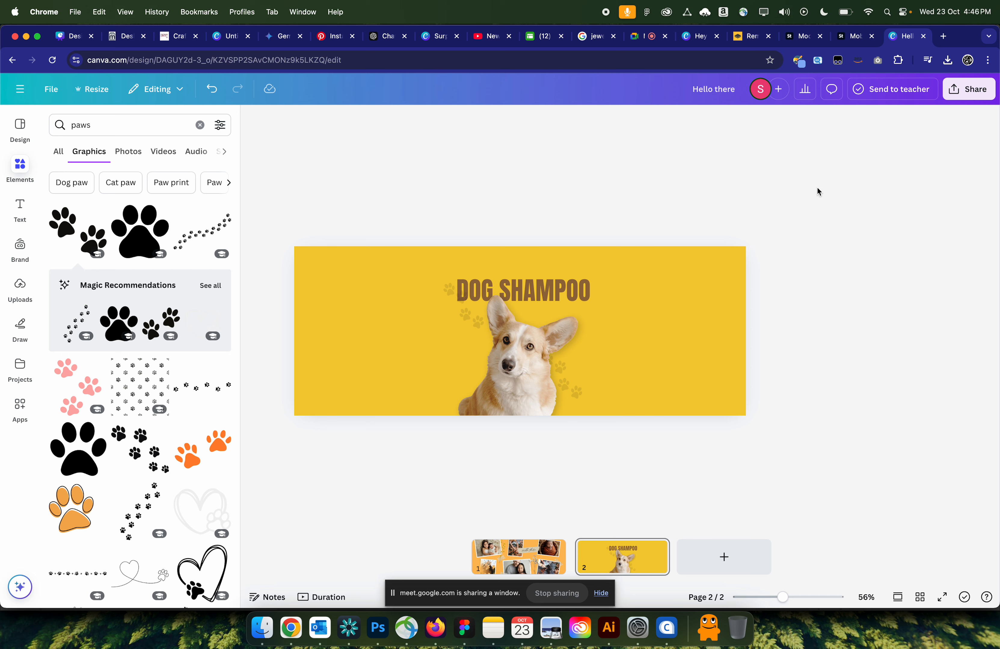
- Download only page 2 of the design as a PNG and show the downloaded file in its folder
click(960, 94)
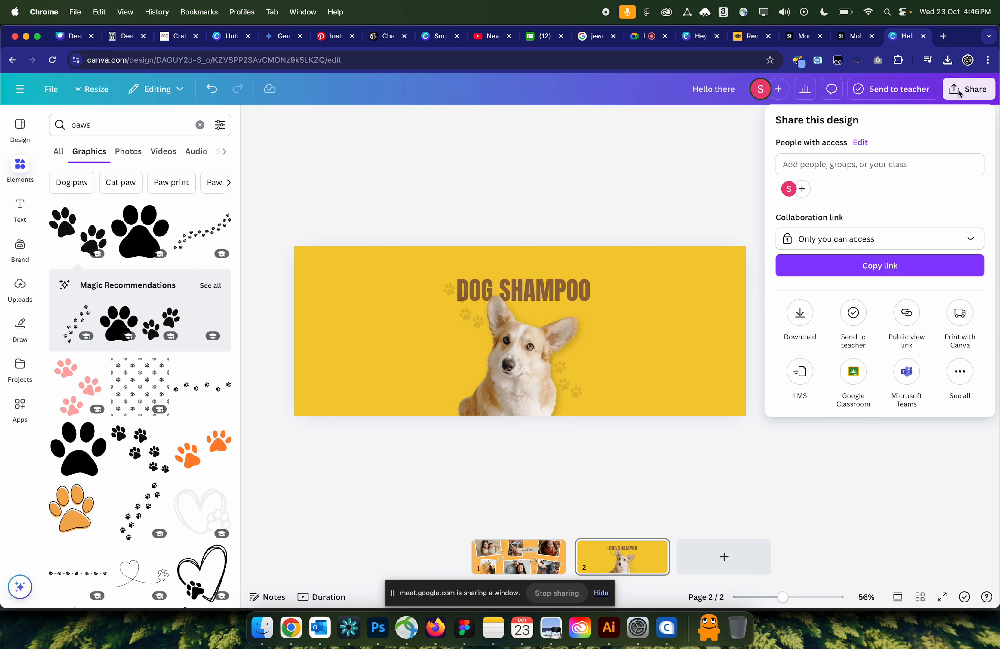
click(799, 320)
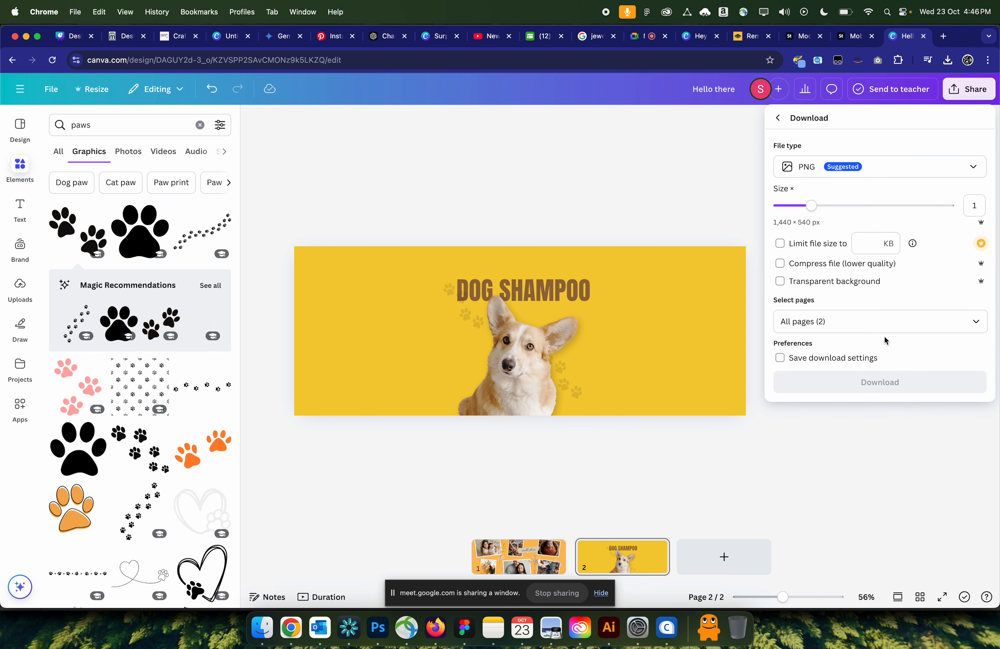
click(965, 327)
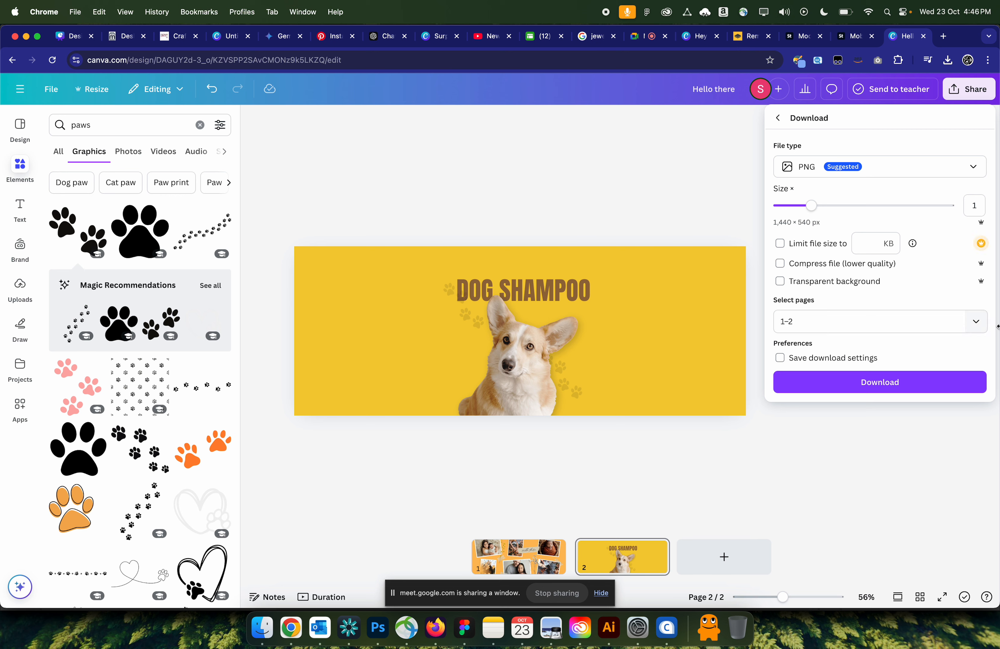
click(970, 326)
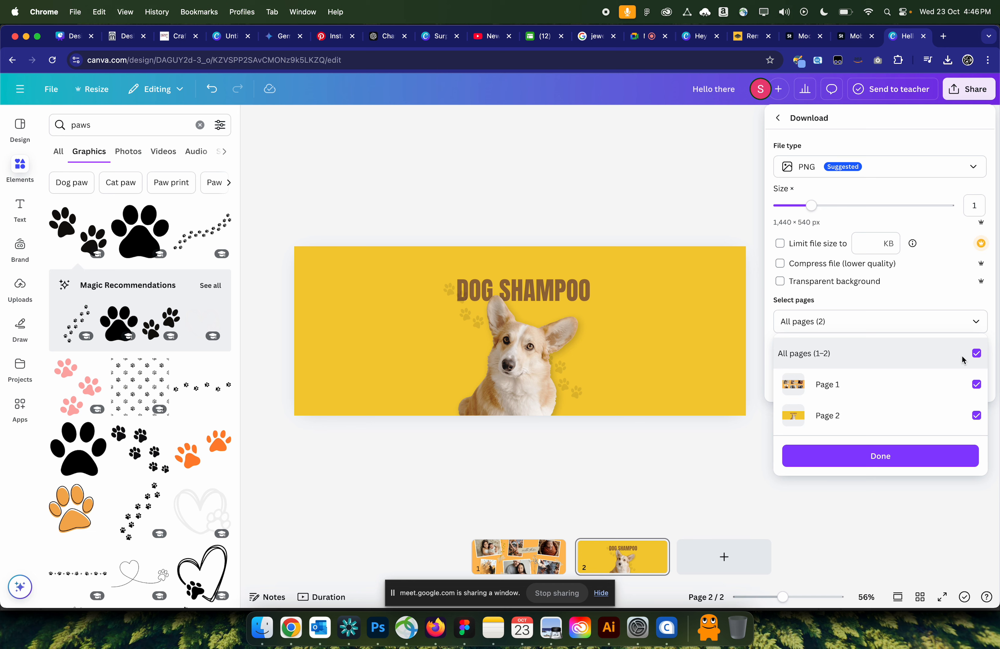
click(976, 354)
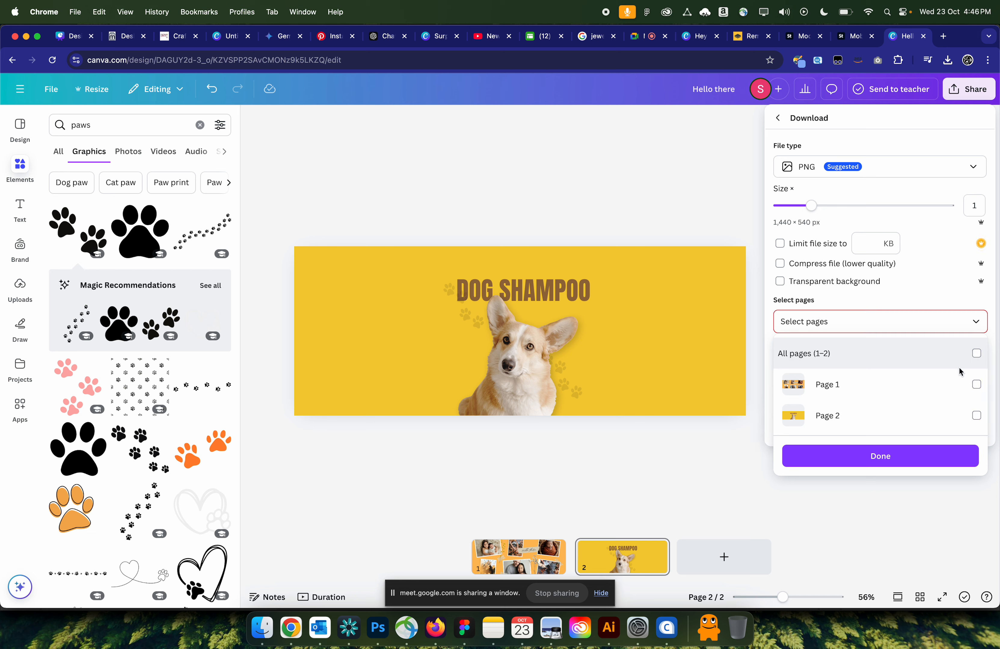
click(976, 416)
click(919, 458)
click(866, 382)
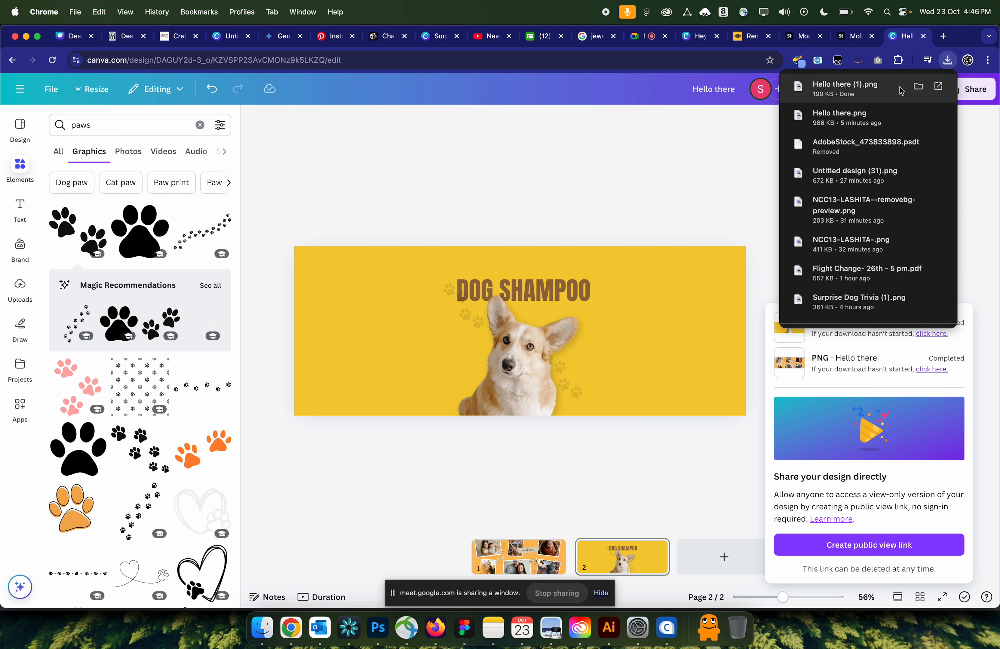
click(918, 86)
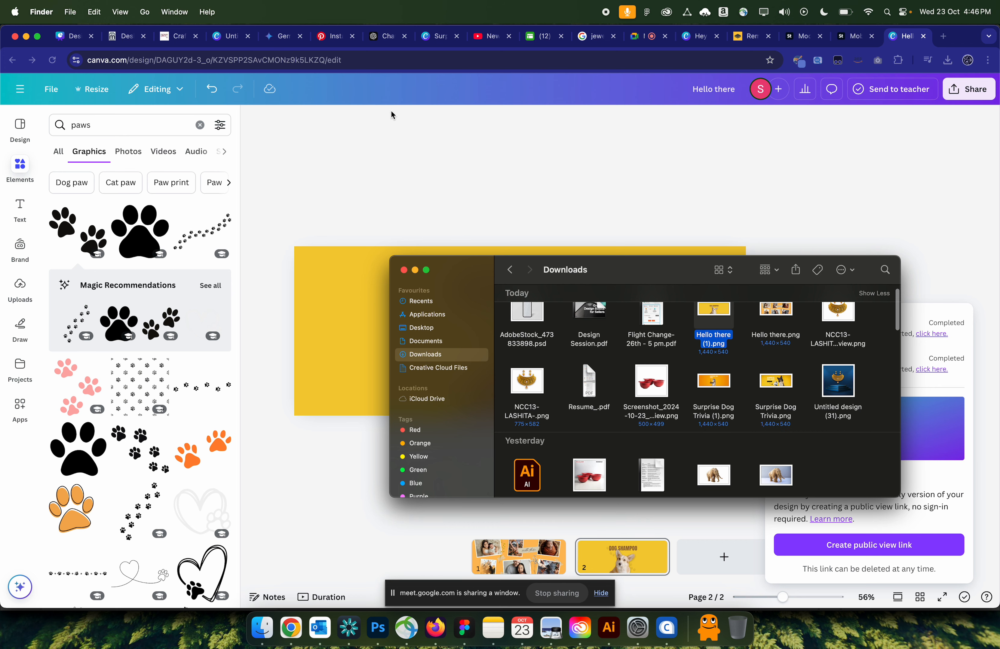
- Switch to the SmartBiz store's Website Appearance page and look over the theme drafts and the mobile draft preview
click(126, 36)
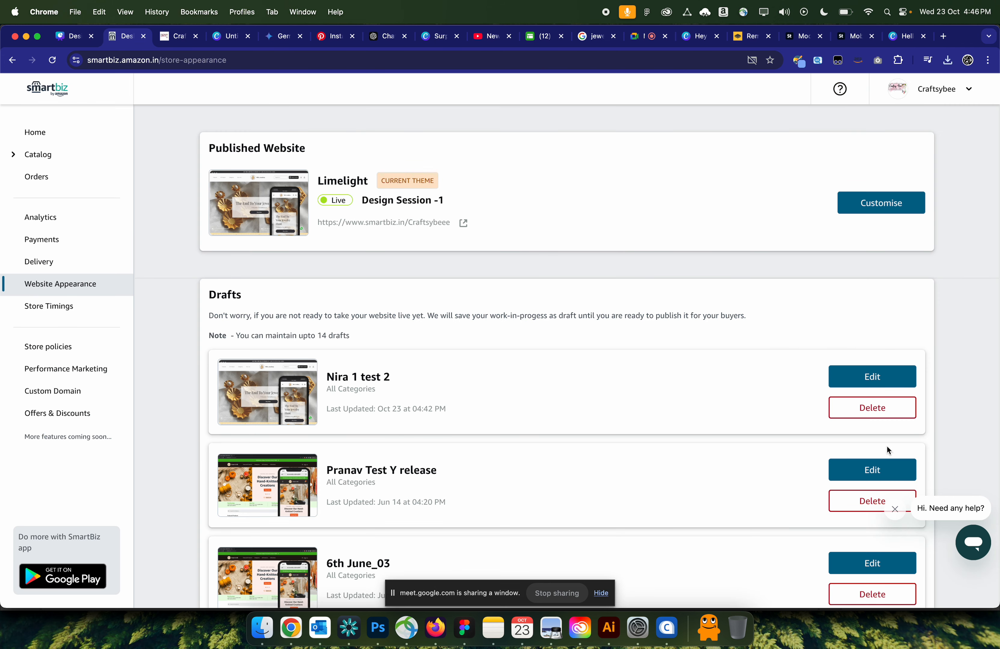
scroll(702, 414, down, 3)
scroll(702, 413, up, 2)
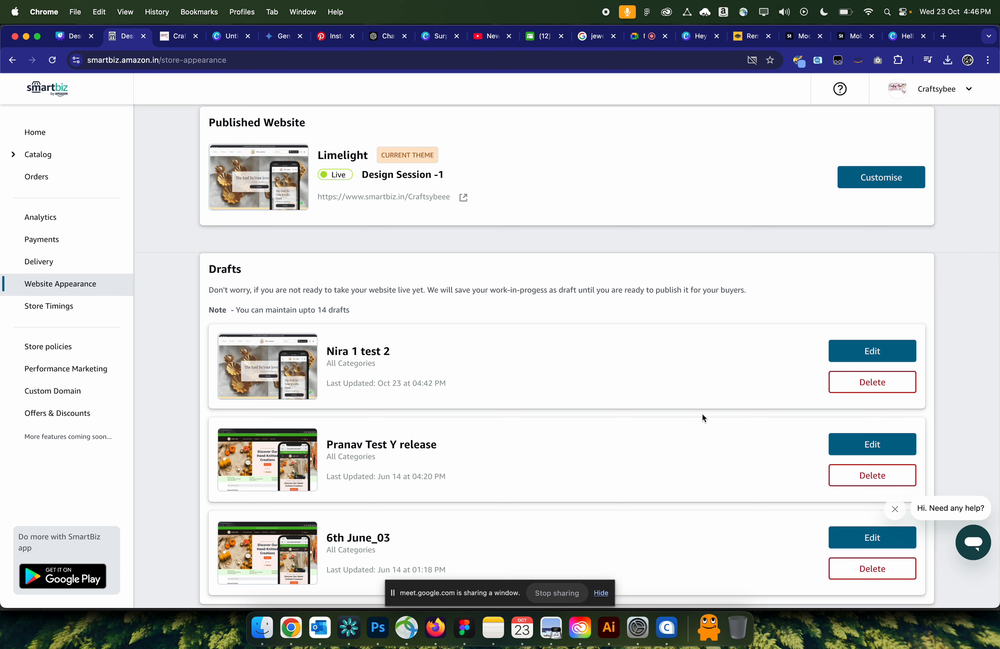
scroll(702, 414, down, 2)
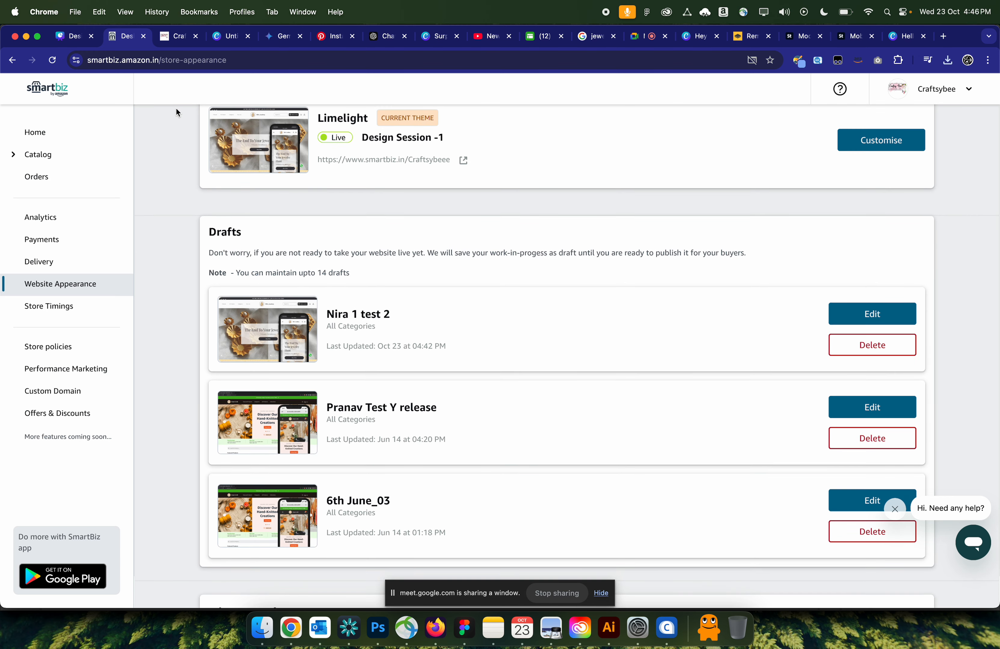
click(167, 39)
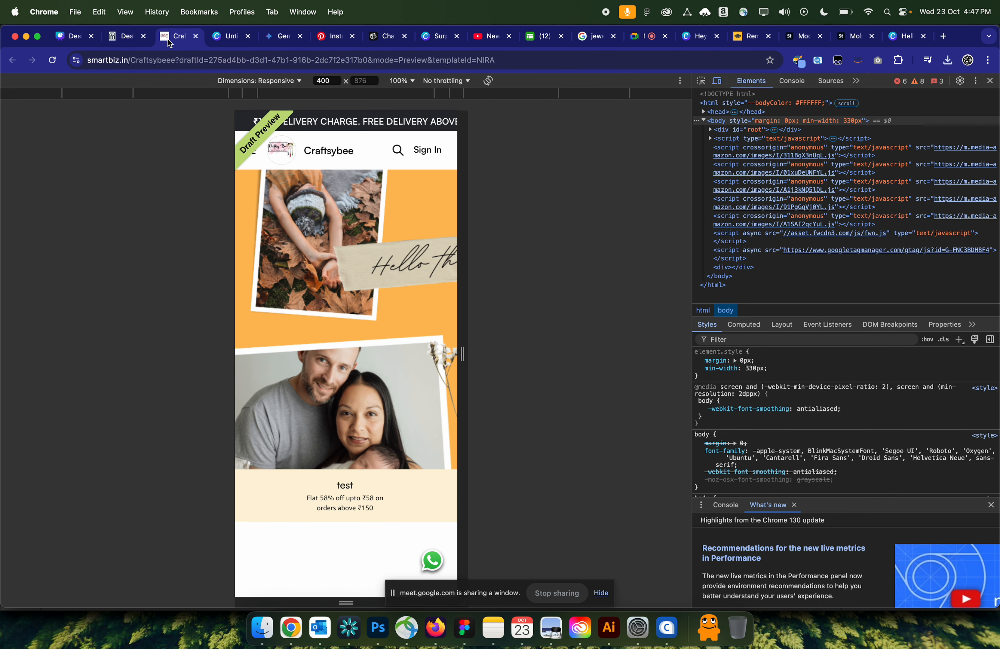
click(124, 39)
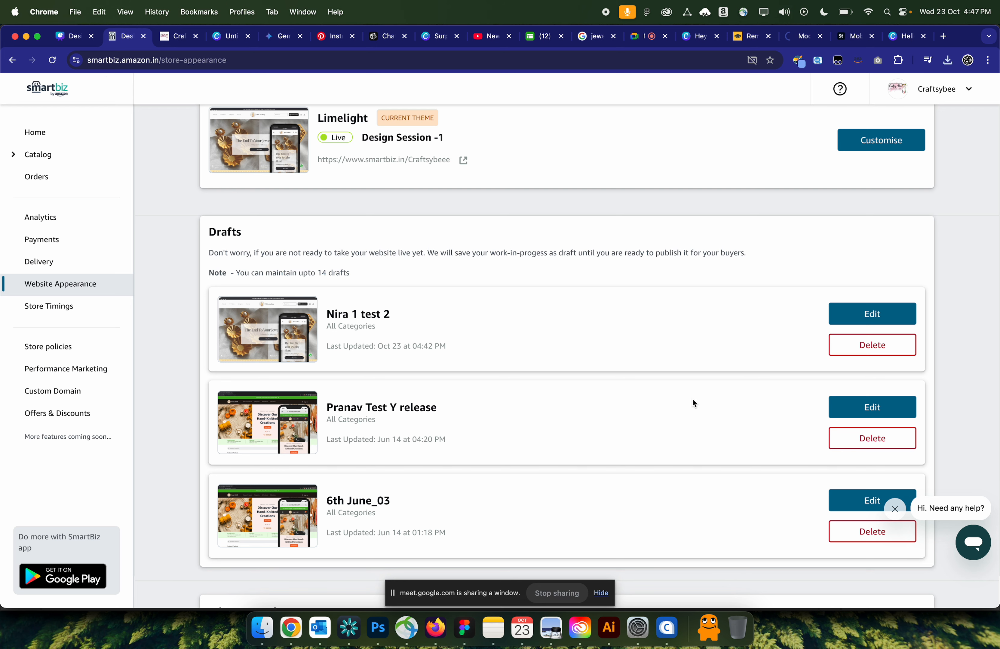
- Reload the Website Appearance page and start trying the Limelight theme from the Discover Themes section
click(58, 63)
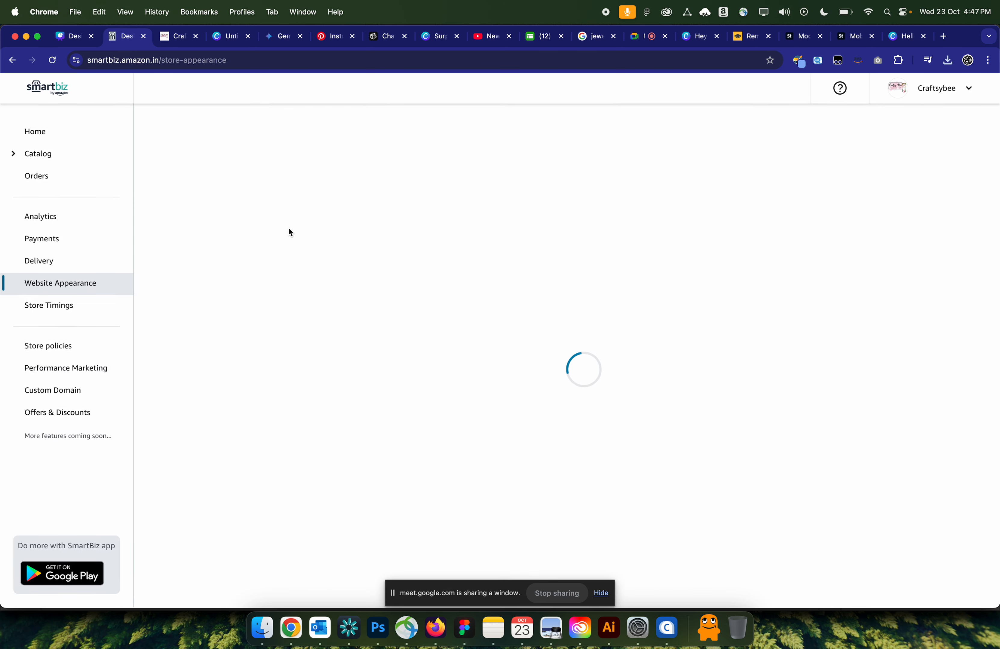
scroll(288, 228, down, 6)
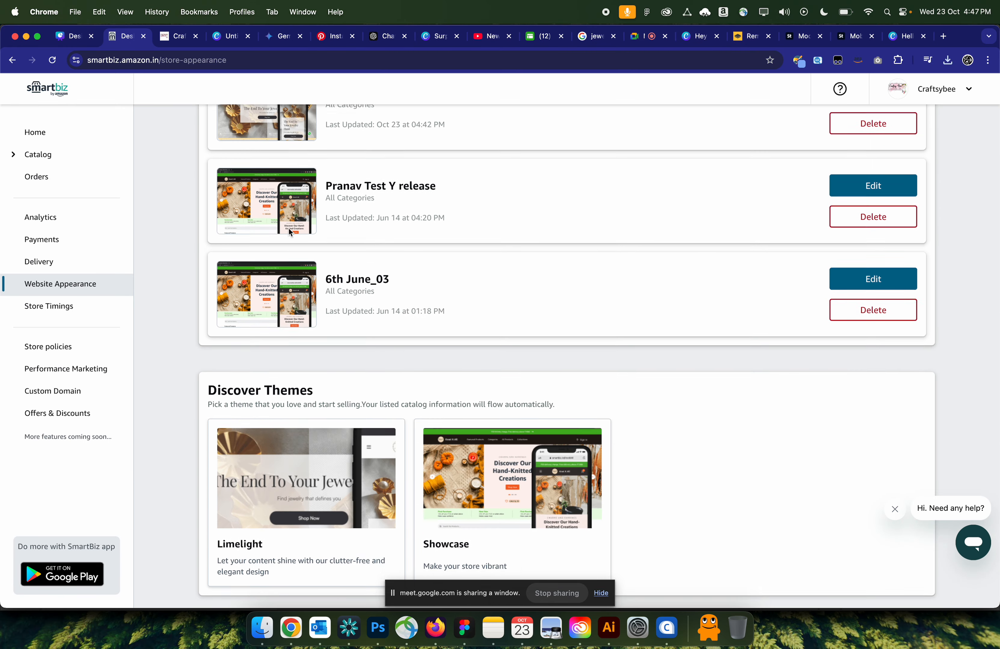
click(277, 495)
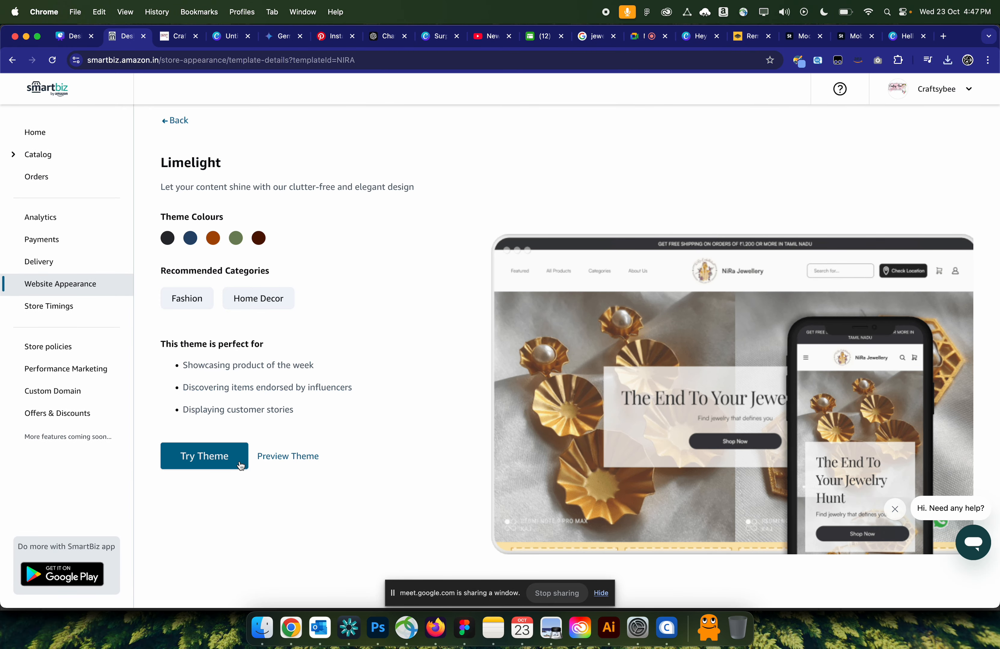
click(208, 457)
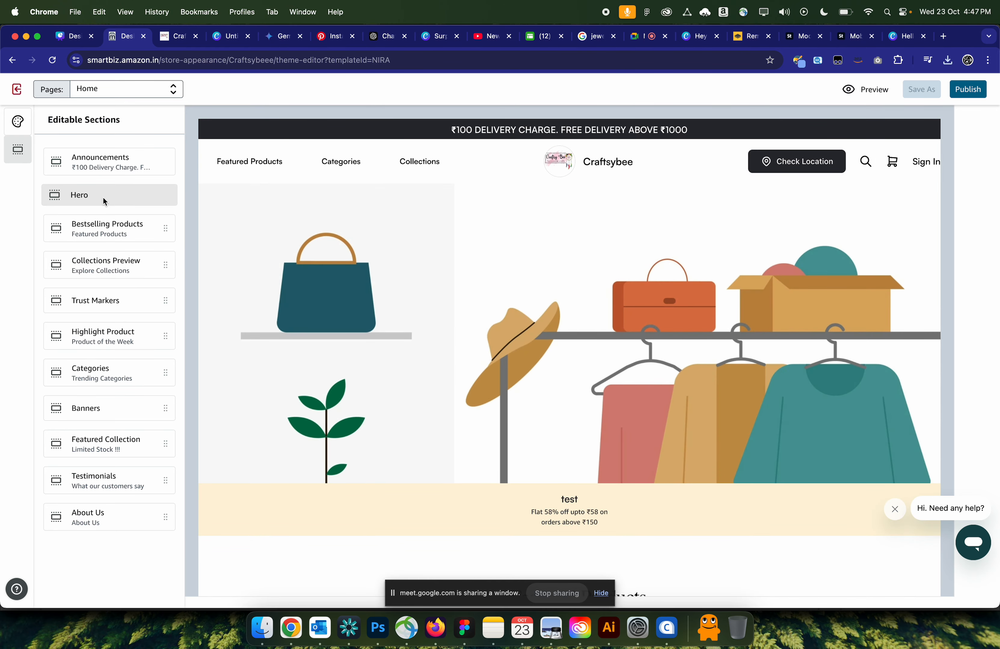
- Upload Hello there (1).png as the header image of Hero Slide 1
click(104, 198)
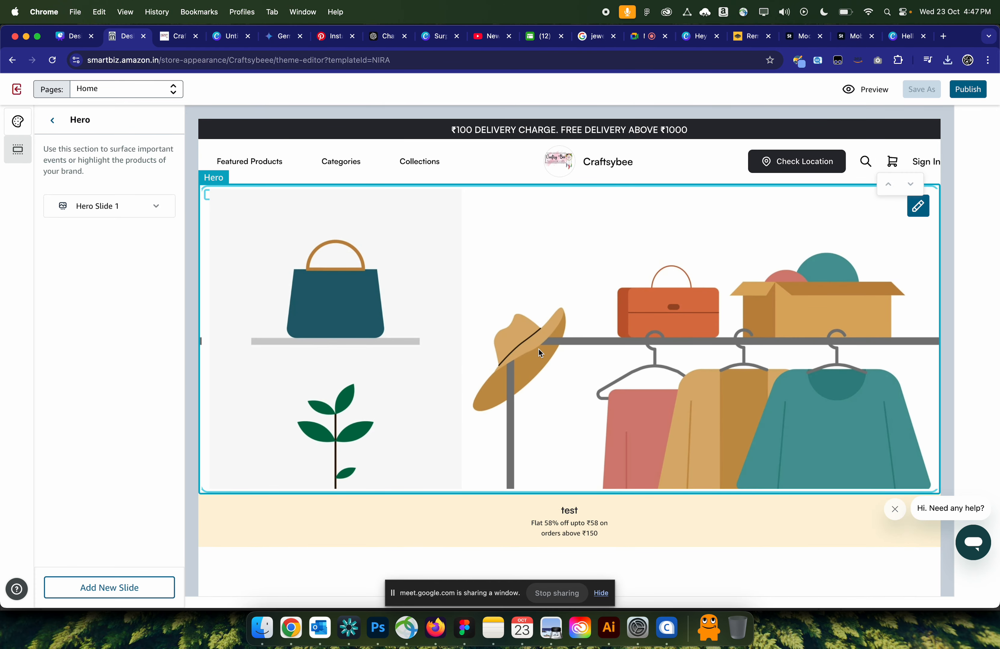
click(155, 205)
click(148, 239)
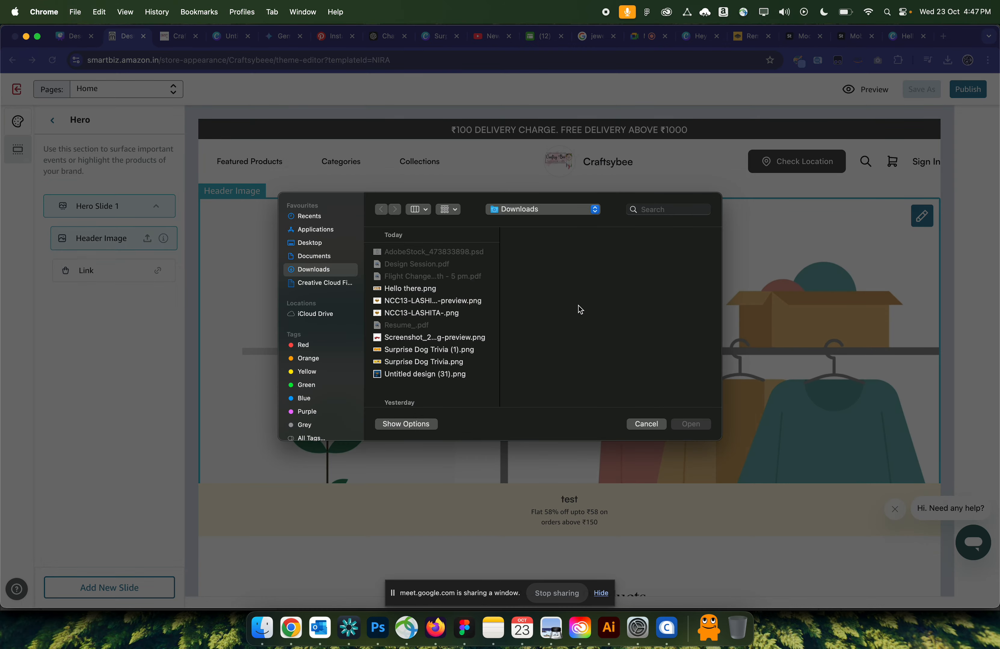
click(411, 289)
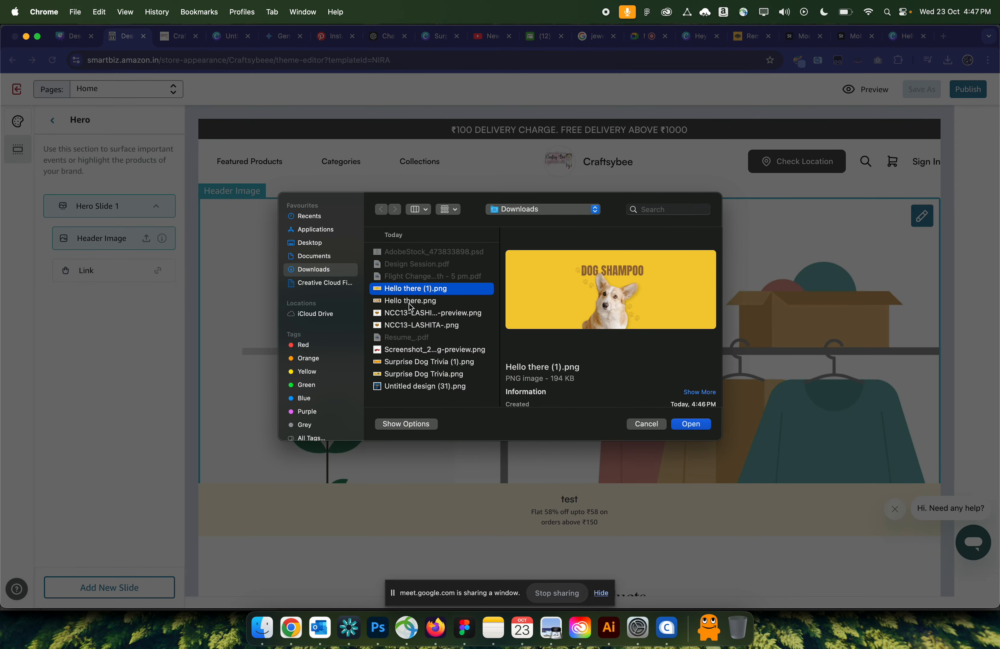
click(706, 424)
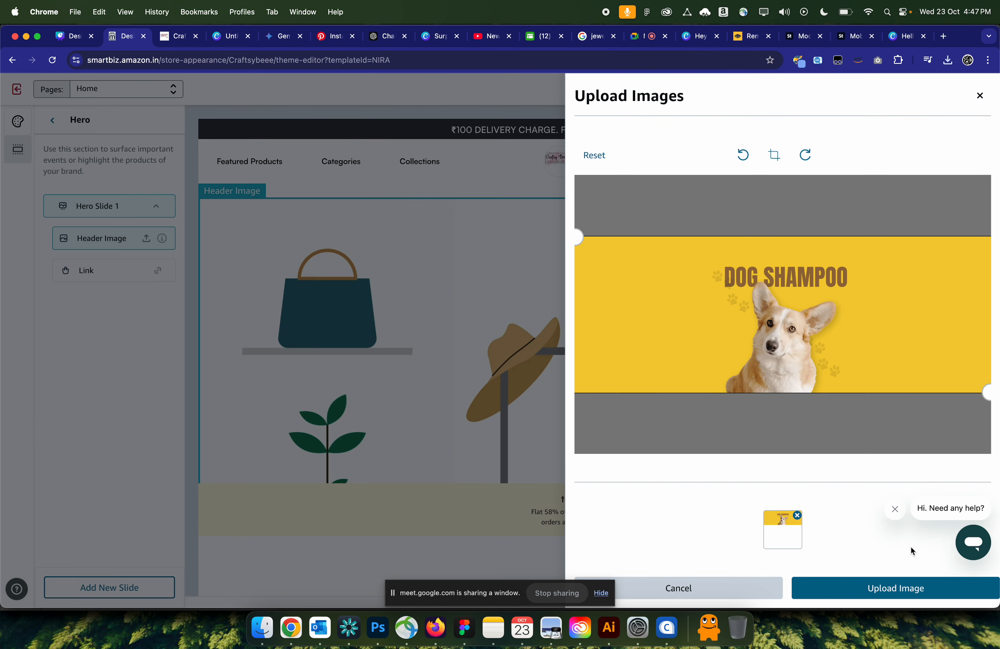
click(873, 593)
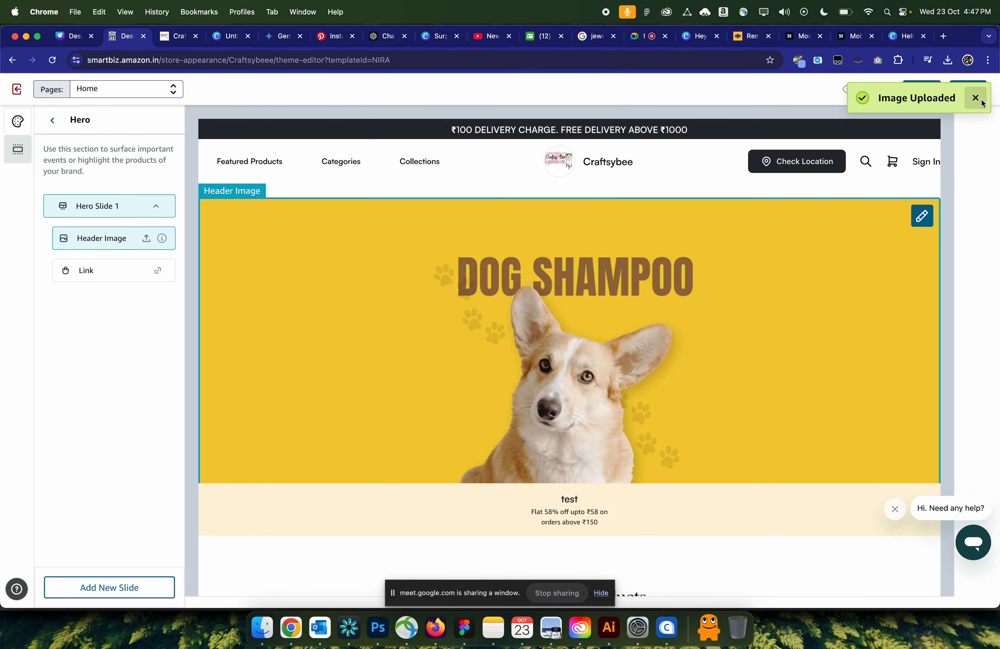
click(975, 98)
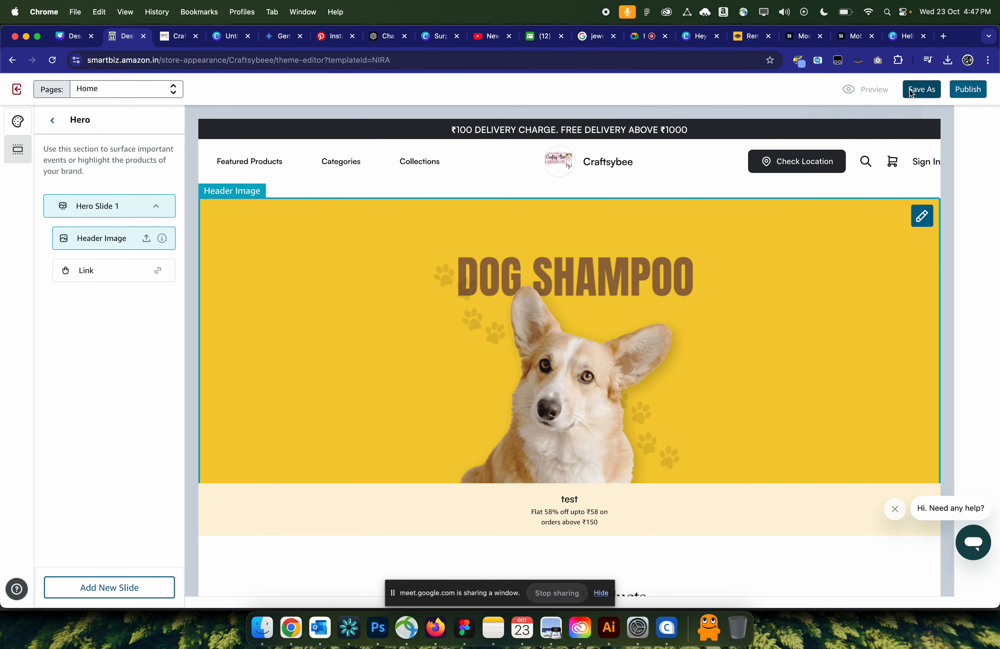
- Save the theme changes as a new draft named Design Ses-1
click(922, 89)
click(509, 337)
text(Desi)
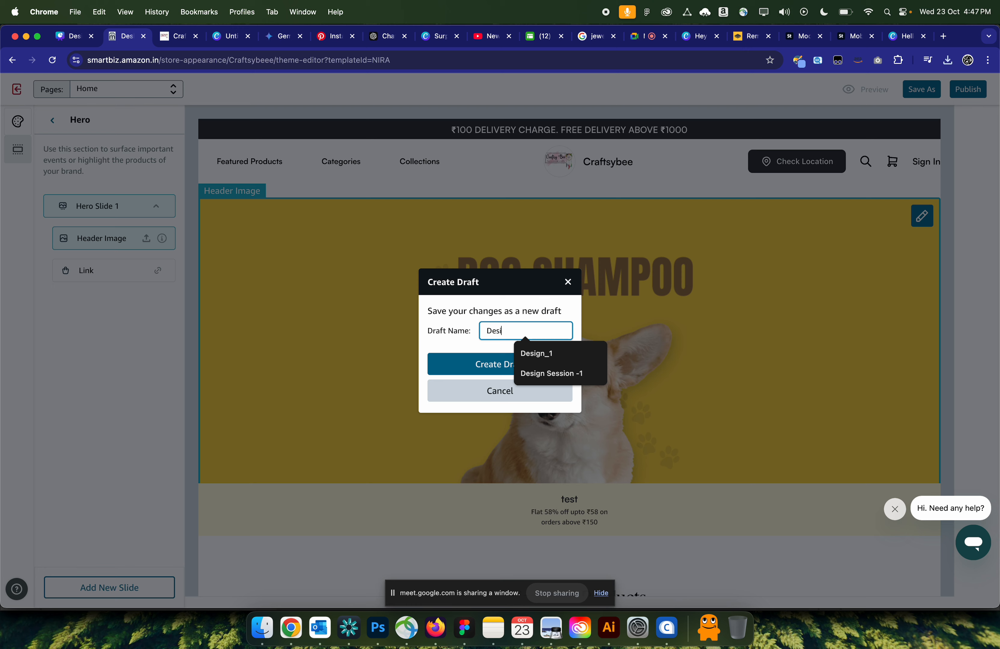
text(gn Ses-1)
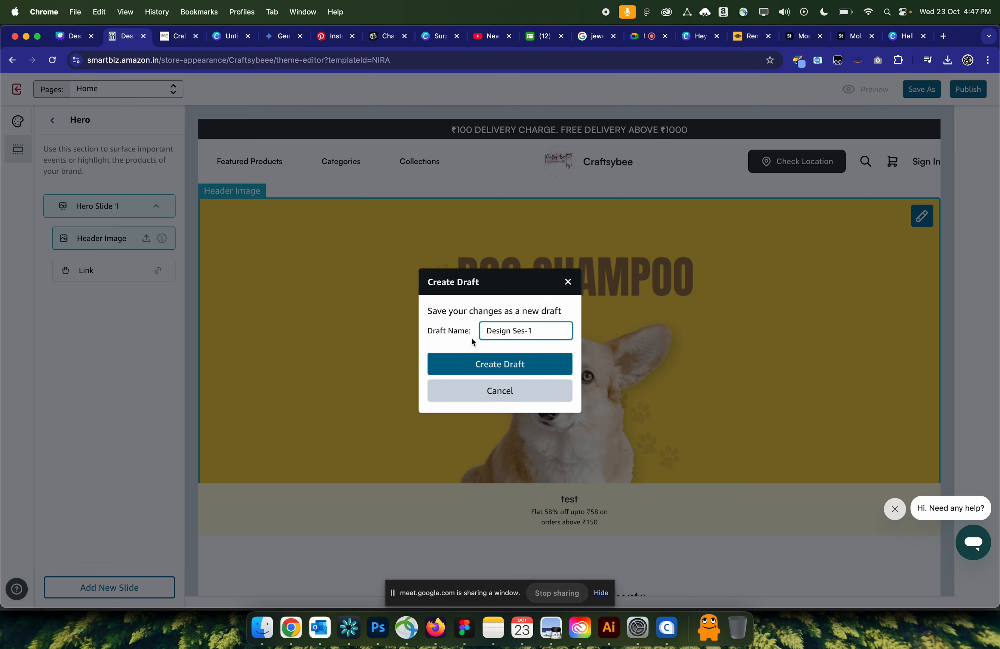
click(486, 369)
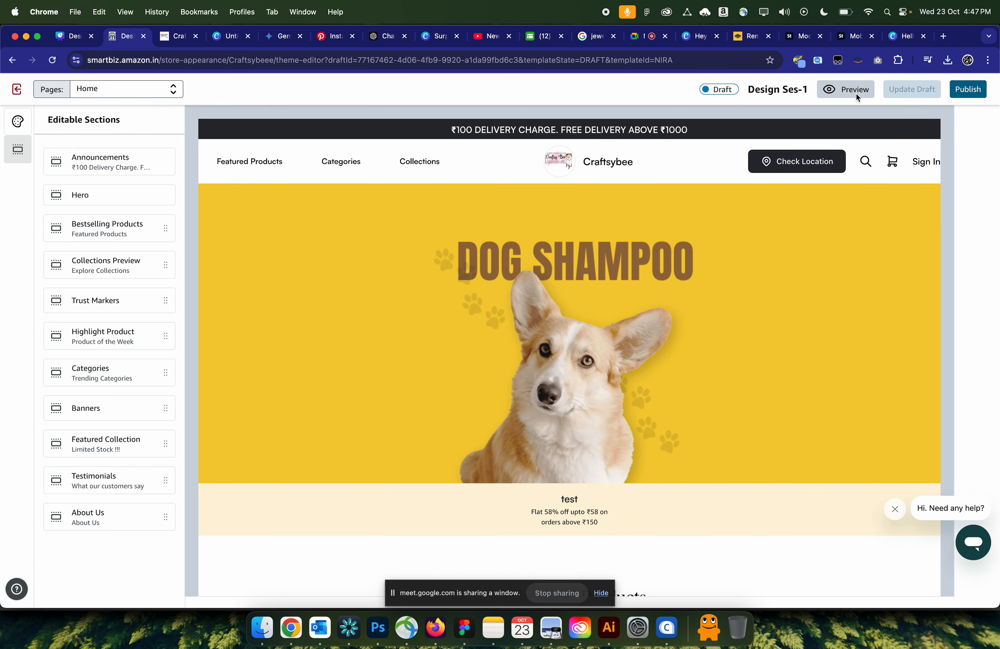
- Preview the Design Ses-1 draft and check its hero banner at mobile width with the browser's inspection tools
click(845, 91)
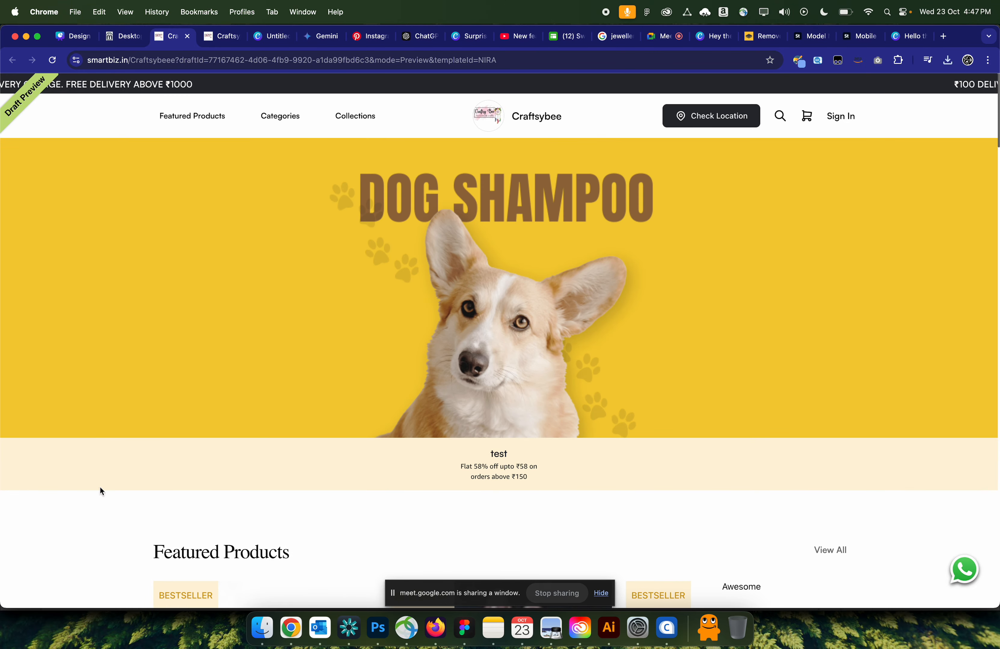
right_click(61, 537)
click(89, 598)
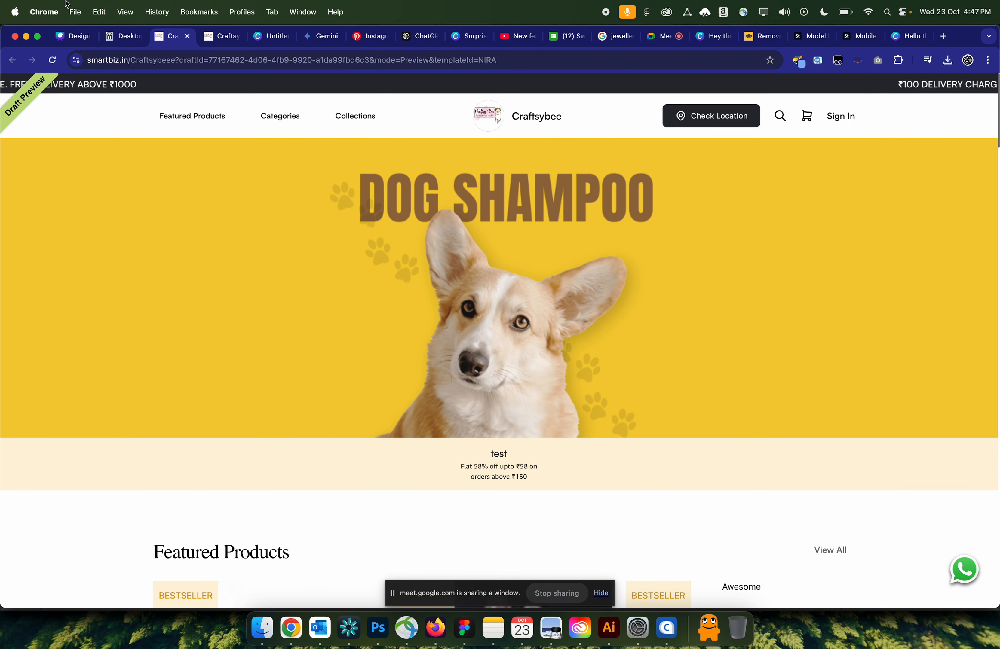
click(53, 60)
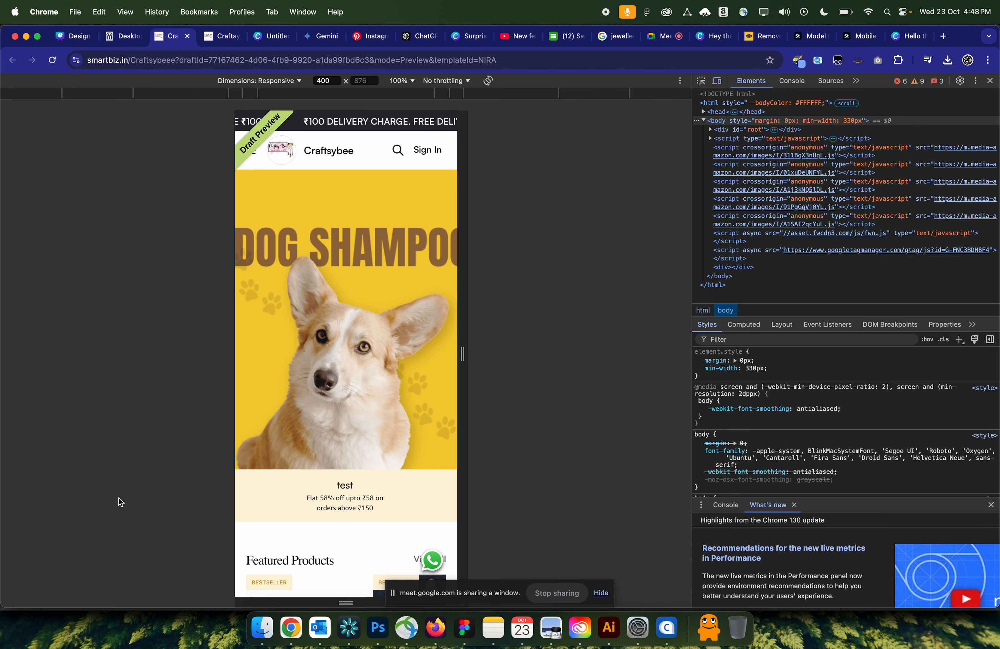
- Return to the theme editor, add a second hero slide and check the suggested size for its Image 1
click(126, 36)
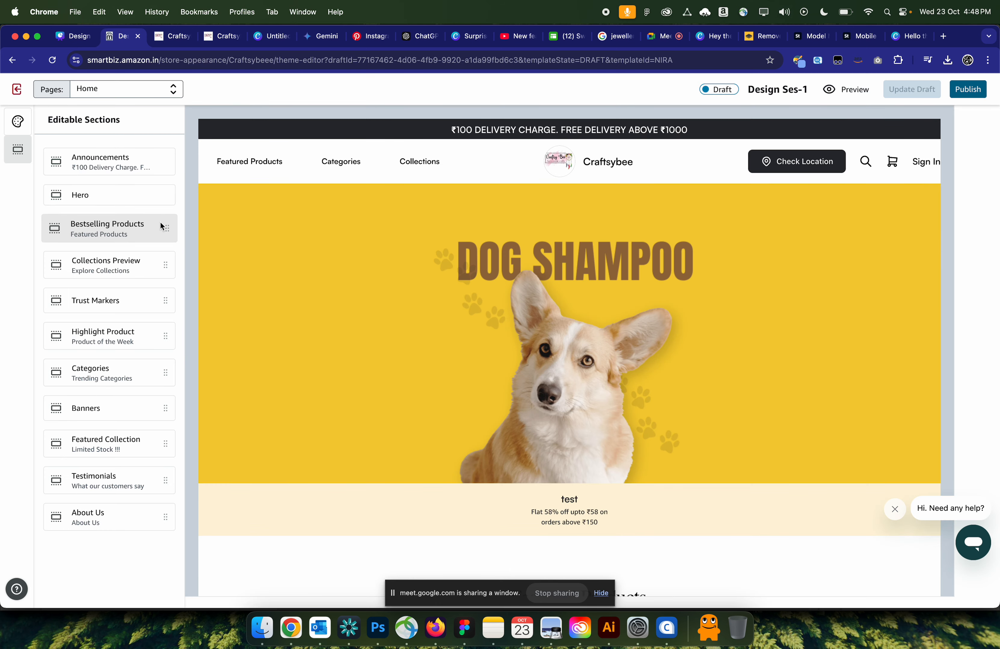
click(124, 194)
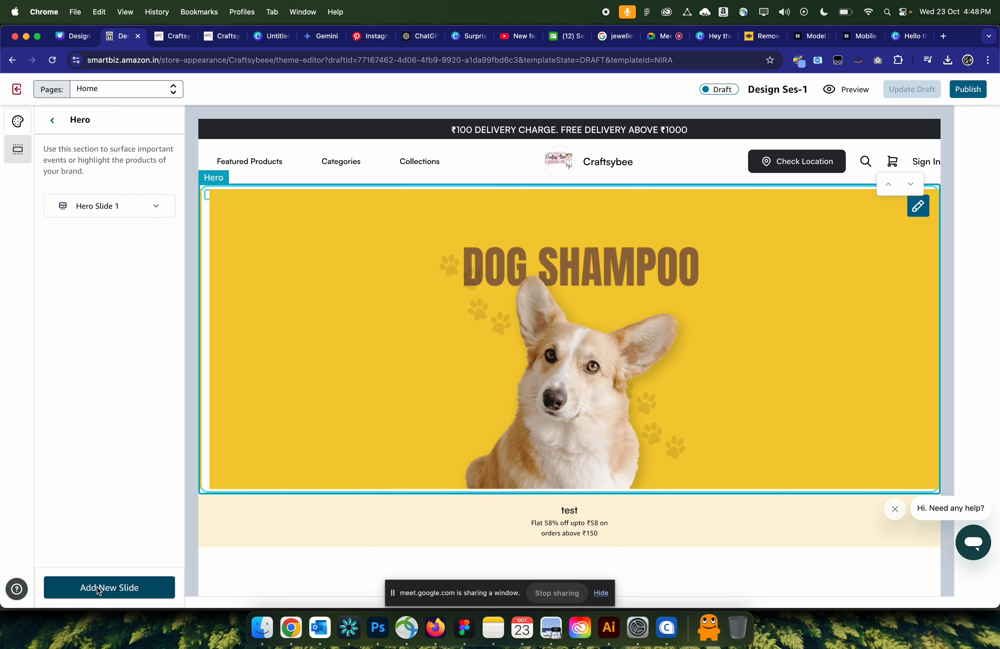
click(106, 588)
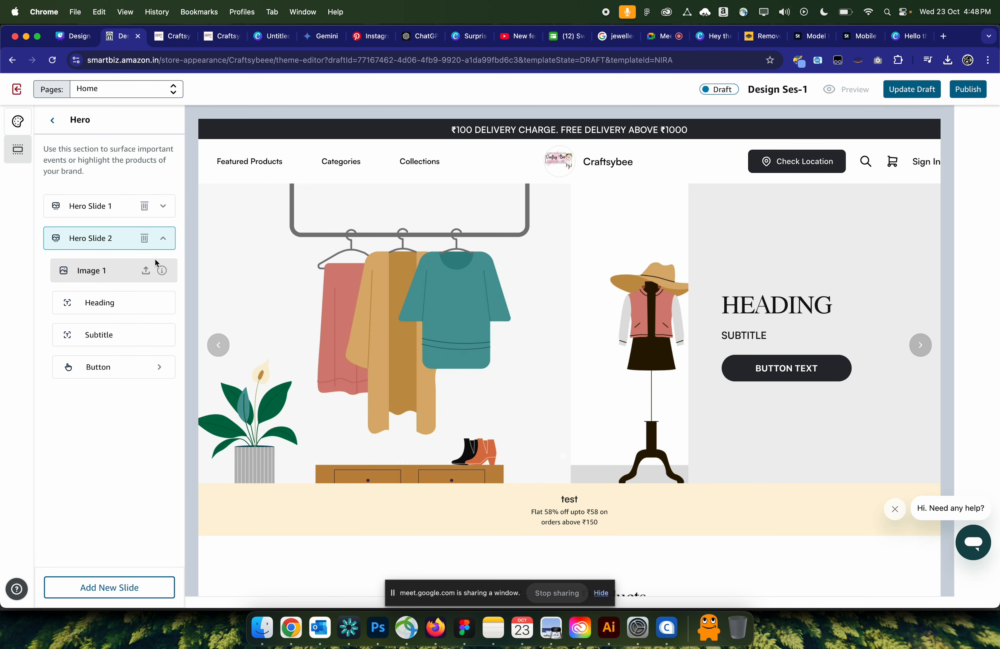
mouse_move(159, 277)
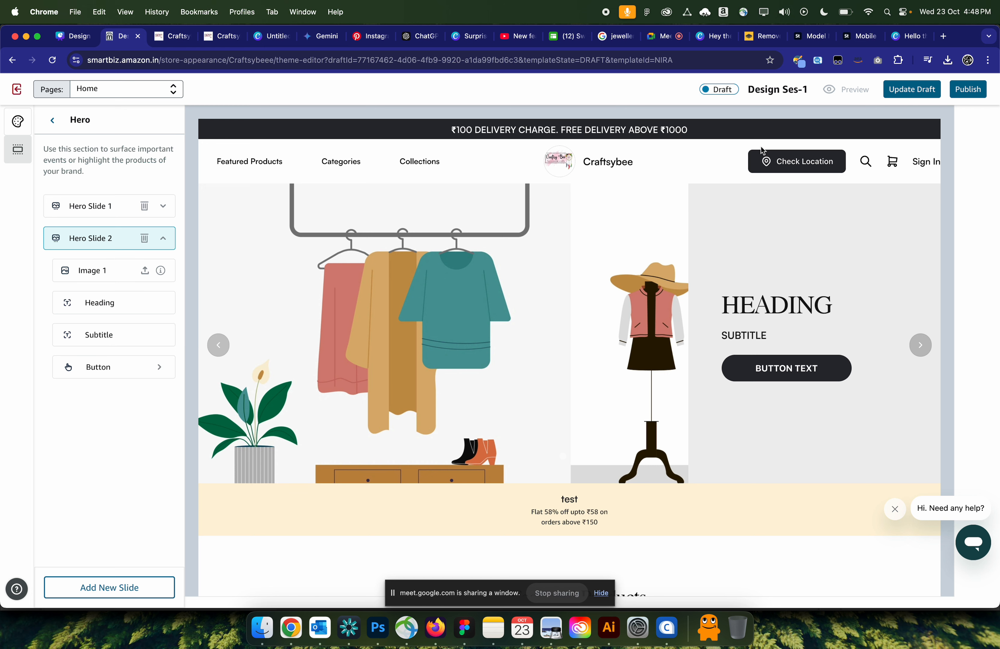
- Switch to Canva, show the custom size options for a new design, and return to the SmartBiz editor's Hero Slide 2
click(912, 37)
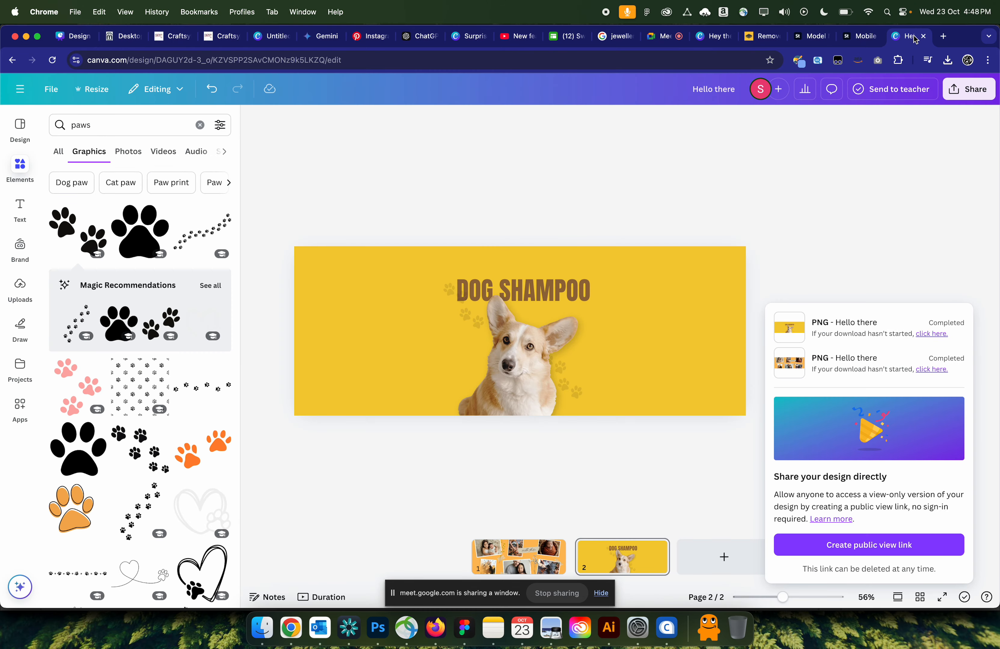
click(20, 89)
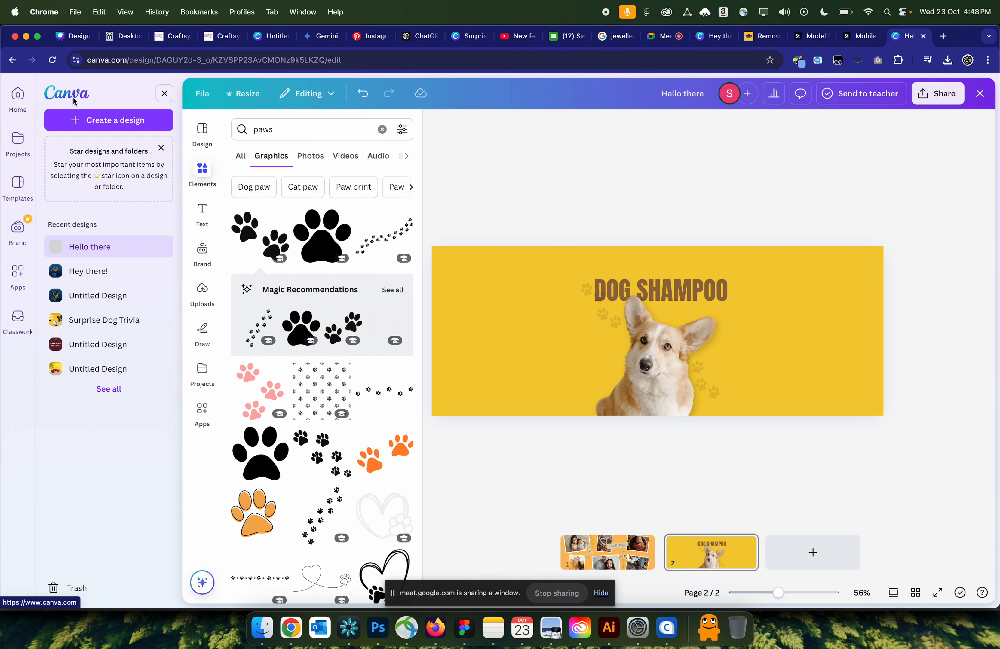
click(127, 121)
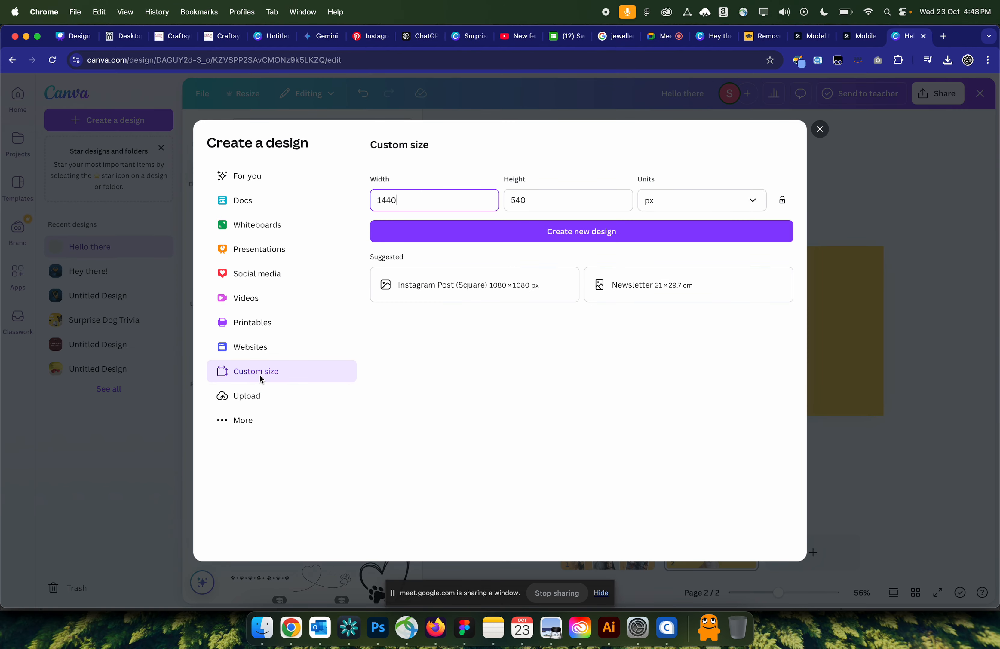
click(123, 36)
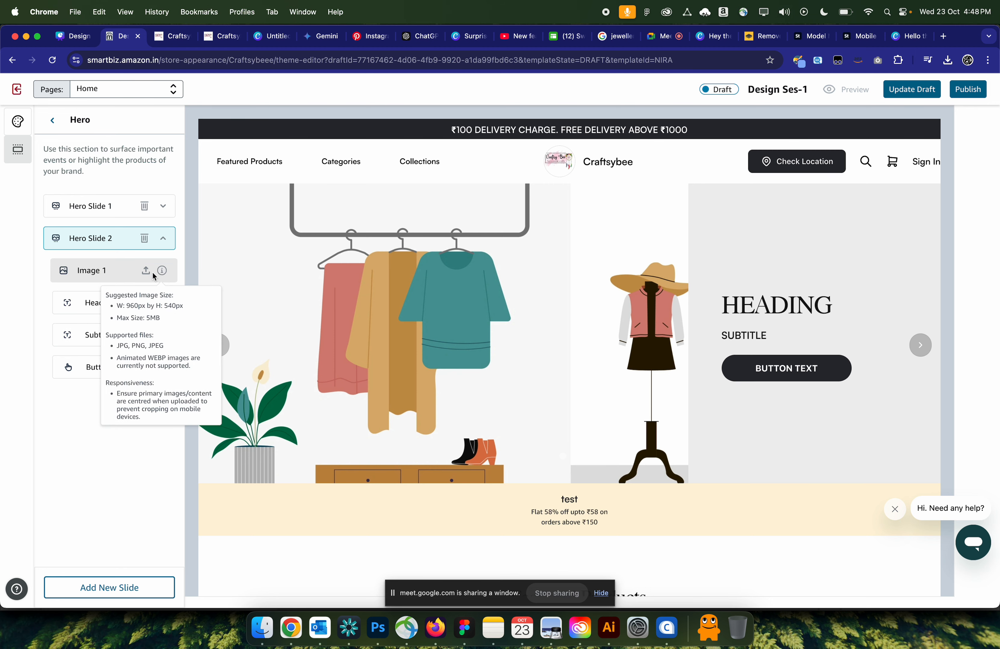
- Add a third hero slide and show its image guidelines, heading and subtitle fields
click(101, 590)
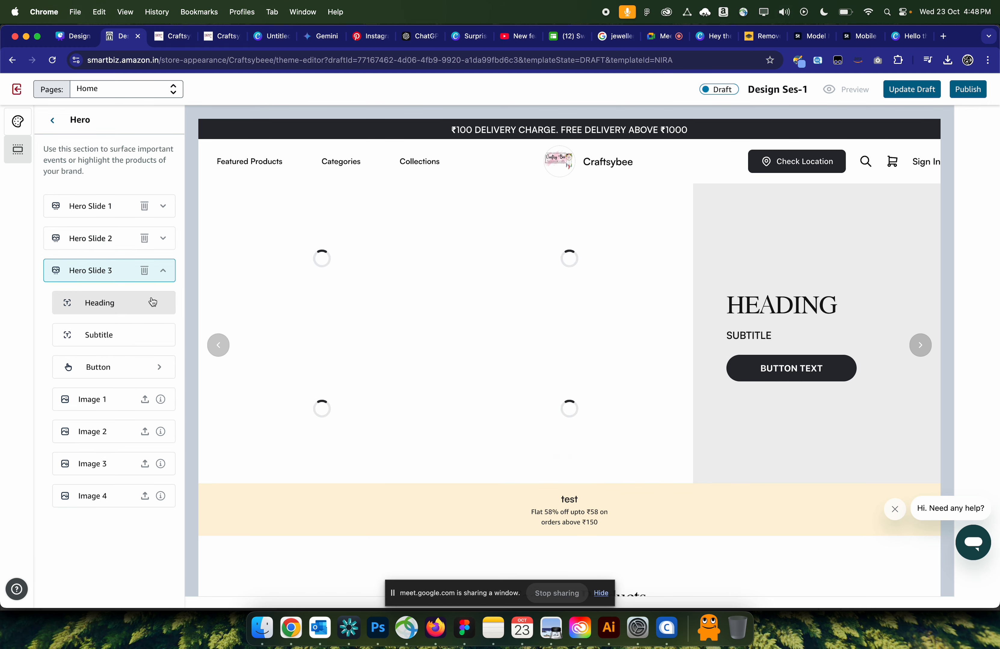
mouse_move(159, 402)
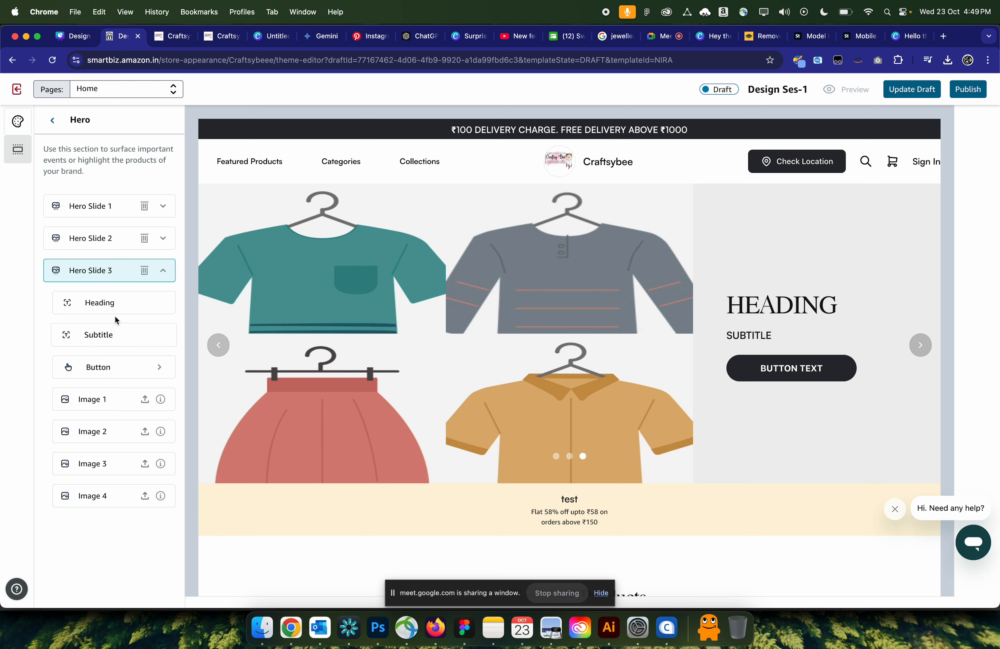
click(110, 306)
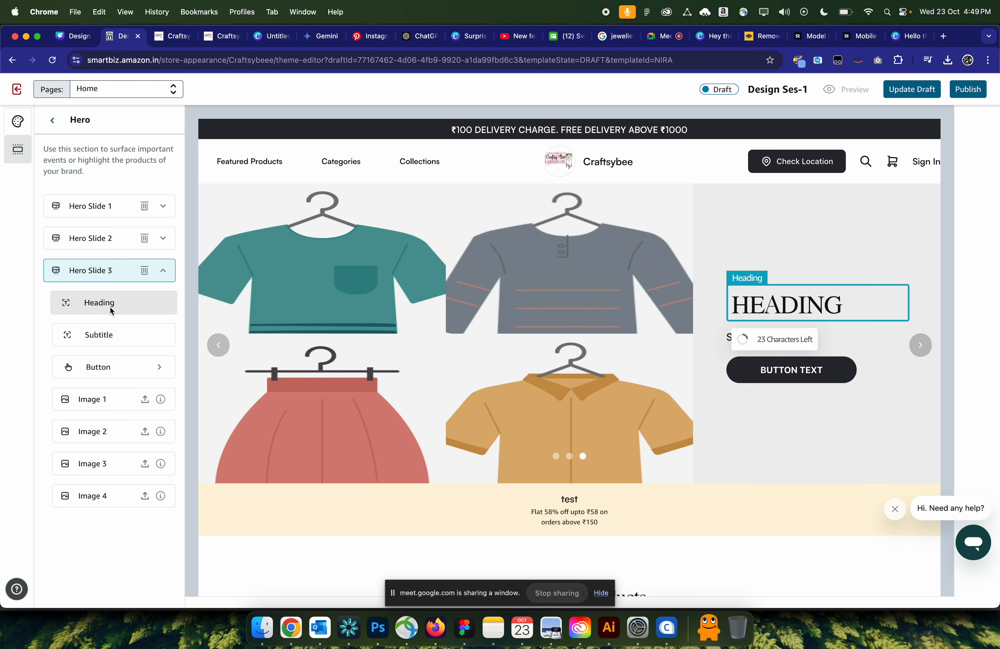
click(110, 343)
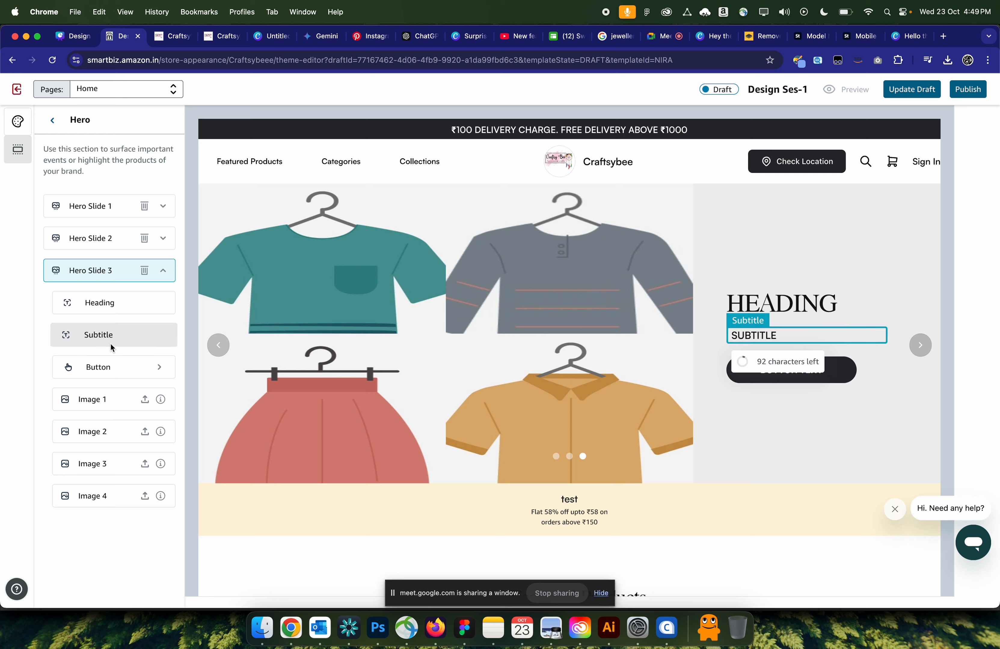
- Open the About Us section and check the size guidelines for its background image
click(53, 122)
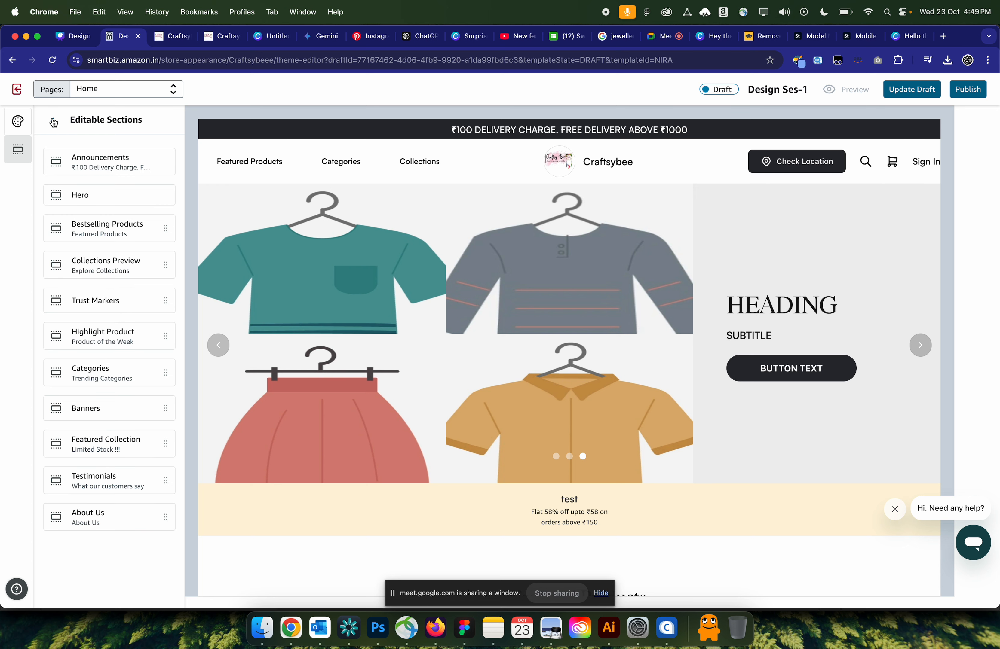
click(89, 520)
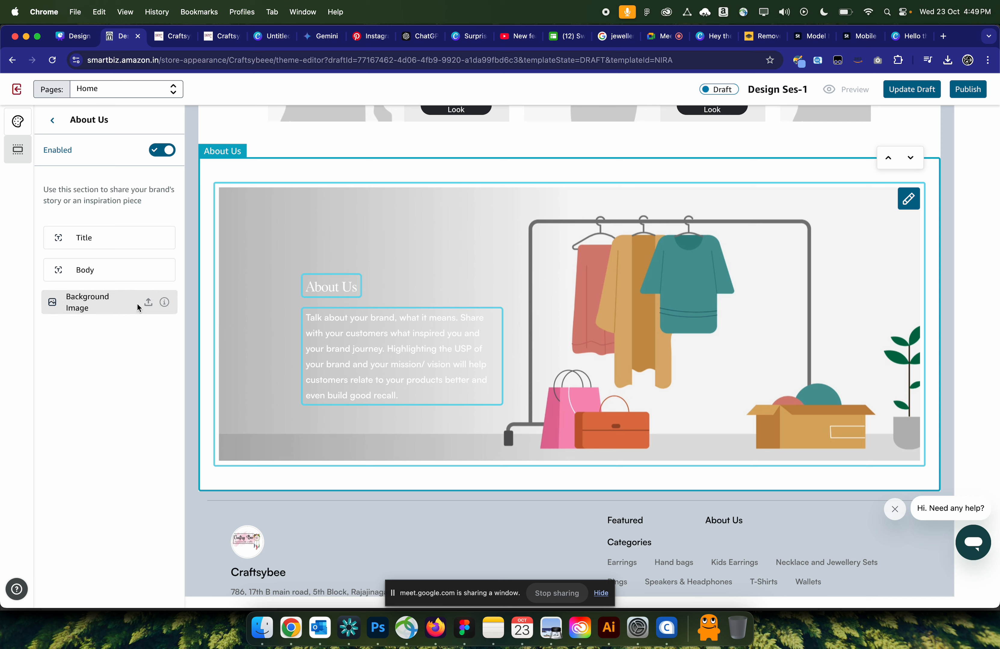
mouse_move(165, 307)
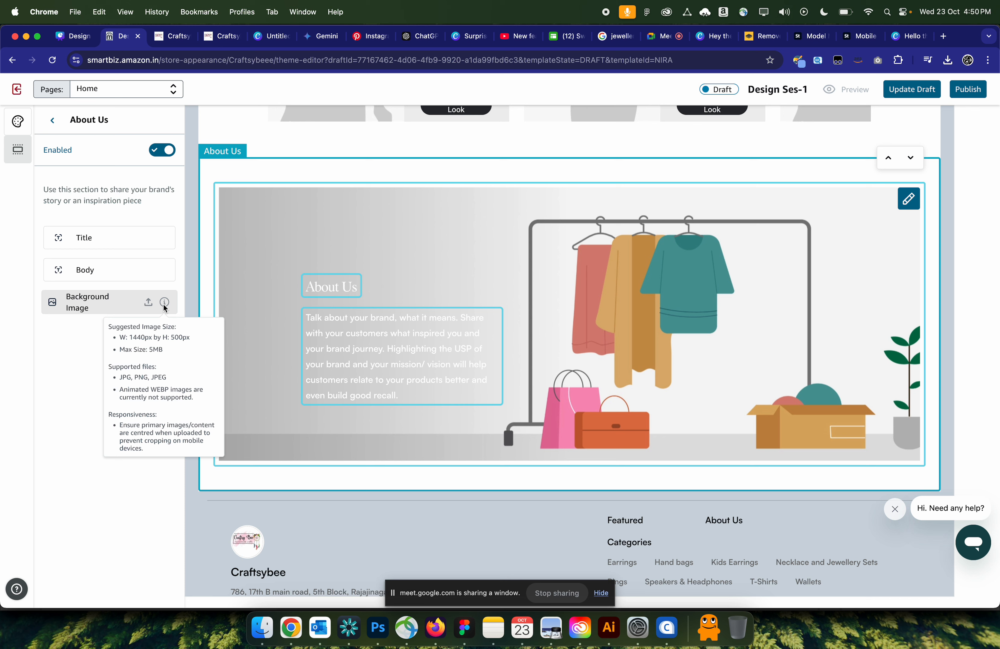
- Switch to the Design Session presentation in Canva, show page 16 on creating aesthetic graphics, and go to the Canva home page
click(69, 38)
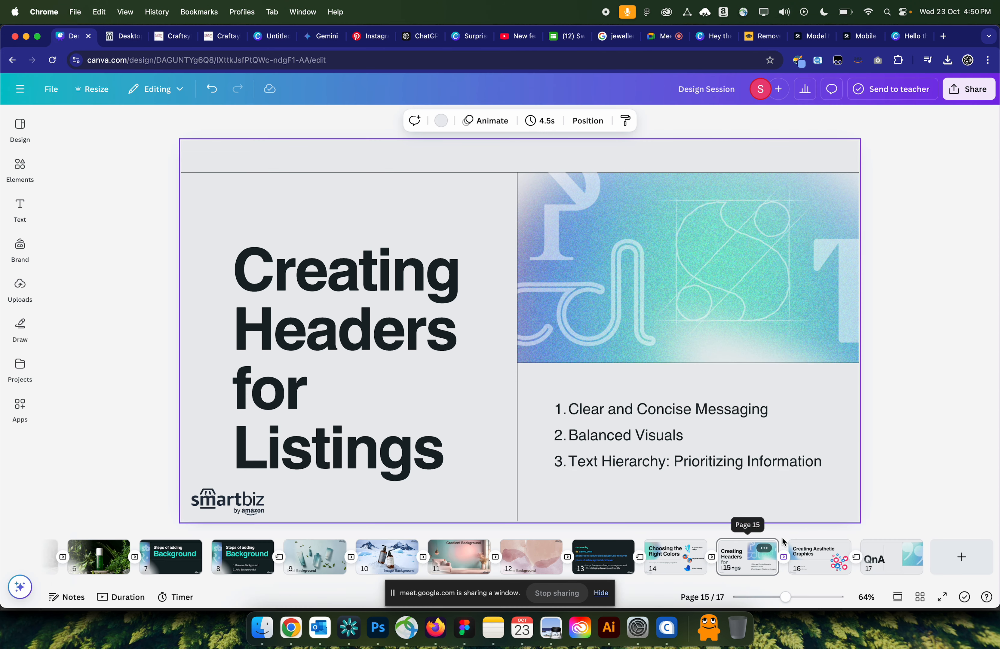
click(791, 548)
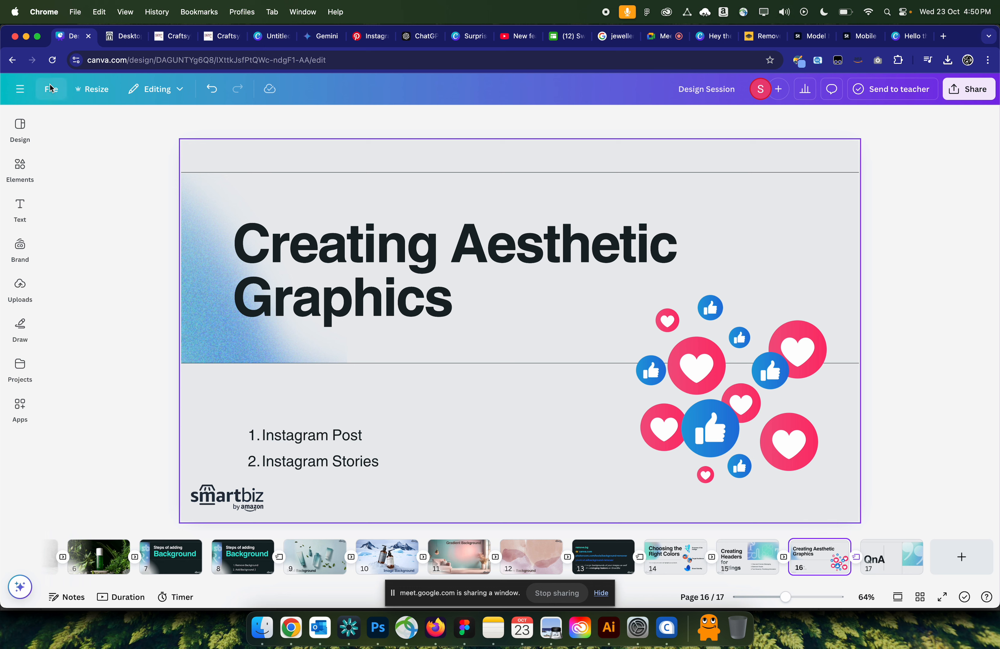
click(20, 88)
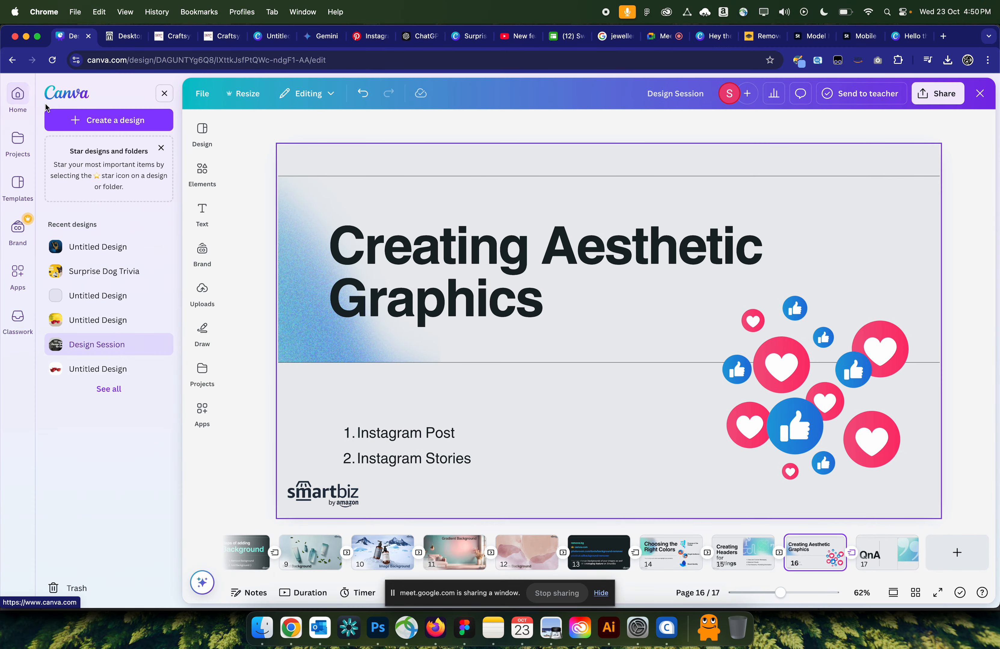
click(72, 101)
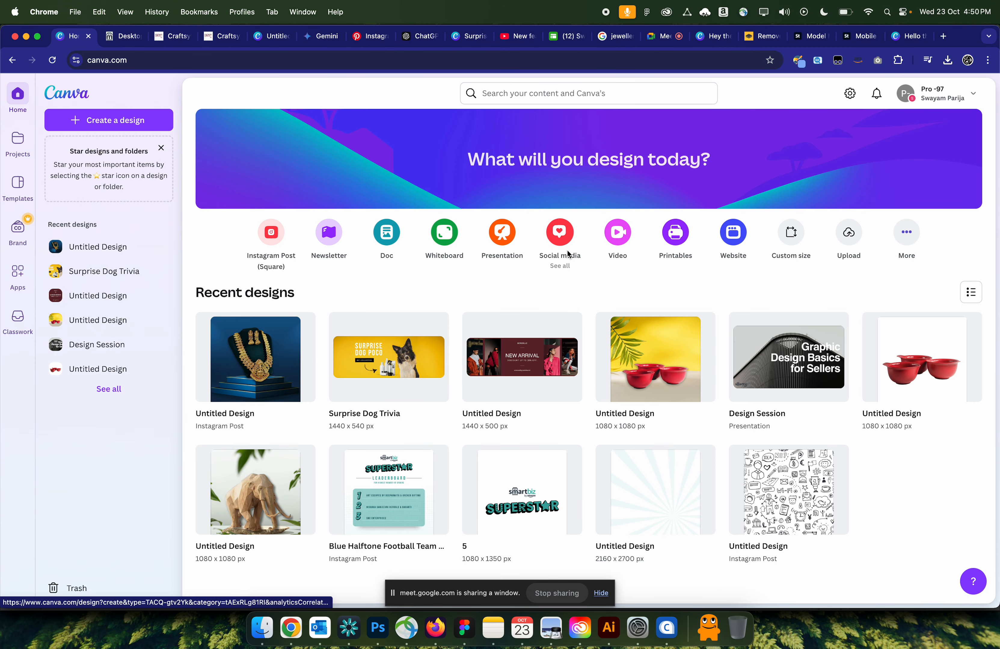
- Search Canva for "instgaram post" and bring up the matching Canva templates
click(562, 93)
text(instgaram post)
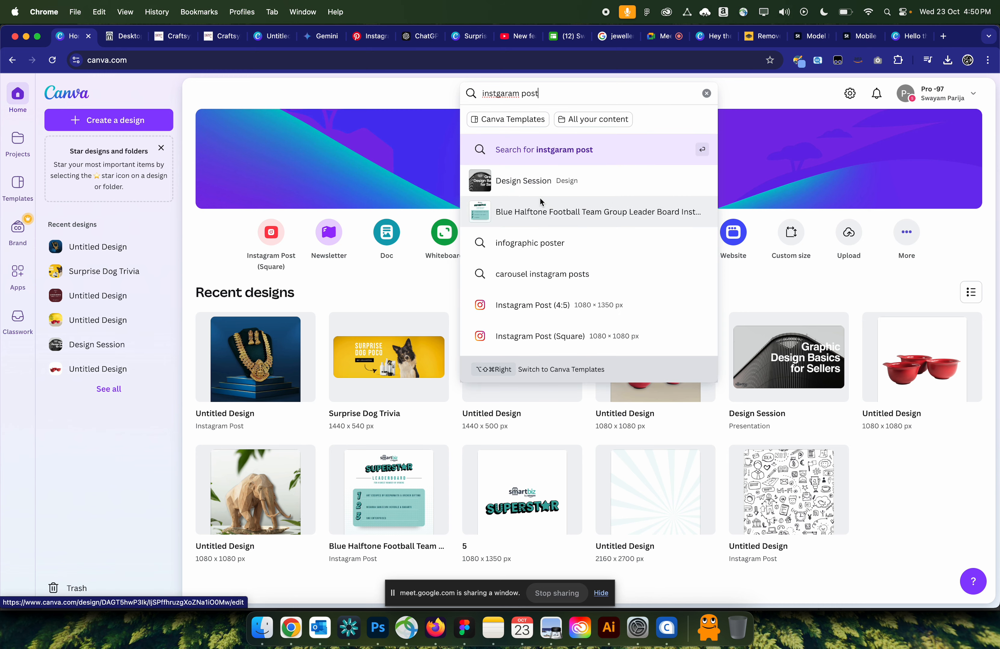
click(560, 151)
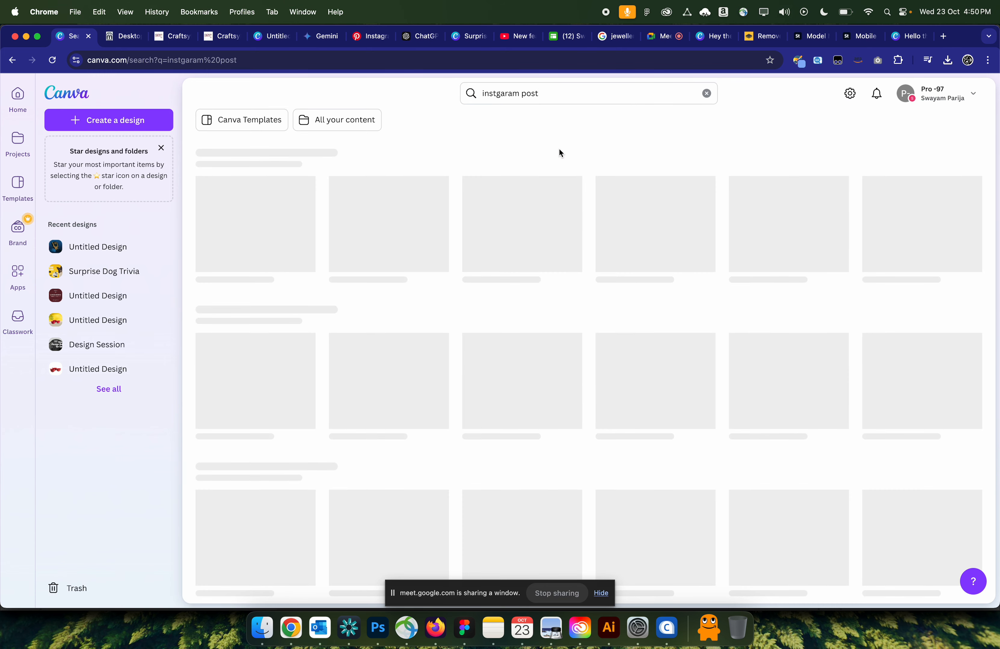
scroll(417, 323, down, 4)
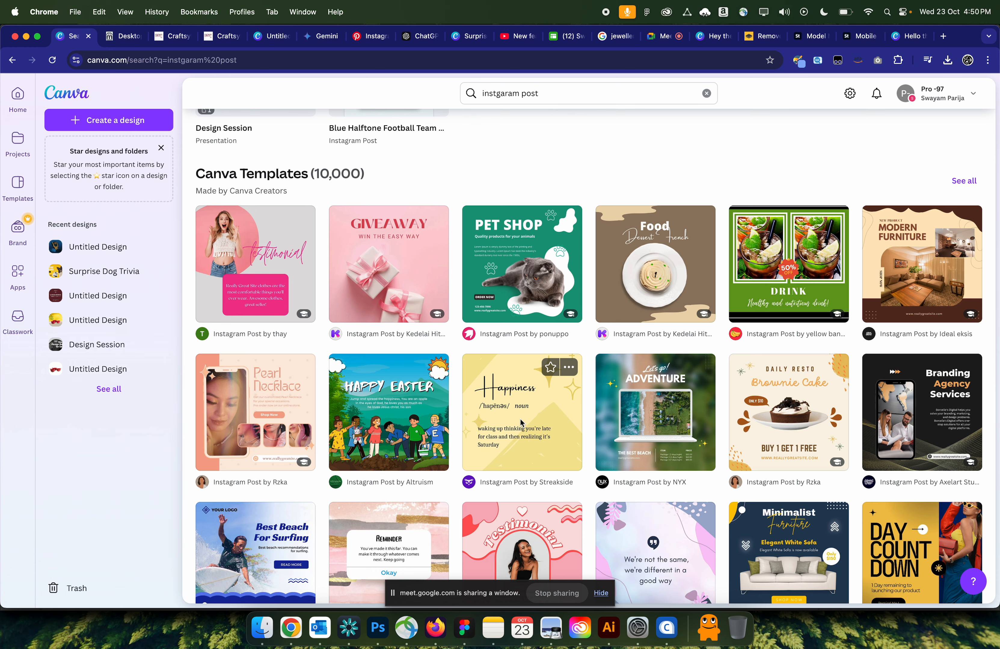
- Browse the Instagram post templates, choose the brown and white Real Estate For Sale design, and open it for customizing
scroll(520, 418, down, 6)
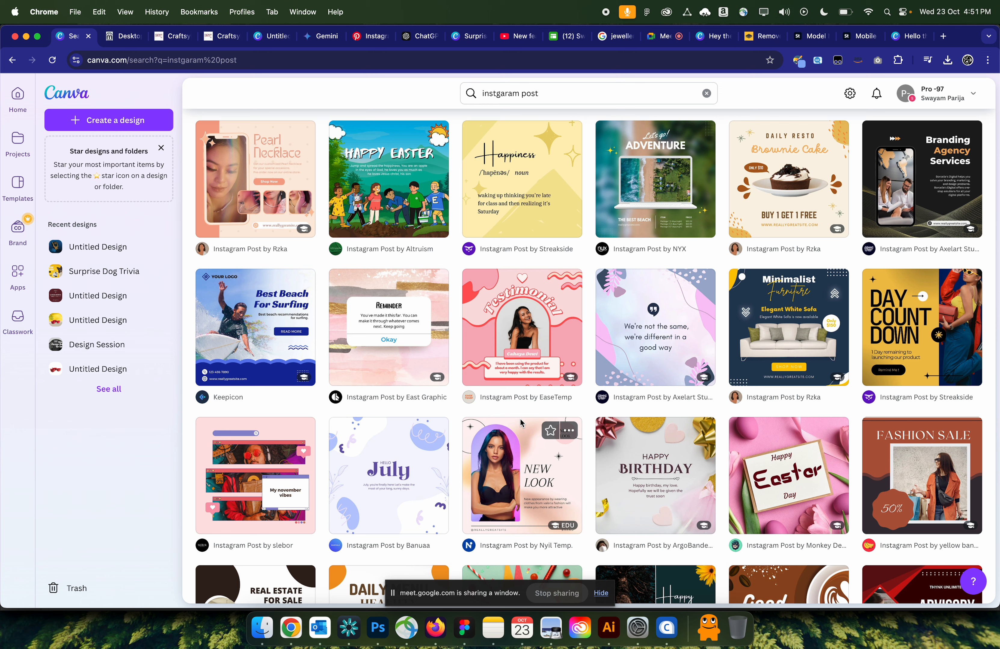
scroll(418, 417, down, 3)
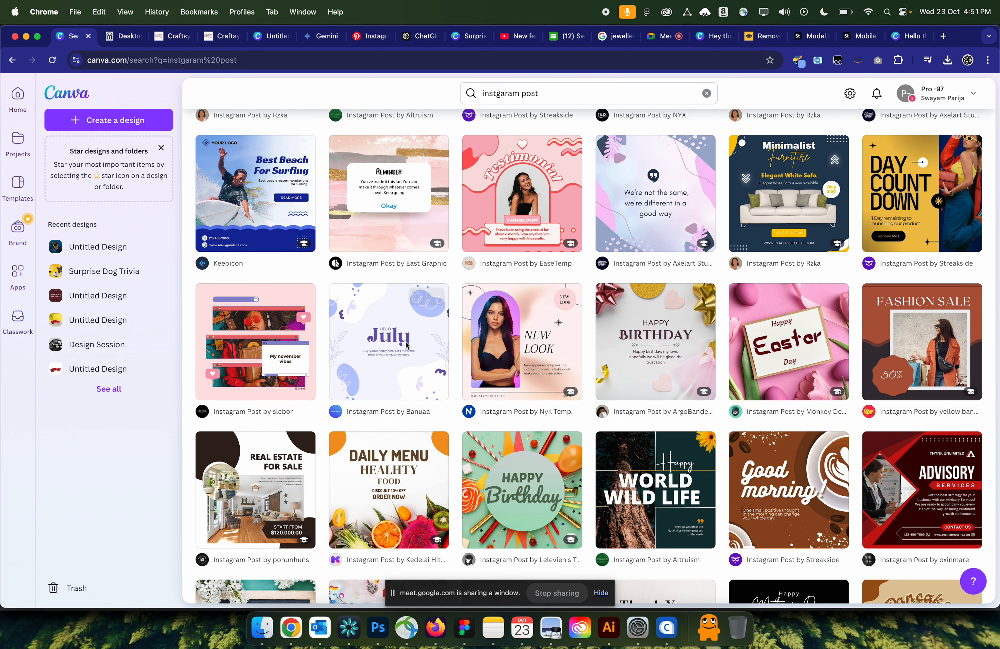
scroll(328, 353, down, 3)
click(274, 355)
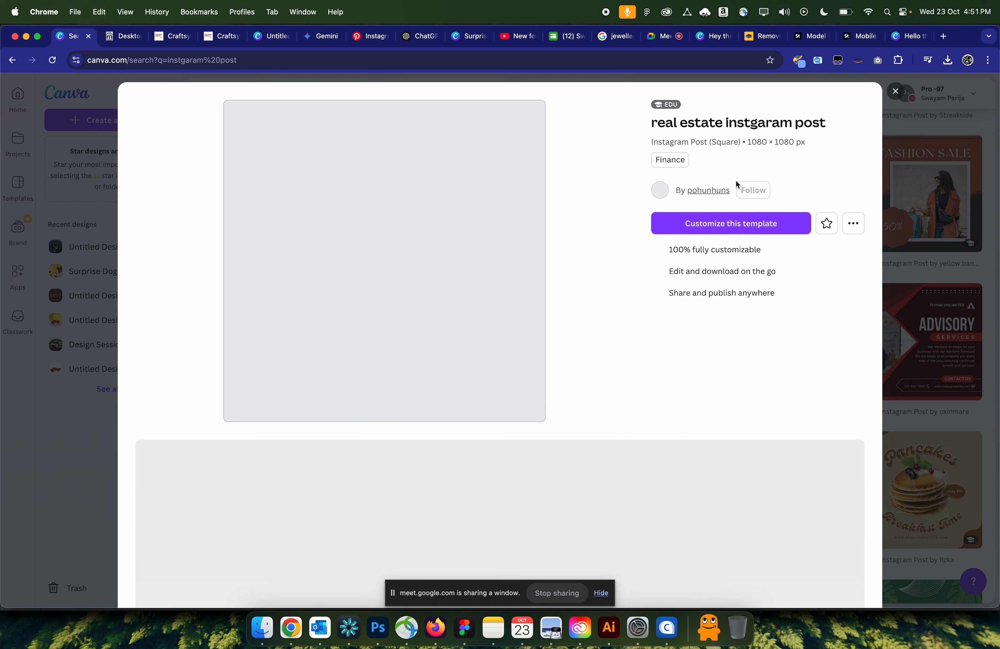
click(698, 224)
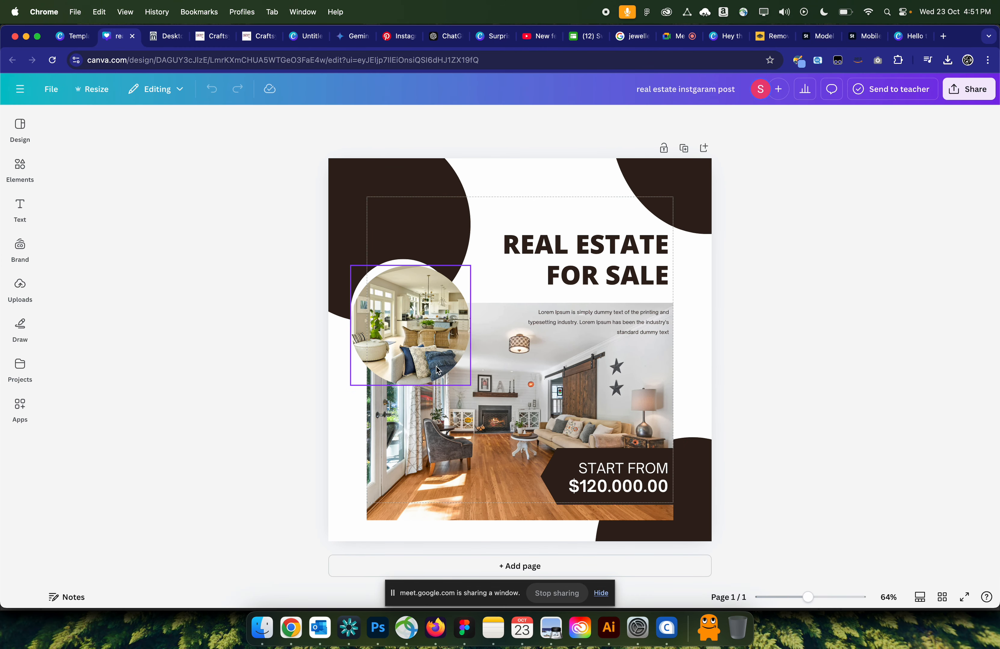
- Show that the template's circular interior photo, large room photo and START FROM text can each be selected for editing
click(437, 370)
double_click(417, 352)
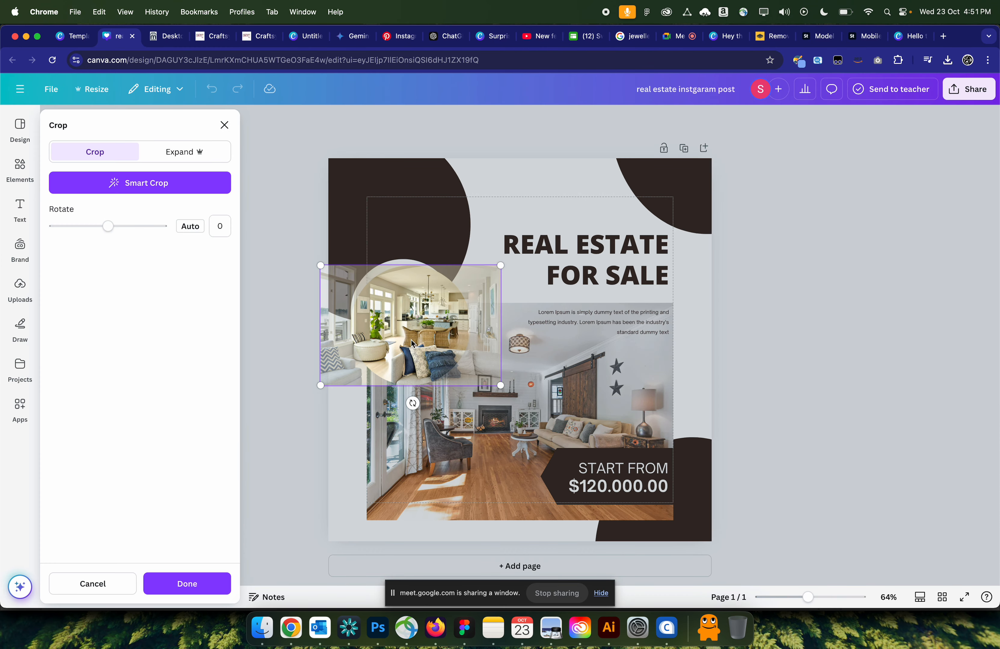
double_click(411, 340)
double_click(402, 341)
click(575, 409)
double_click(575, 409)
click(601, 473)
click(601, 472)
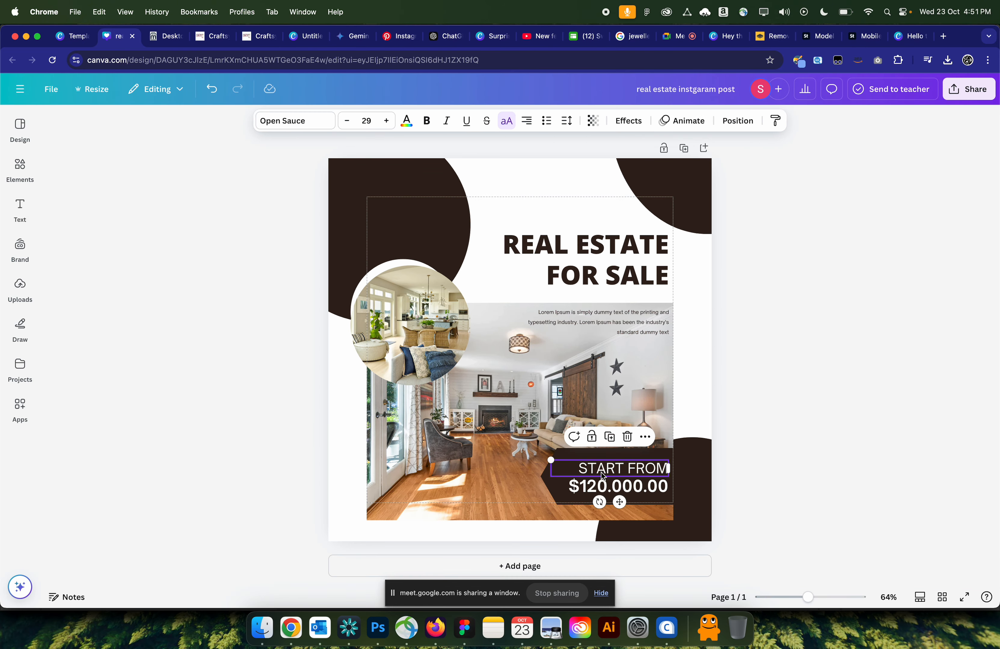
click(603, 476)
- Change the font of the REAL ESTATE and FOR SALE headings to Anton
click(507, 257)
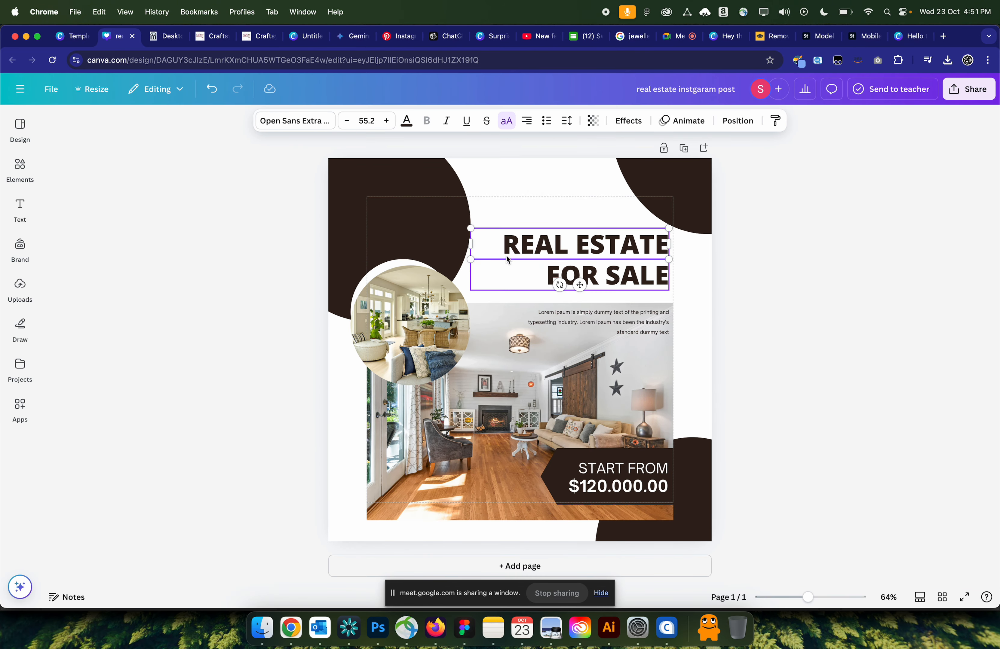
click(295, 120)
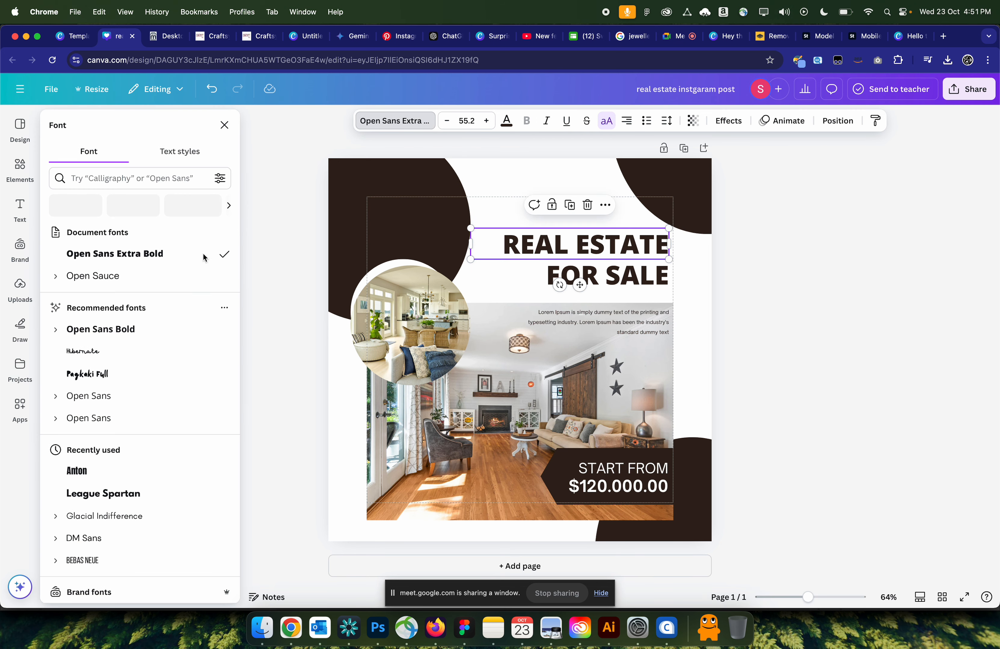
click(75, 471)
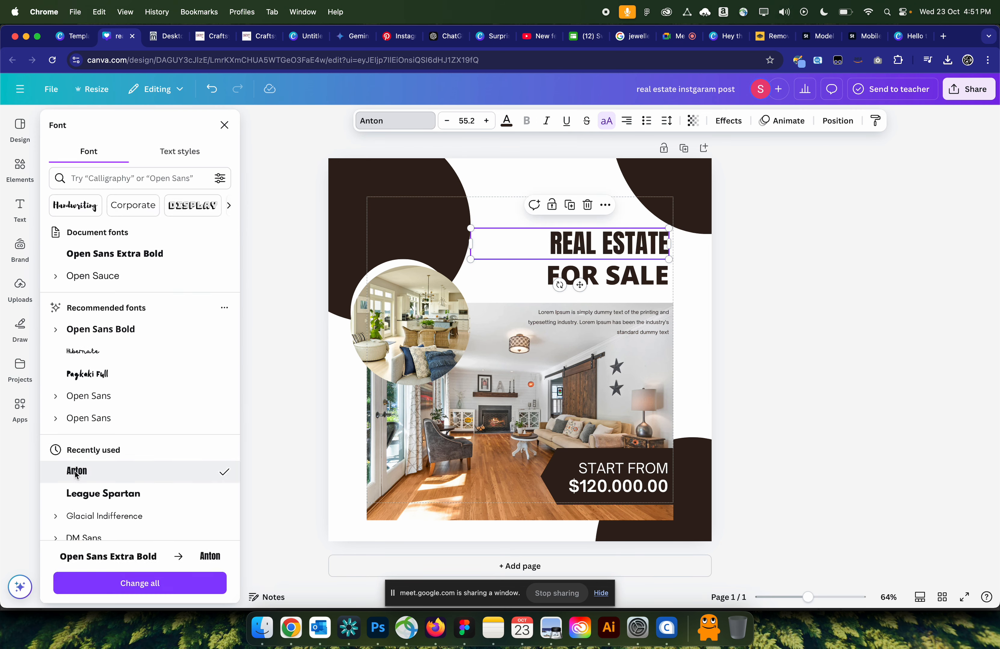
click(631, 289)
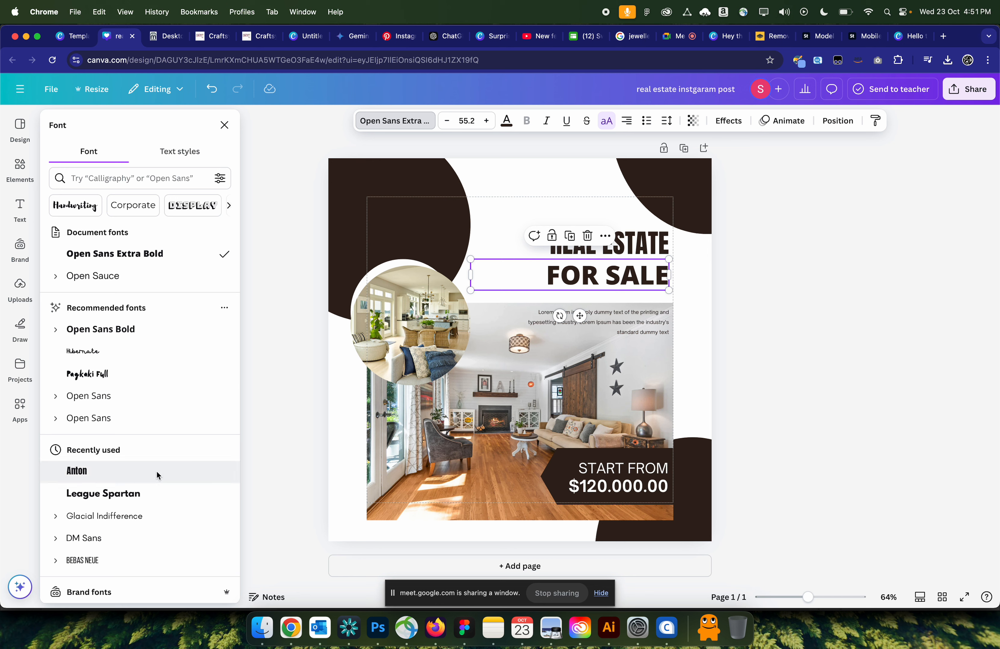
click(104, 477)
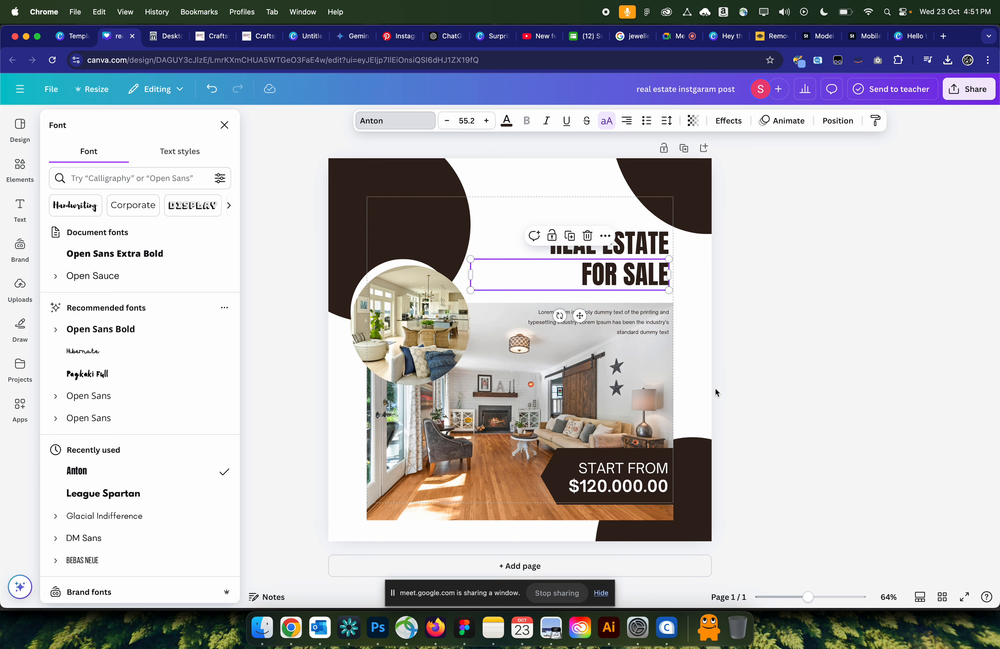
click(971, 90)
click(728, 312)
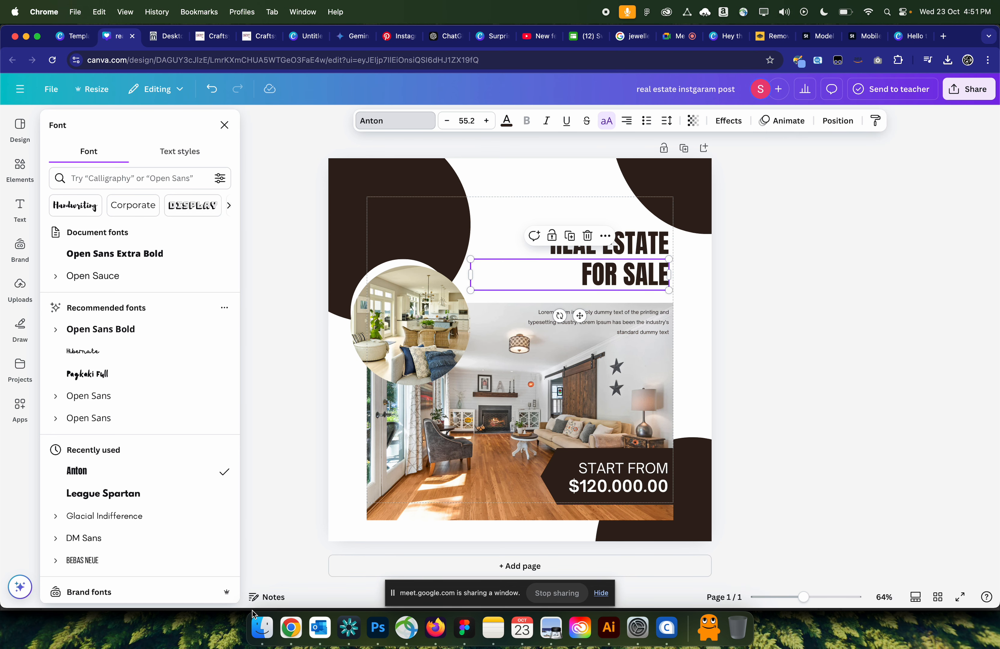
- Switch to Finder, look through the Downloads folder and copy the 3d-unlocked.png image
click(262, 628)
scroll(618, 448, down, 3)
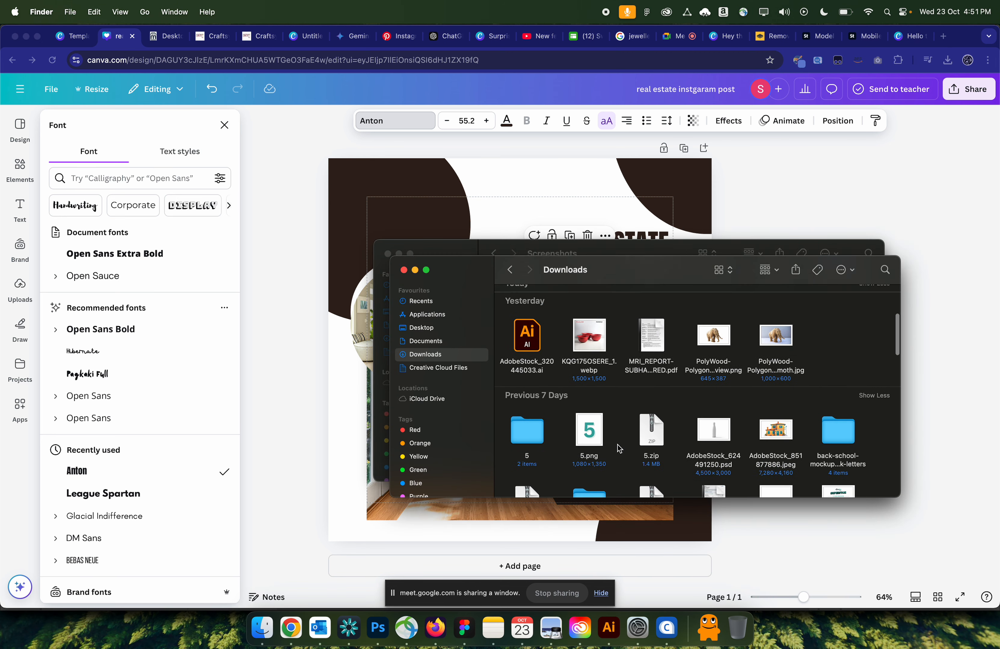
click(712, 325)
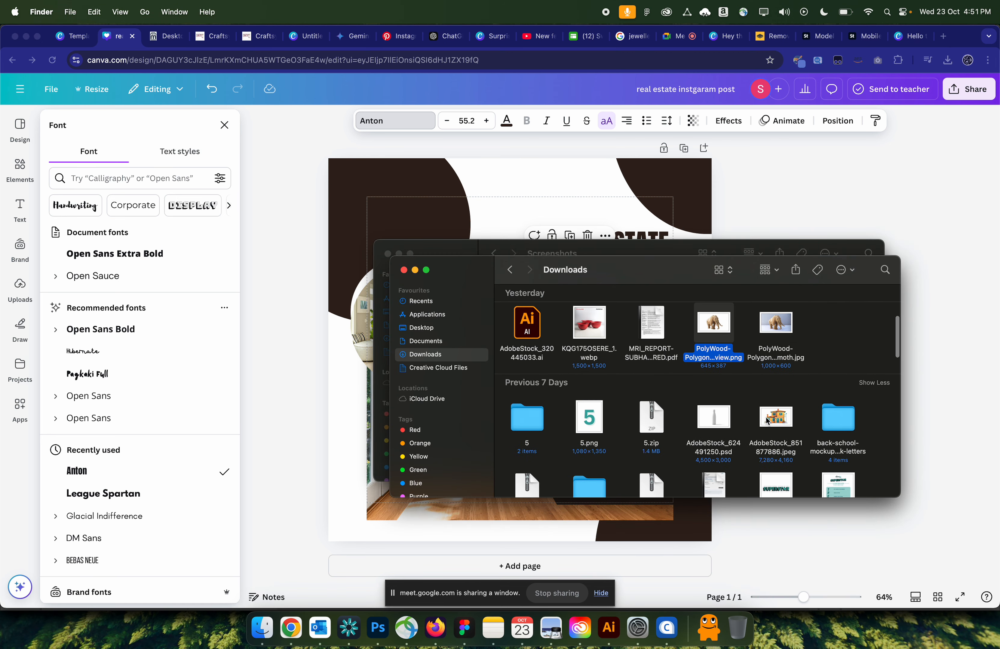
scroll(766, 419, down, 4)
scroll(778, 389, down, 3)
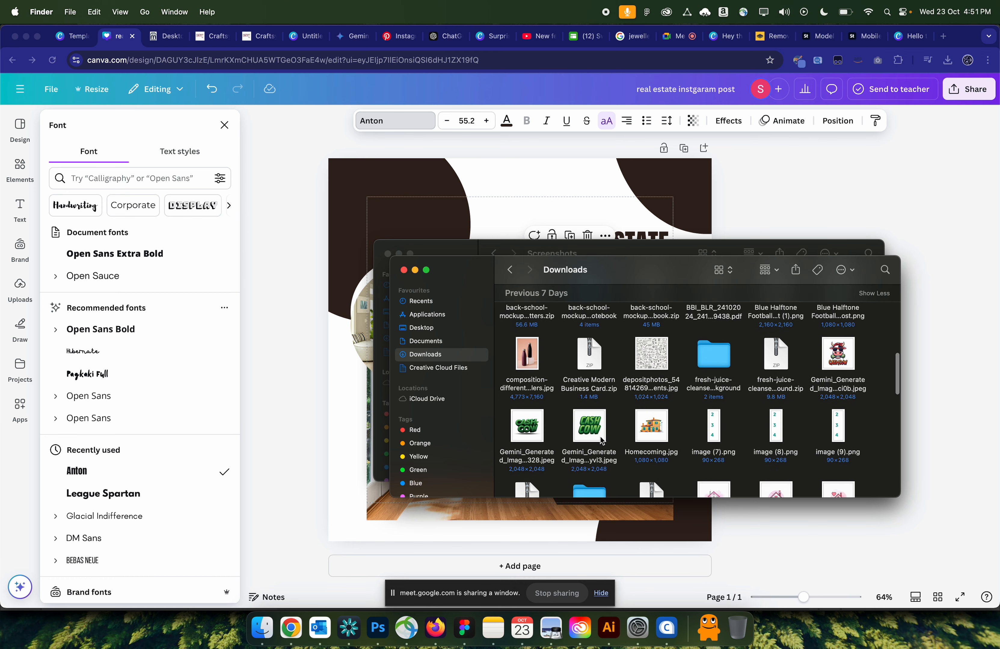
scroll(751, 440, down, 2)
scroll(750, 439, down, 2)
scroll(750, 440, down, 10)
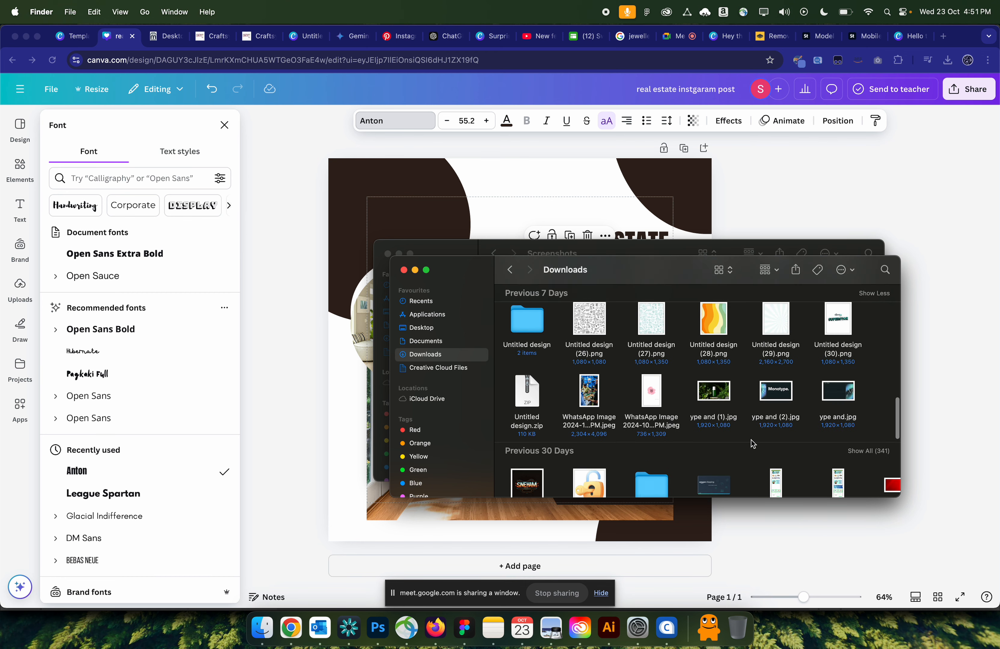
click(584, 326)
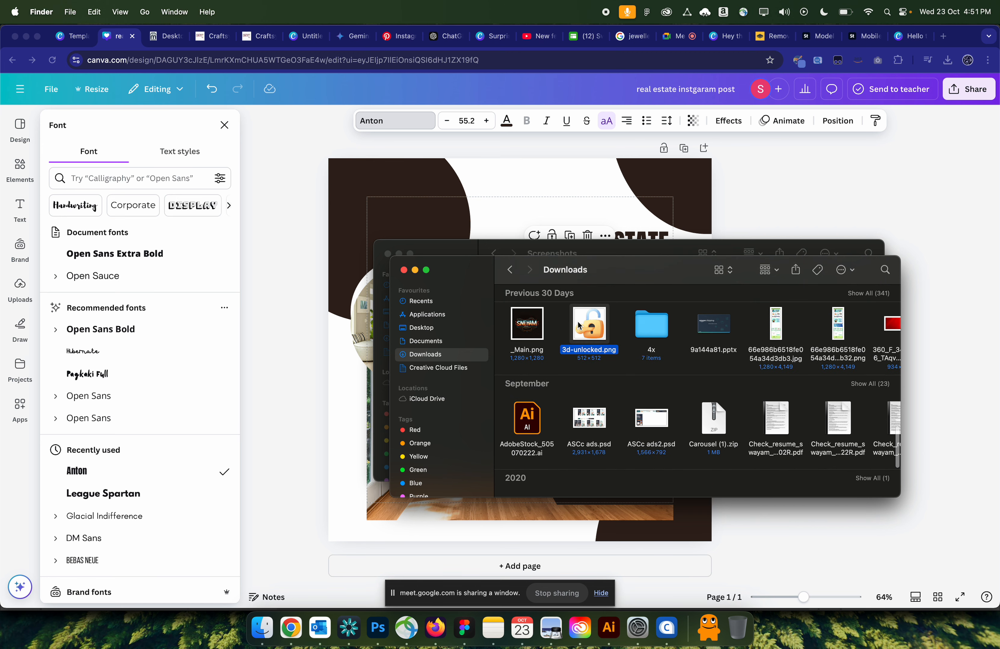
- Paste the padlock image into the Canva design, shrink it and place it as a logo in the design's upper-left dark shape
click(613, 194)
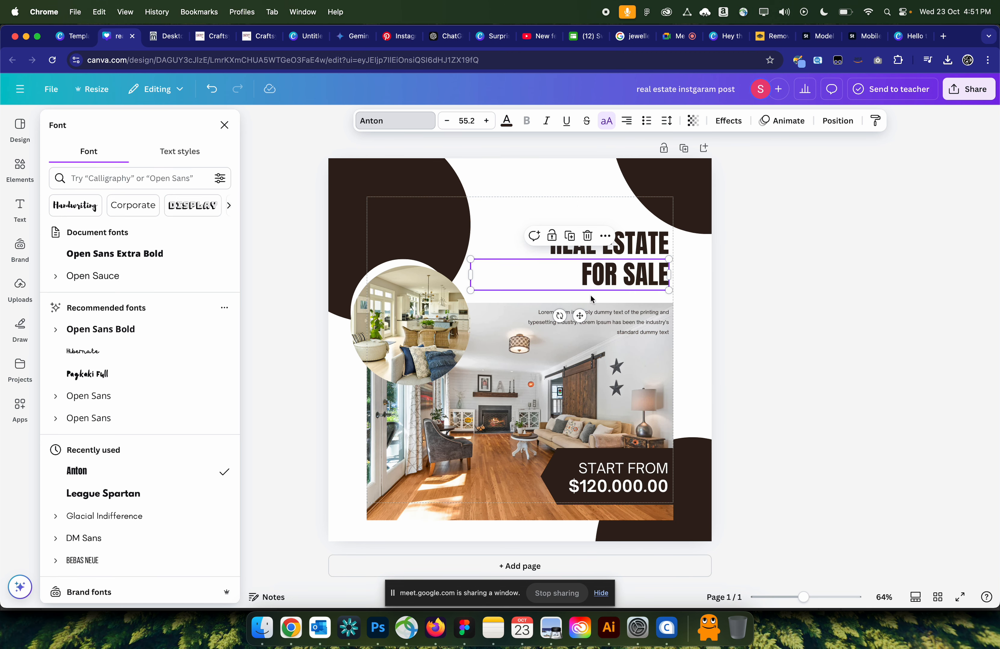
key(super+v)
drag(622, 452, 393, 219)
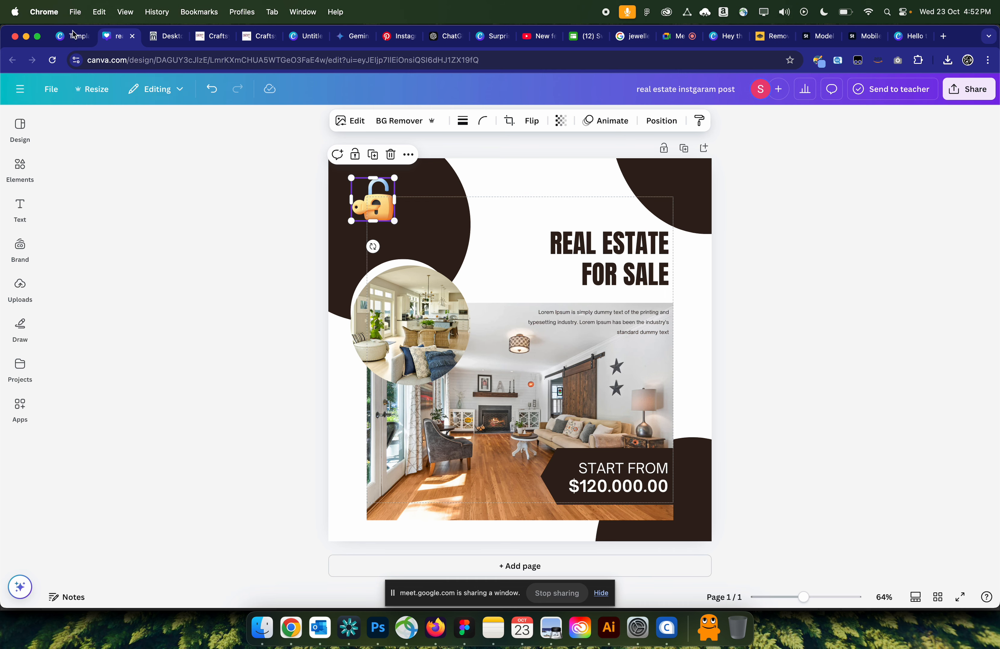
- Compare the original real estate template with the edited design, close the template preview and go to the Canva home page
click(67, 41)
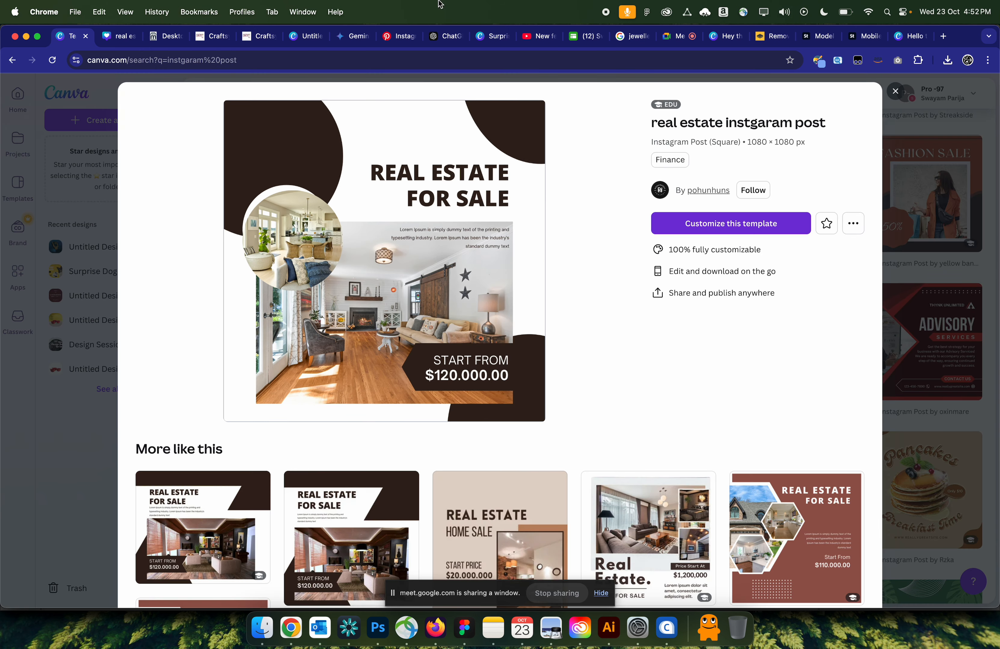
click(114, 39)
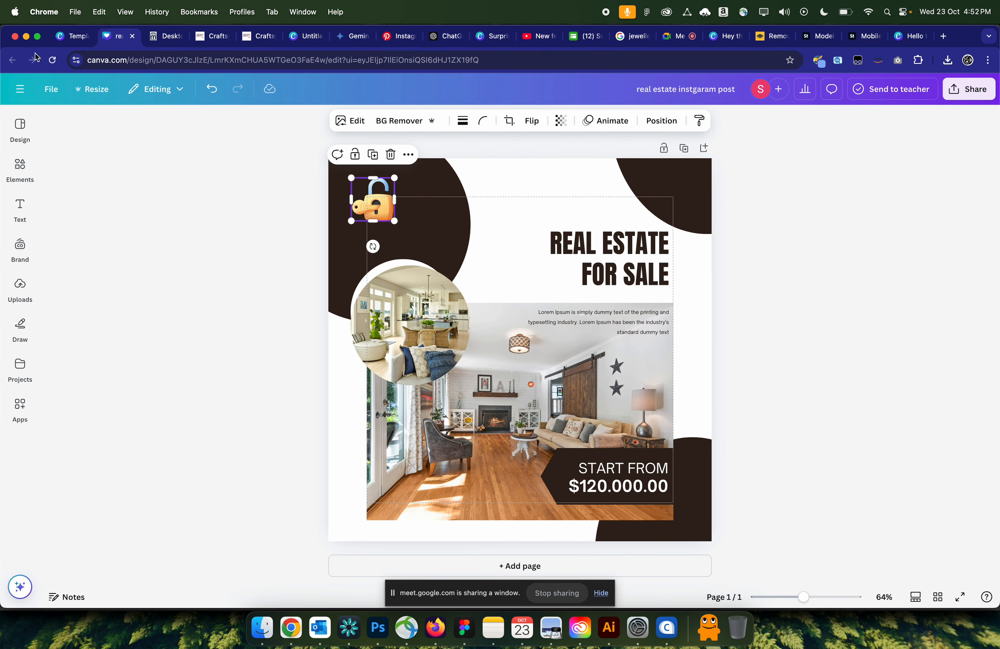
click(74, 40)
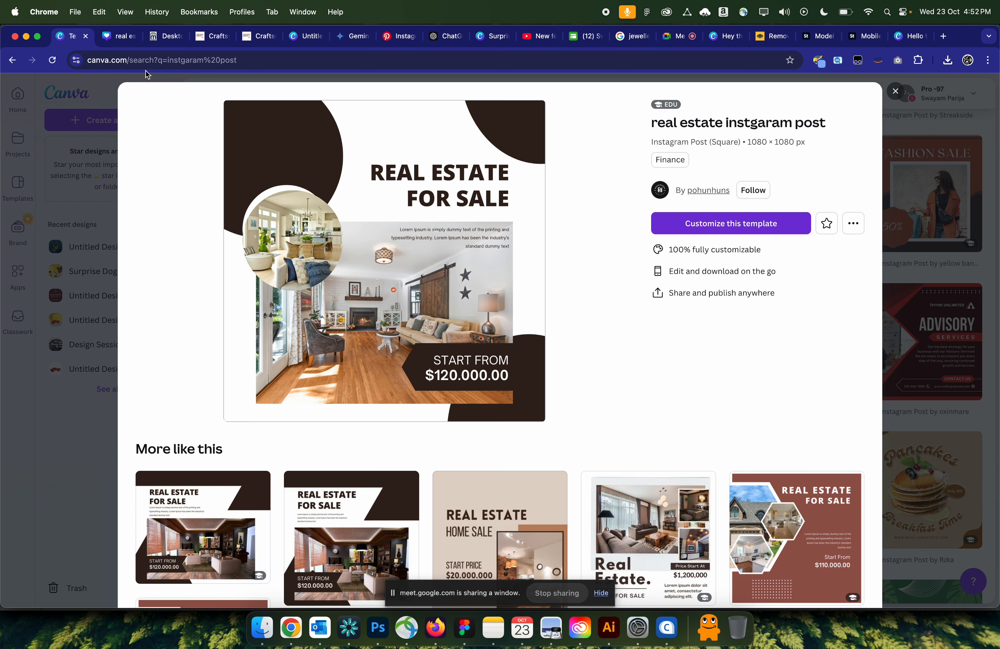
click(90, 192)
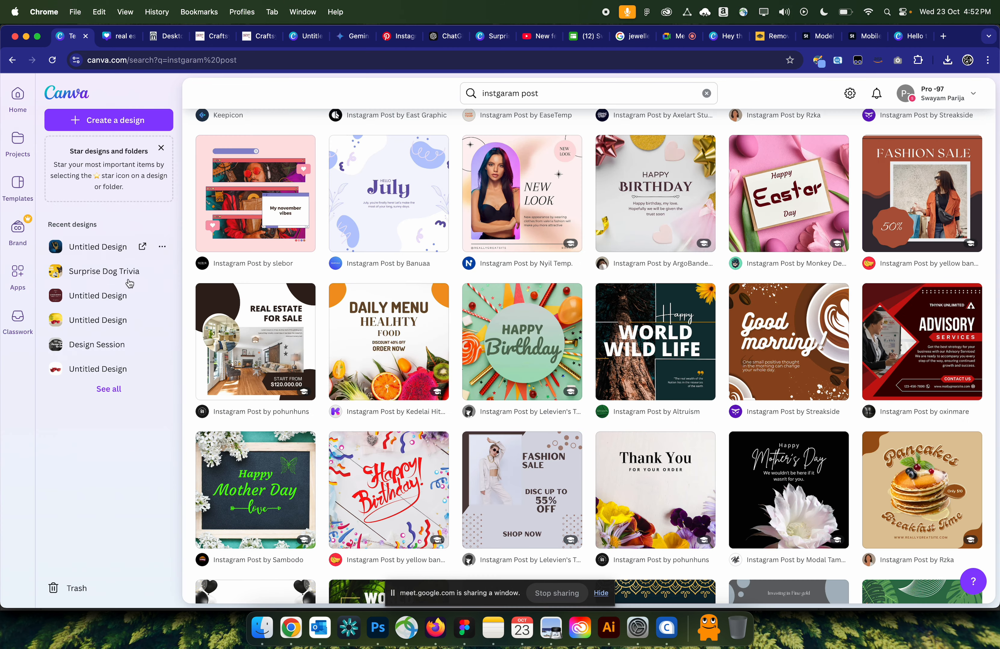
click(54, 102)
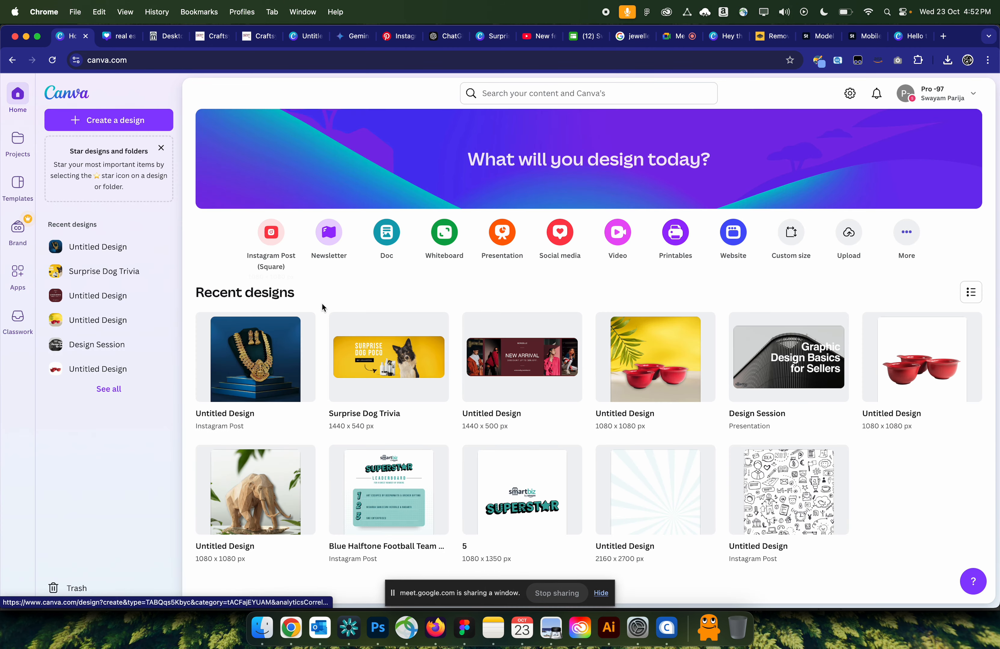
- Open the Design Session presentation and show page 17, the QnA slide
click(787, 381)
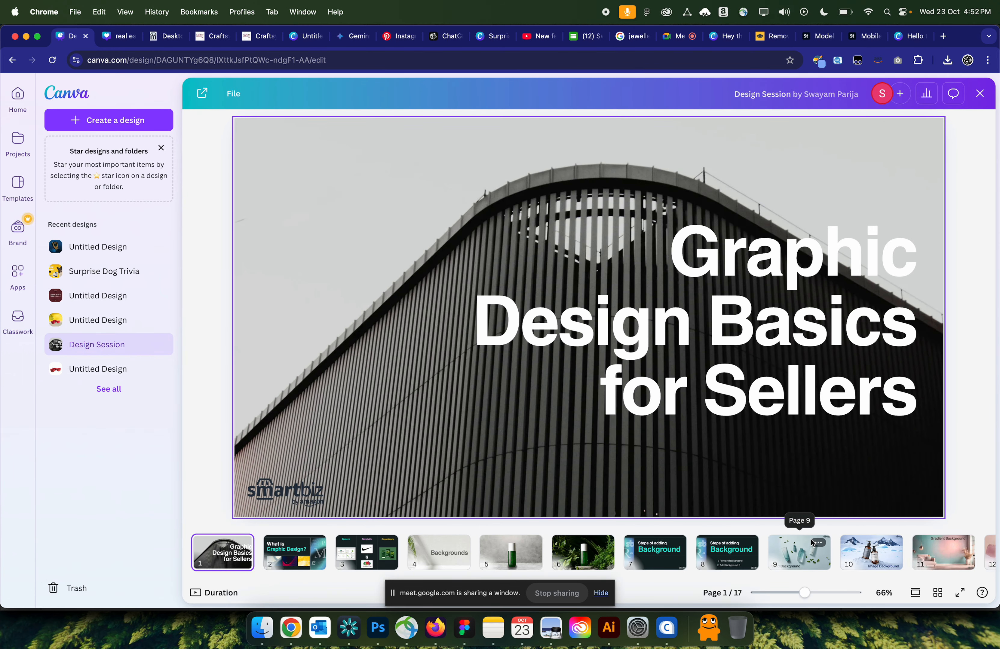
scroll(812, 542, right, 10)
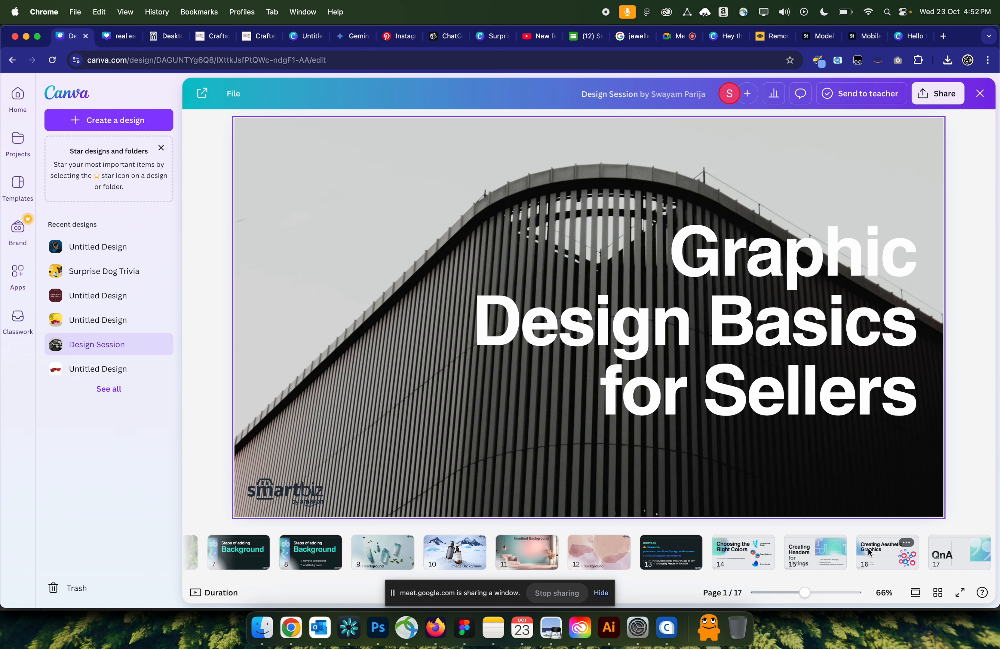
click(935, 561)
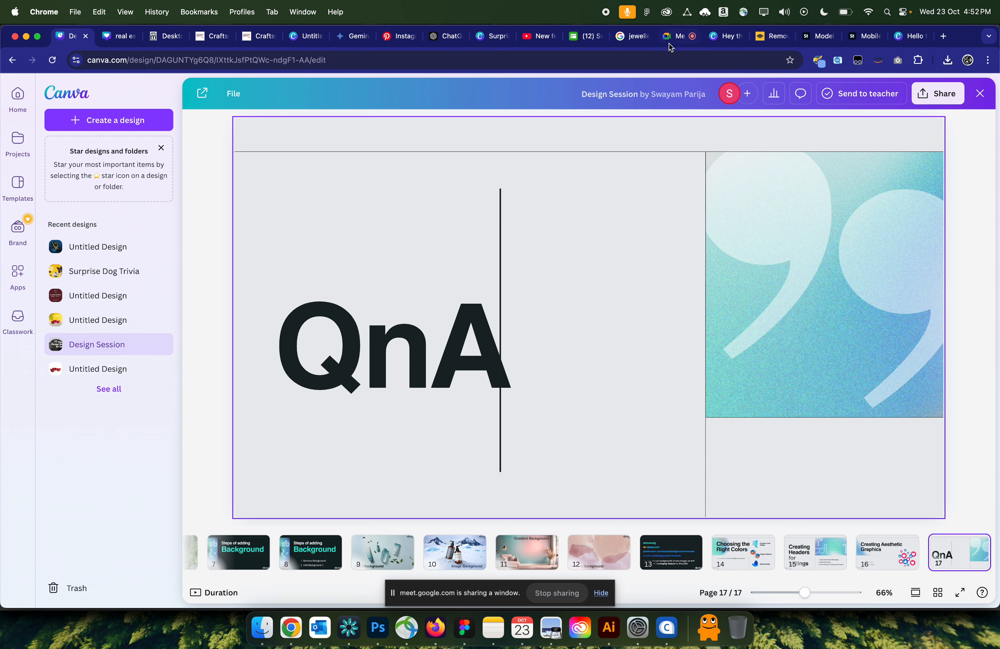
- Switch to Google Meet, stop sharing the window and start ending the webinar call
click(676, 36)
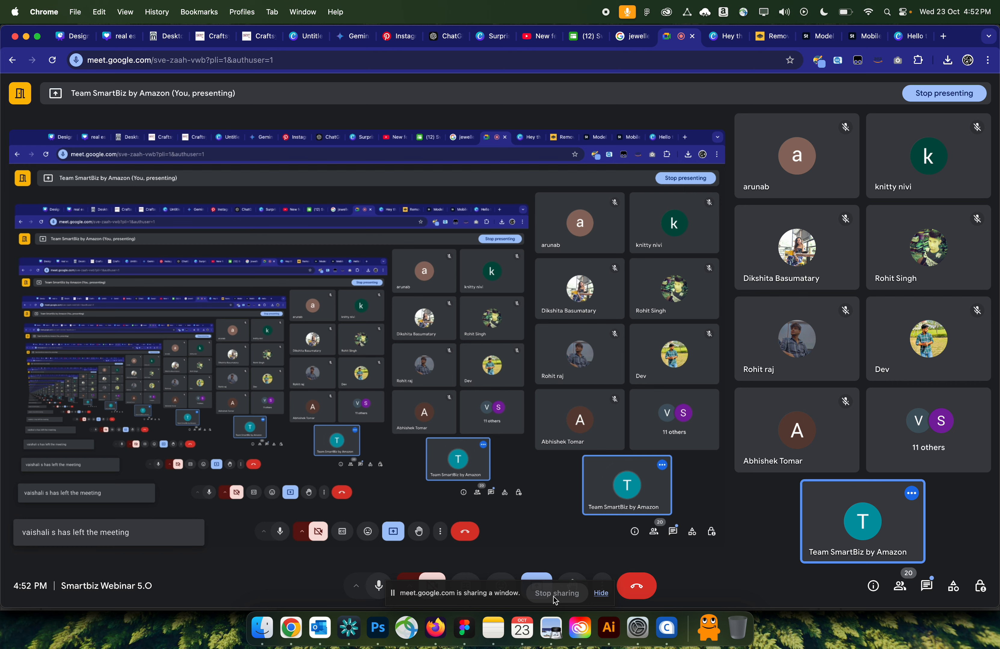
click(553, 597)
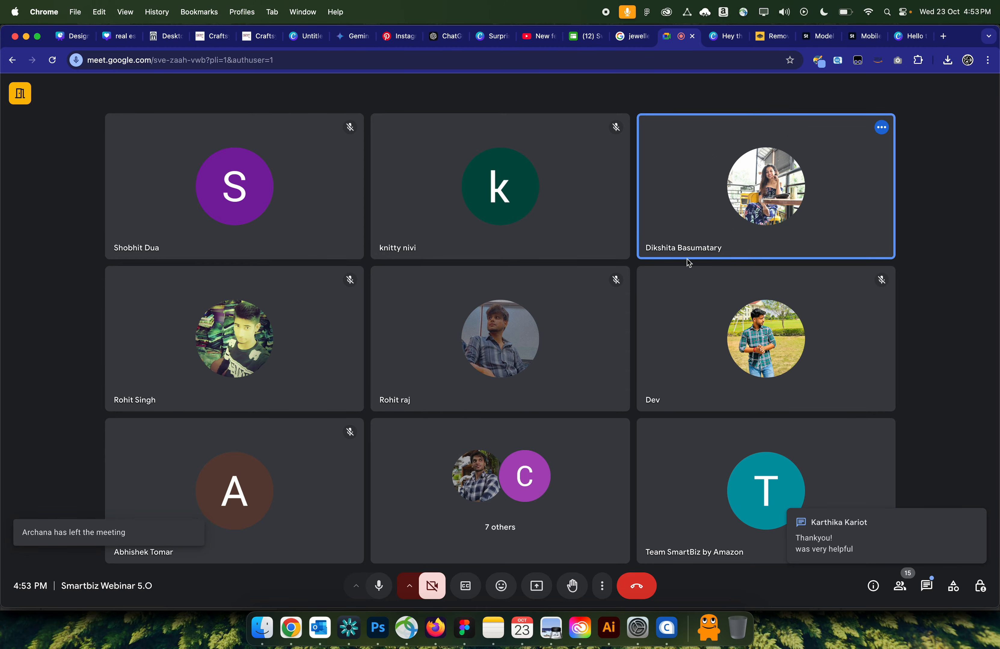
click(637, 586)
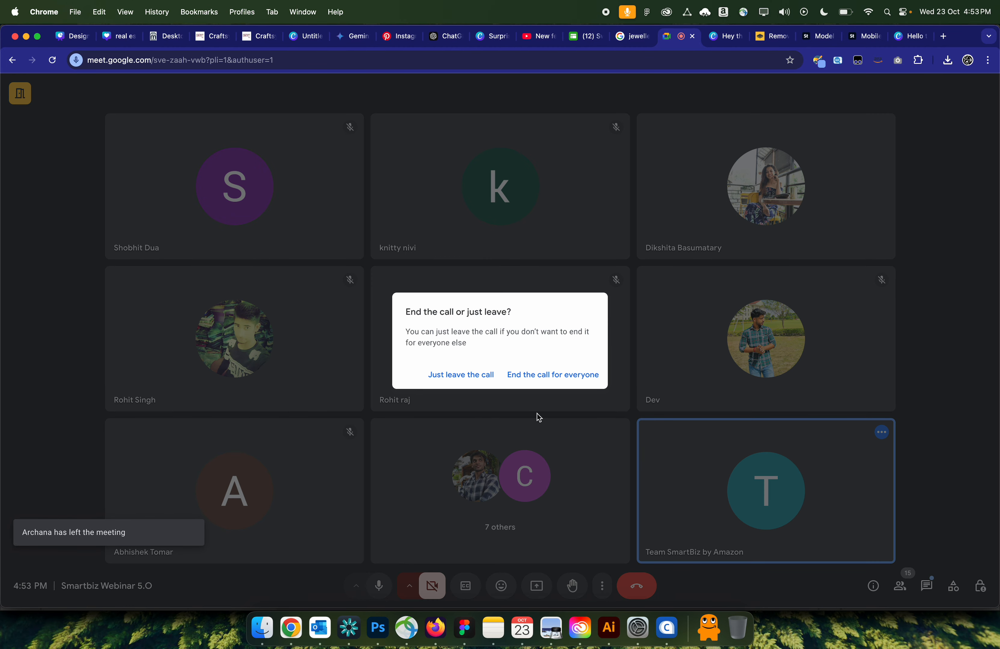